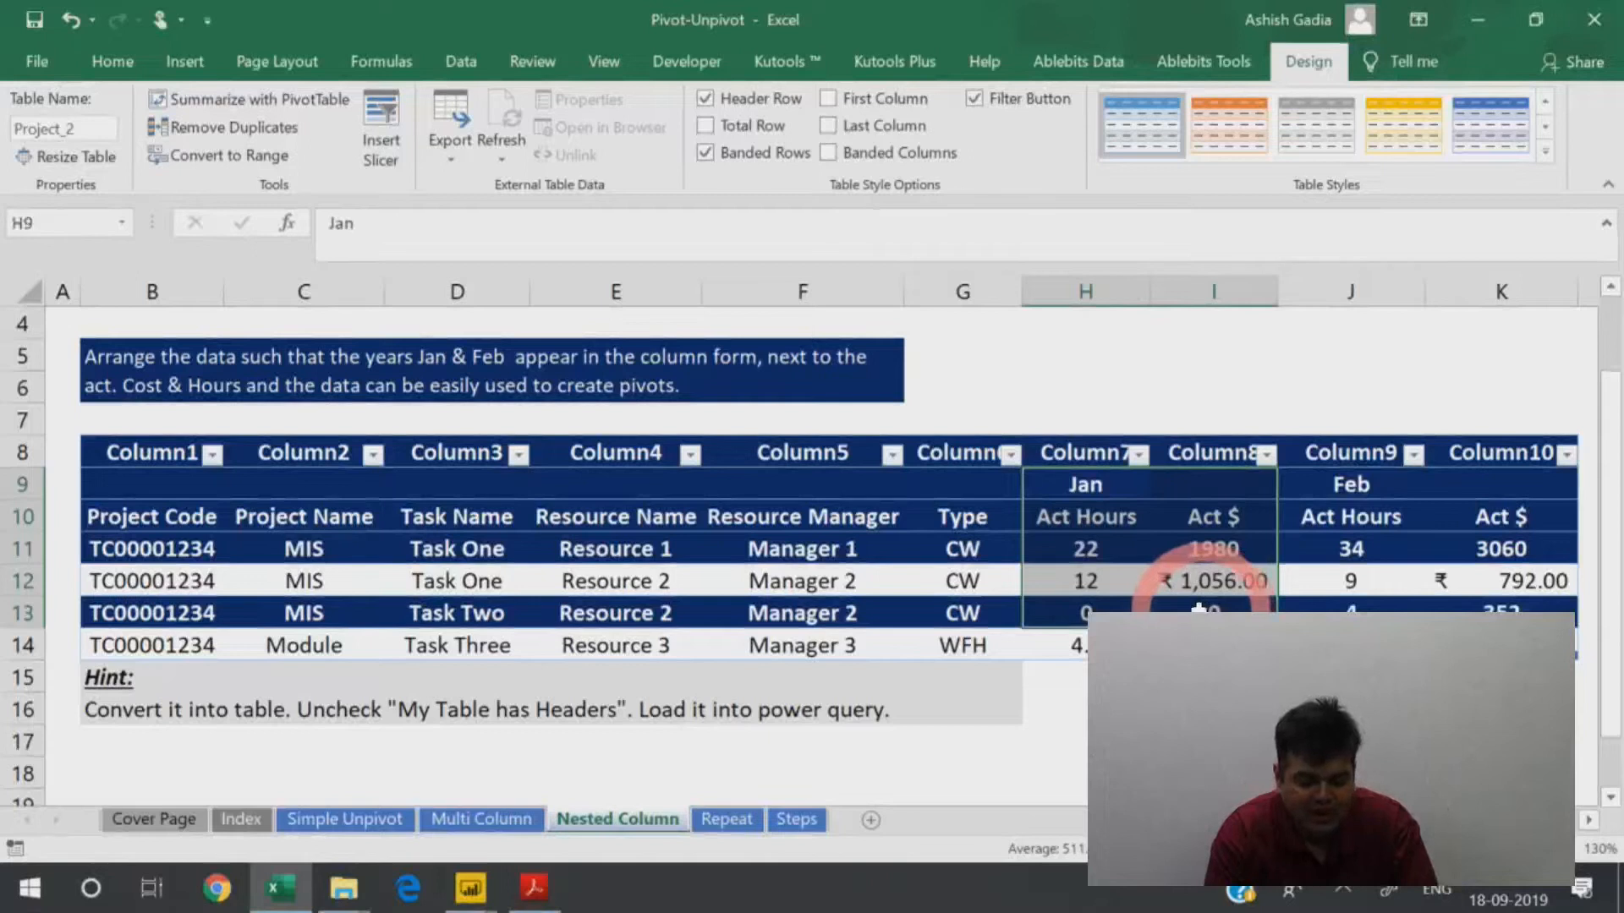
# Compare the Multi Column sheet with the Nested Column sheet and examine the Jan and Feb headings above the hours and cost columns.
pyautogui.click(520, 818)
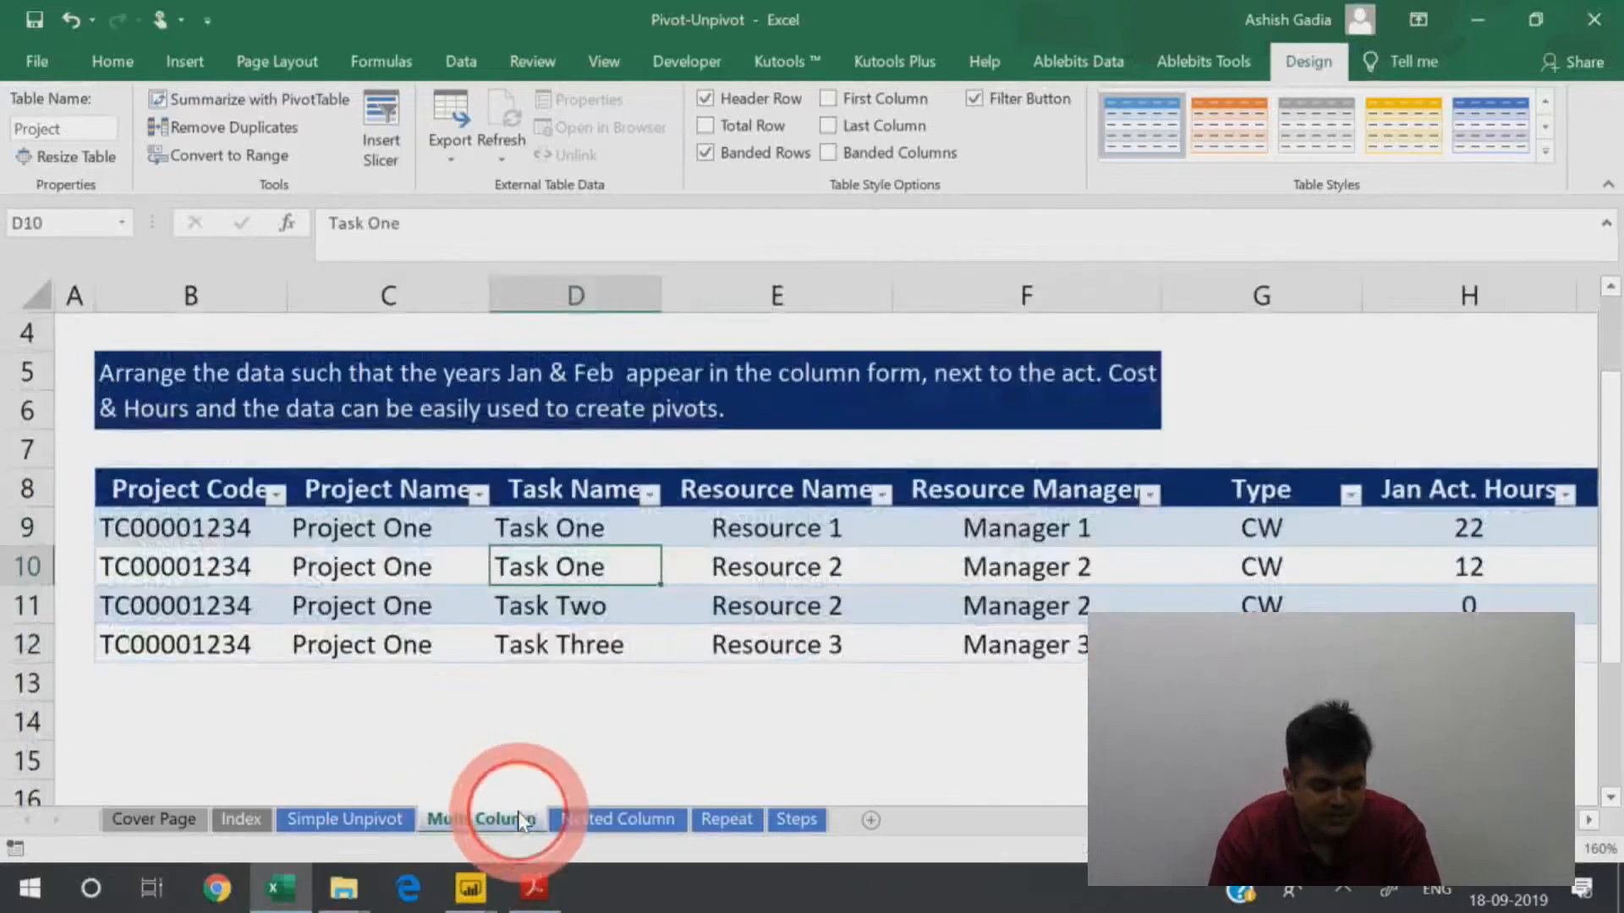
pyautogui.click(613, 819)
pyautogui.moveTo(1043, 578); pyautogui.dragTo(1208, 496)
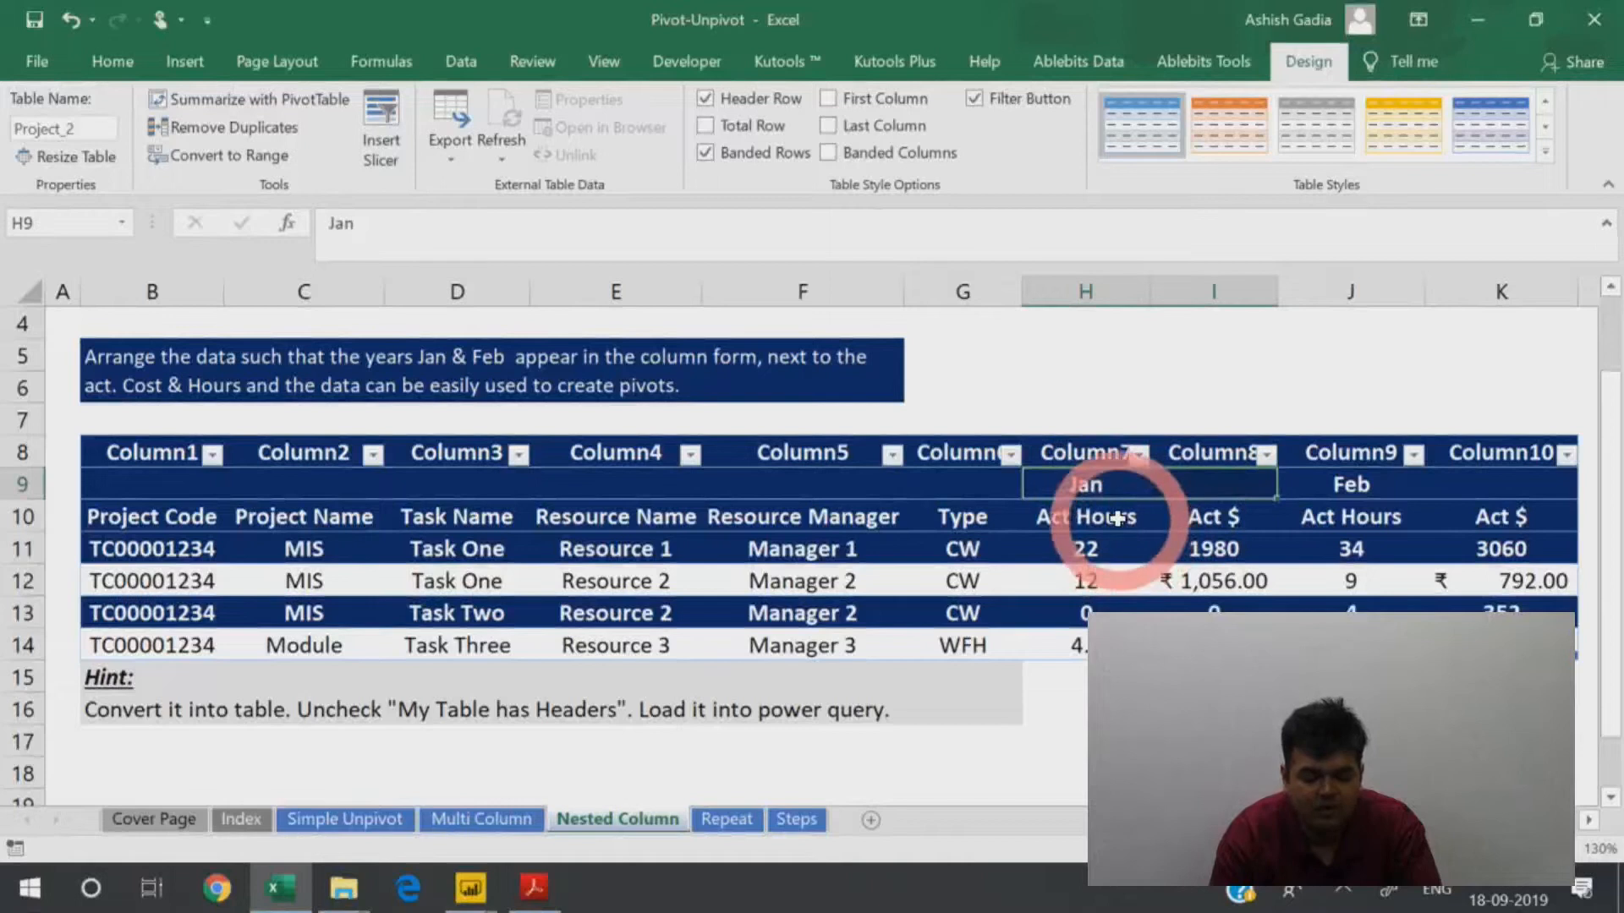
pyautogui.moveTo(1353, 483); pyautogui.dragTo(1533, 490)
pyautogui.hscroll(2, 820, 554)
pyautogui.hscroll(-2, 820, 554)
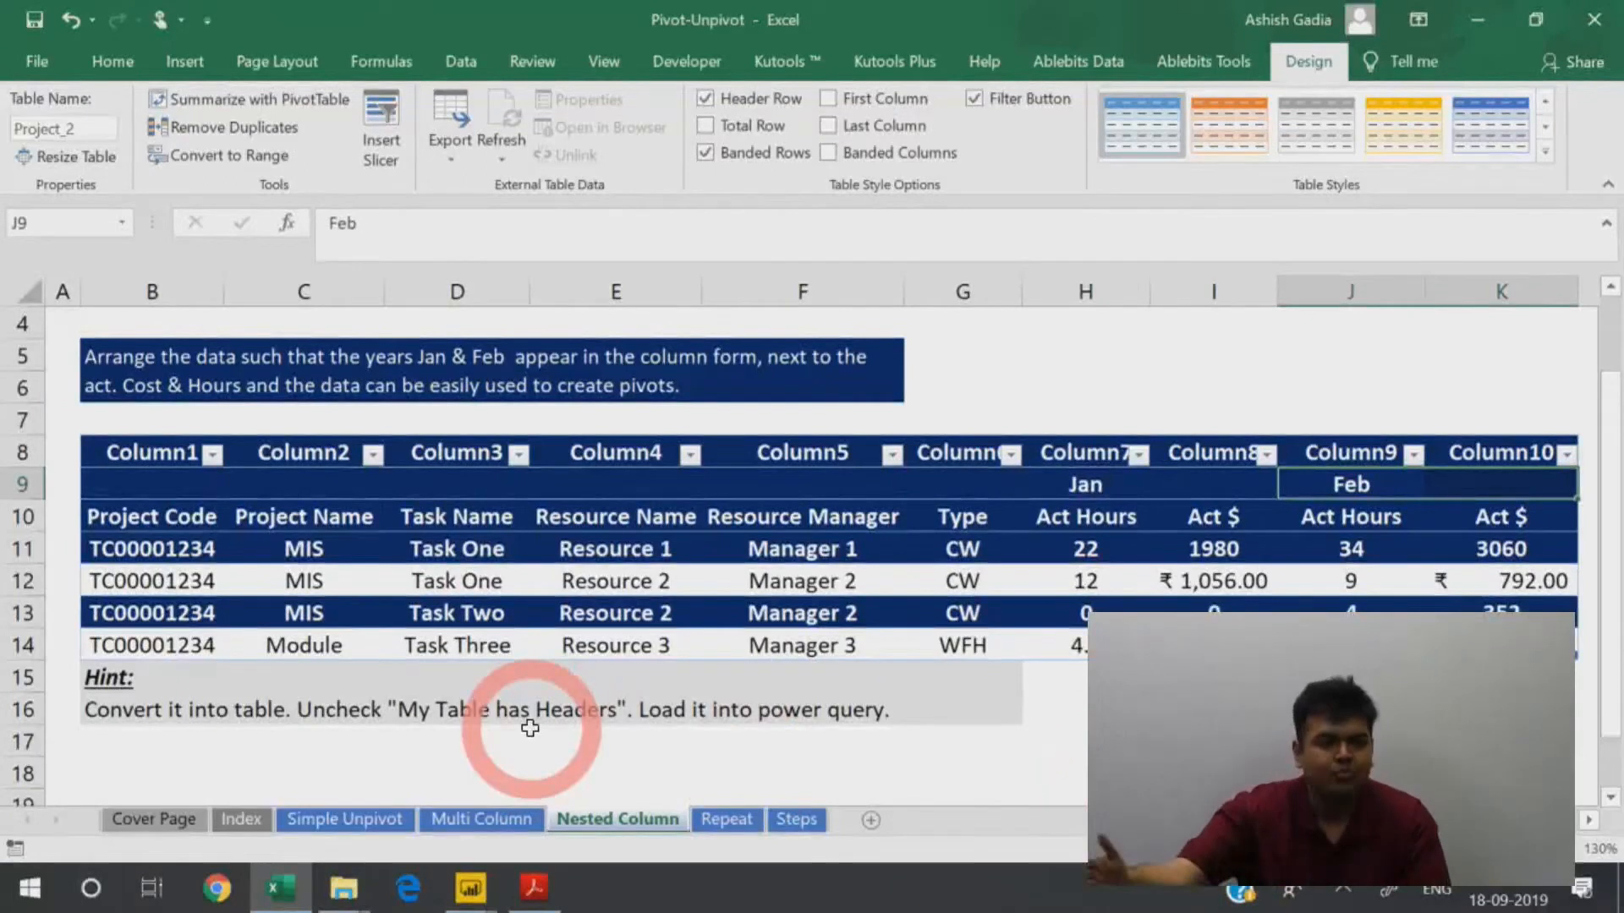
pyautogui.press('Left')
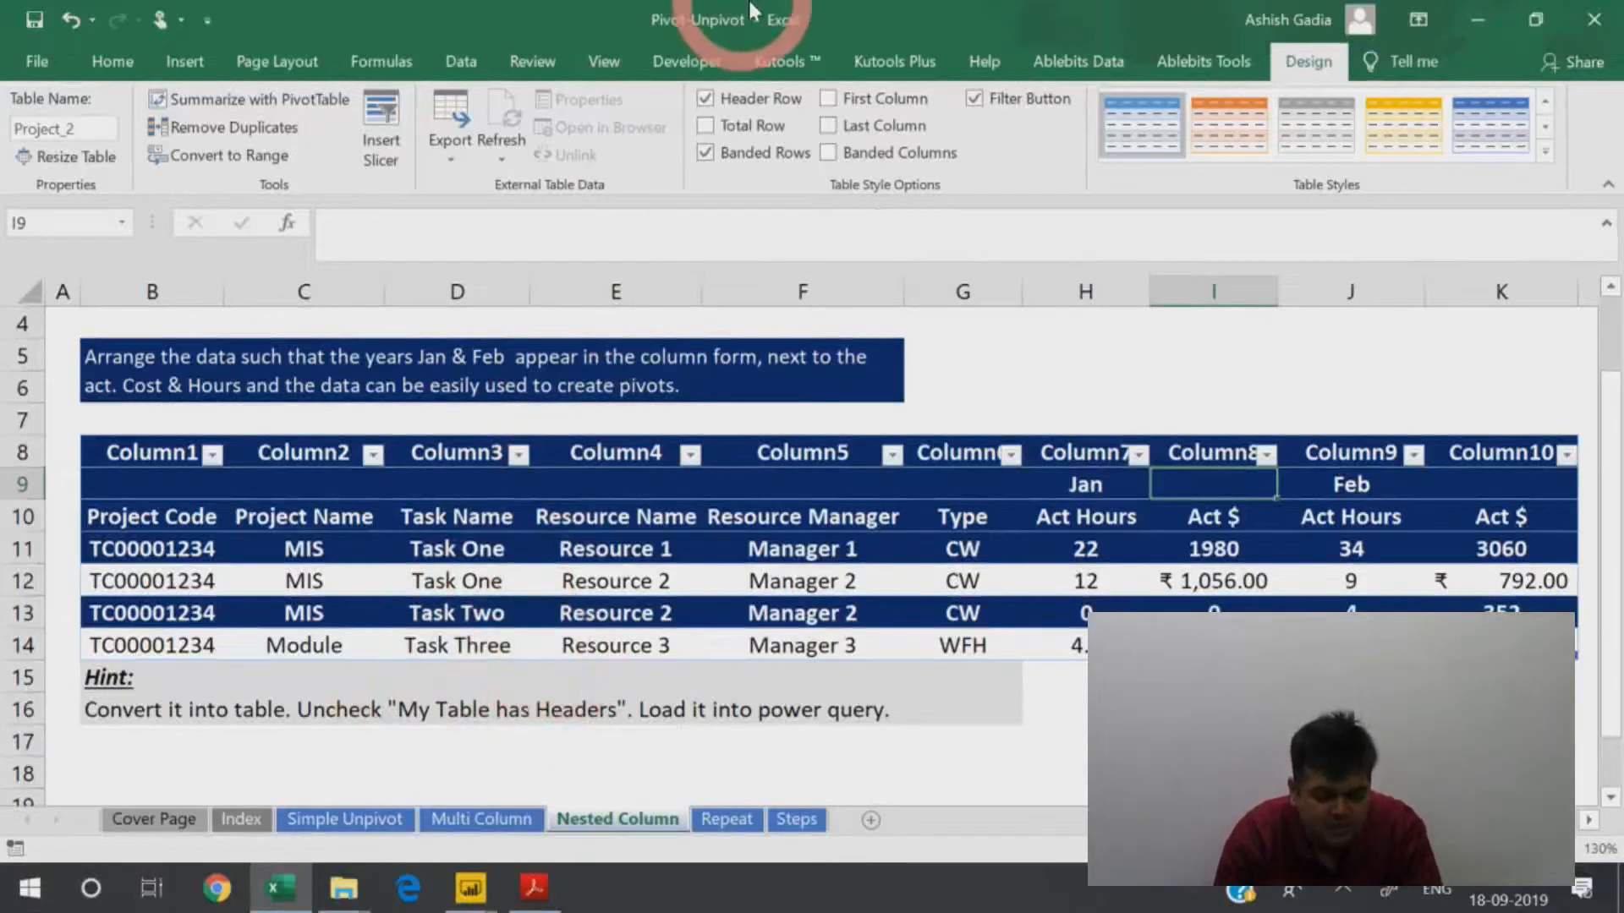
# Switch to the untitled report in Power BI Desktop.
pyautogui.rightClick(470, 887)
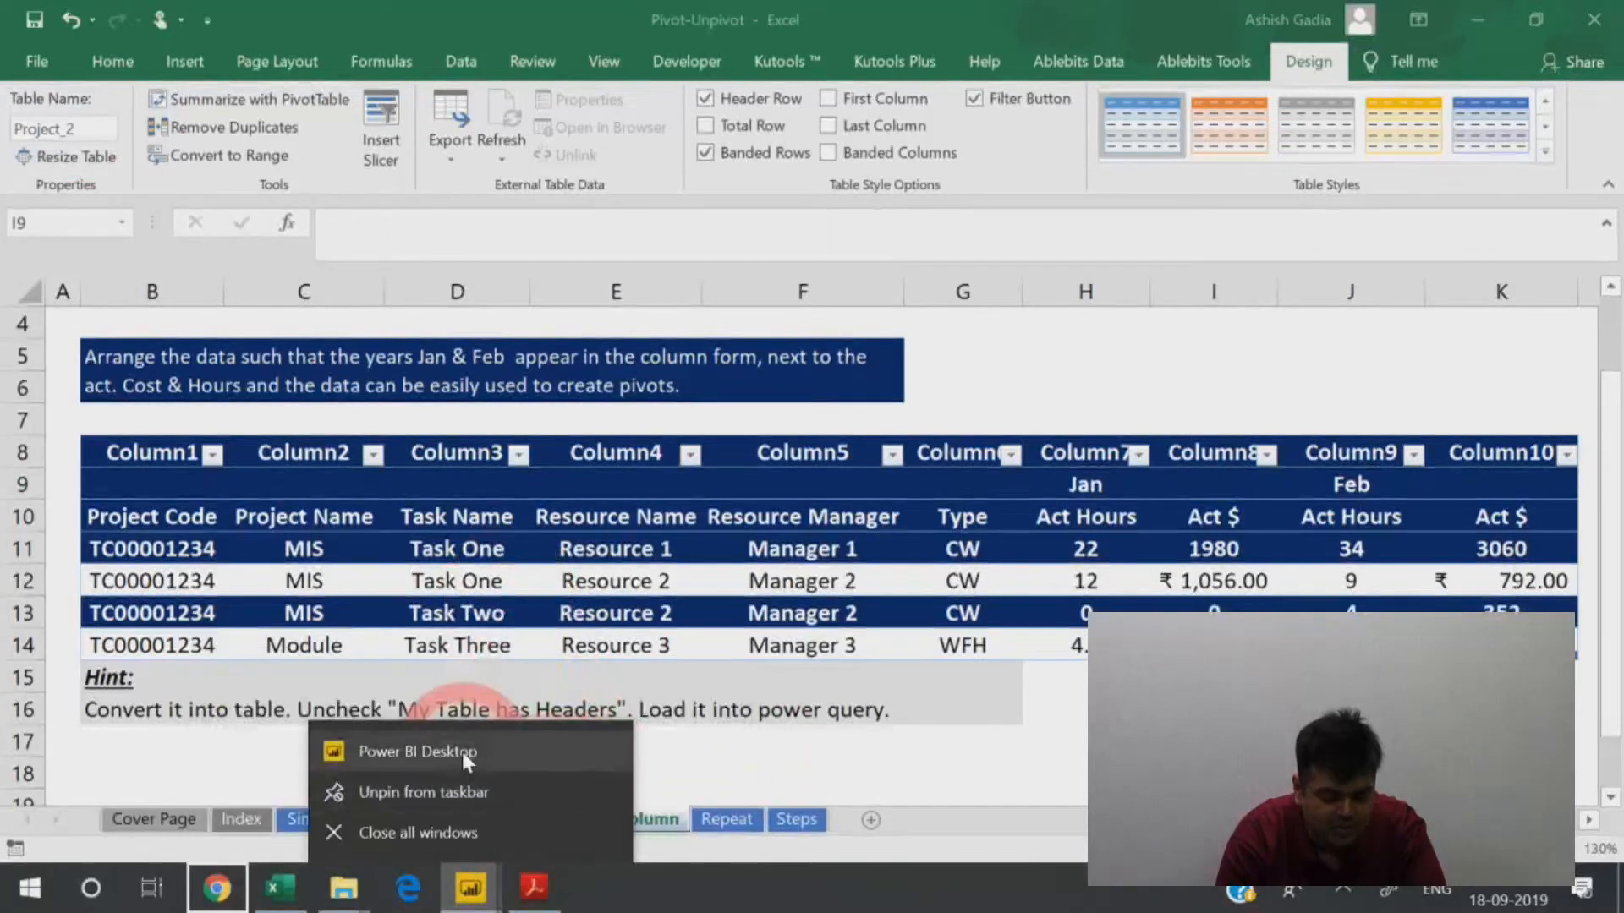
pyautogui.click(495, 856)
pyautogui.moveTo(474, 884)
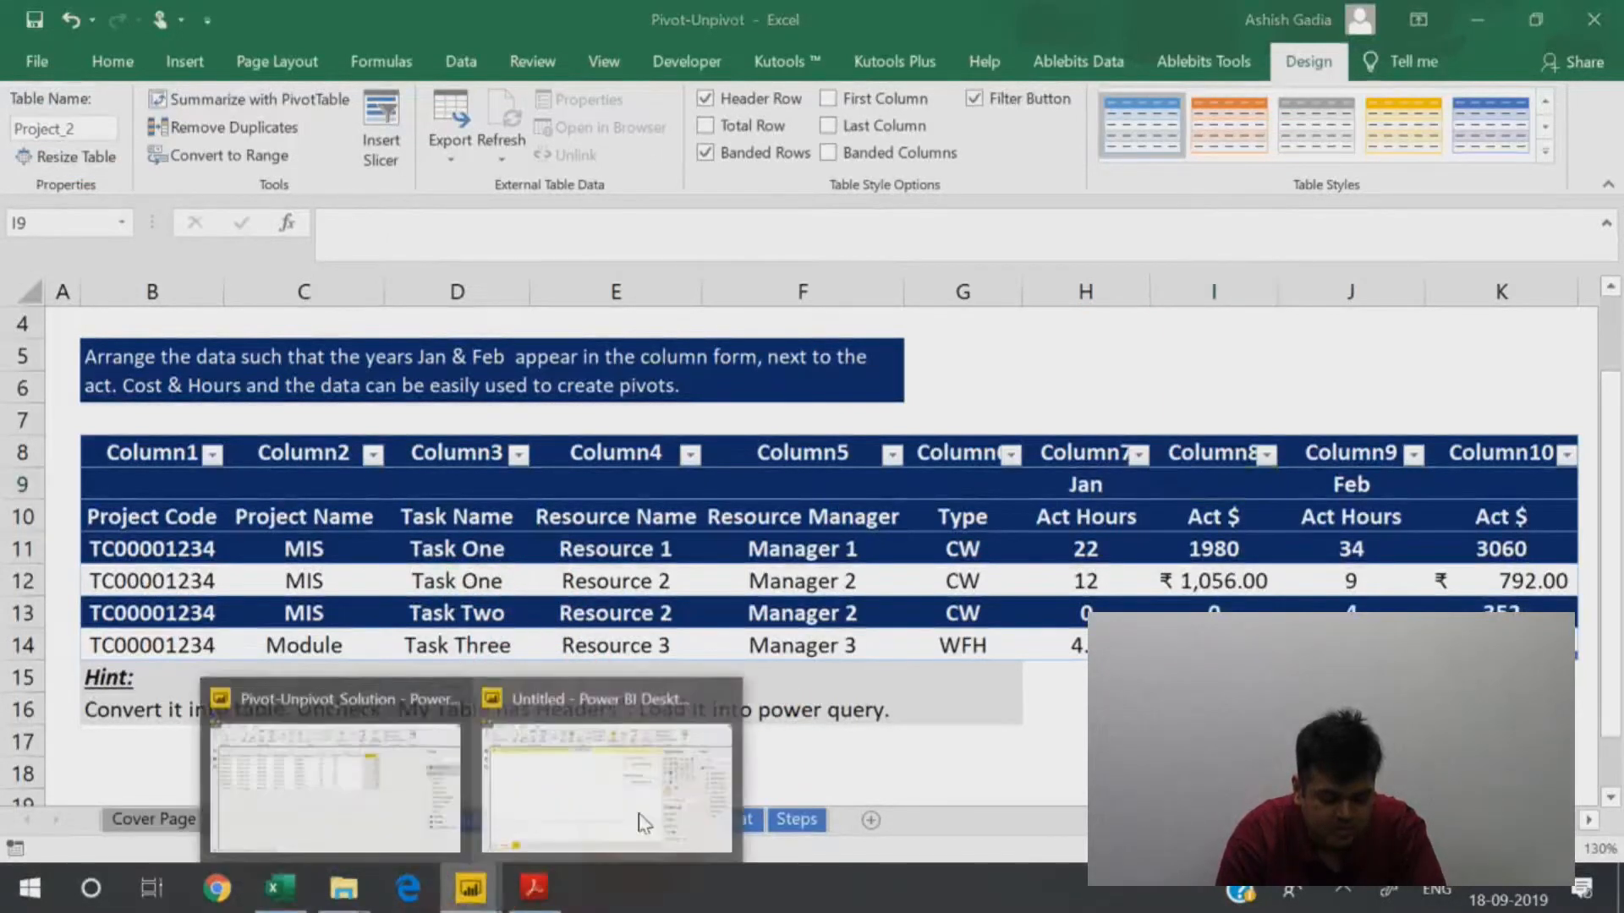
pyautogui.click(638, 826)
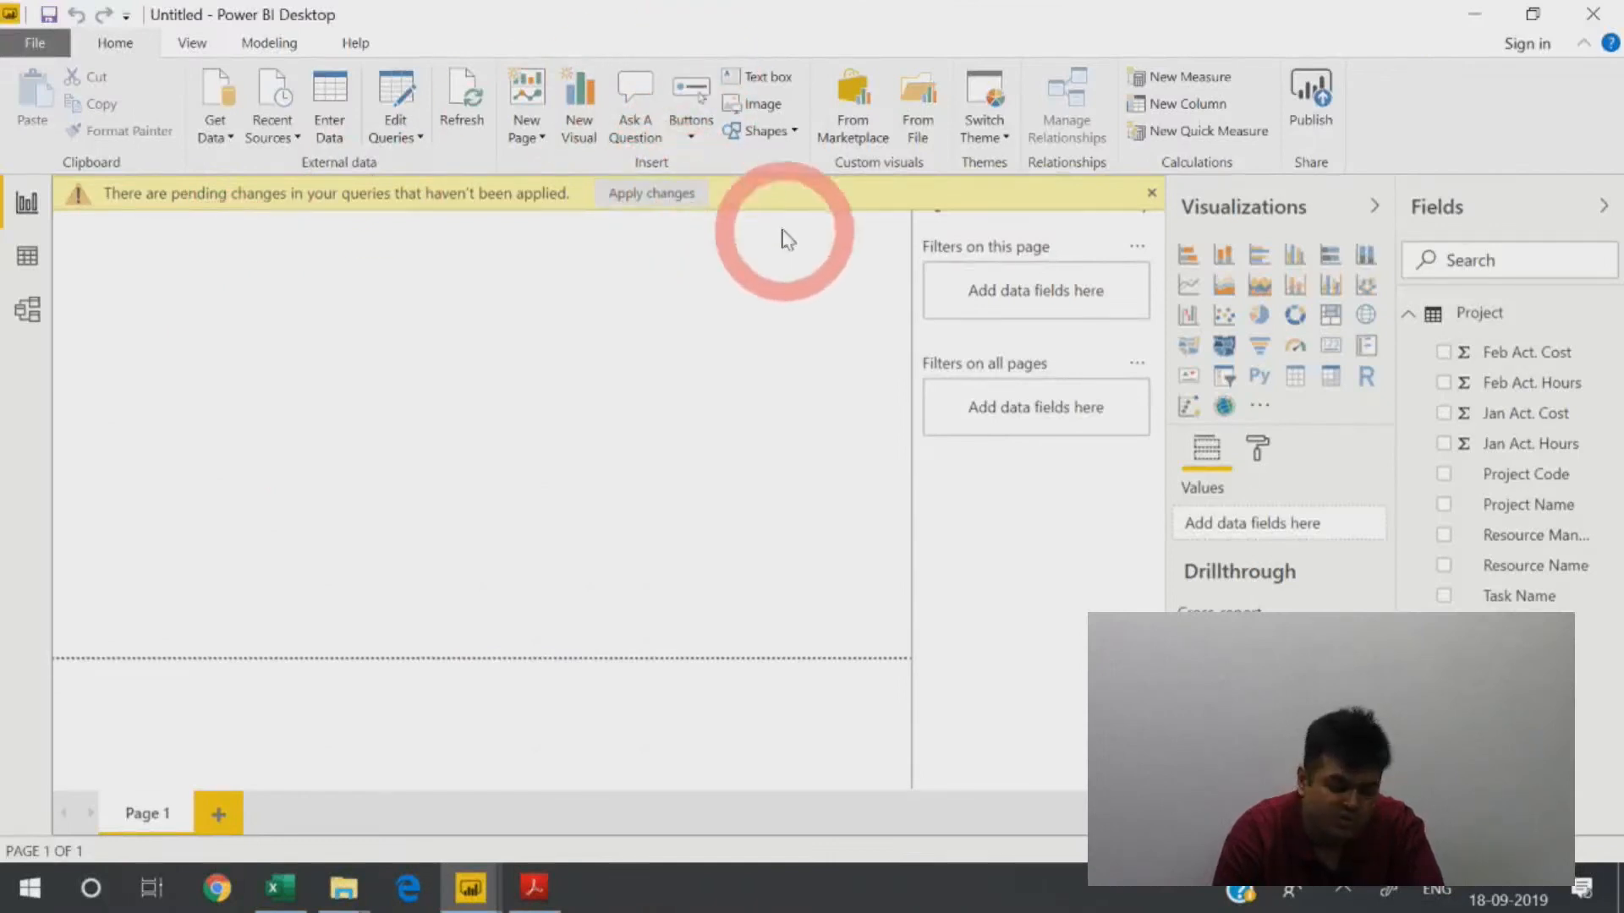
# Load the Project_2 table from the Pivot-Unpivot Excel workbook into the report.
pyautogui.click(63, 44)
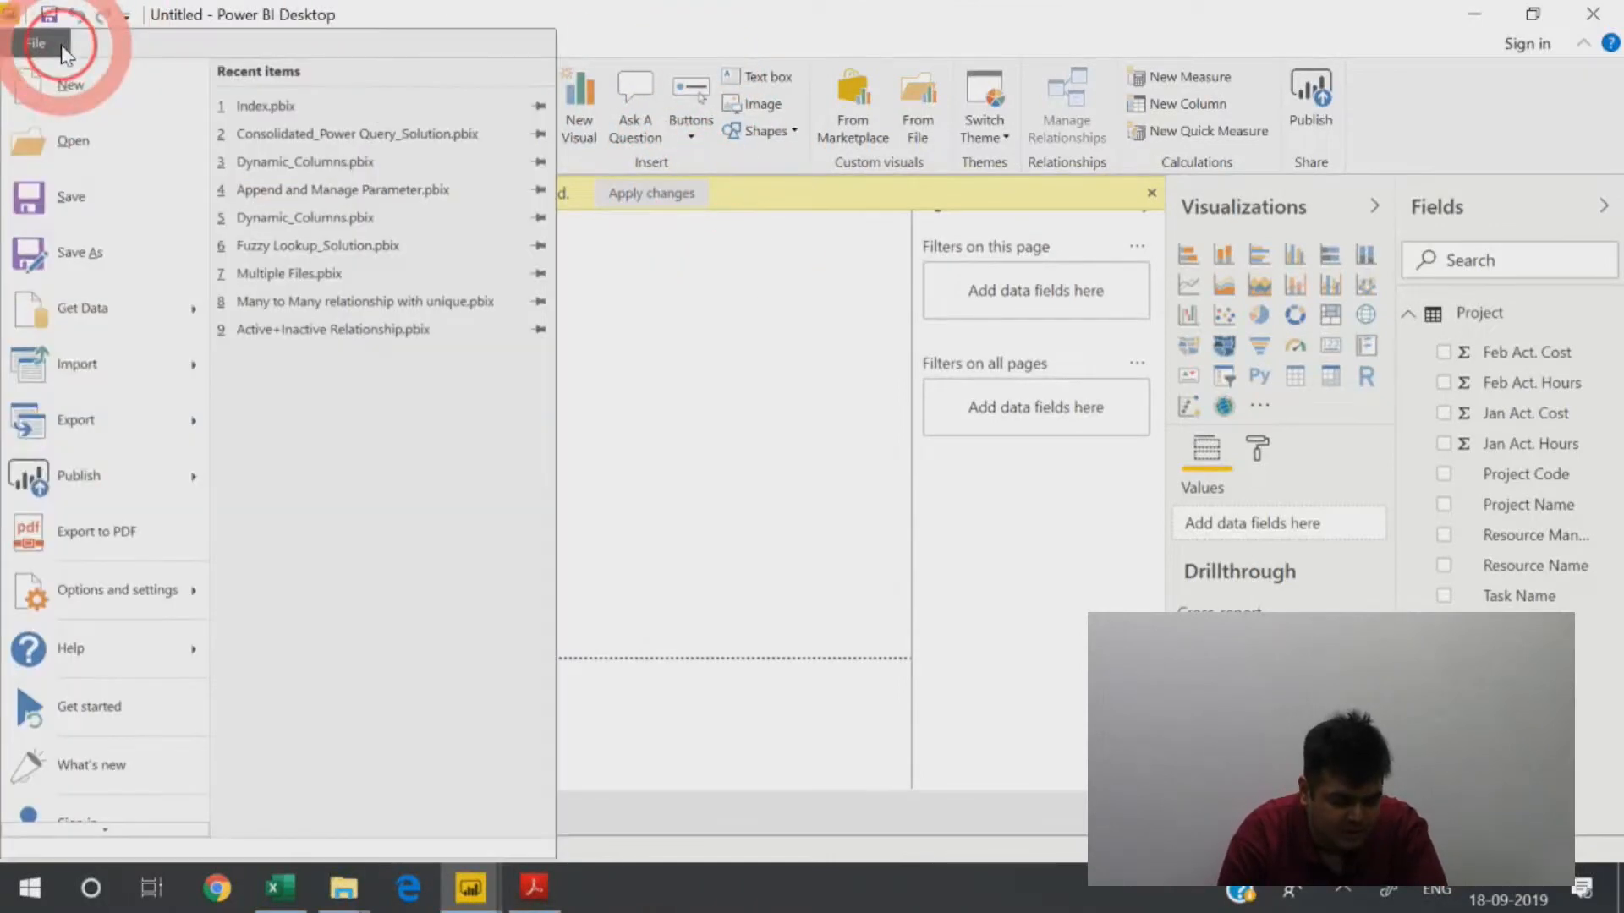
pyautogui.click(642, 366)
pyautogui.click(218, 123)
pyautogui.click(118, 207)
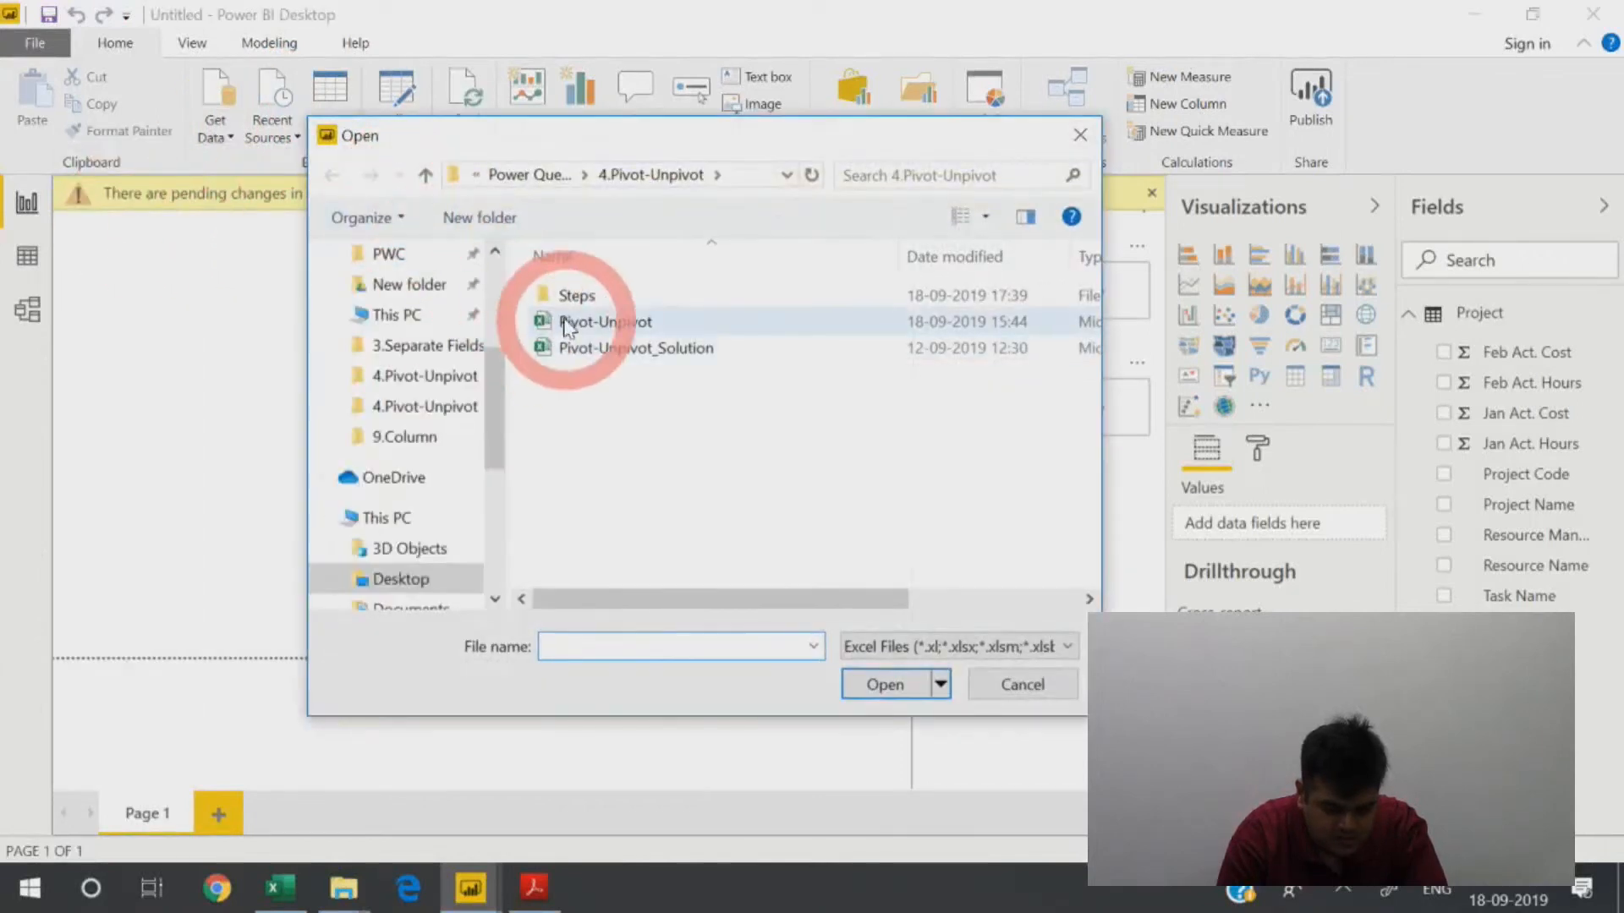
pyautogui.doubleClick(575, 323)
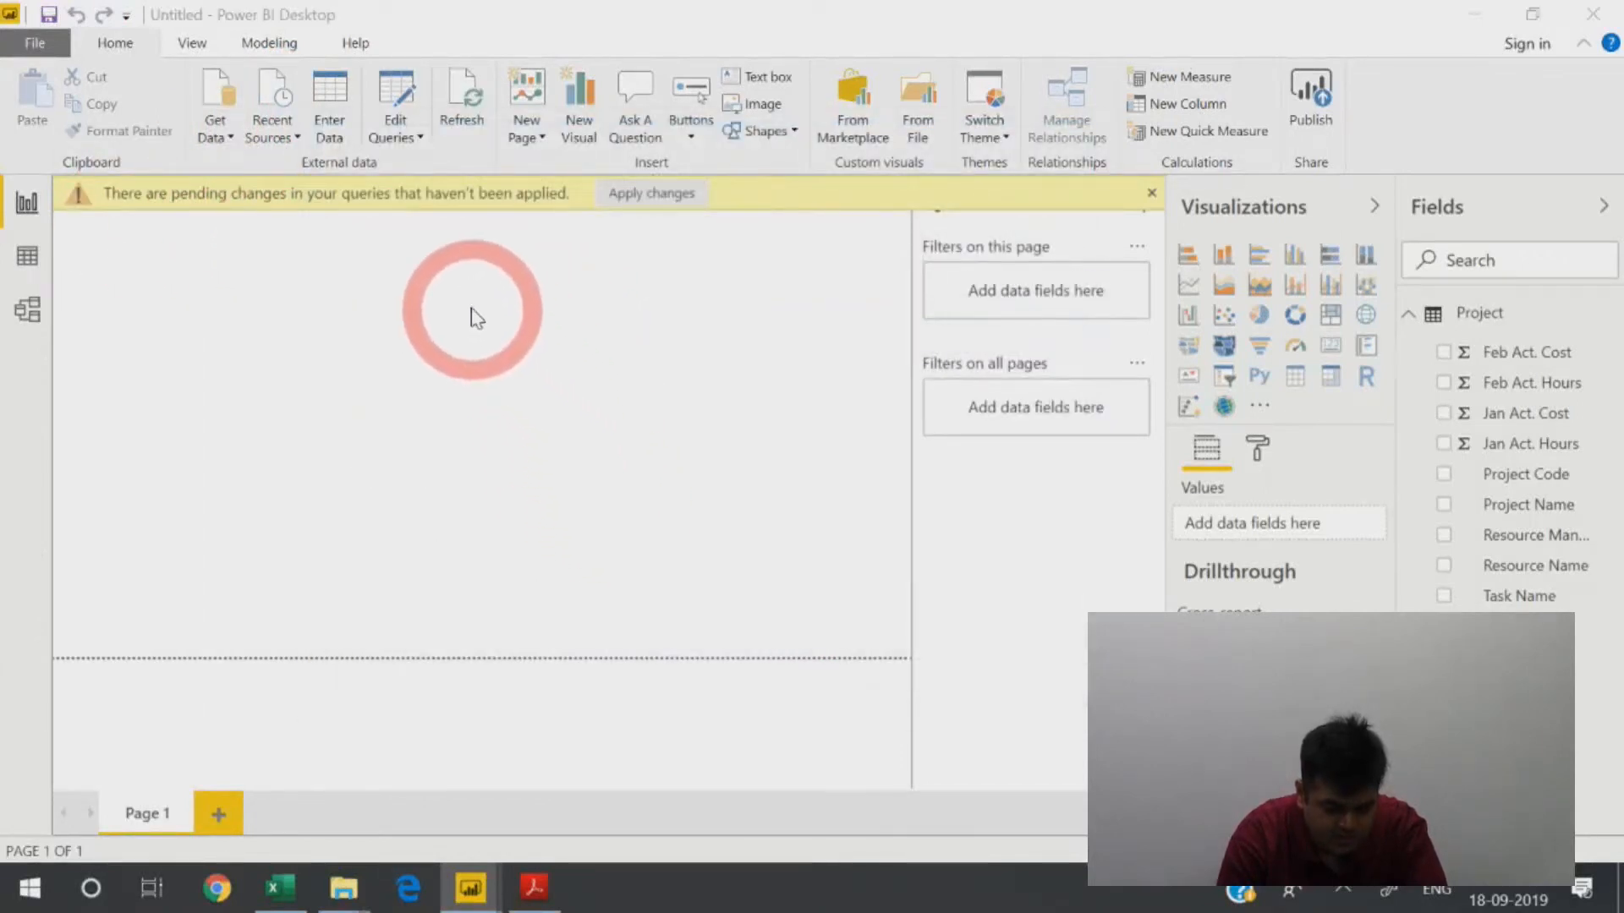
pyautogui.click(437, 279)
pyautogui.click(1064, 820)
pyautogui.click(292, 326)
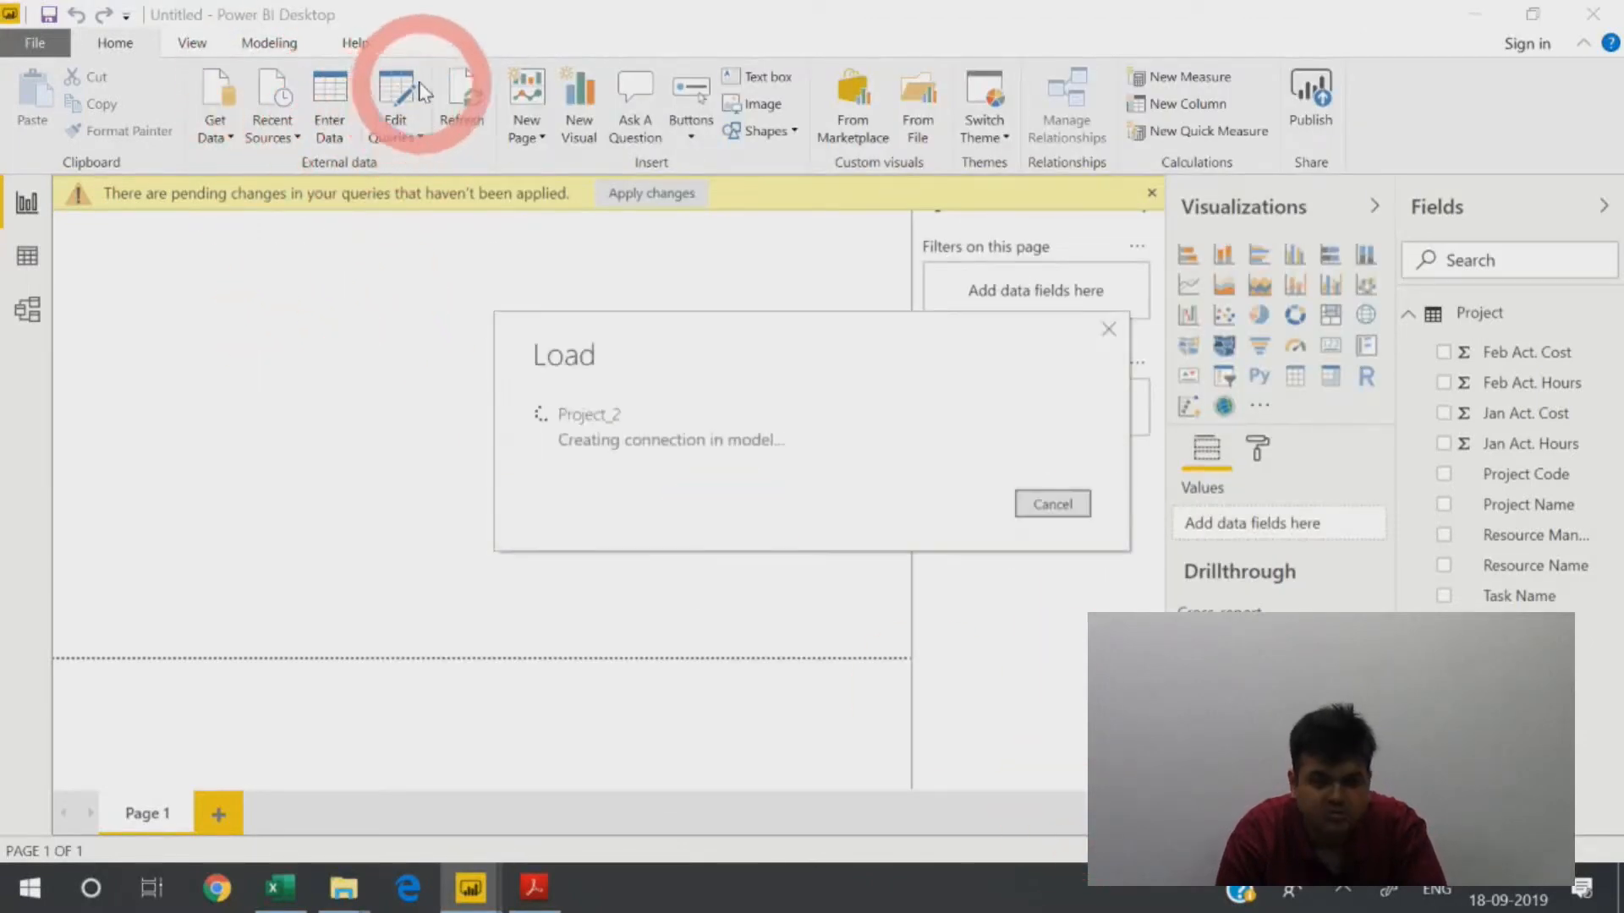
# Open the Power Query Editor and display the Project_2 query.
pyautogui.click(393, 106)
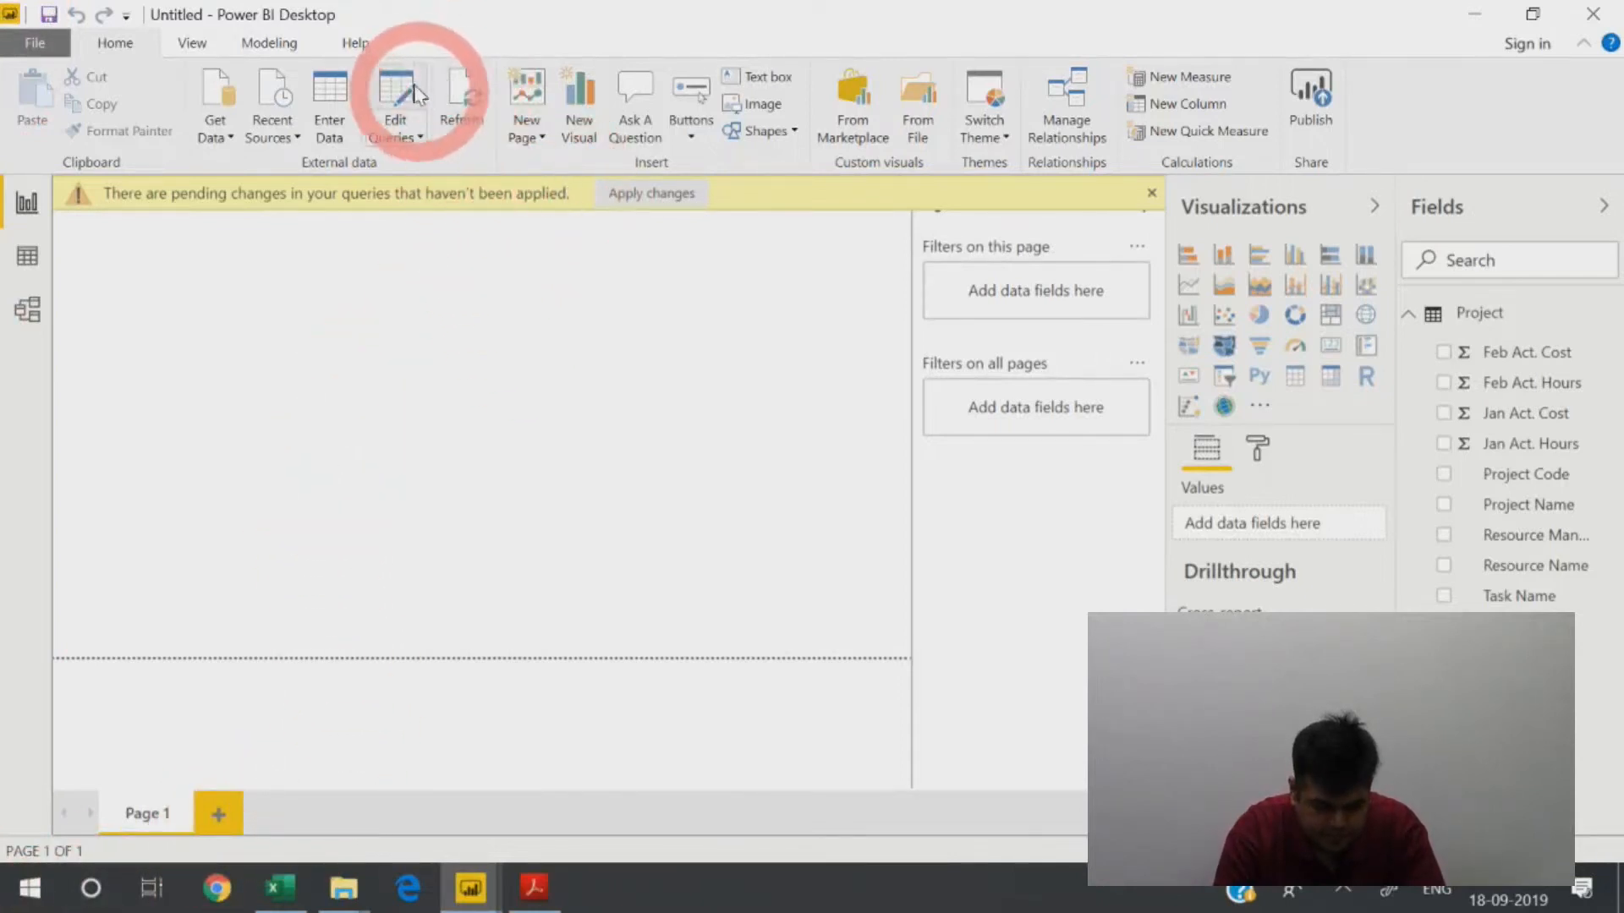
pyautogui.click(394, 125)
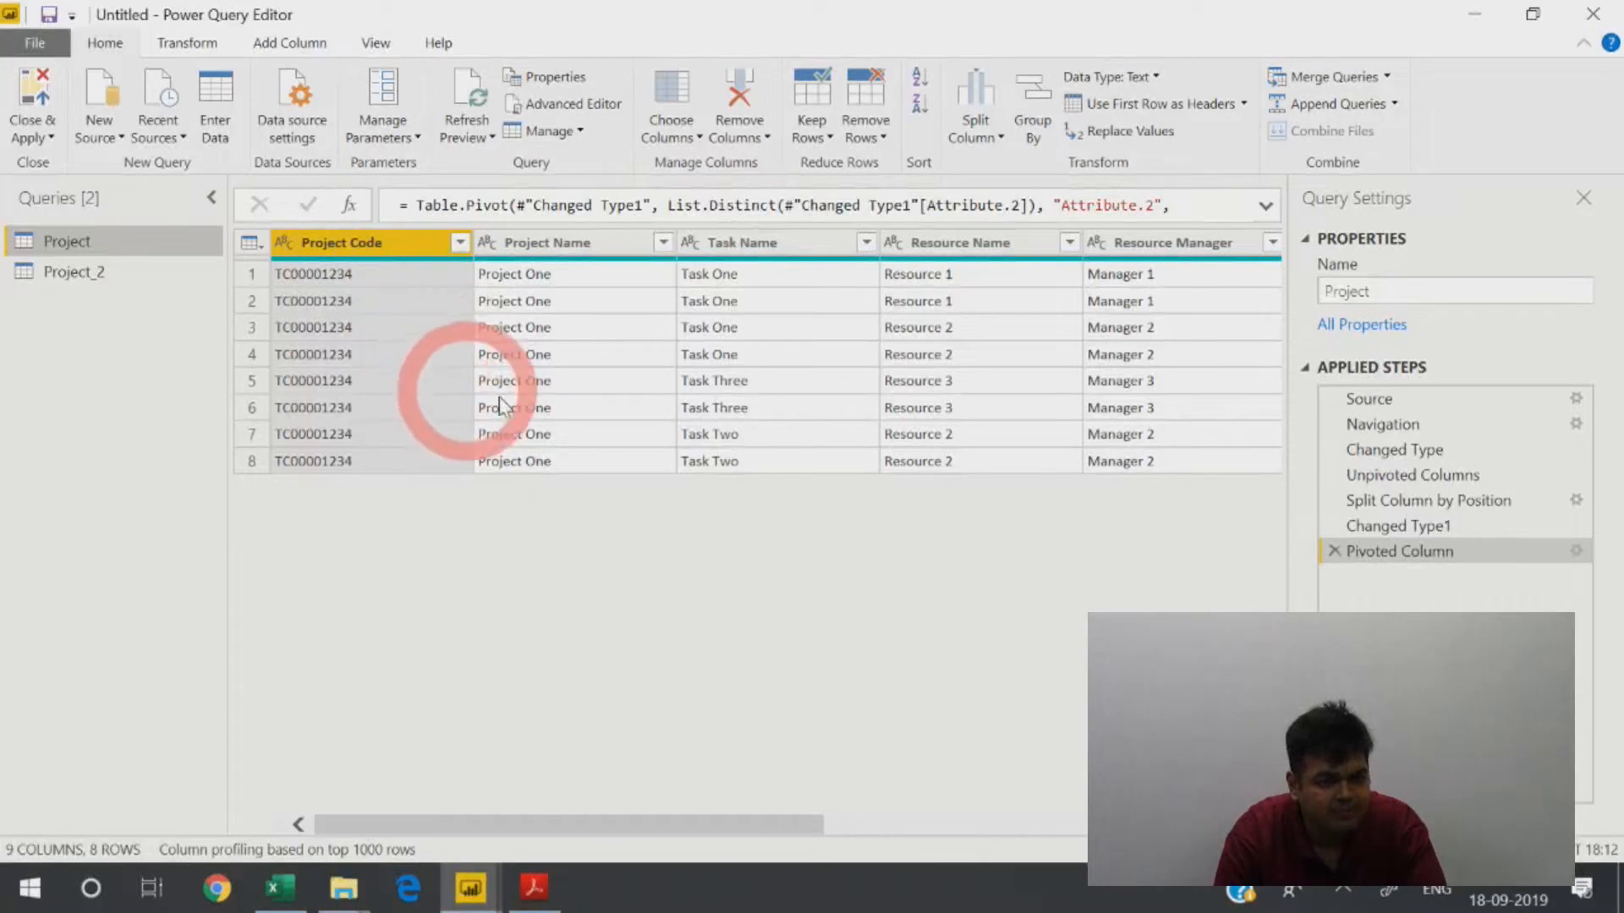
pyautogui.click(249, 243)
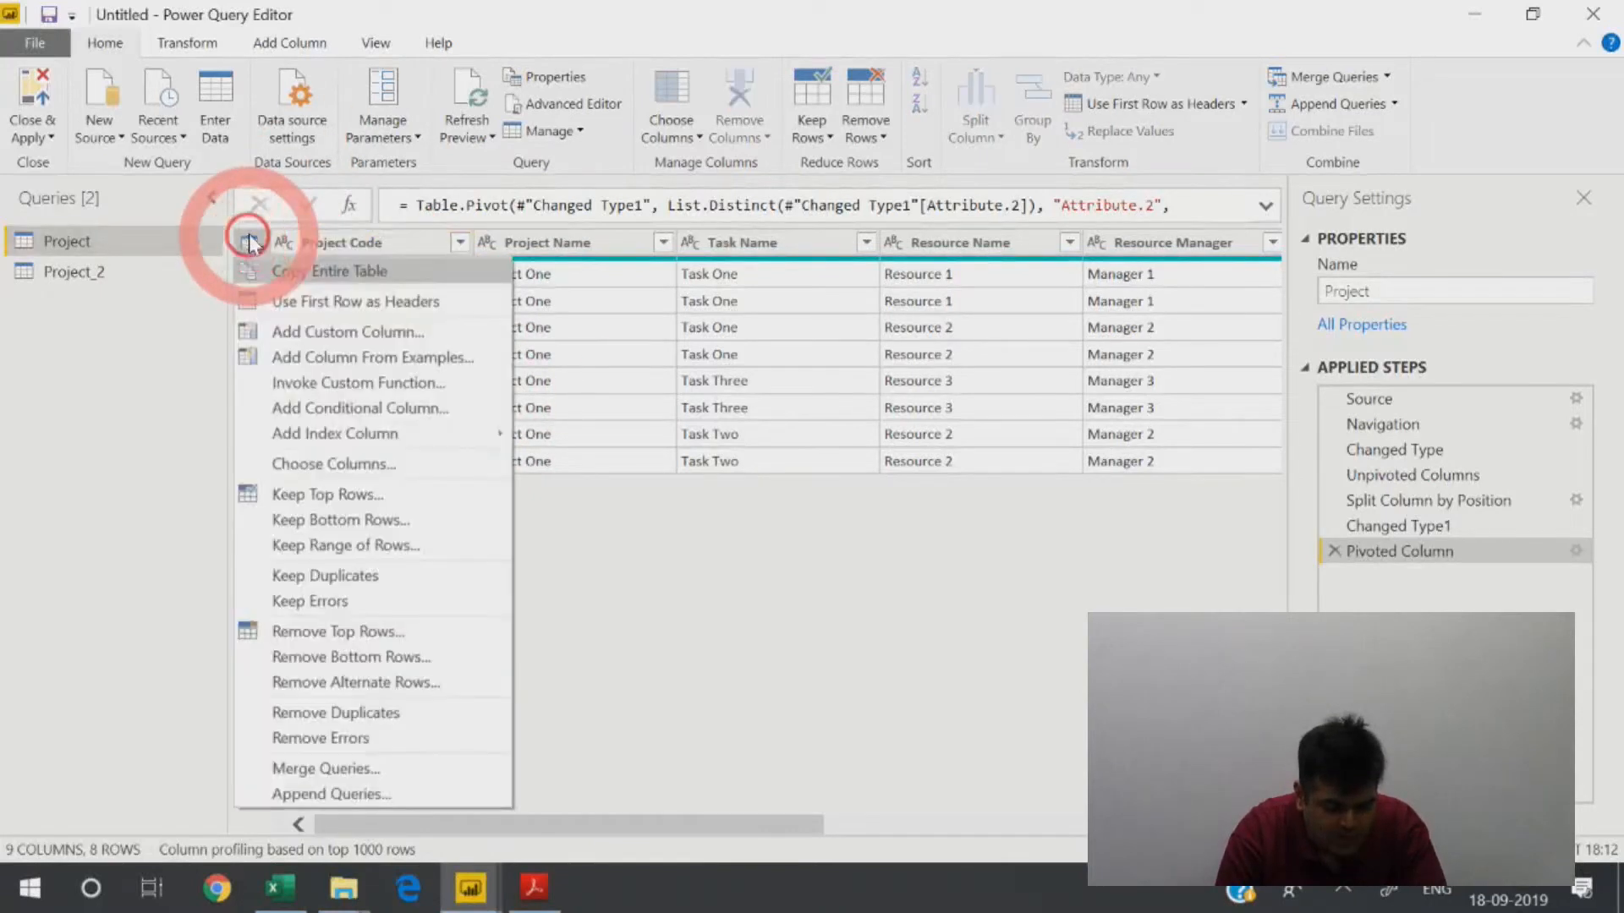
pyautogui.click(689, 323)
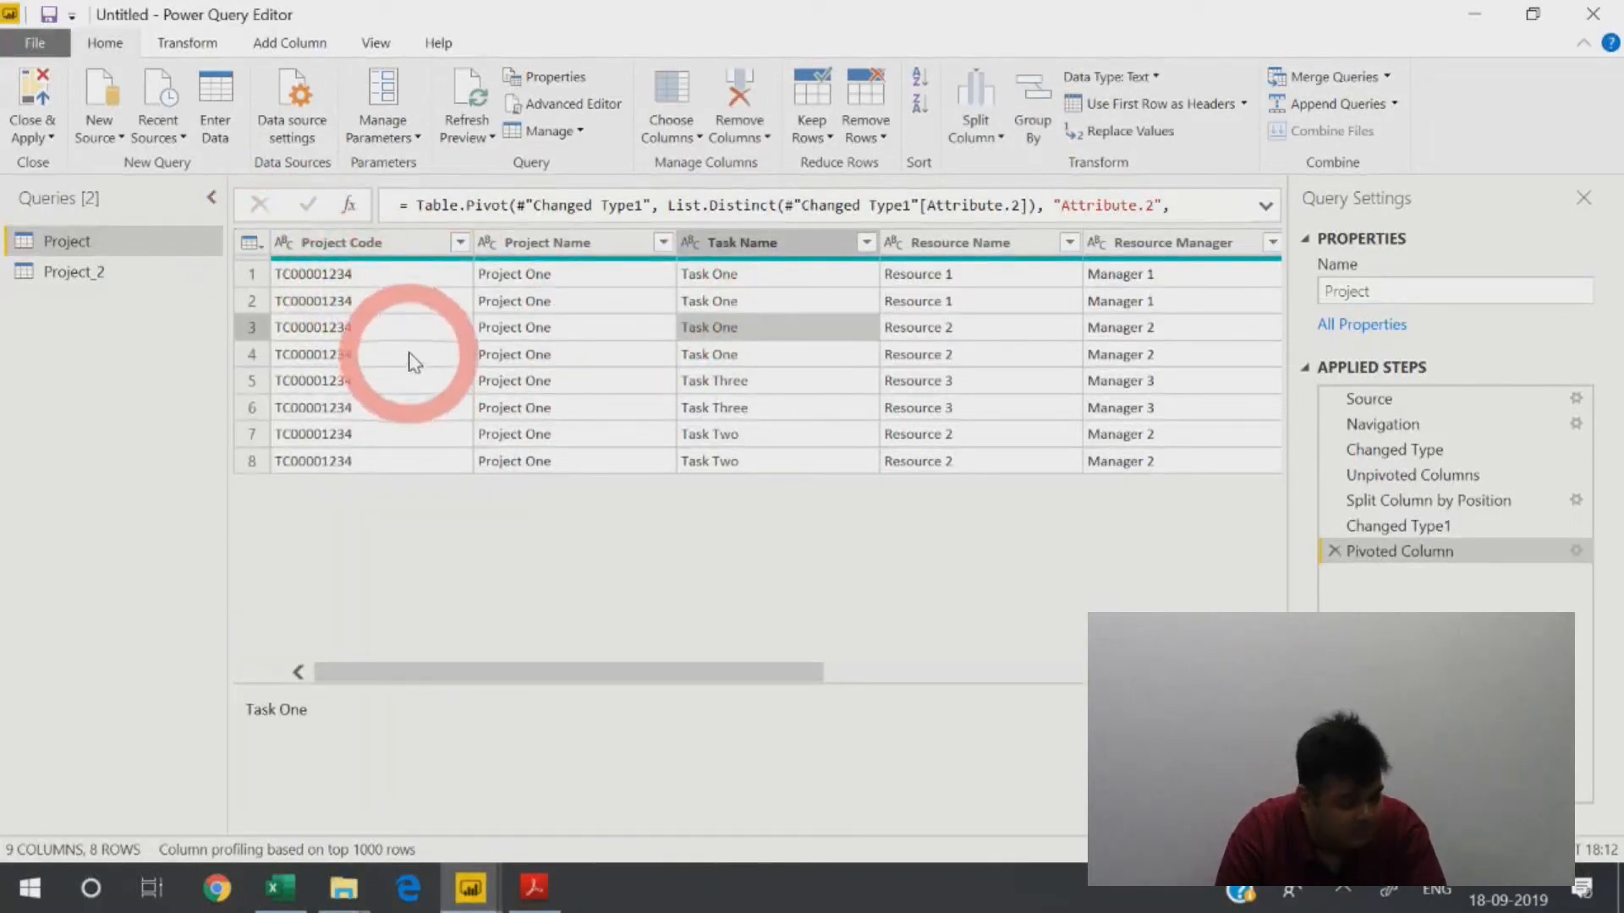
pyautogui.click(102, 271)
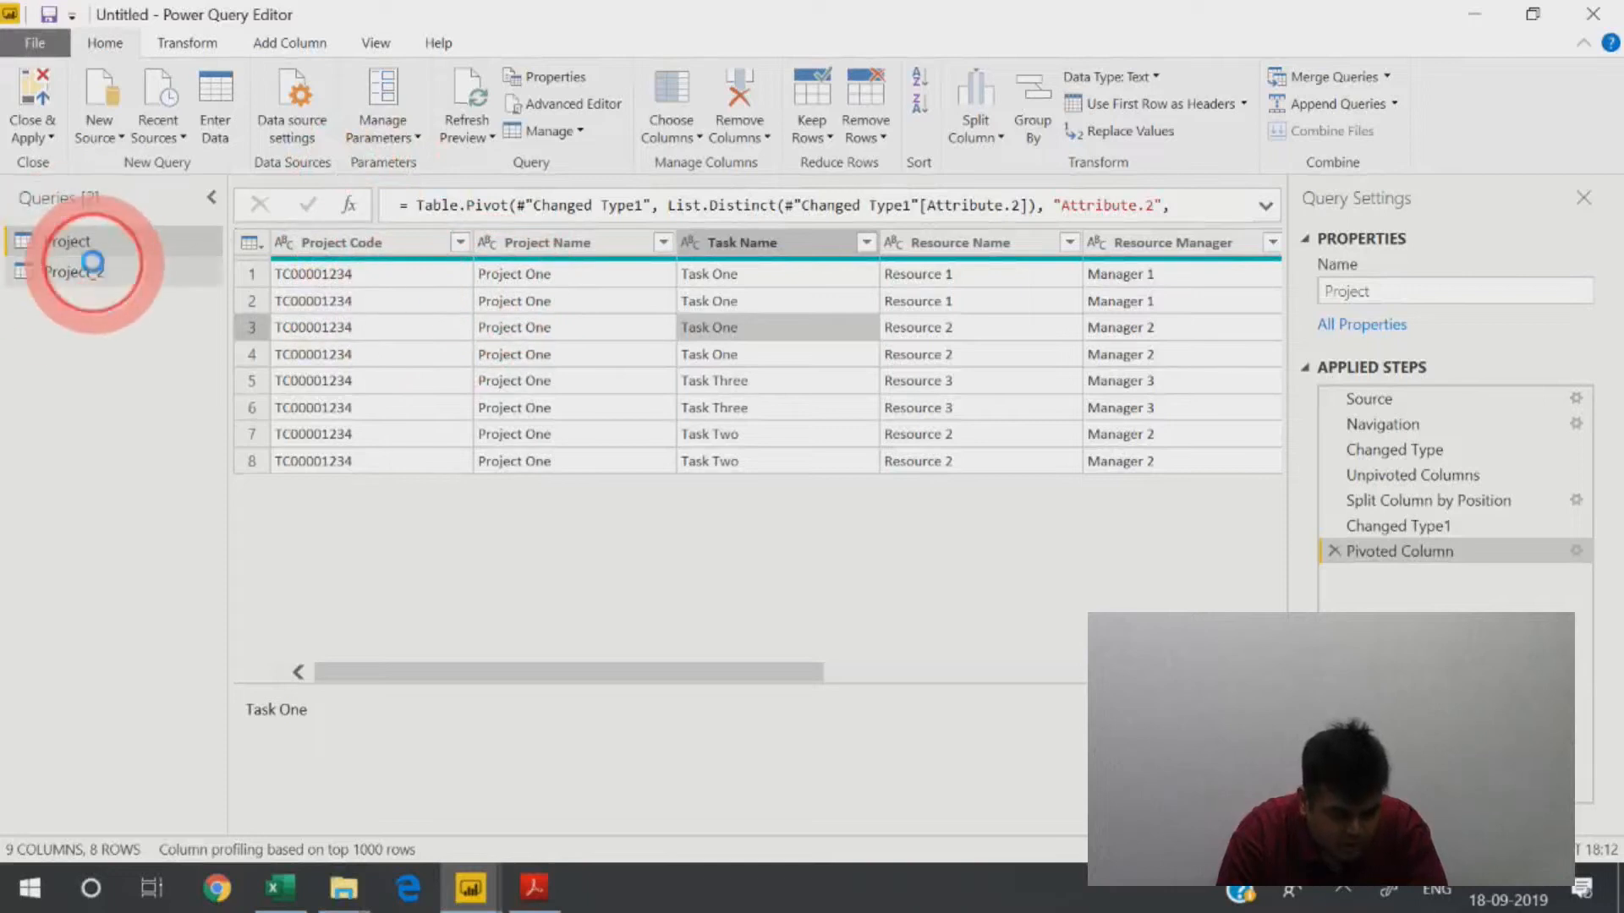
pyautogui.click(93, 240)
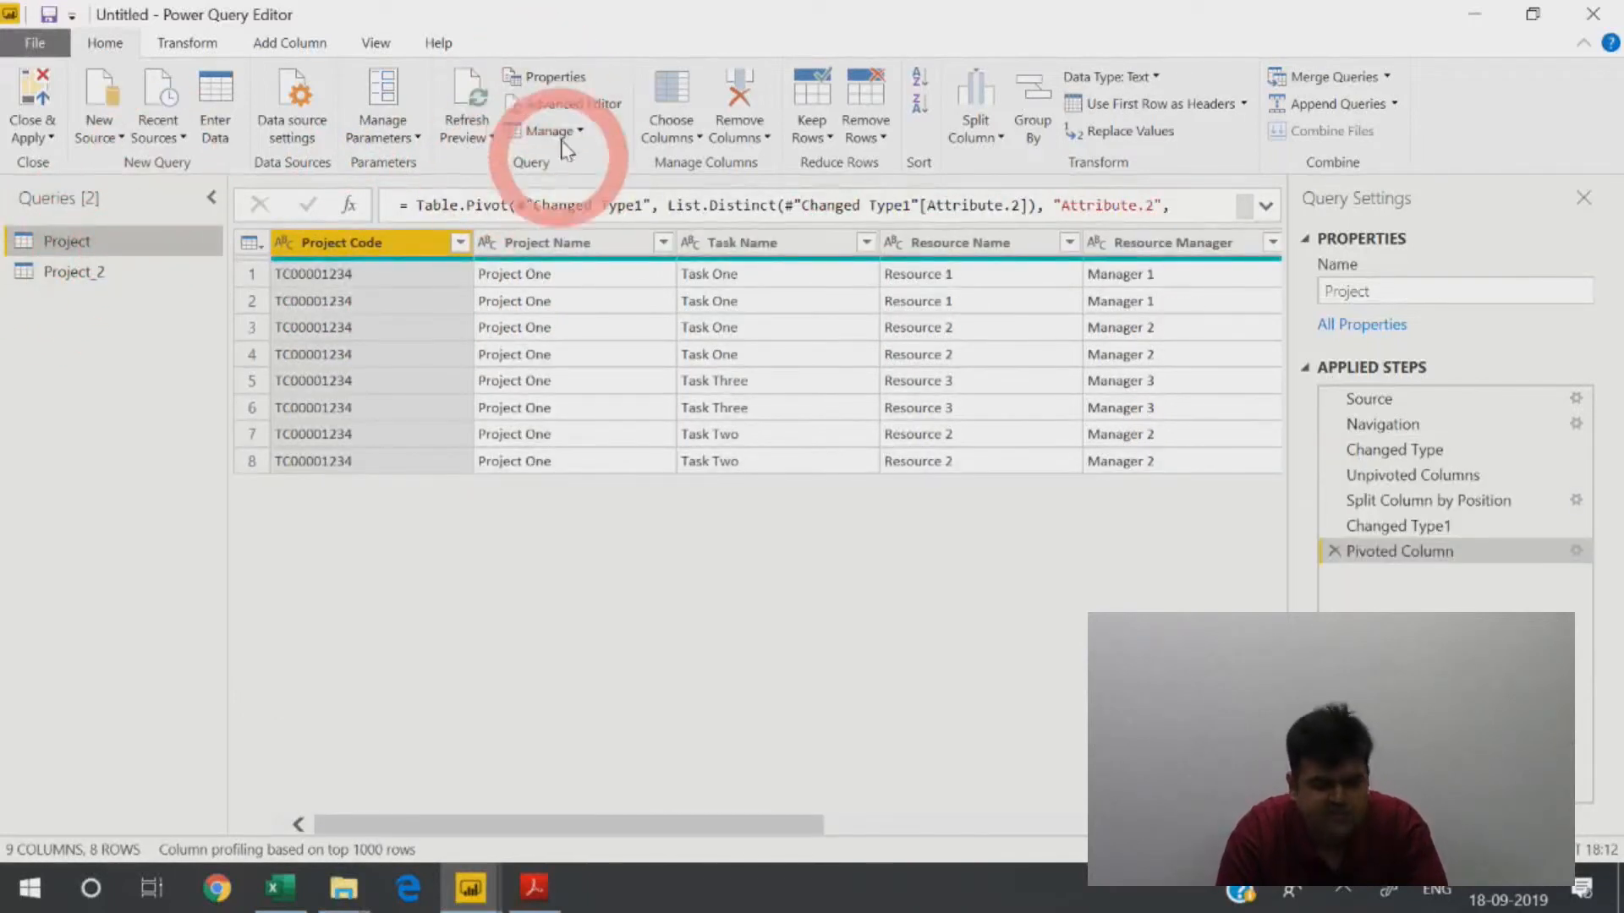
pyautogui.click(102, 273)
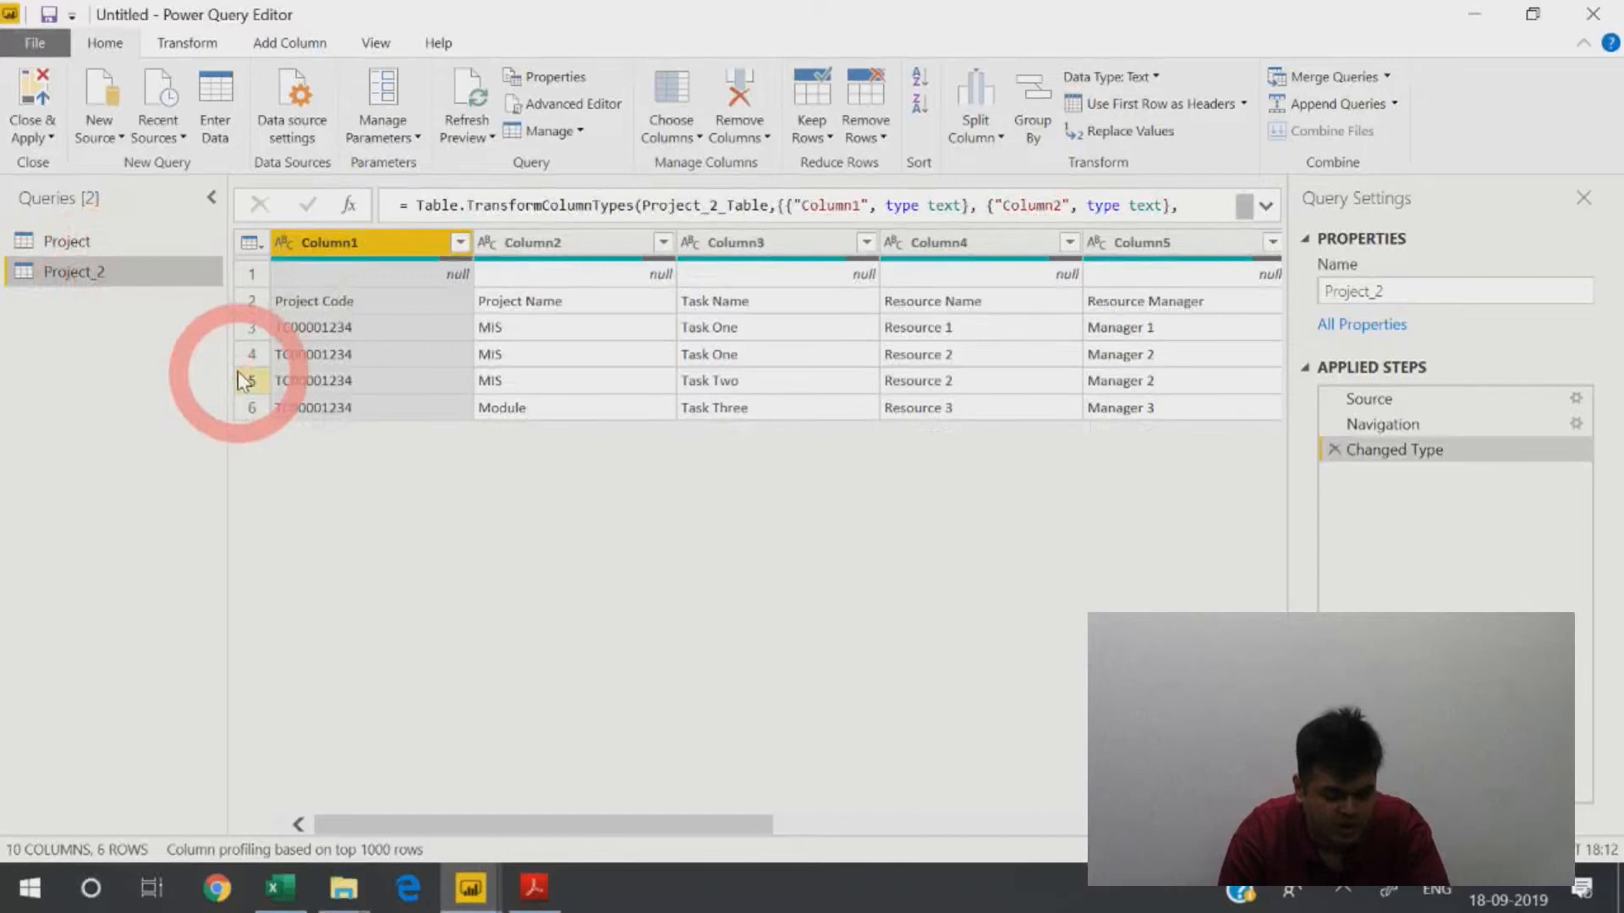
# Examine how the Jan and Feb headings and the null cell between them fall across Column7 to Column9 in the first row.
pyautogui.moveTo(511, 833); pyautogui.dragTo(464, 833)
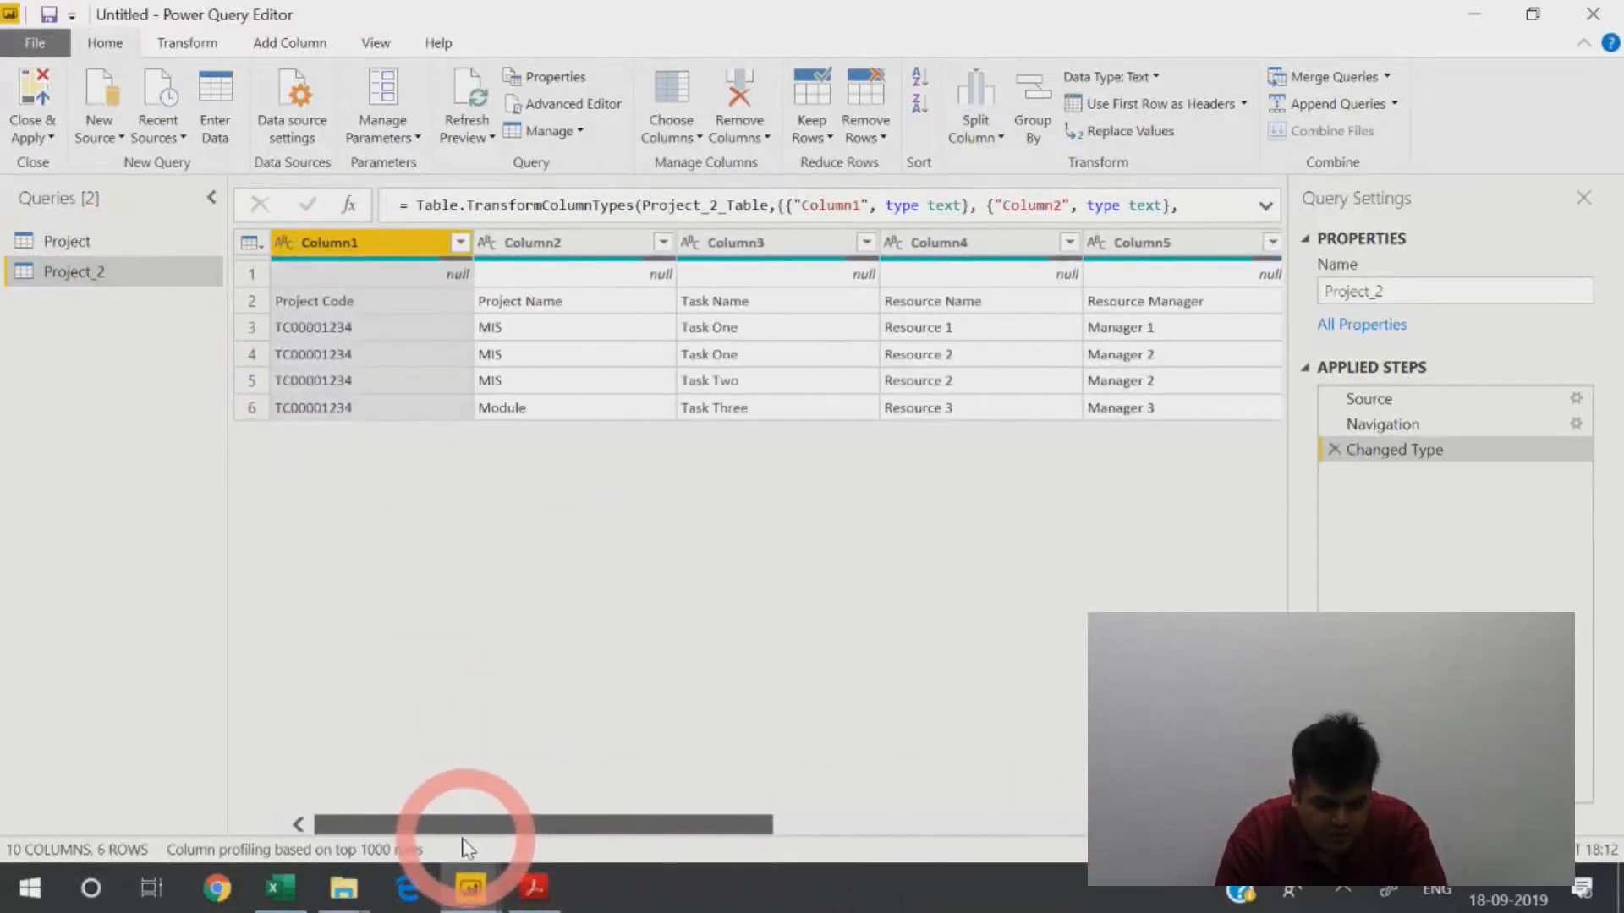
pyautogui.click(355, 243)
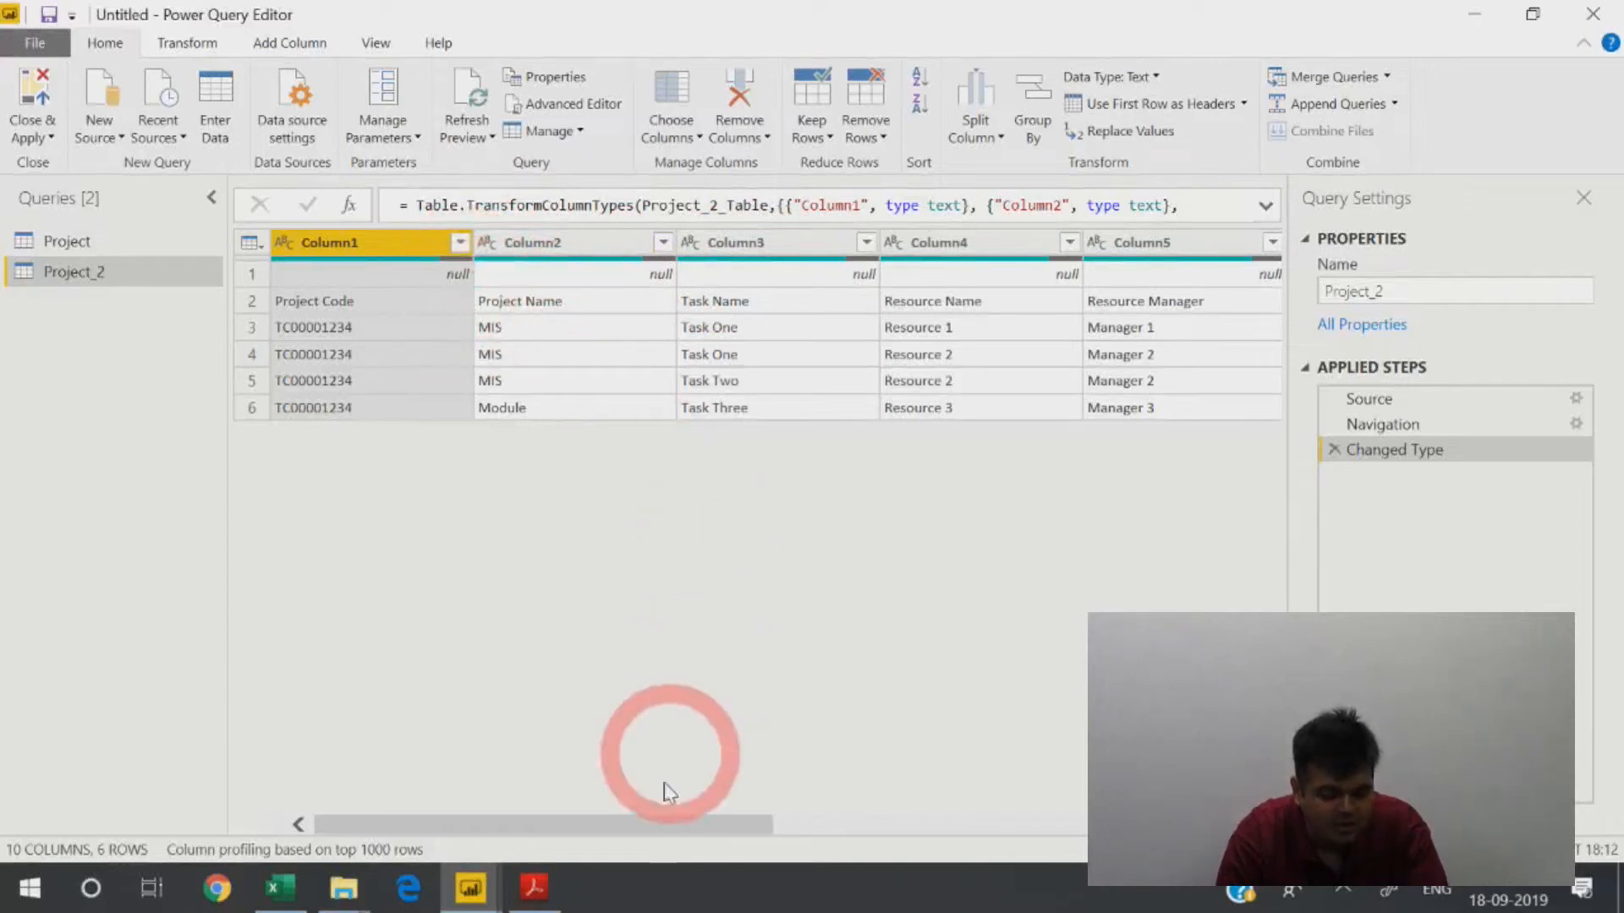
pyautogui.moveTo(660, 827); pyautogui.dragTo(1051, 845)
pyautogui.click(768, 276)
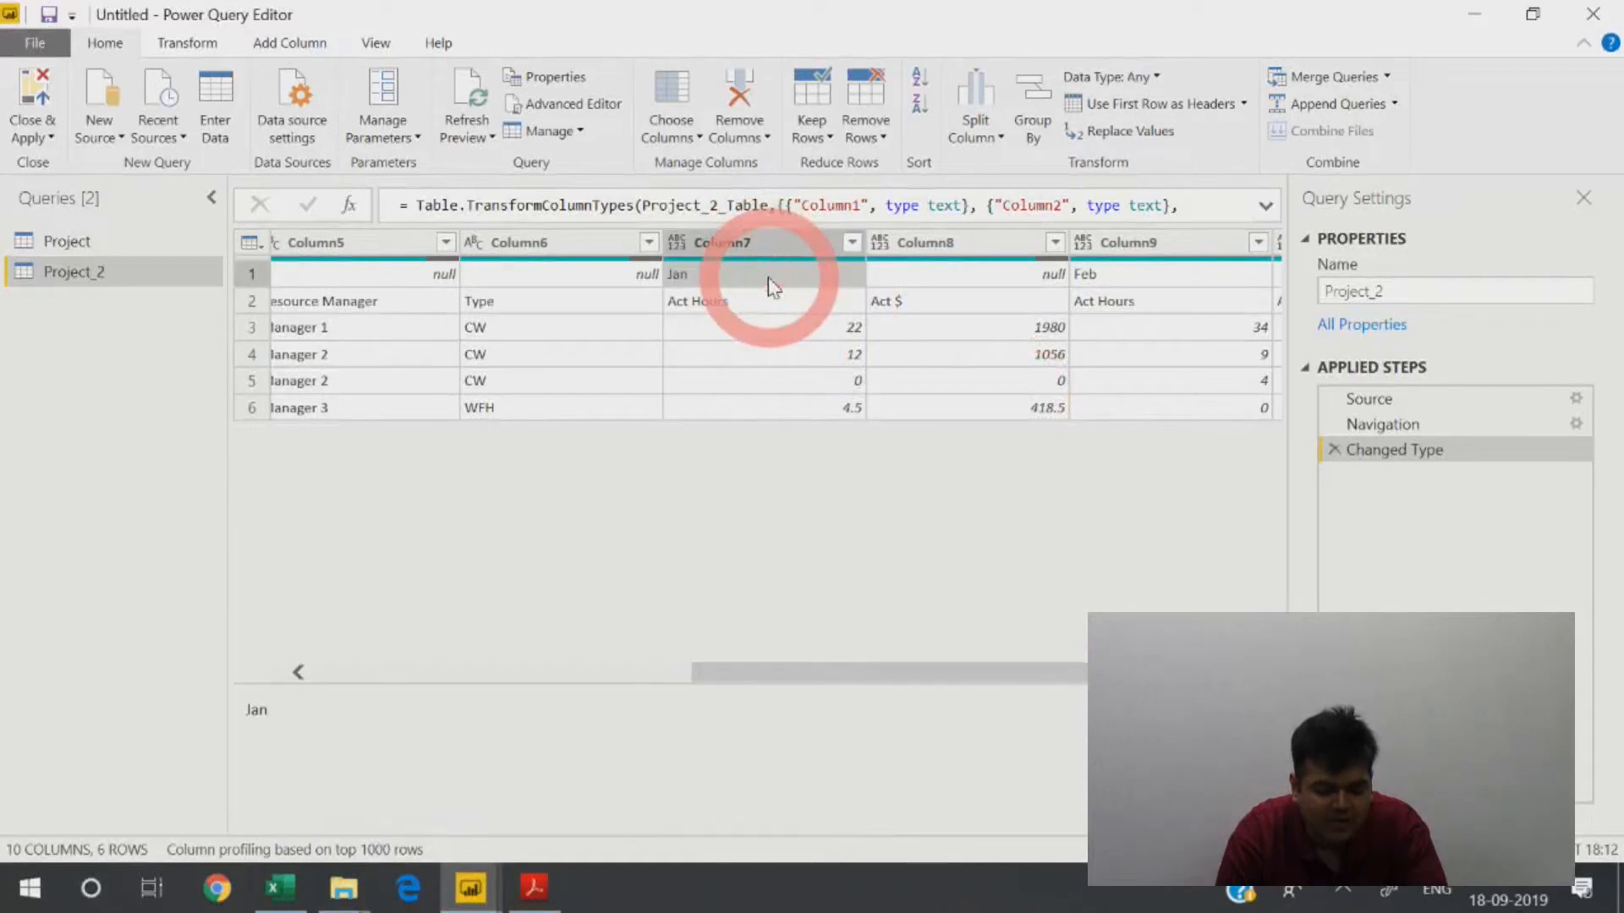
pyautogui.click(950, 301)
pyautogui.click(966, 273)
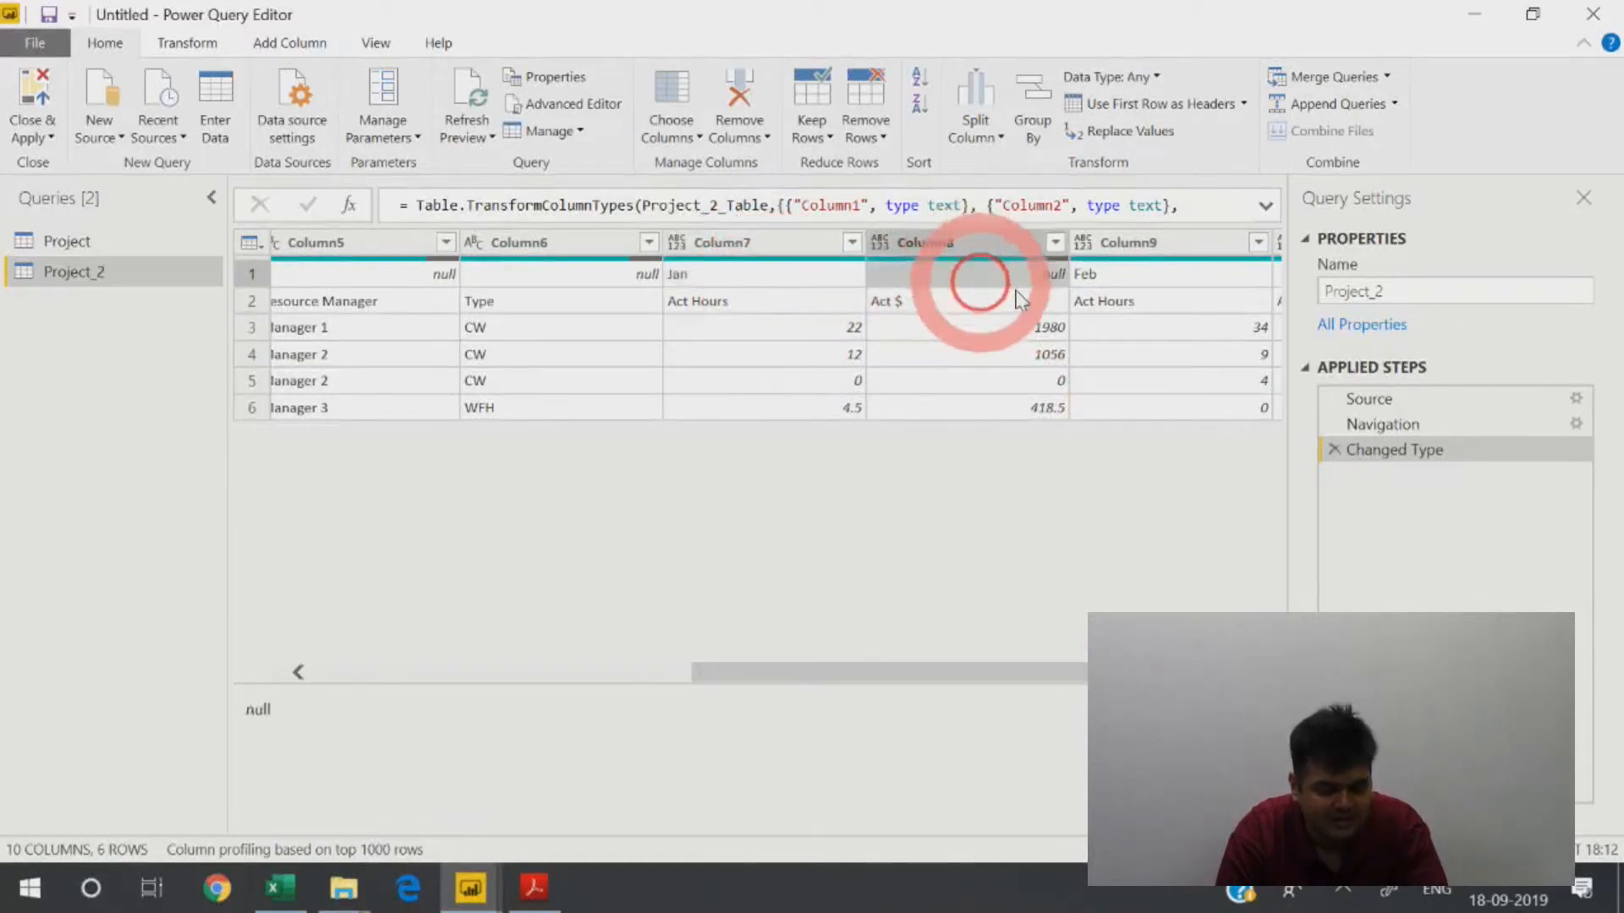
pyautogui.click(1098, 275)
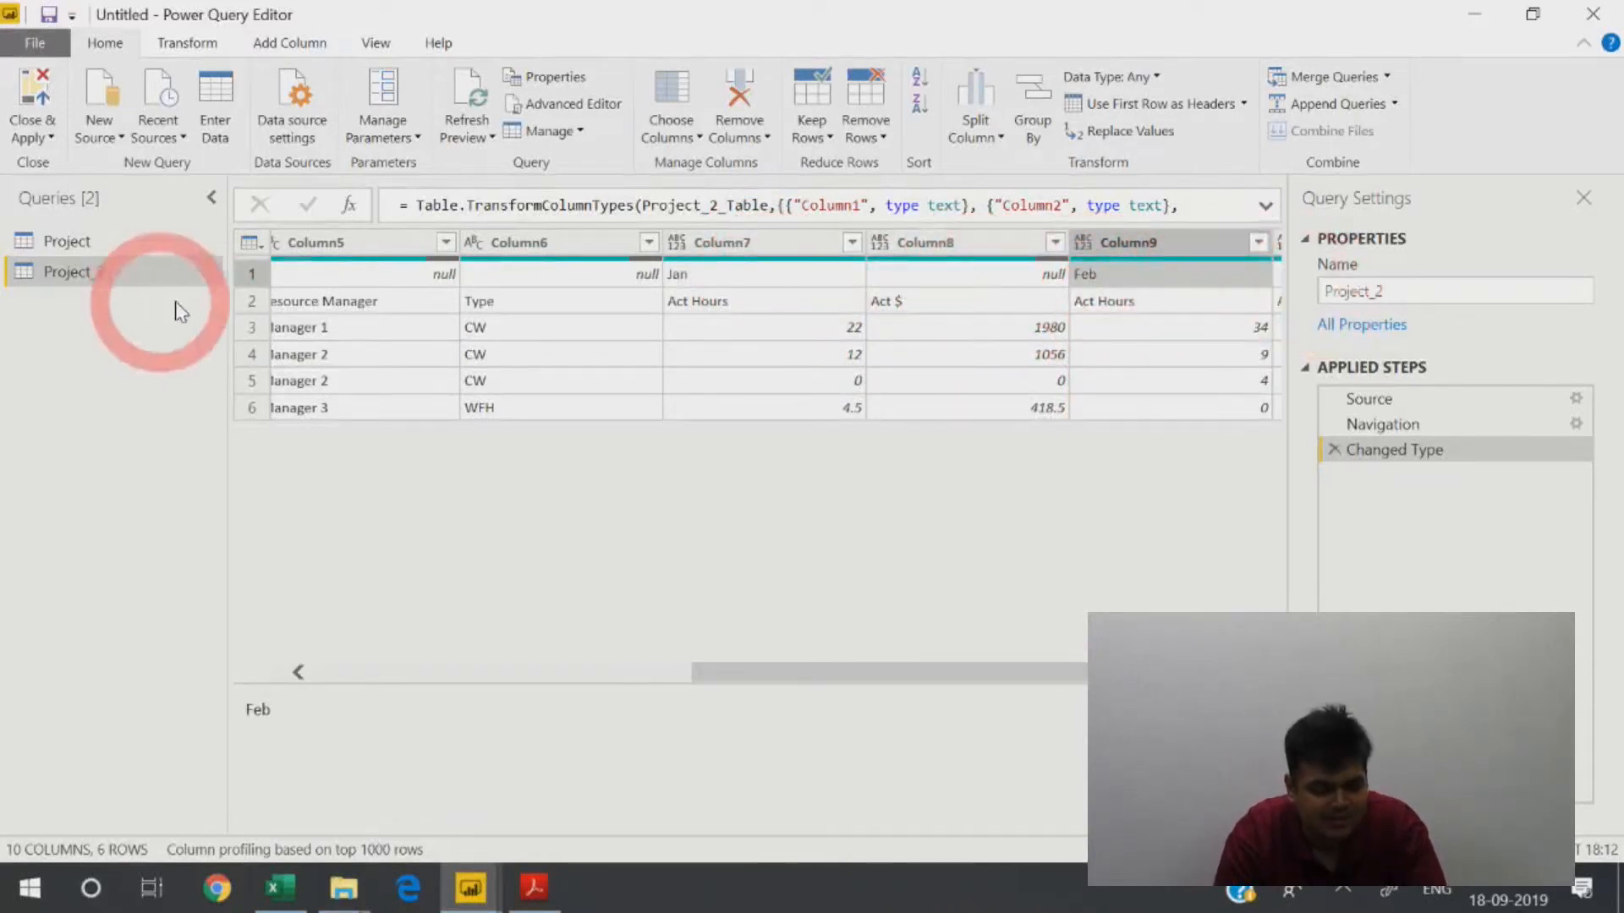
pyautogui.moveTo(871, 676); pyautogui.dragTo(445, 710)
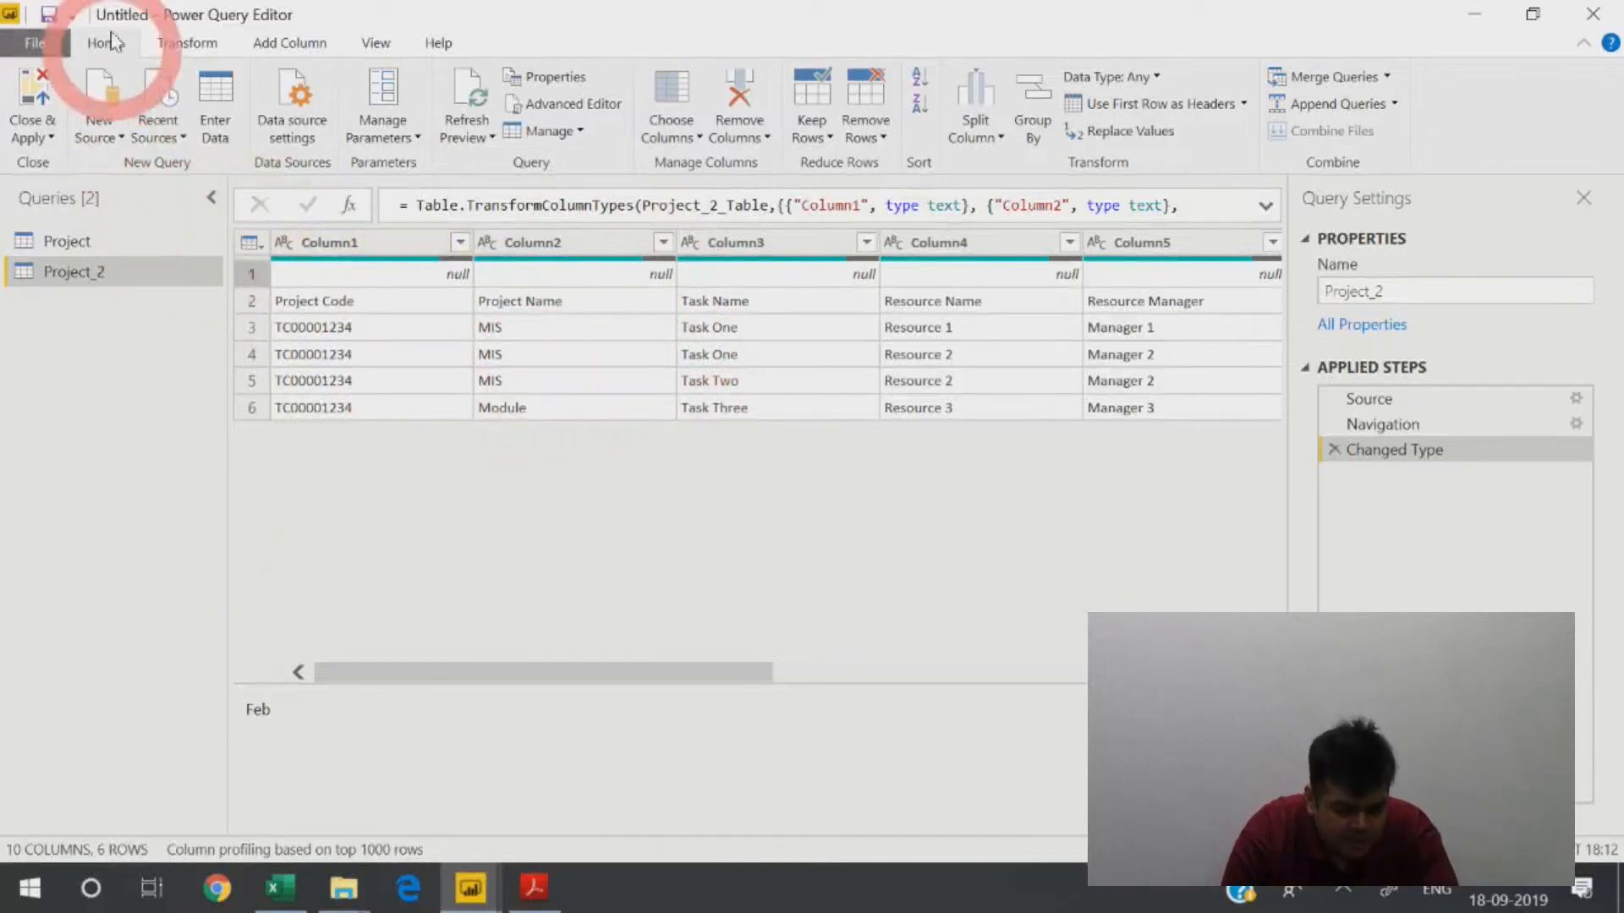
# Transpose the Project_2 table and fill Column1 down so the month names repeat in the null cells beneath them.
pyautogui.click(182, 46)
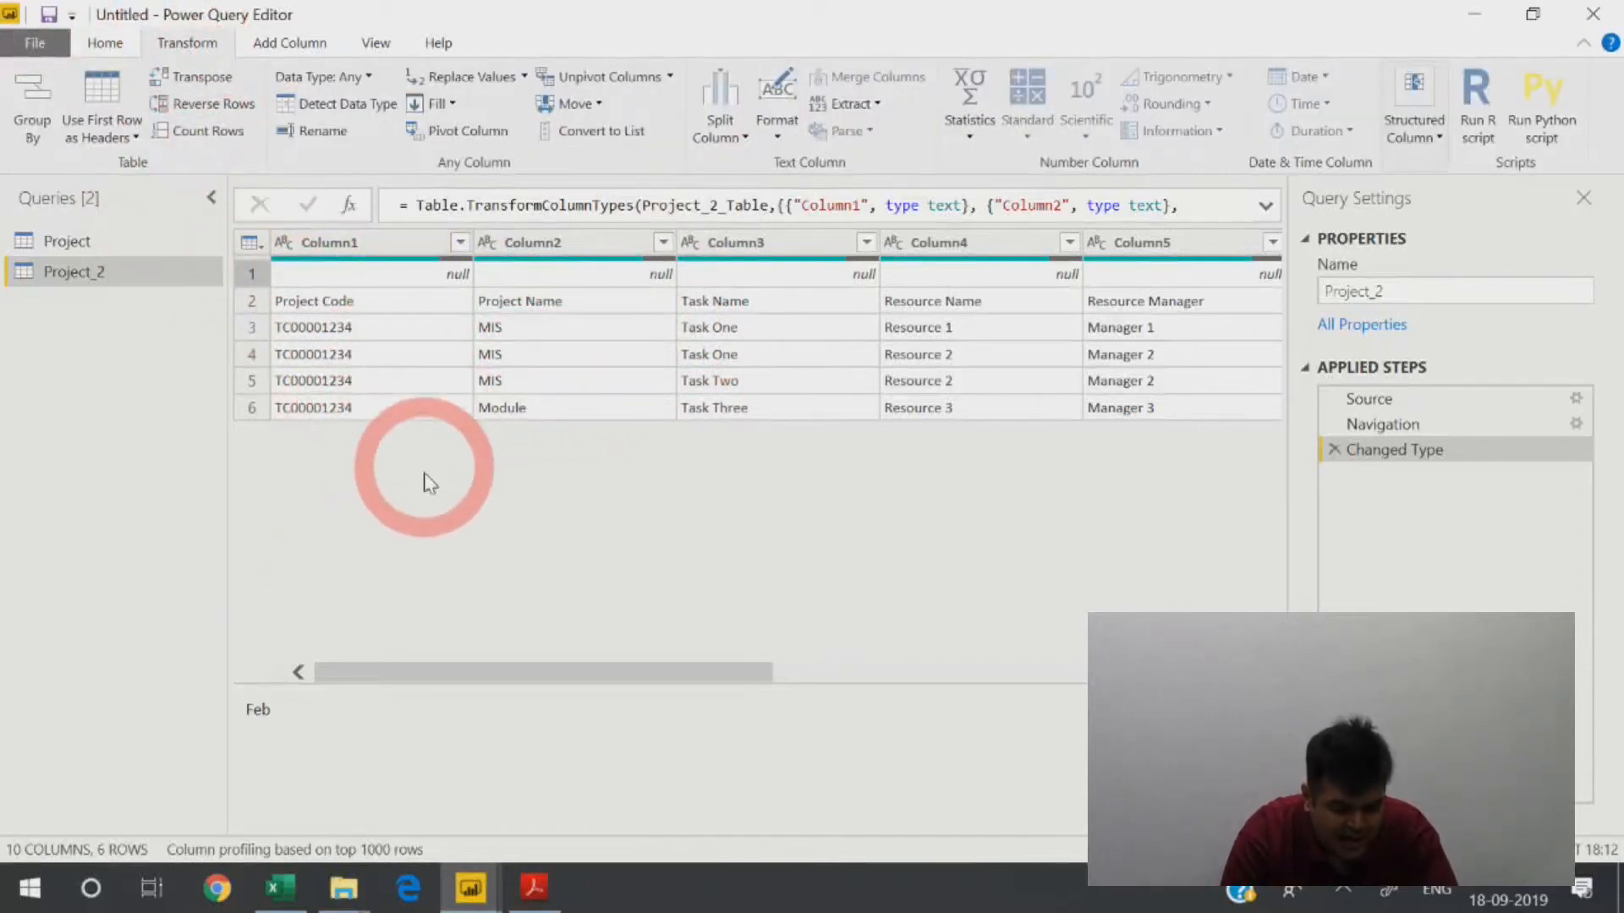
pyautogui.click(209, 78)
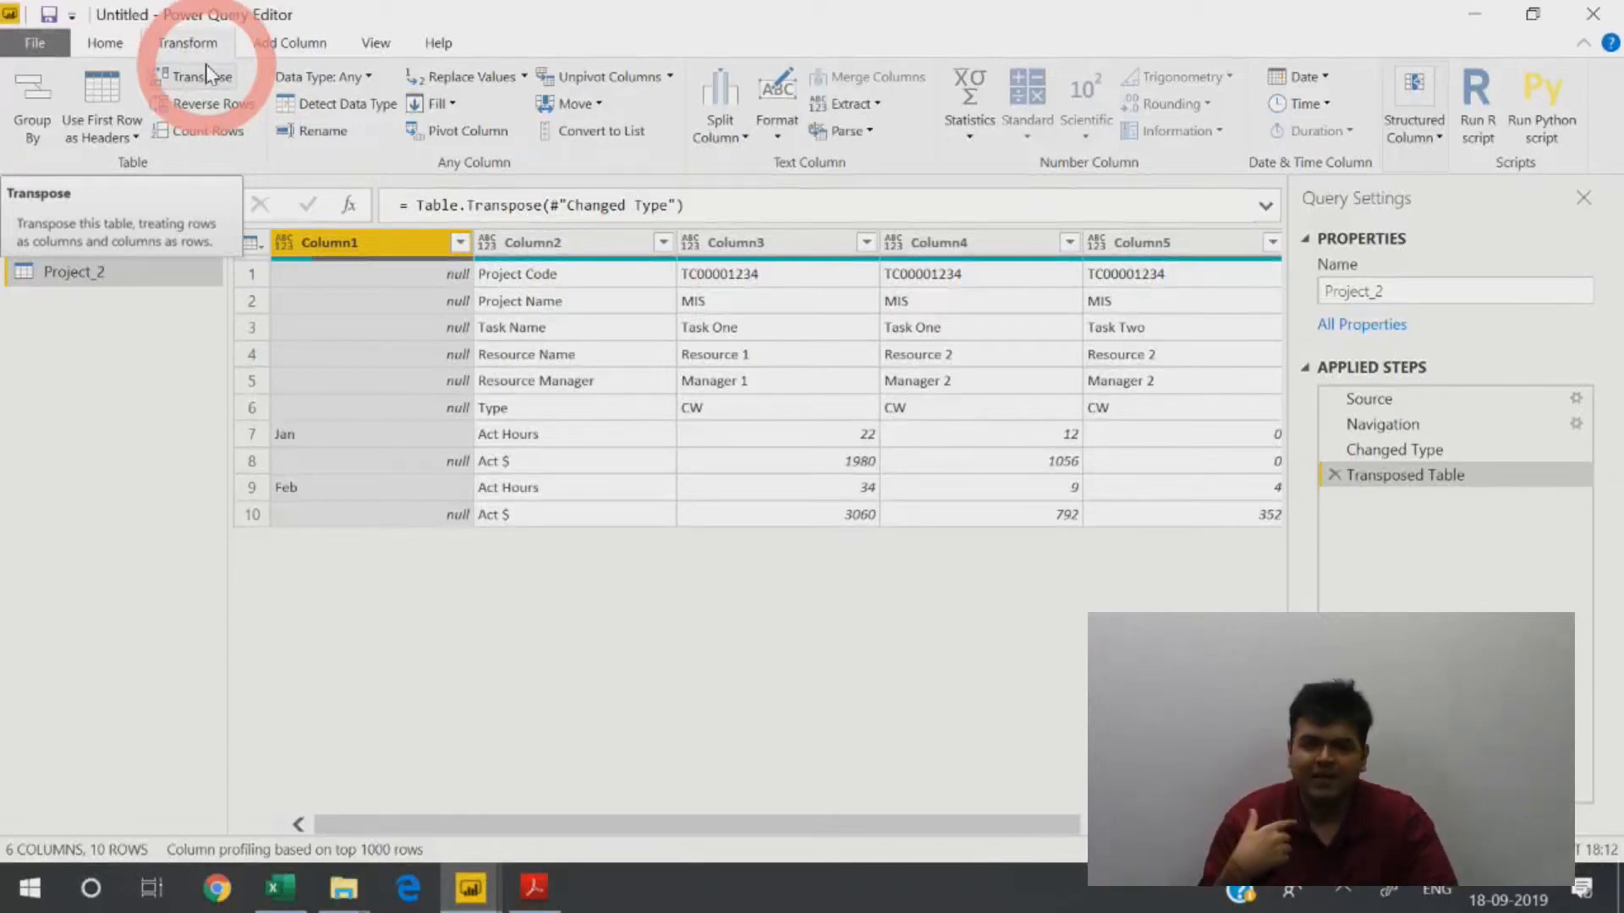
pyautogui.moveTo(473, 242); pyautogui.dragTo(410, 249)
pyautogui.click(472, 241)
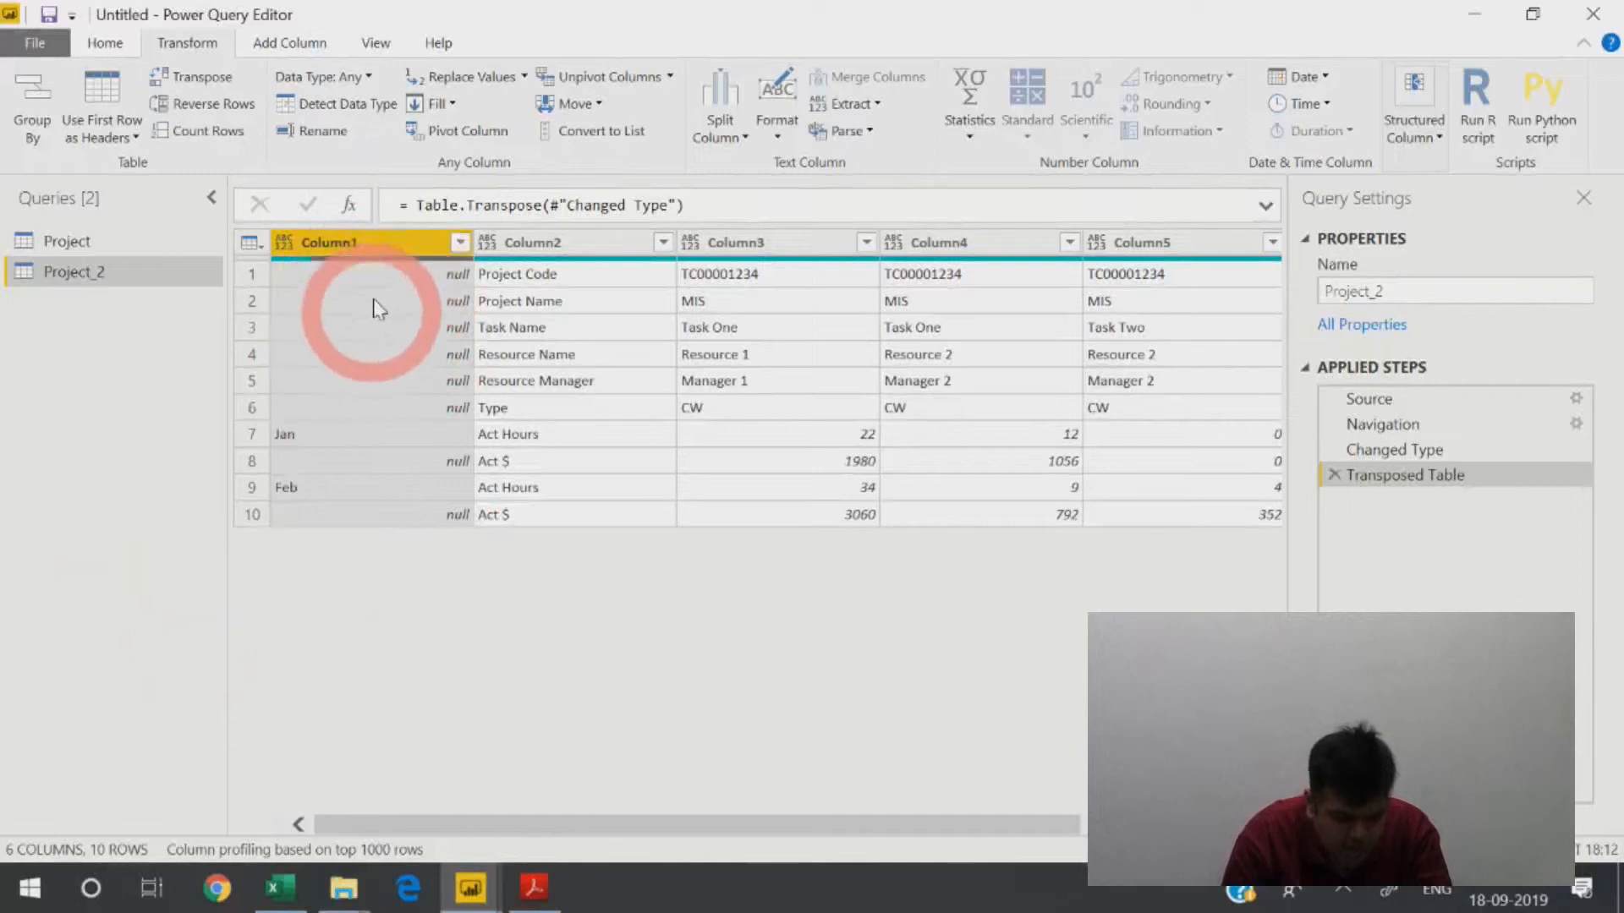
pyautogui.click(436, 103)
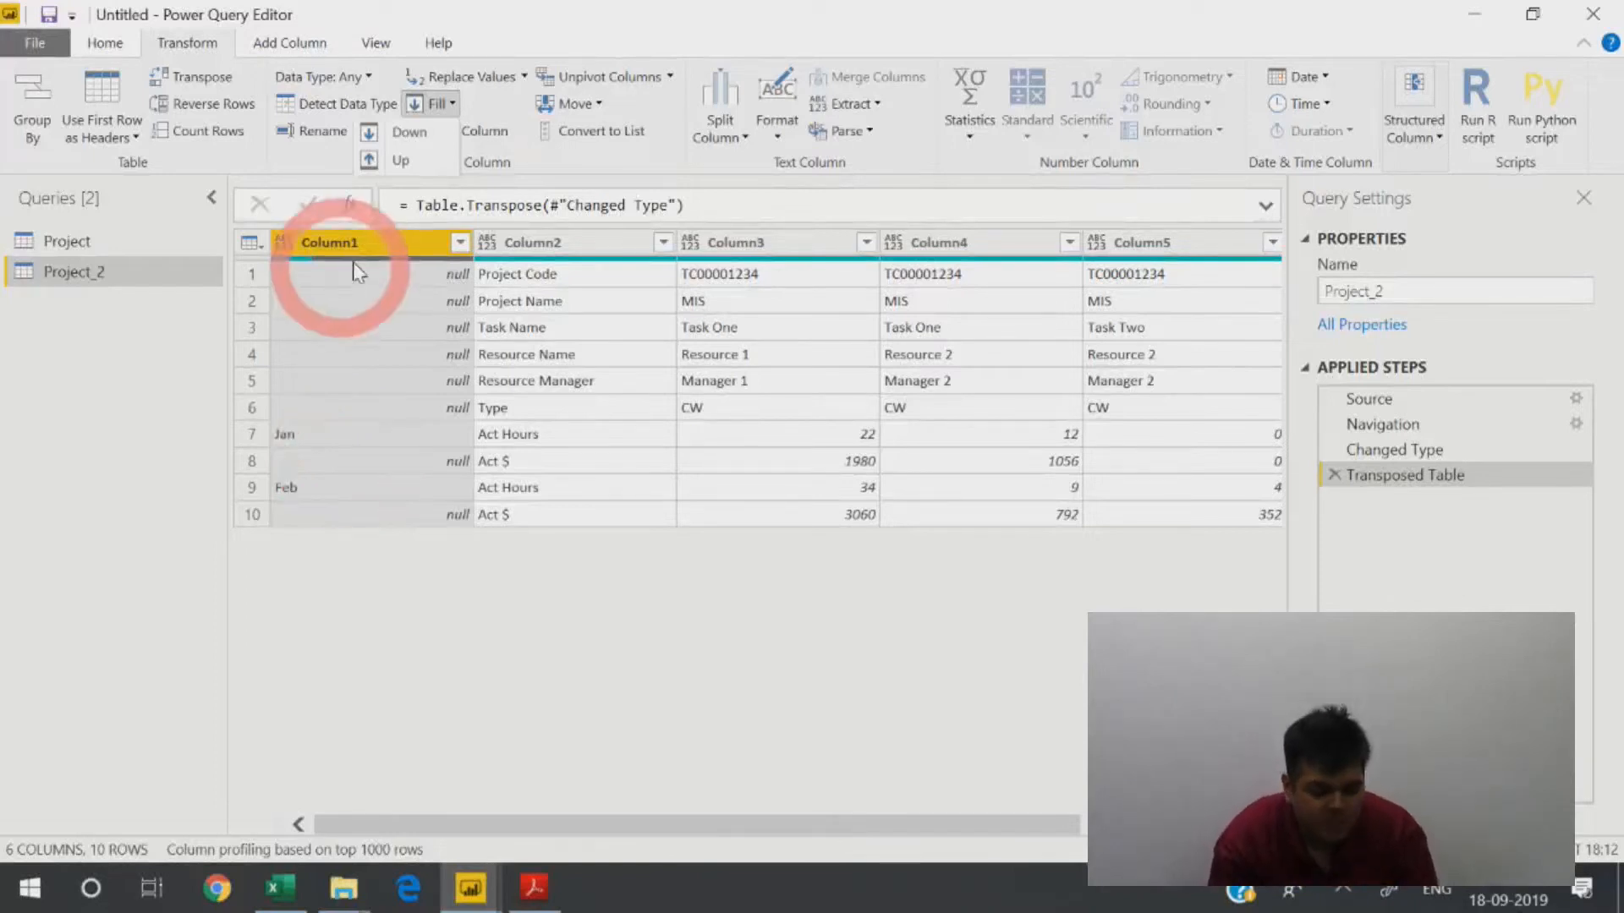
pyautogui.click(406, 135)
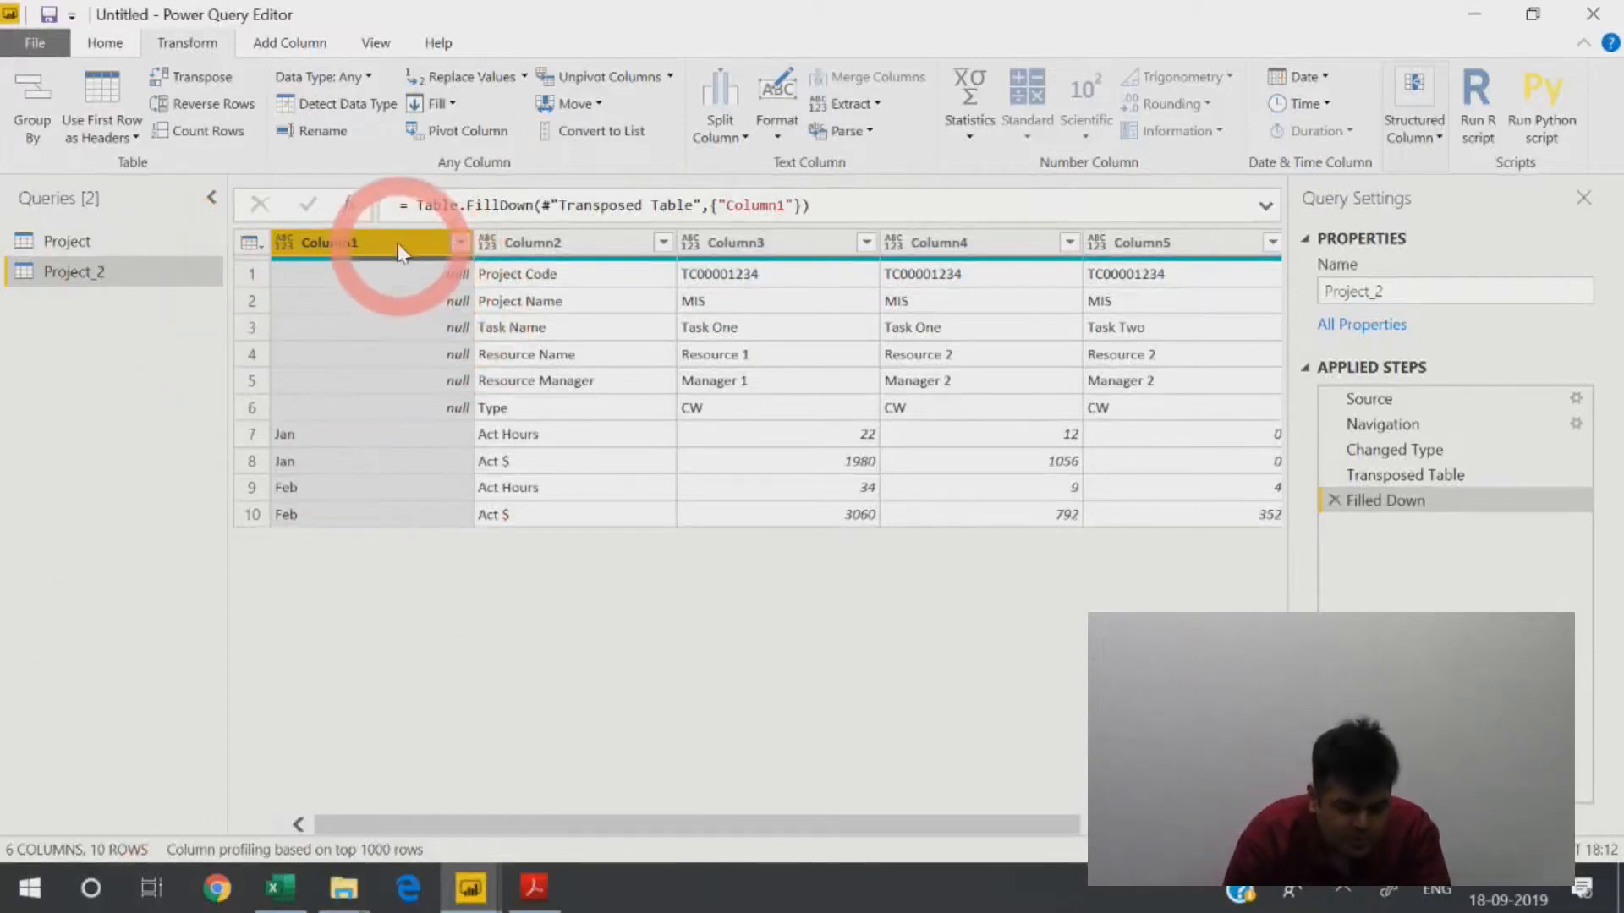
# Merge Column1 and Column2 using a space separator, keeping the new column name Merged.
pyautogui.keyDown('ctrl'); pyautogui.click(563, 244); pyautogui.keyUp('ctrl')
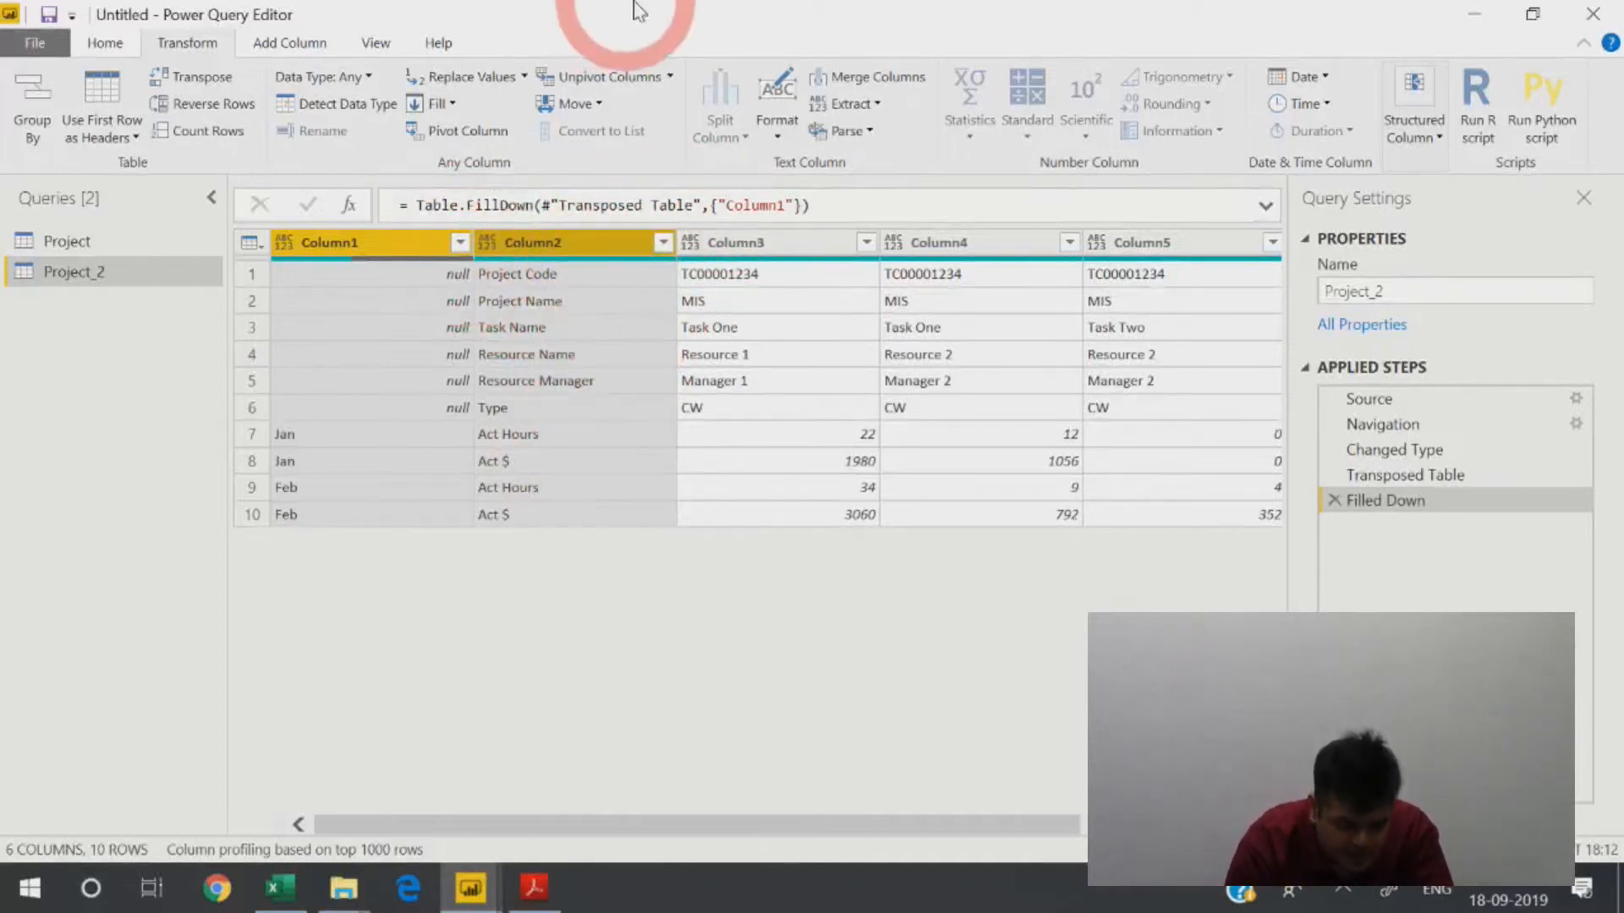
pyautogui.rightClick(423, 244)
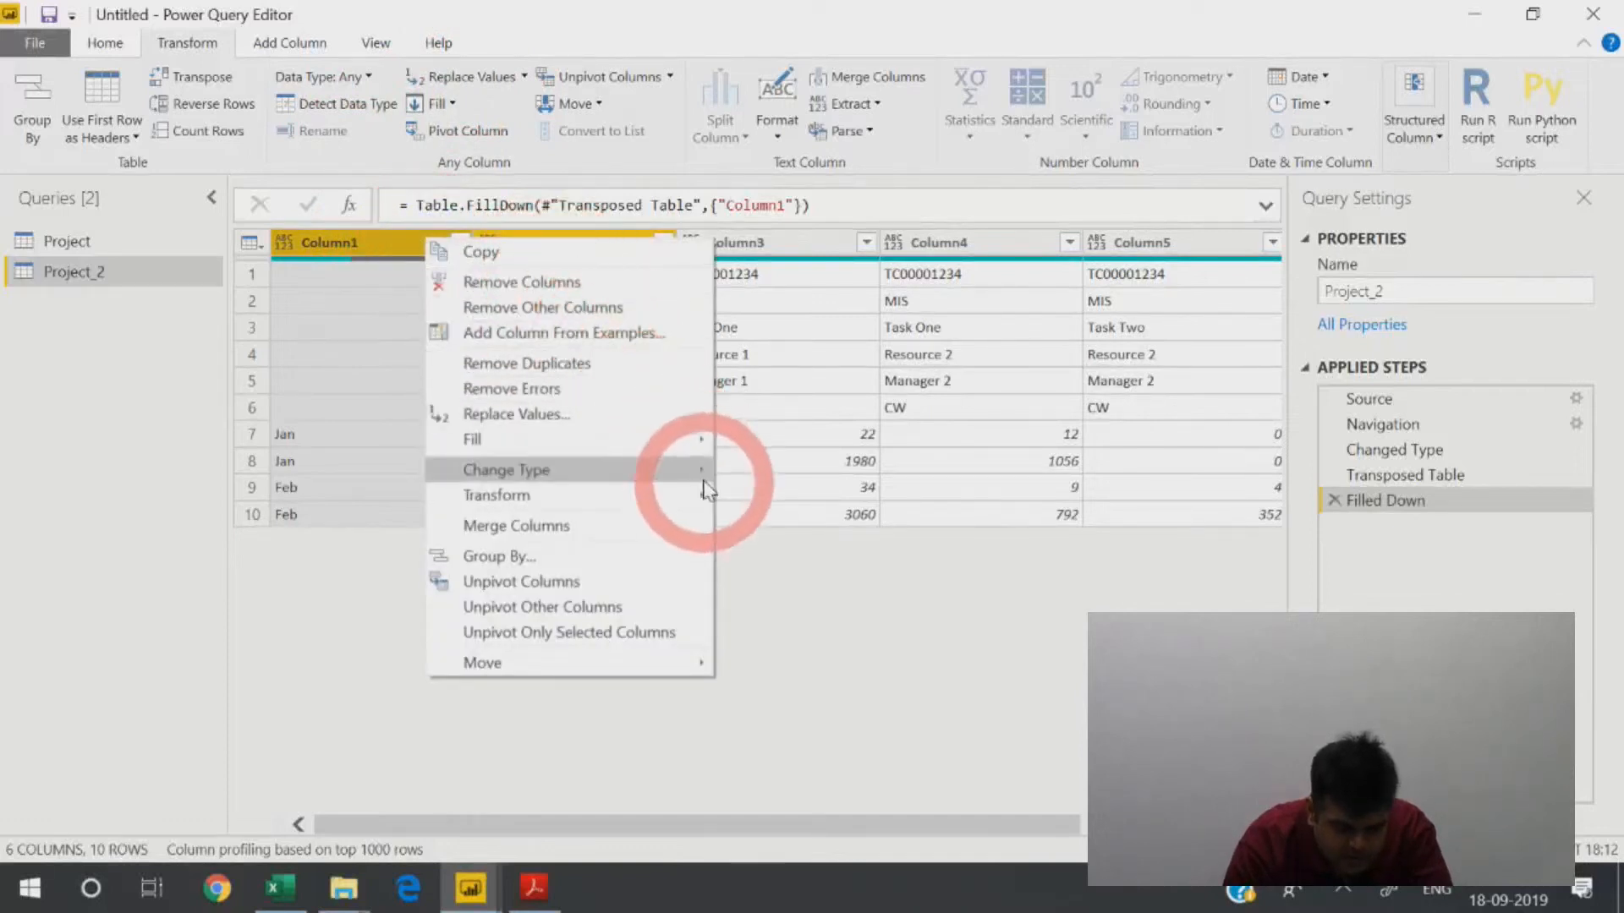
pyautogui.click(596, 528)
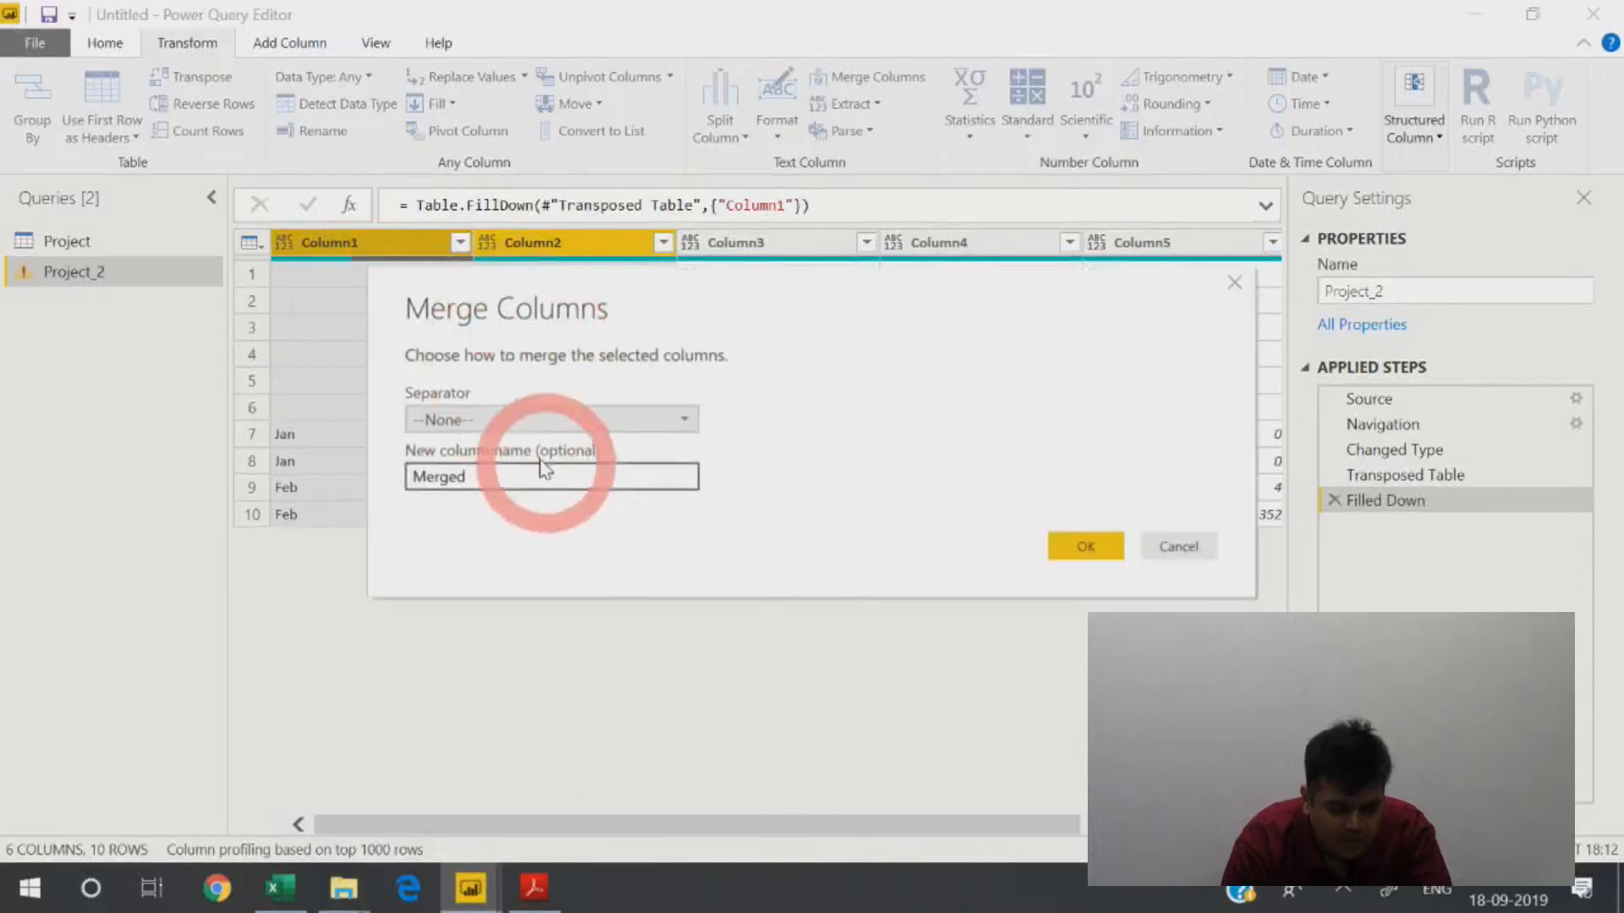
pyautogui.click(525, 418)
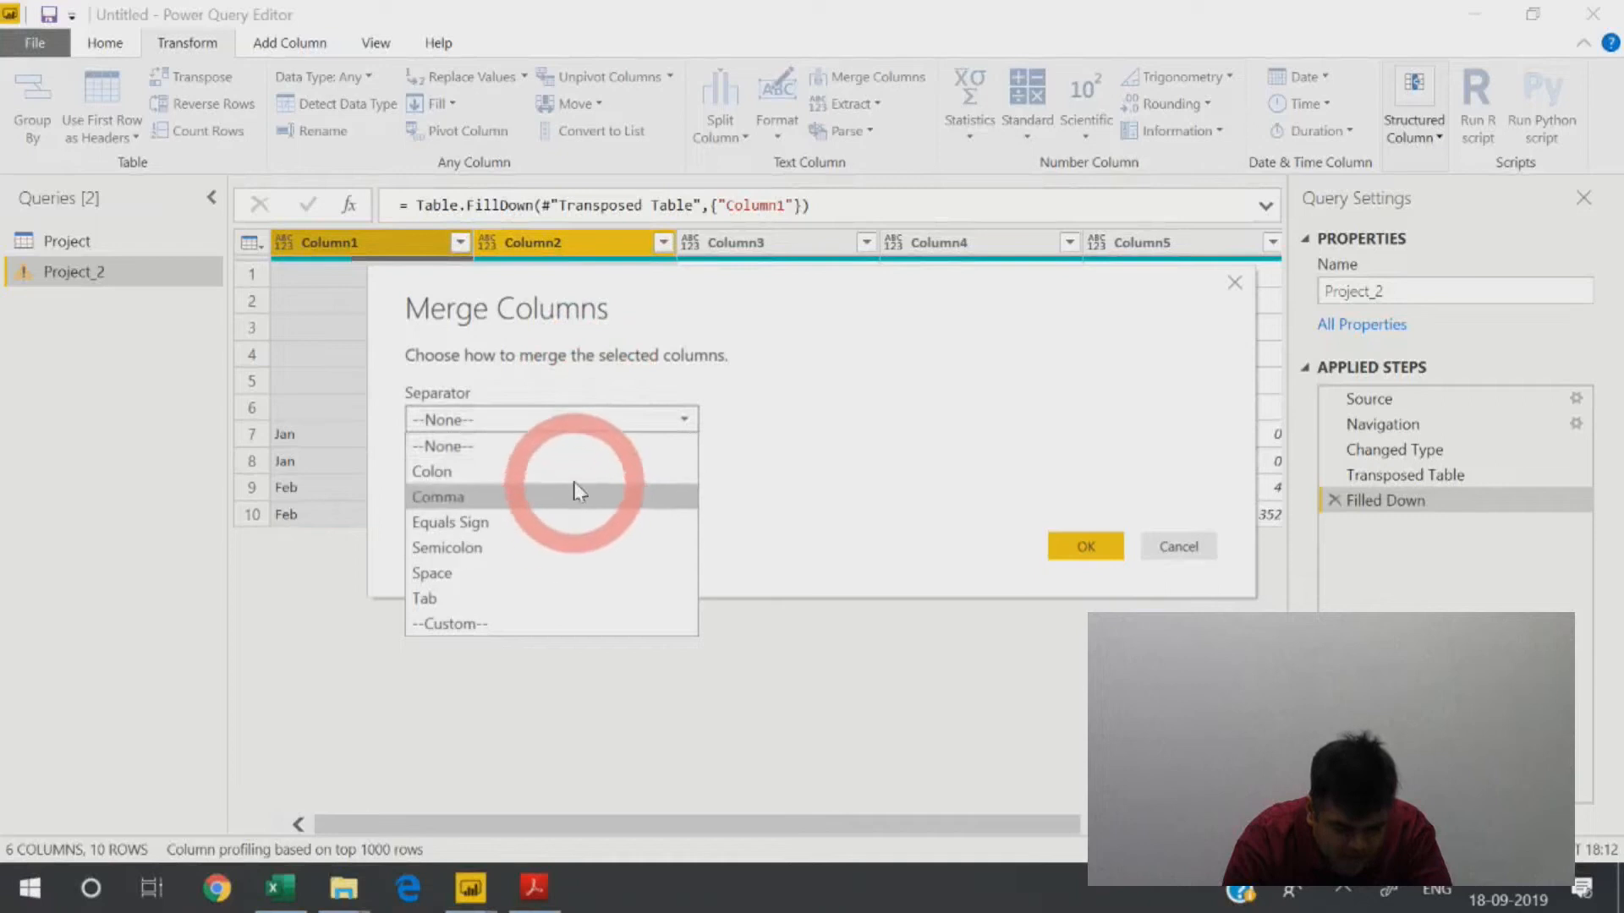
pyautogui.click(561, 574)
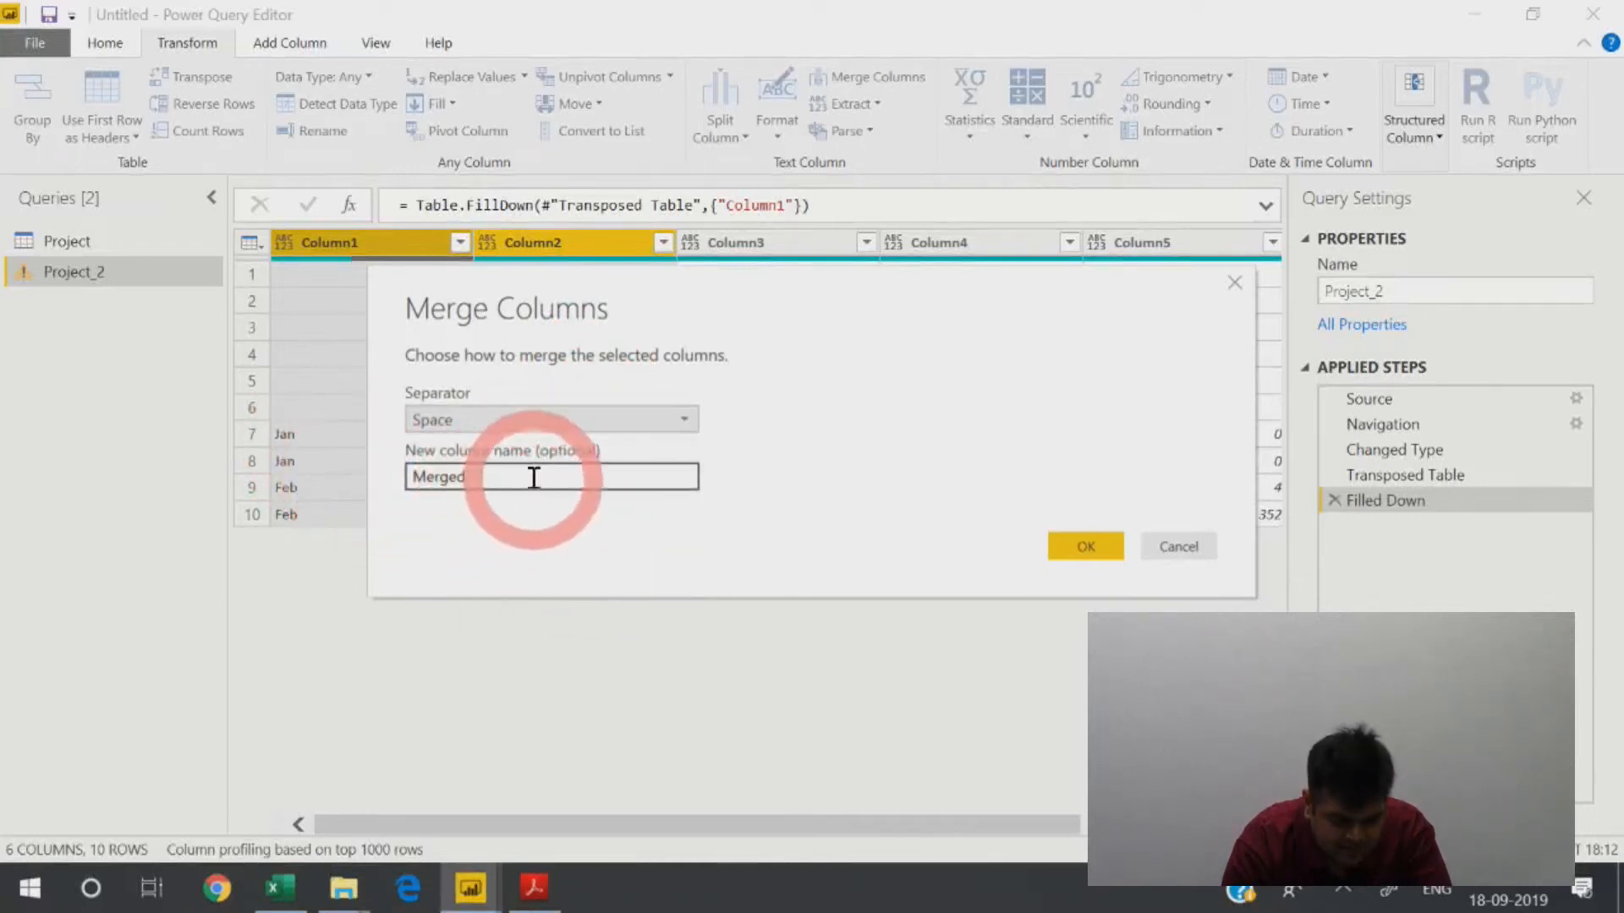
pyautogui.click(1076, 551)
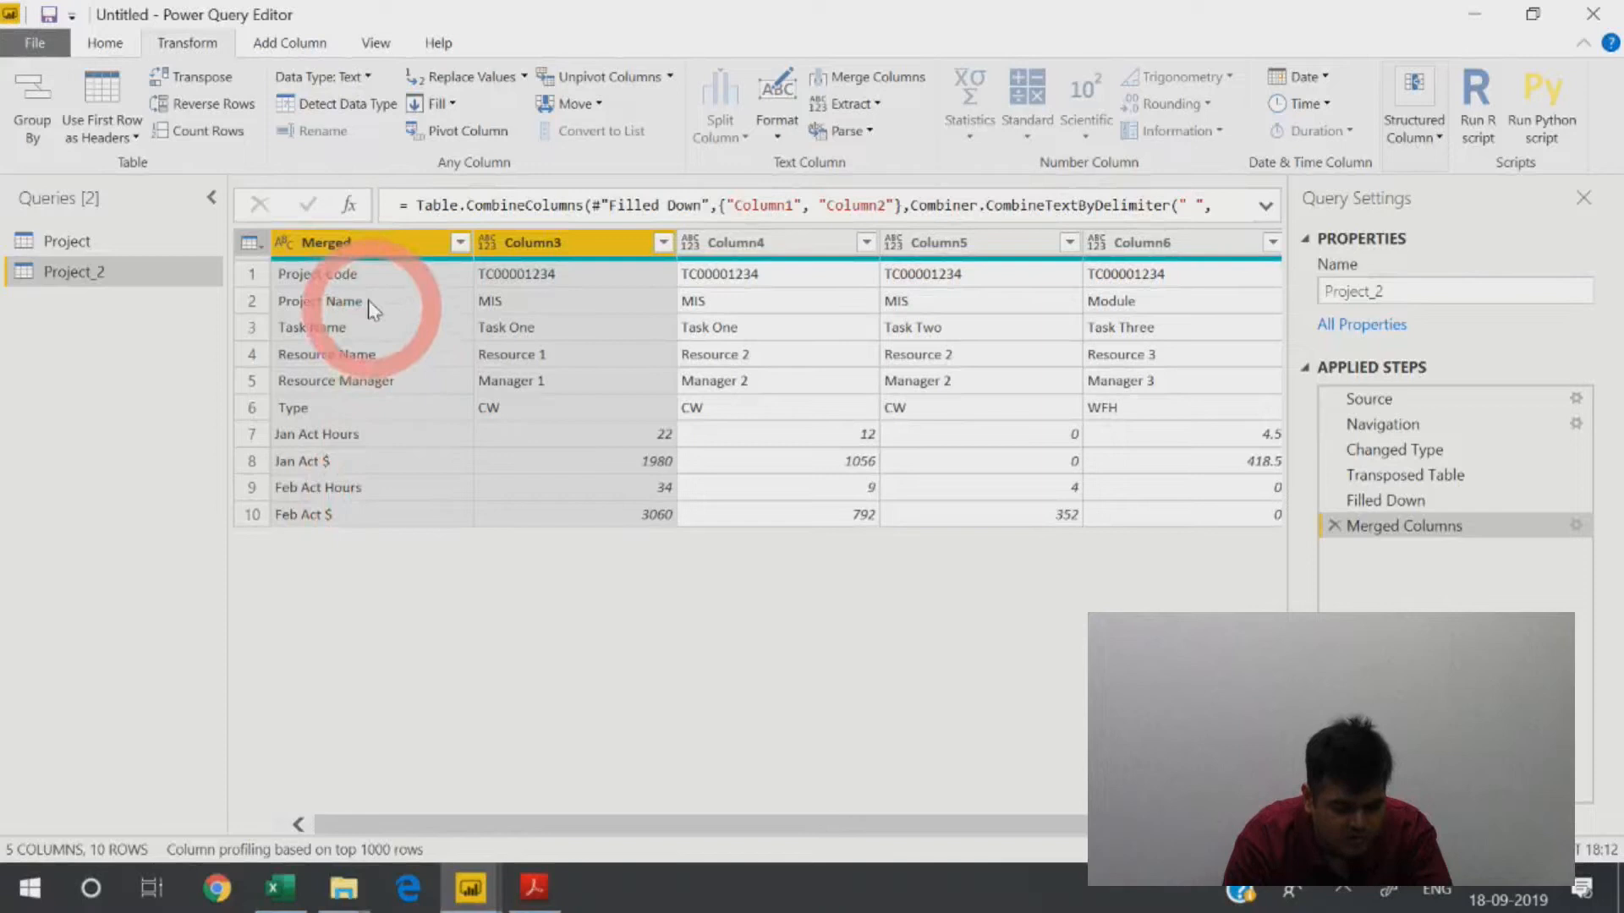
pyautogui.doubleClick(347, 243)
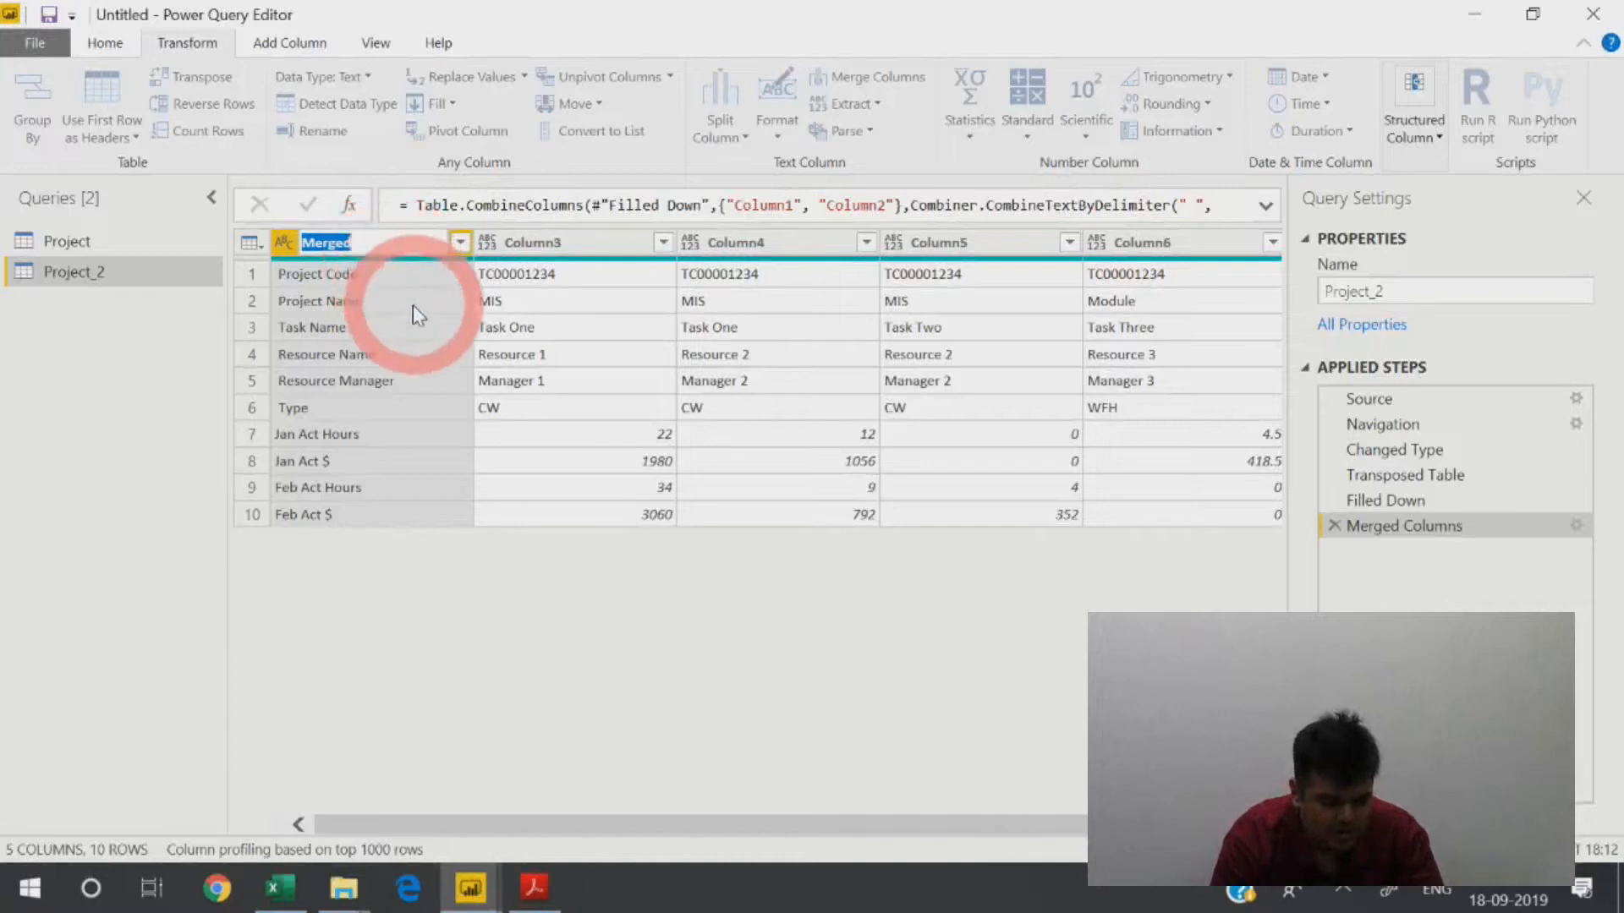
pyautogui.press('Return')
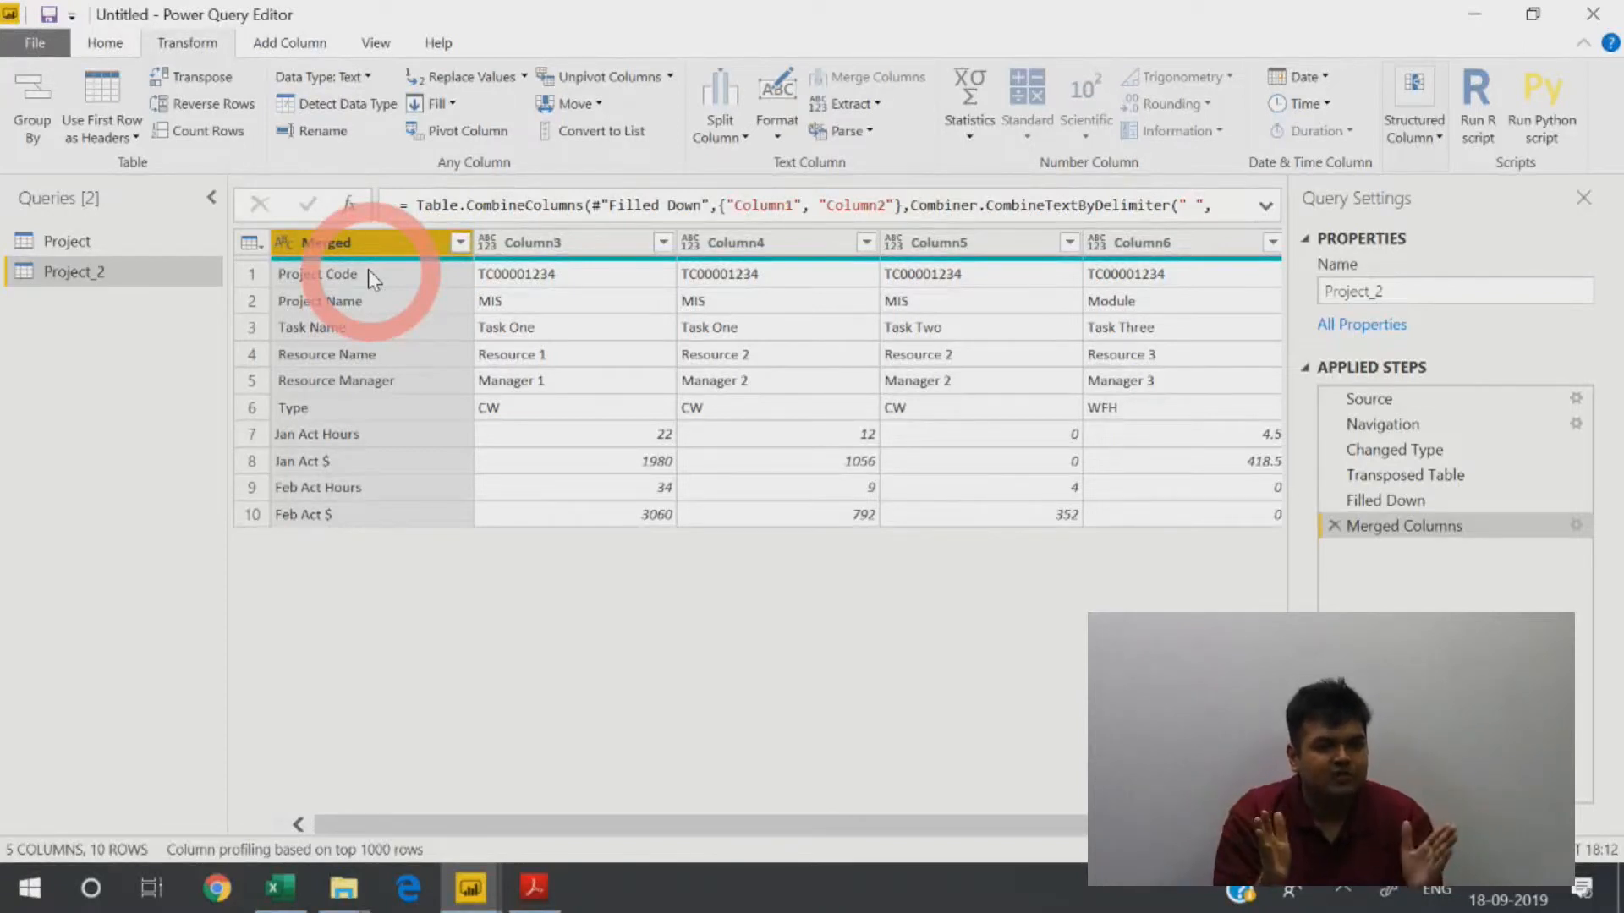
# Switch to the Excel workbook and examine how the Jan and Feb headings in row 9 relate to the Act Hours and Act $ headings in row 10.
pyautogui.hotkey('alt', 'Tab')
pyautogui.hotkey('alt', 'Tab')
pyautogui.hotkey('alt', 'Tab')
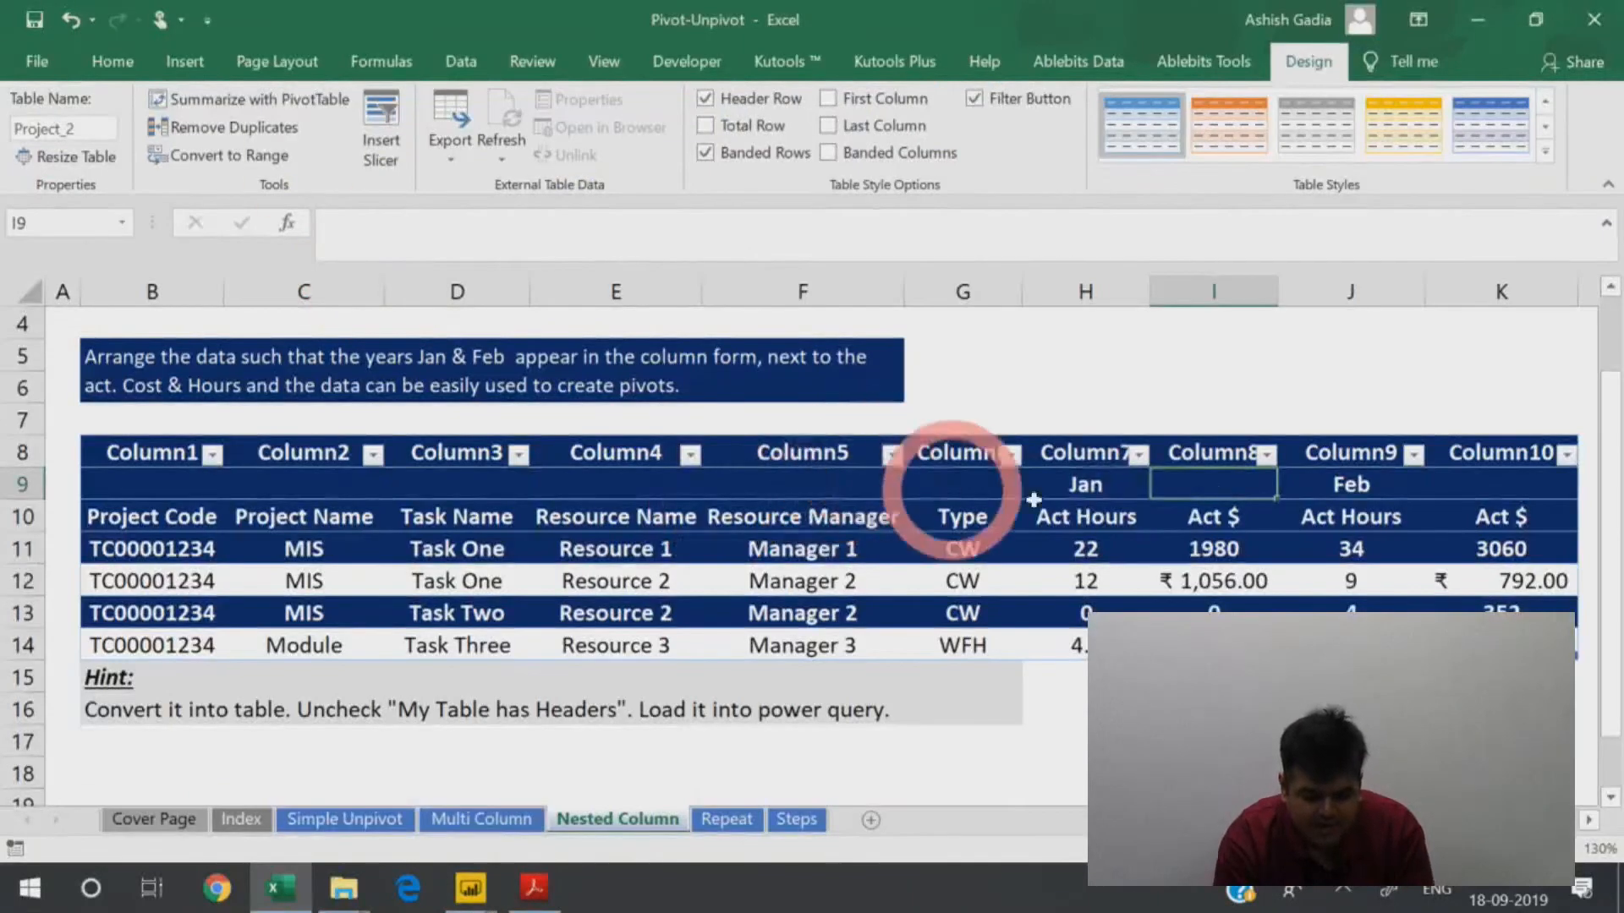
pyautogui.click(20, 484)
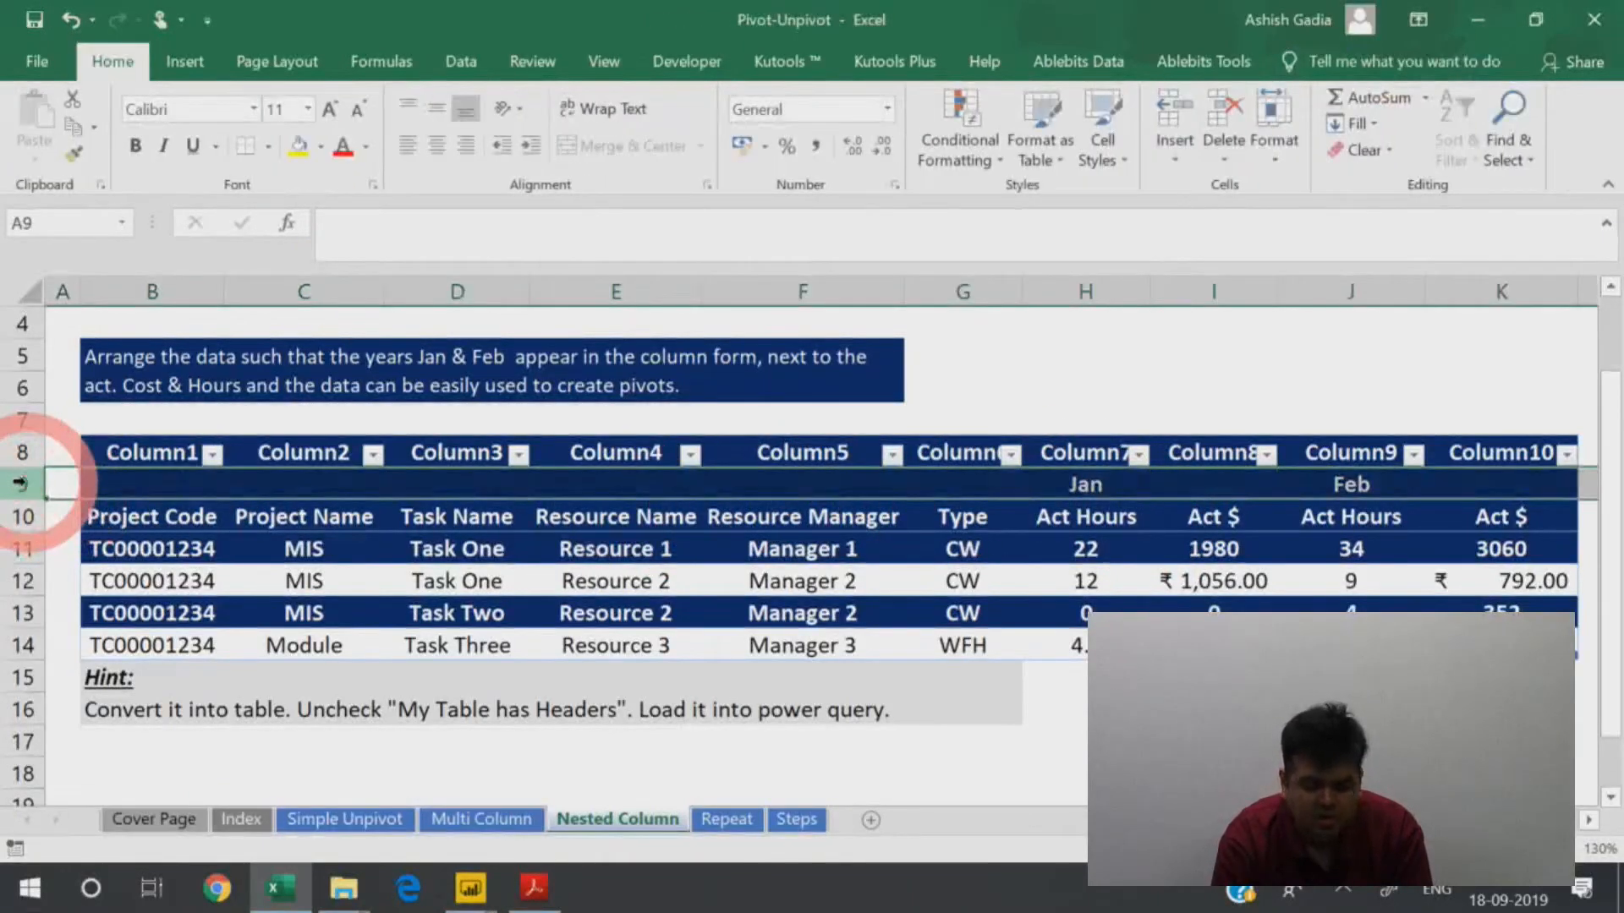
pyautogui.moveTo(20, 483); pyautogui.dragTo(22, 517)
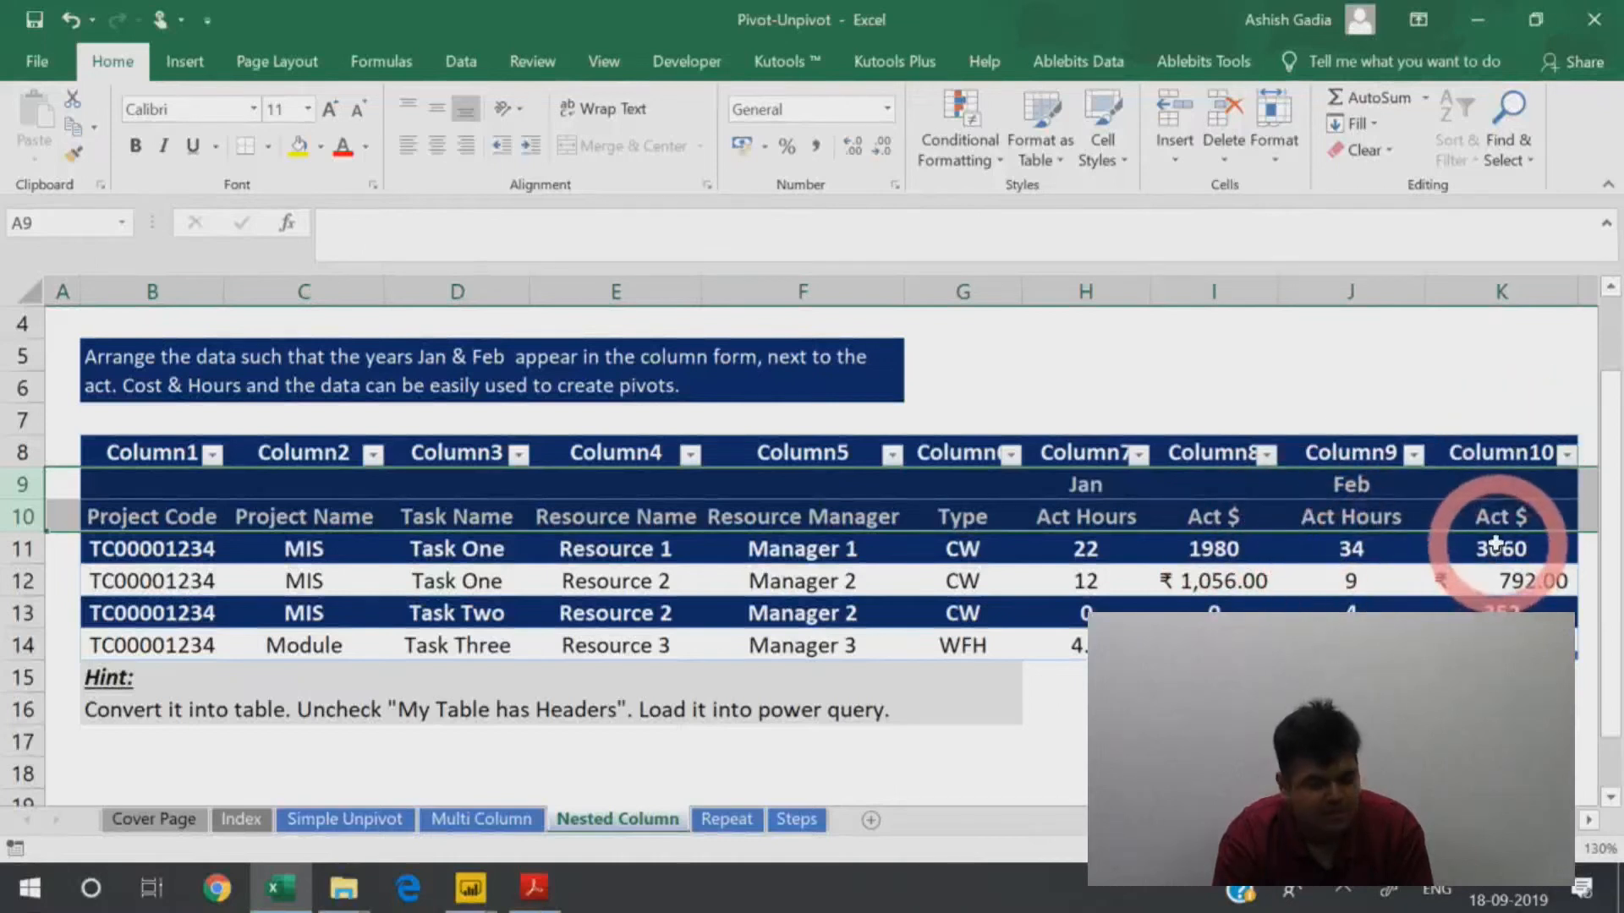
pyautogui.click(1139, 456)
pyautogui.click(1174, 475)
pyautogui.moveTo(1107, 483); pyautogui.dragTo(1172, 496)
pyautogui.moveTo(1342, 480); pyautogui.dragTo(1518, 481)
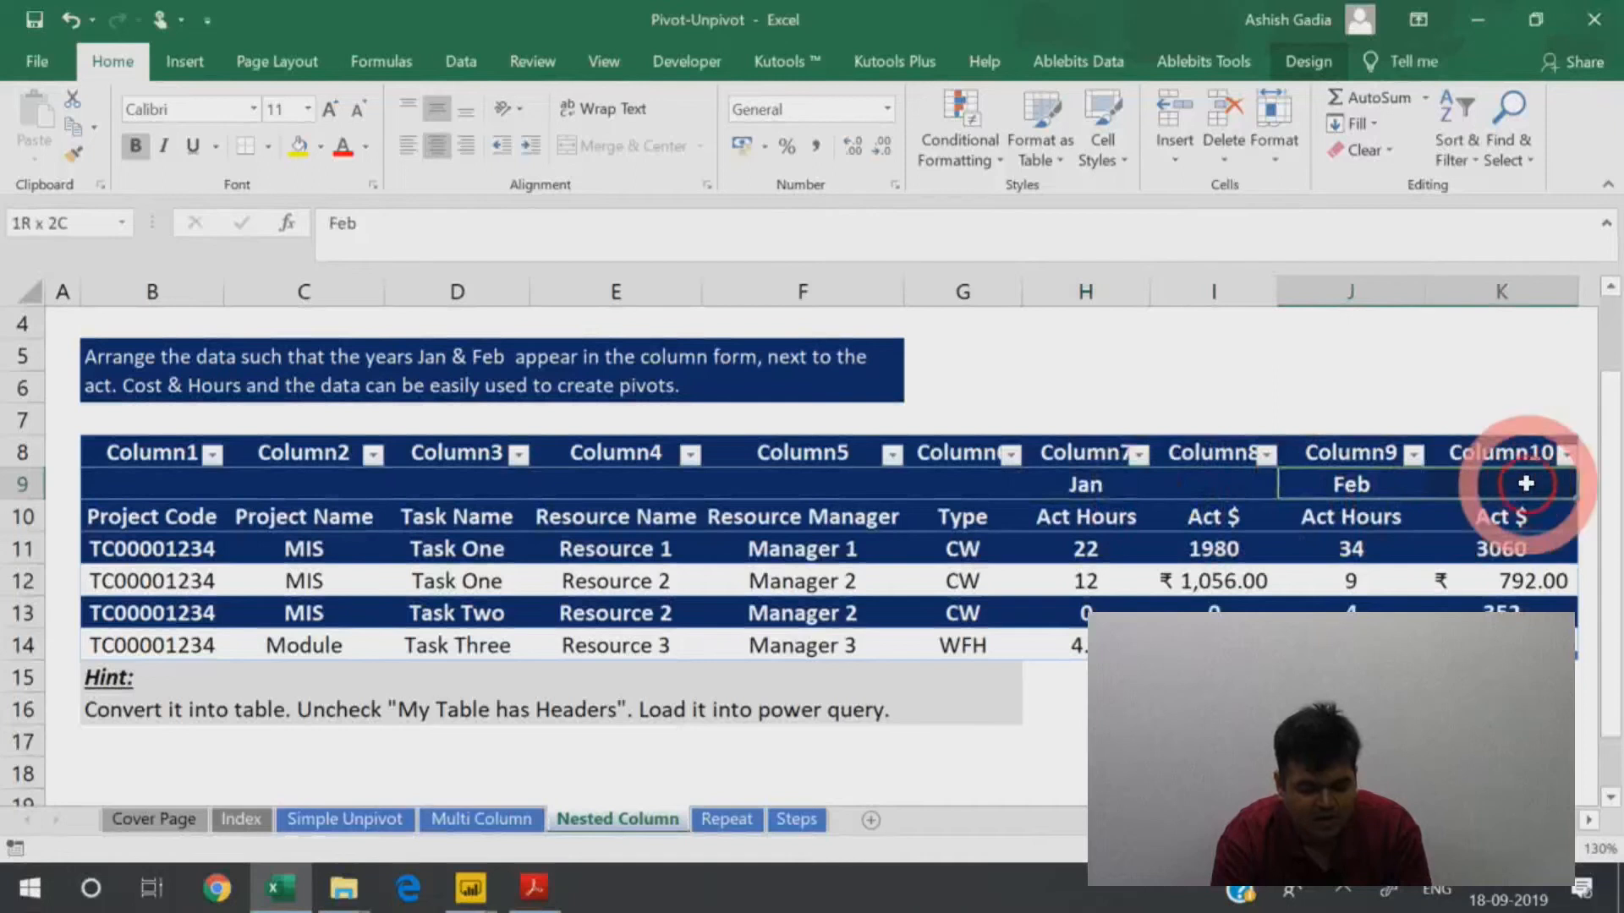
pyautogui.click(1086, 485)
pyautogui.moveTo(1370, 485); pyautogui.dragTo(1495, 482)
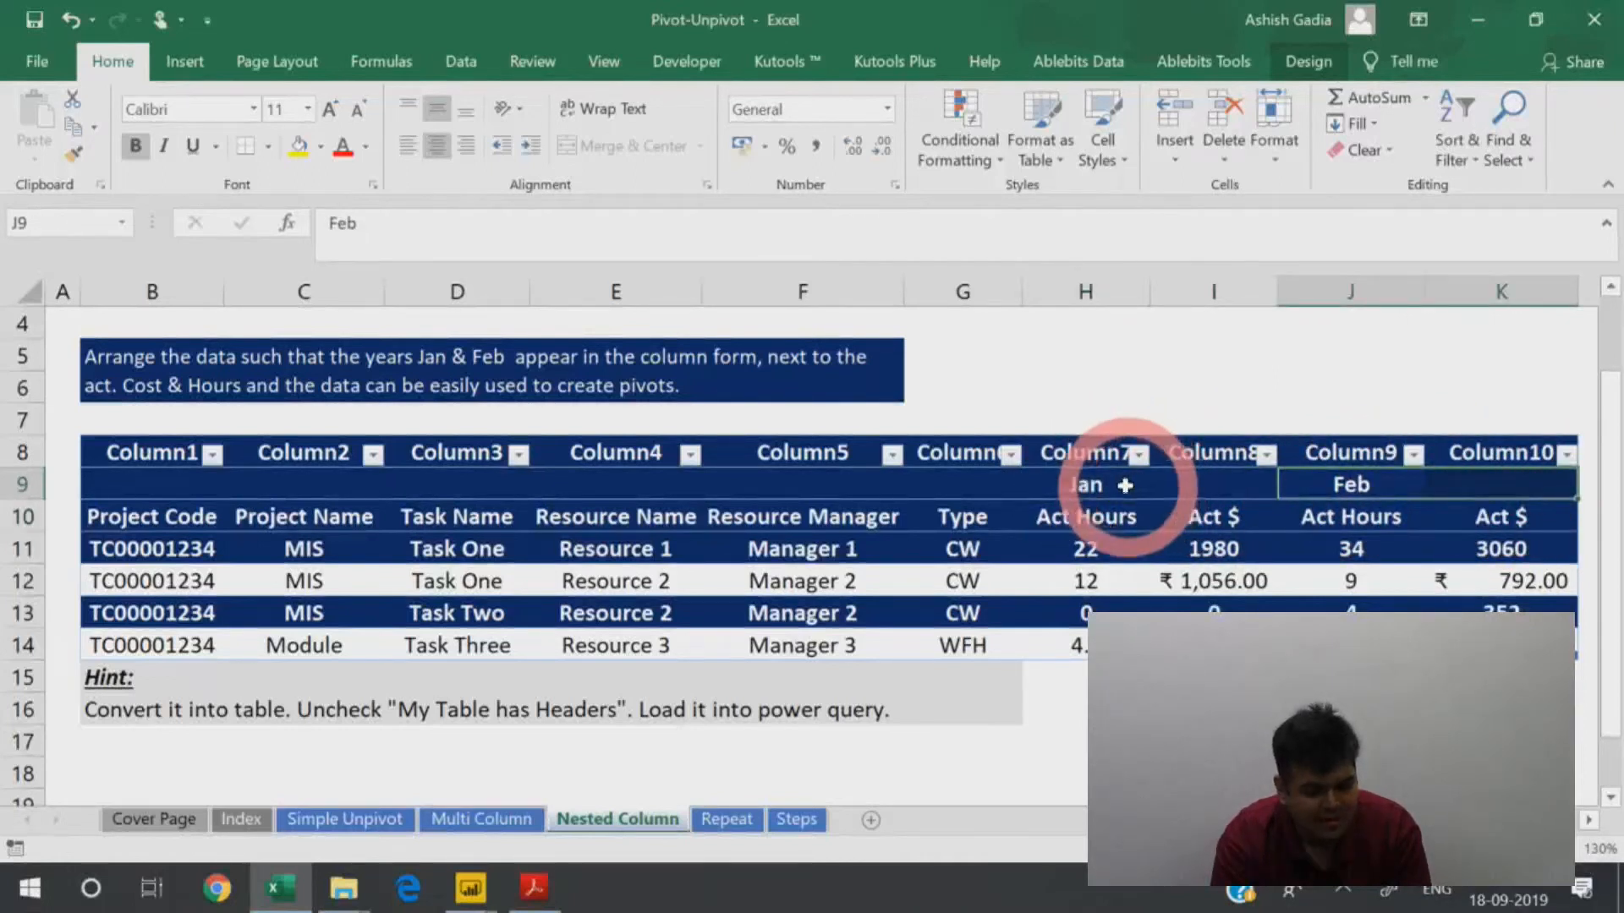
pyautogui.click(1133, 484)
pyautogui.click(1202, 488)
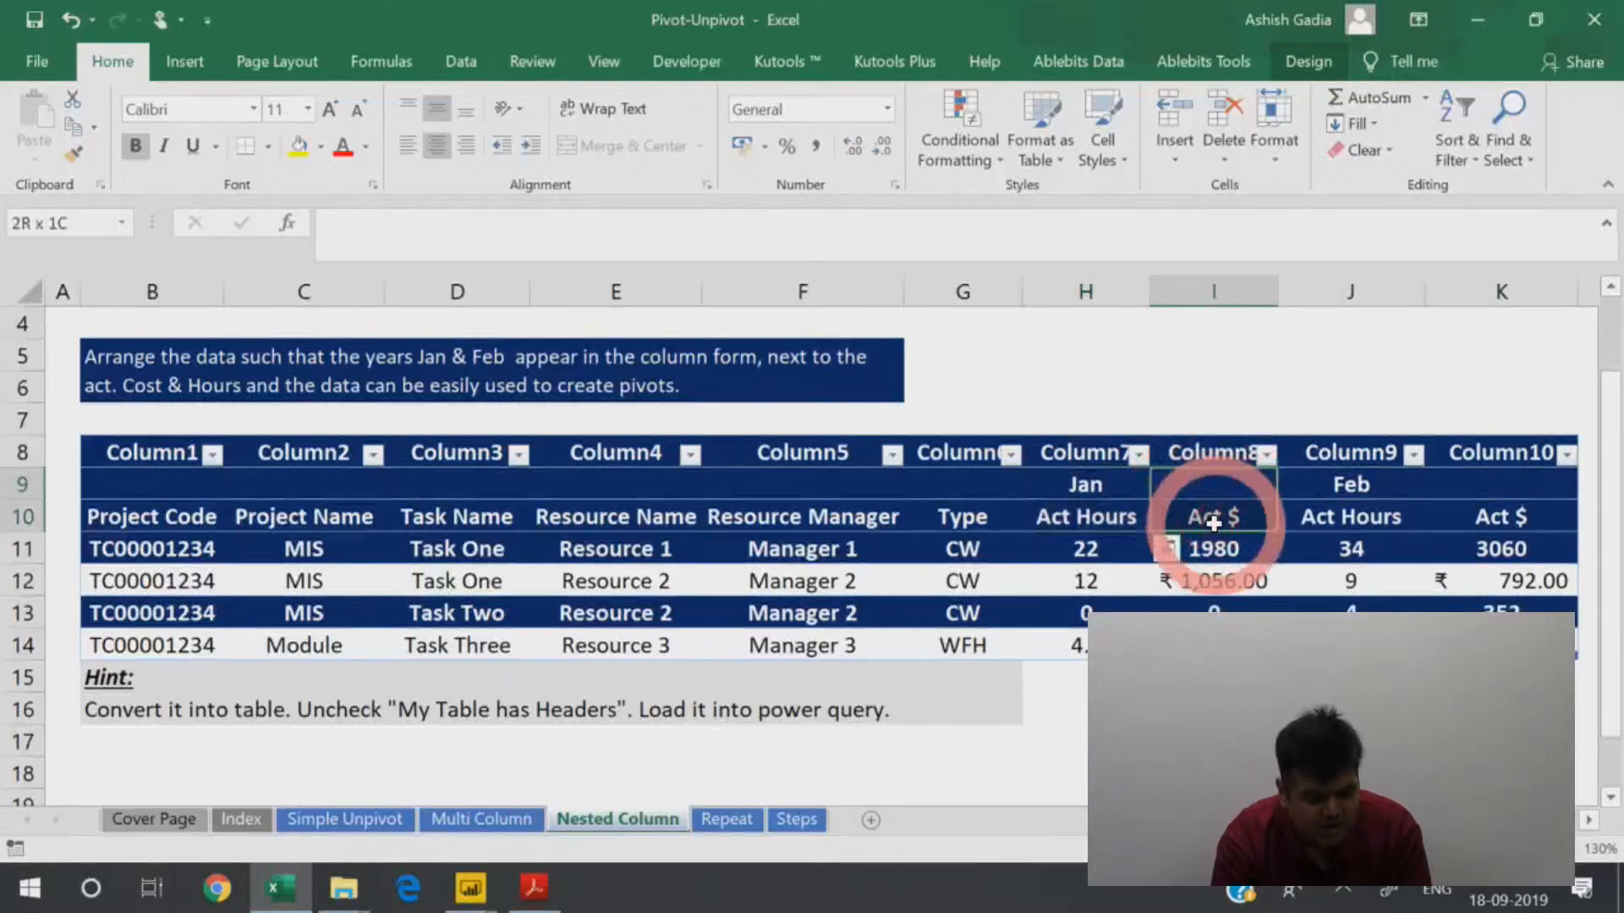
pyautogui.click(1376, 484)
pyautogui.moveTo(1462, 484); pyautogui.dragTo(1478, 516)
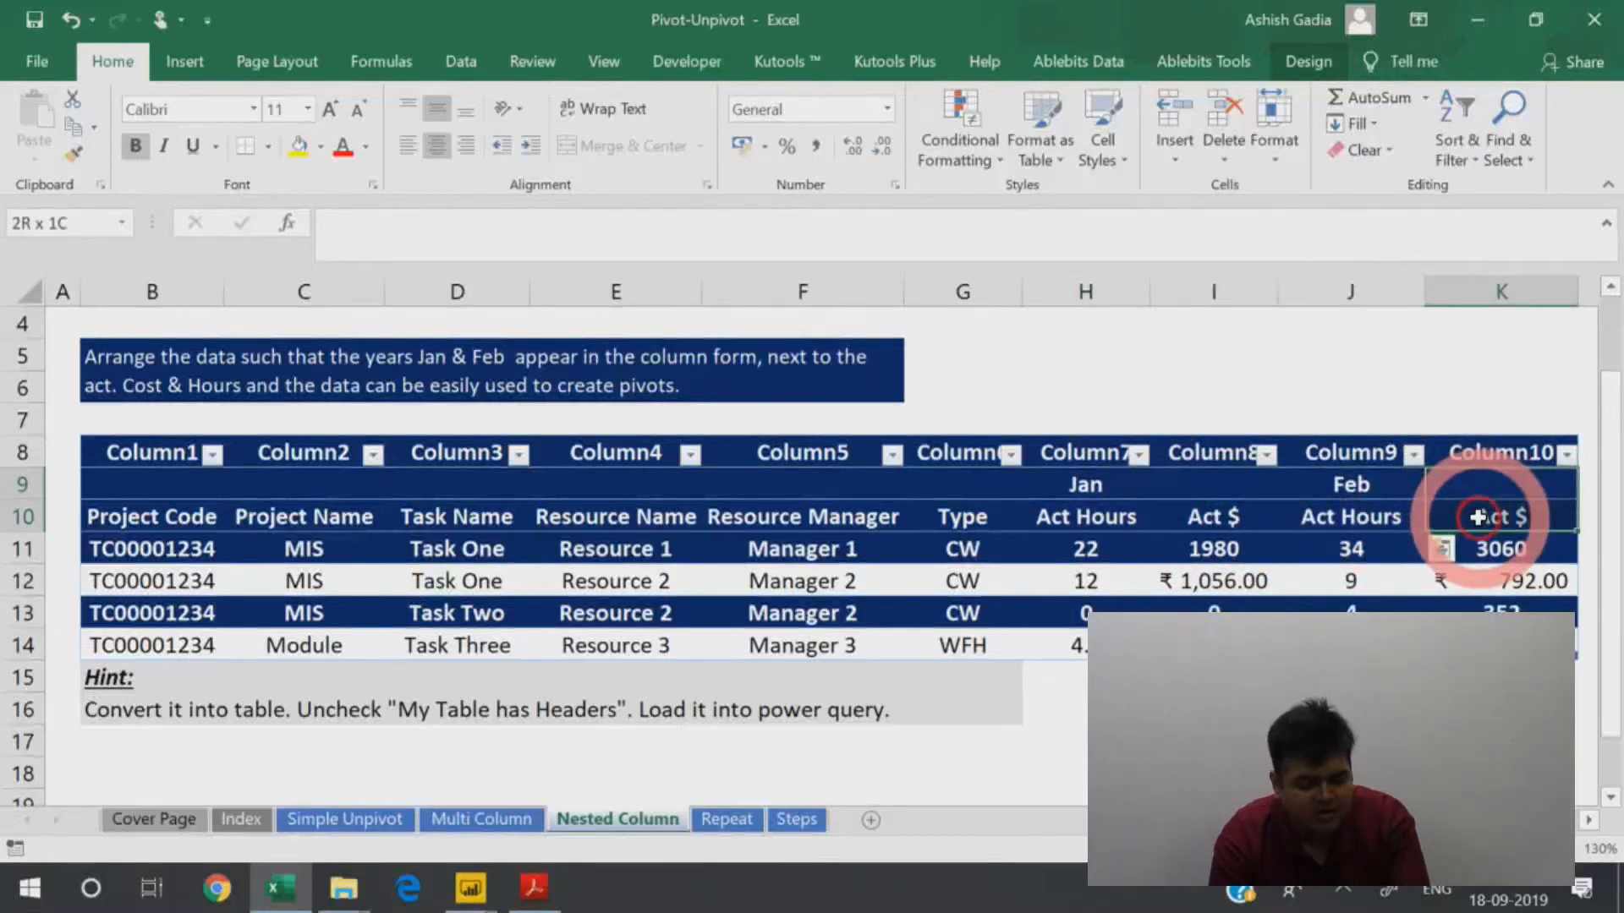
pyautogui.click(23, 517)
# Return to the Power Query Editor, transpose the Project_2 table back to its original orientation and promote its first row to column headers.
pyautogui.hotkey('alt', 'Tab')
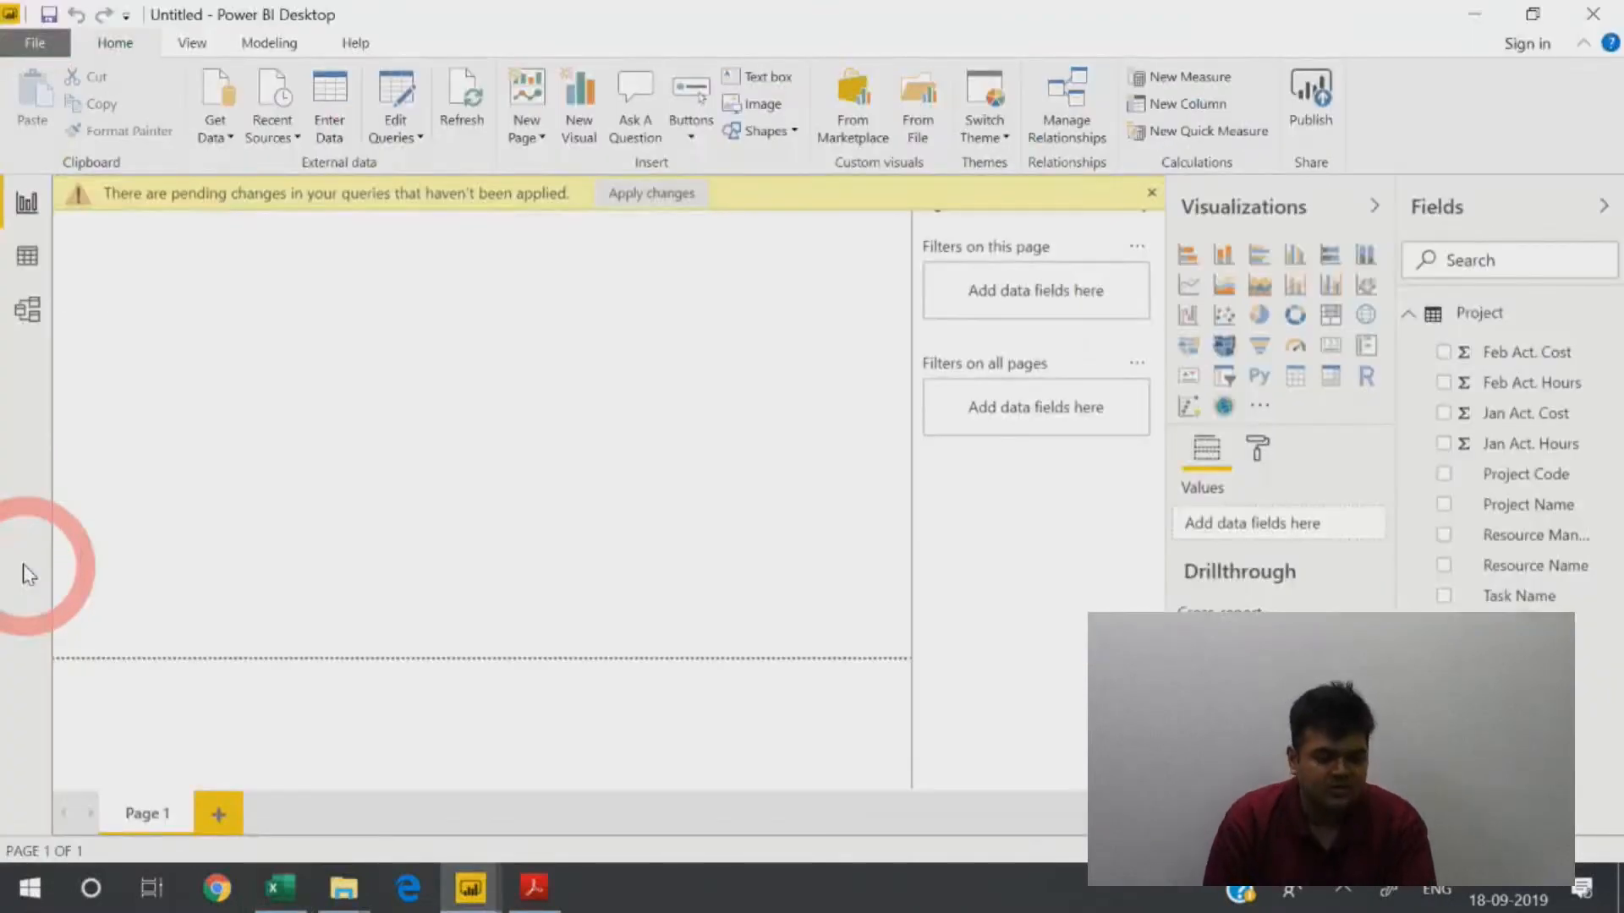
pyautogui.hotkey('alt', 'Tab')
pyautogui.hotkey('alt', 'Tab')
pyautogui.hotkey('alt', 'Tab')
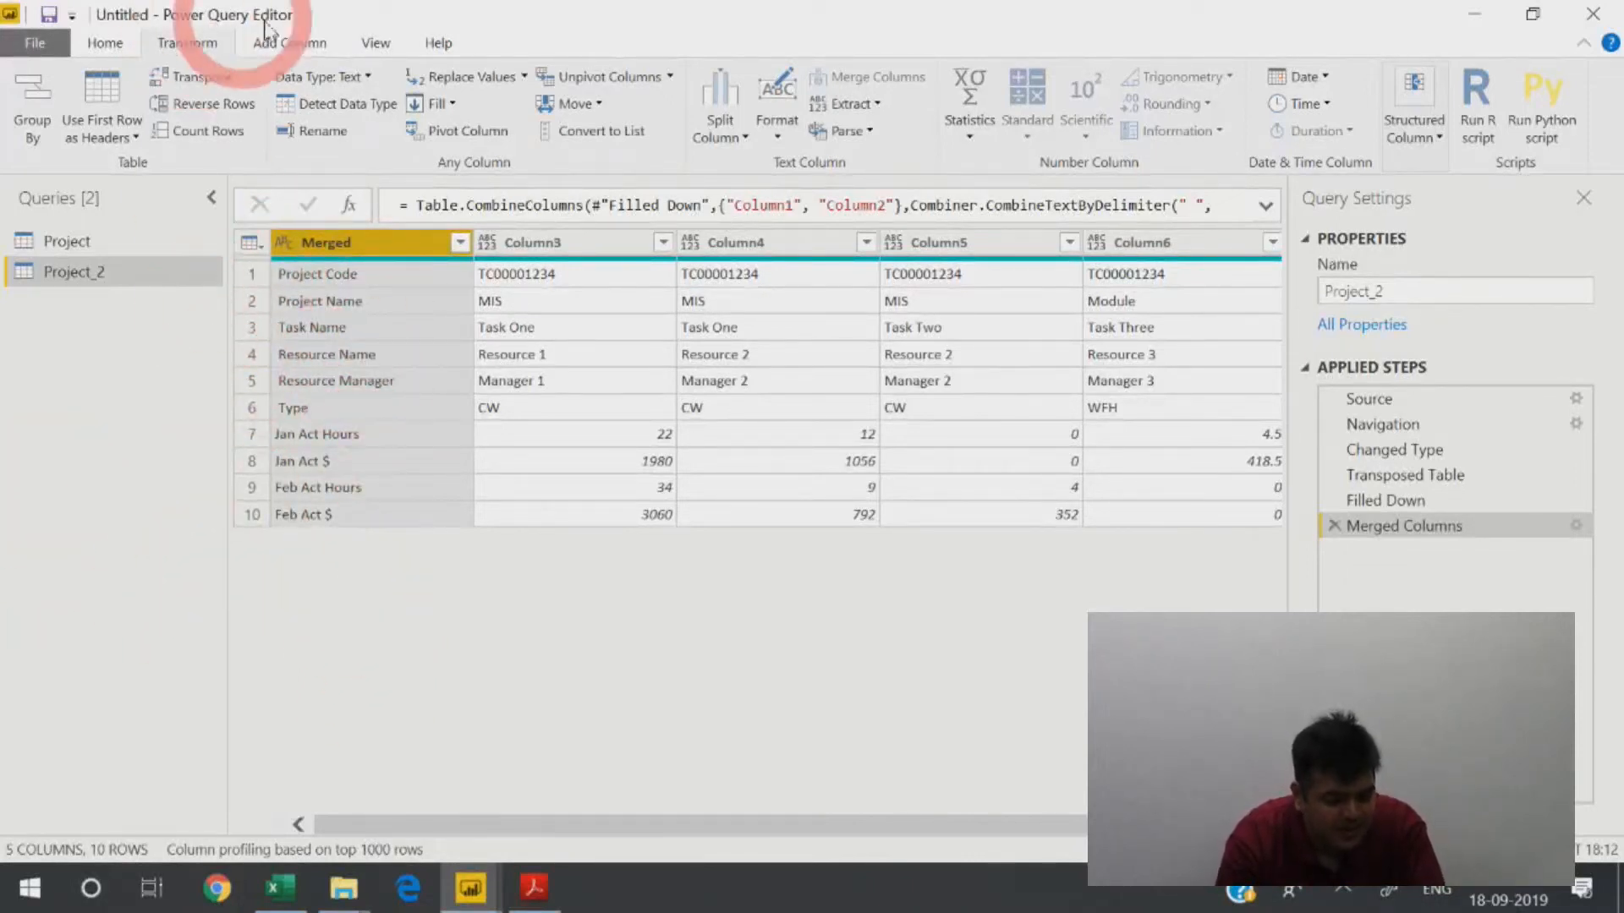
pyautogui.click(197, 77)
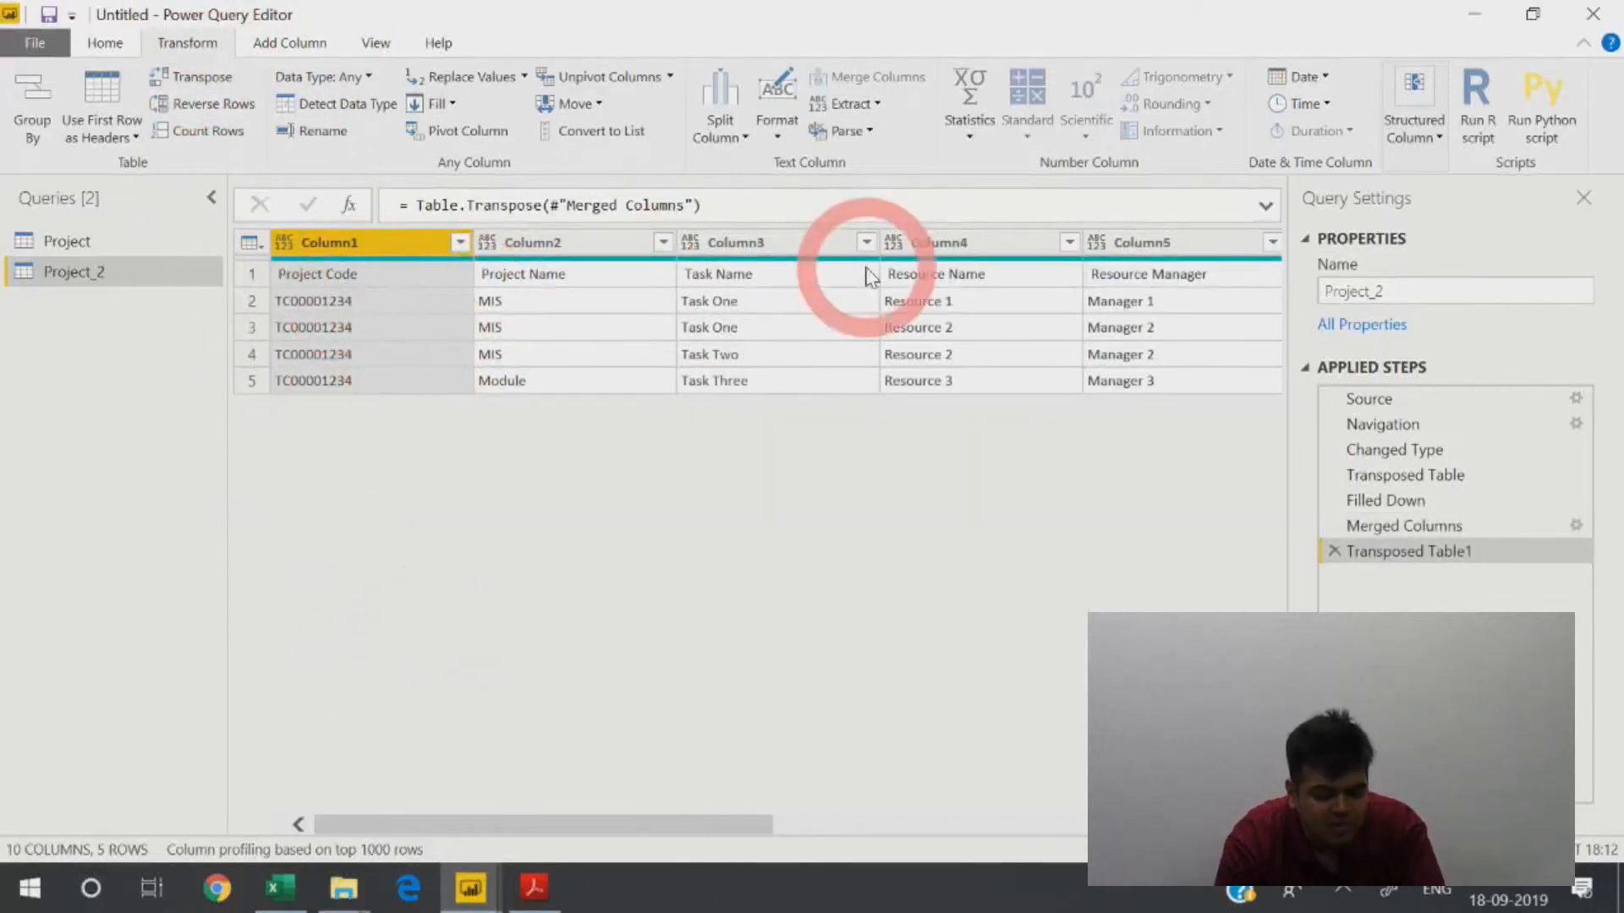
pyautogui.click(1033, 827)
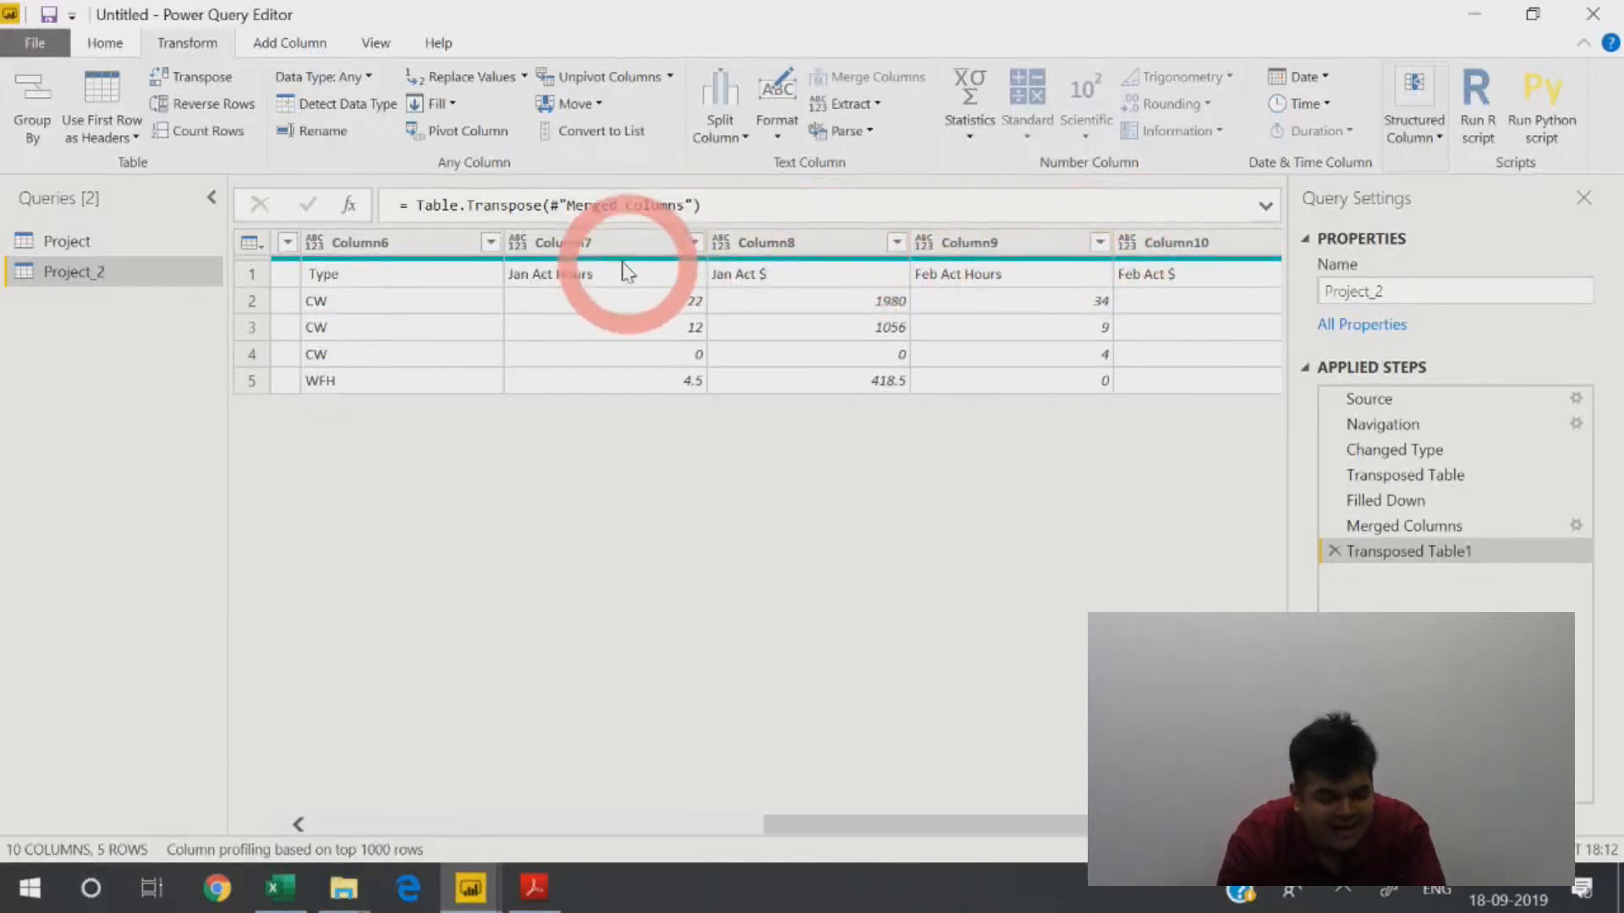
pyautogui.moveTo(813, 825); pyautogui.dragTo(362, 824)
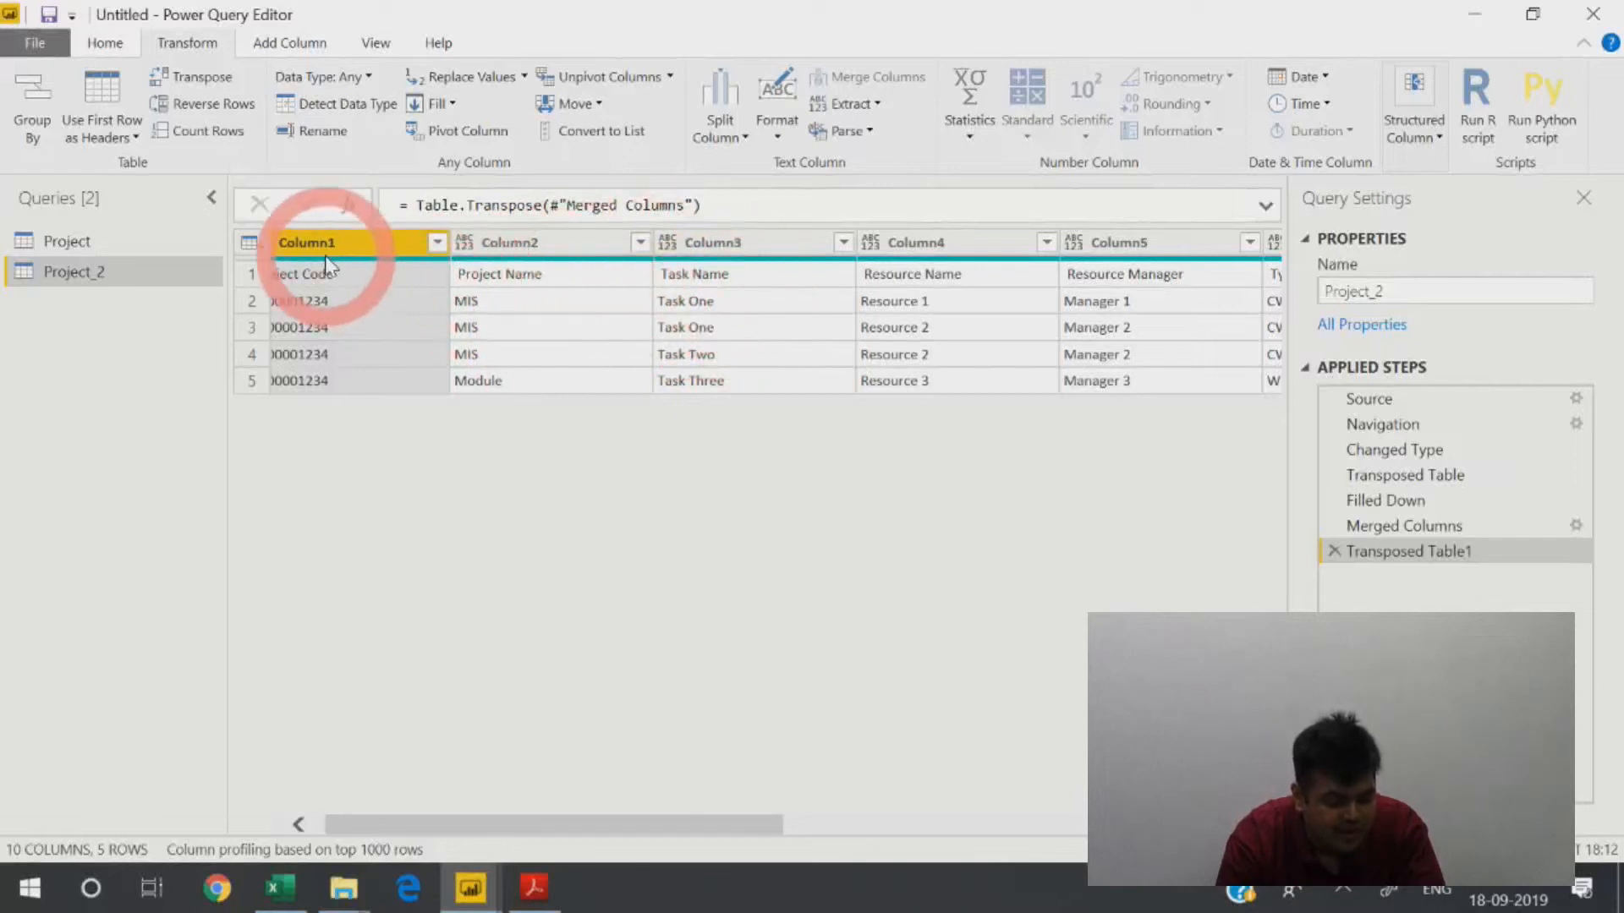
pyautogui.click(112, 101)
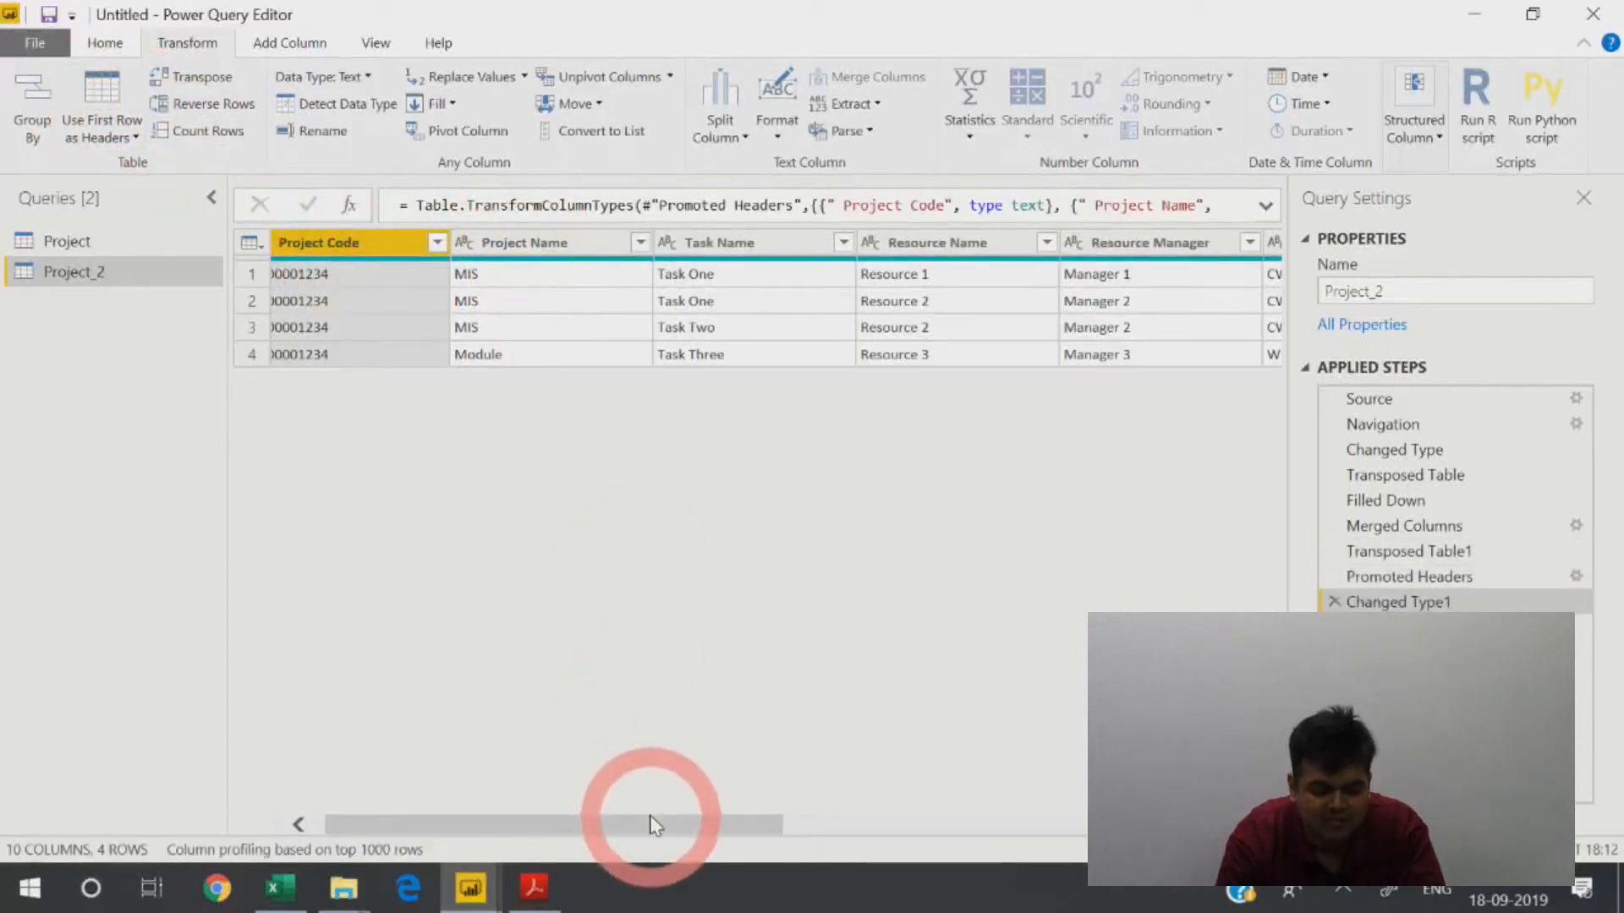
# Examine the Jan and Feb Act Hours and Act $ columns of the Project_2 query.
pyautogui.moveTo(653, 825); pyautogui.dragTo(1158, 824)
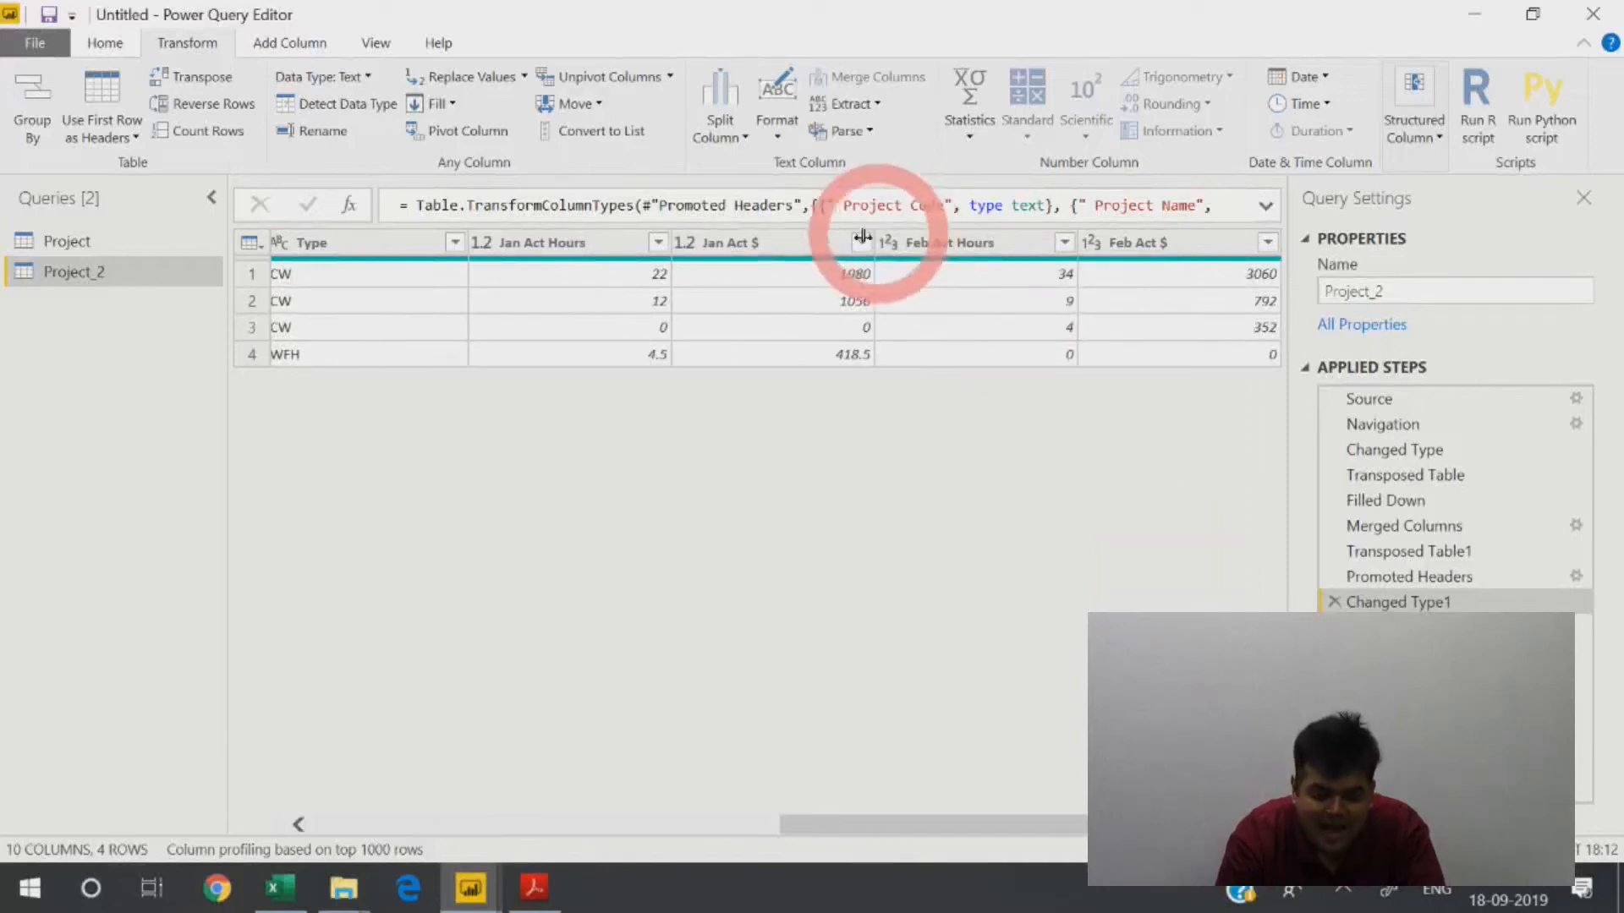
pyautogui.click(582, 243)
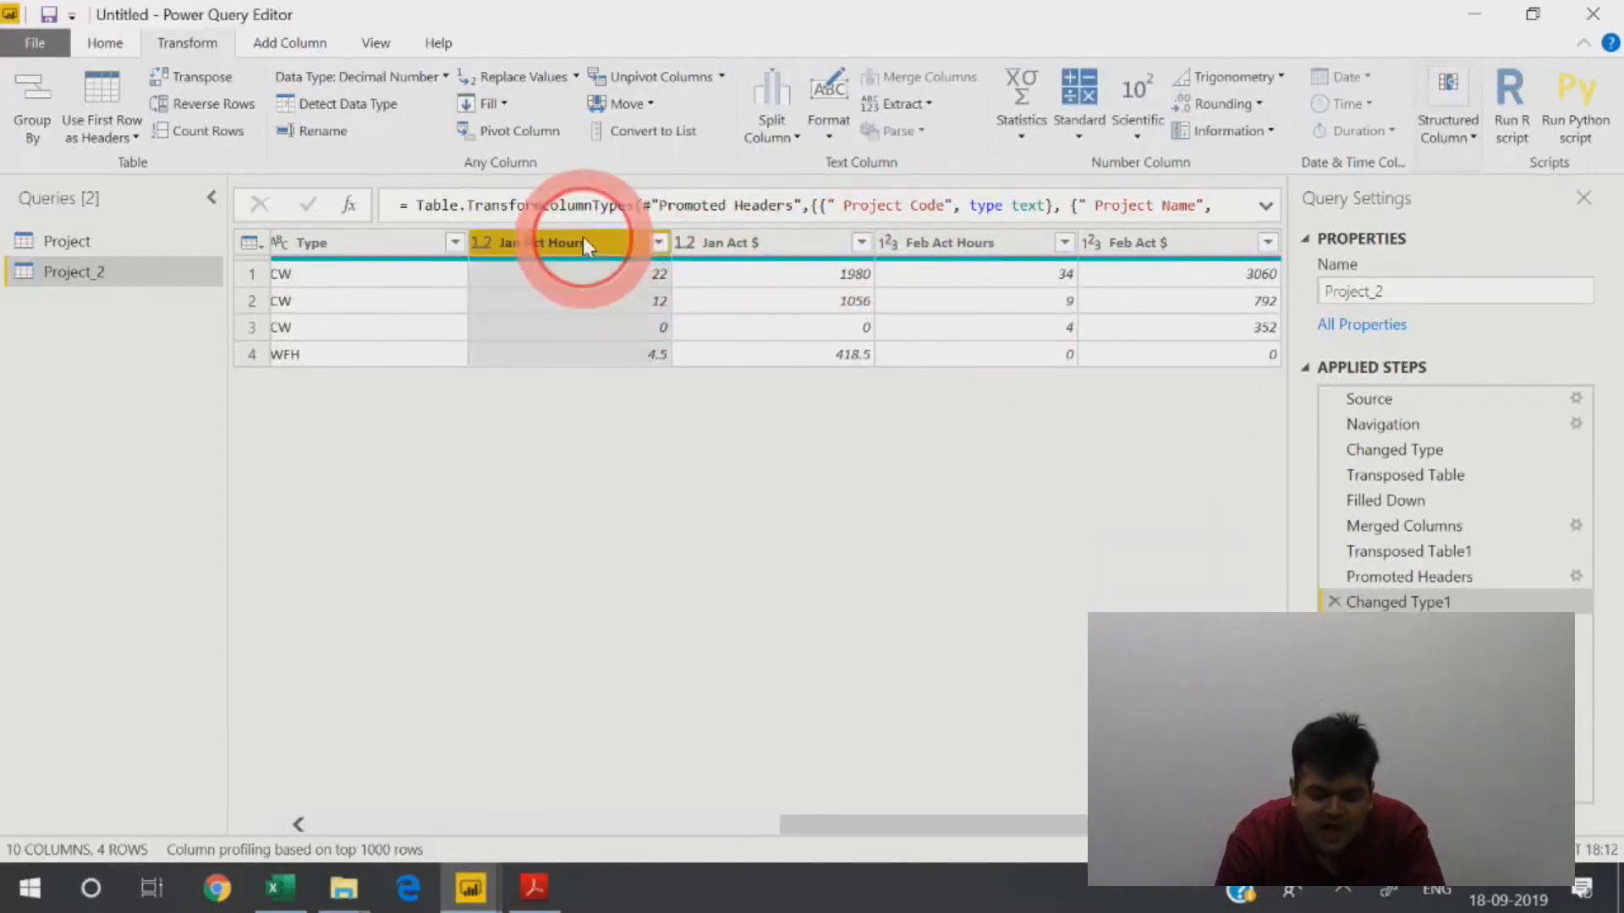
pyautogui.click(736, 247)
pyautogui.click(891, 242)
pyautogui.click(1204, 238)
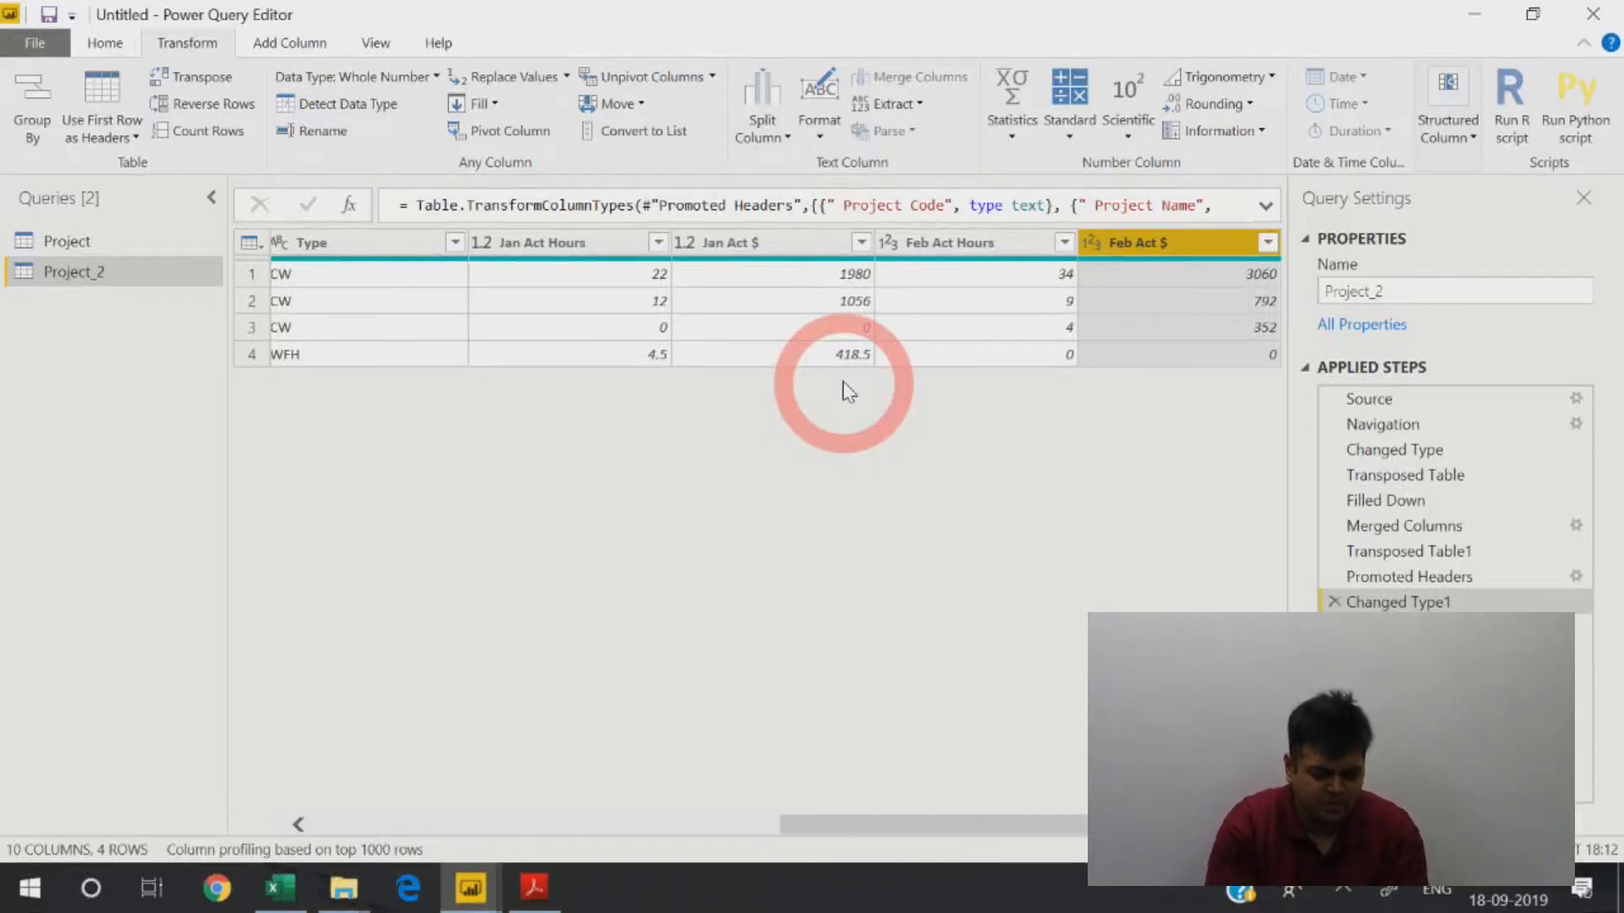
# Close the Power Query Editor without applying the changes and display the Project_2 table in Power BI Desktop's data view.
pyautogui.click(1581, 12)
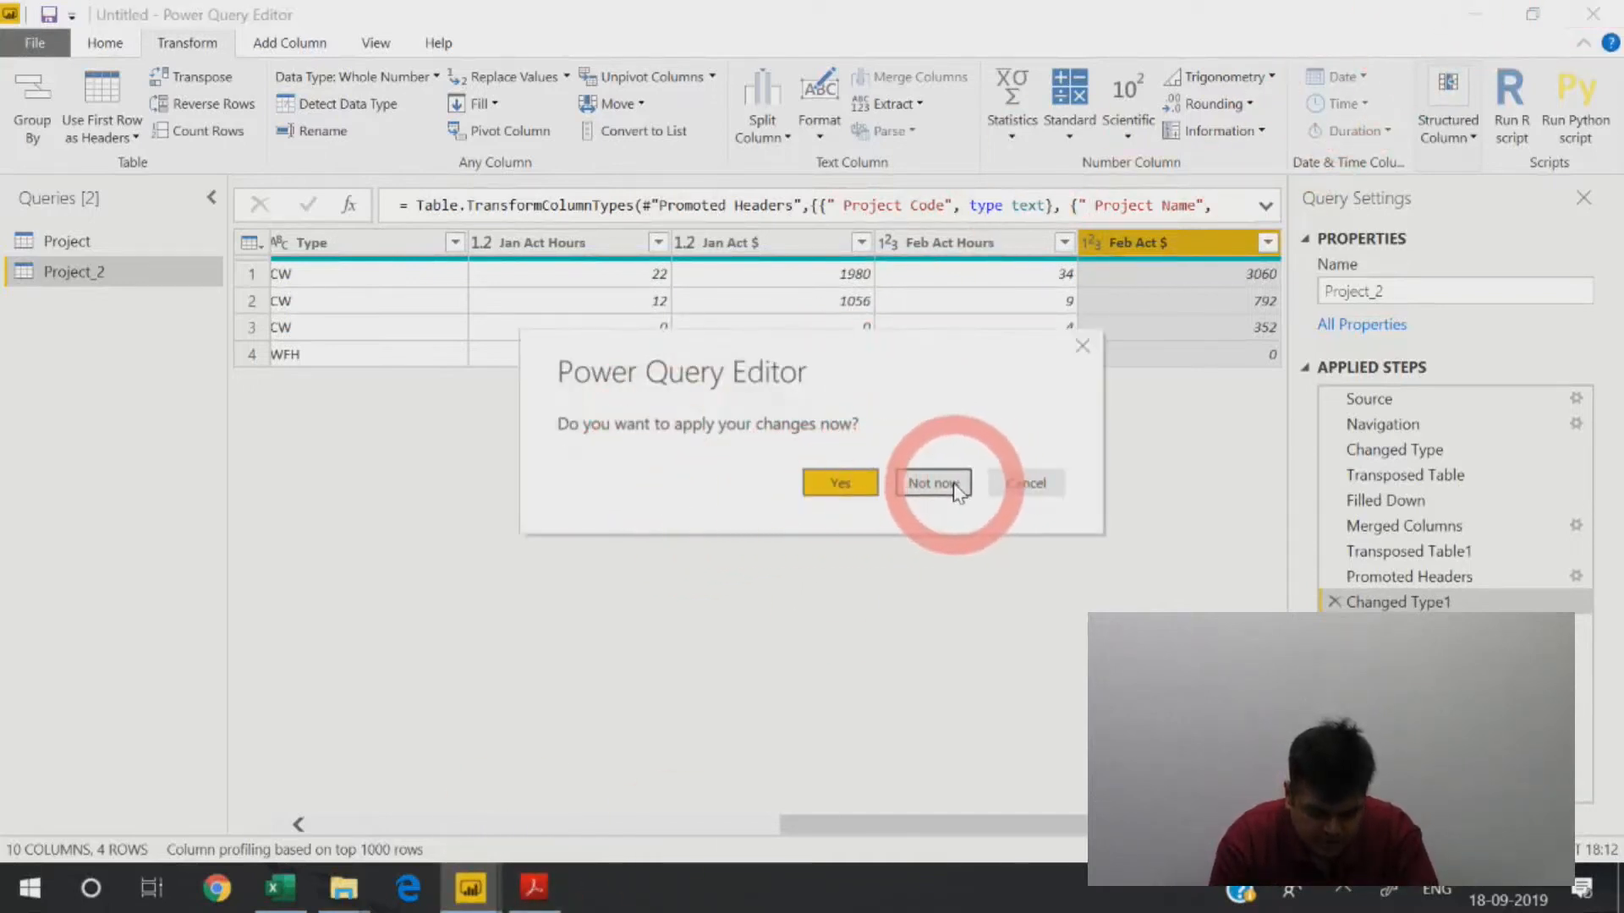
pyautogui.click(931, 483)
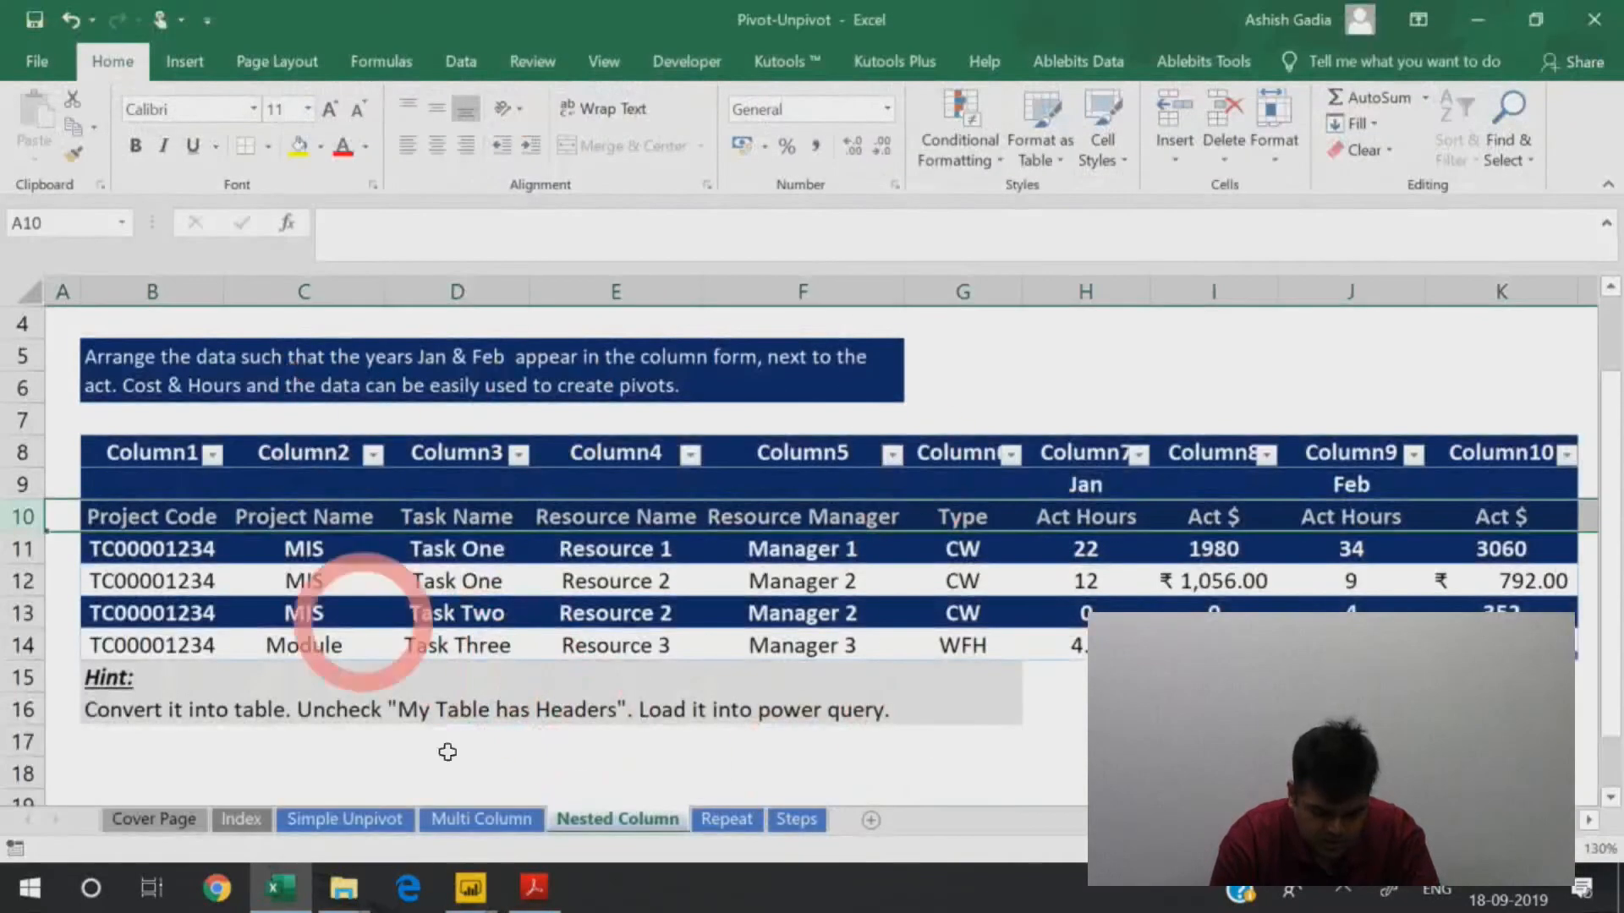
pyautogui.click(471, 888)
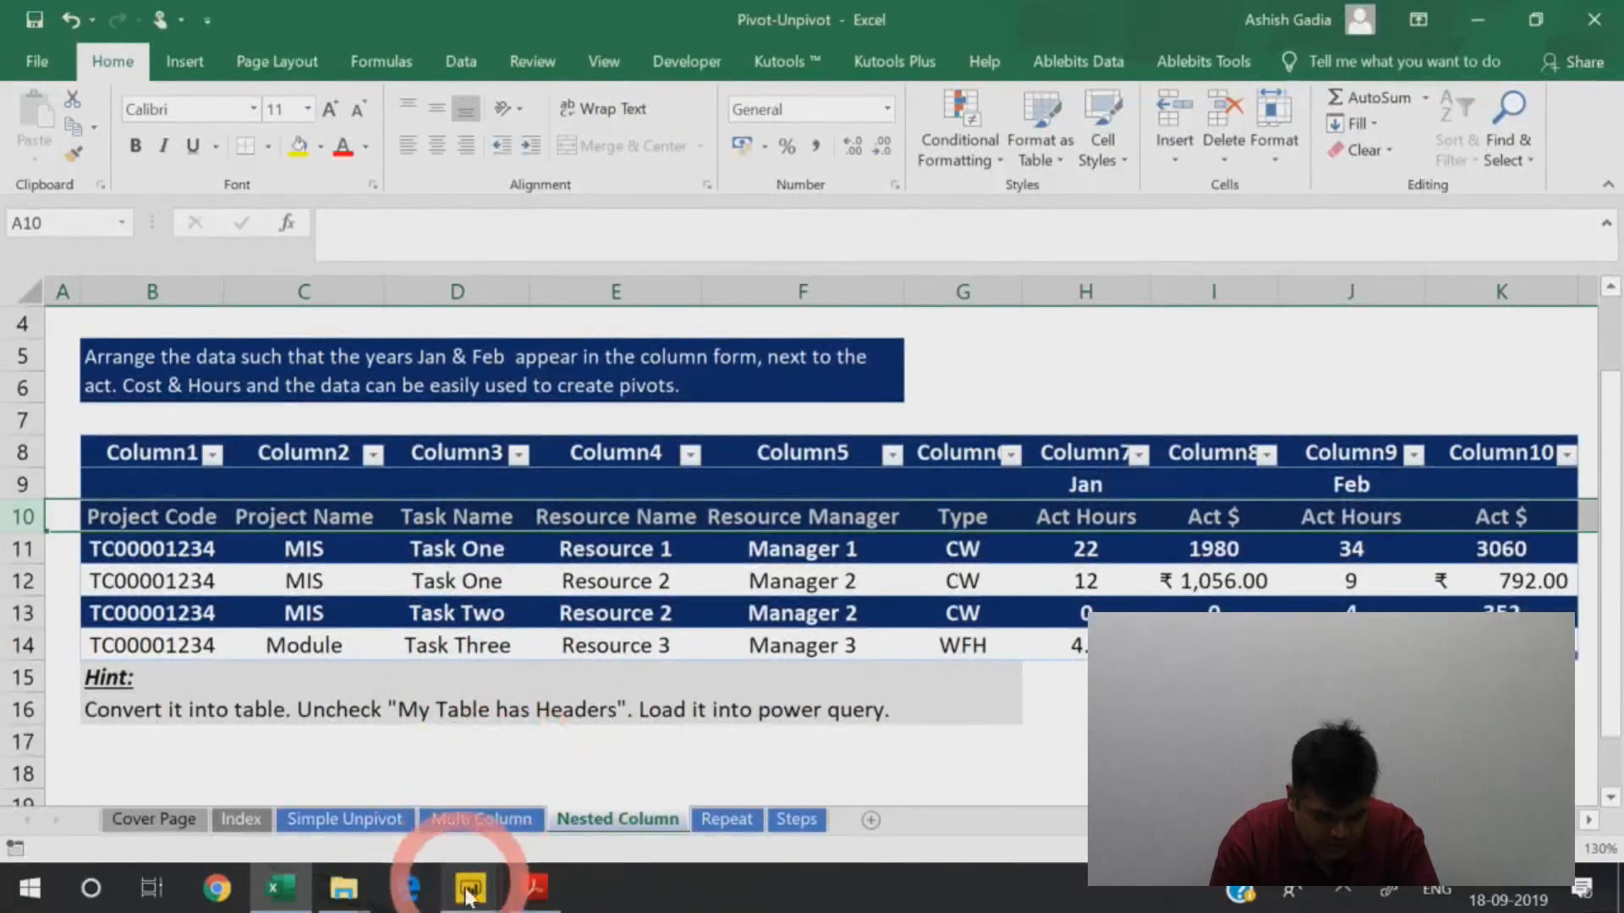
pyautogui.click(575, 793)
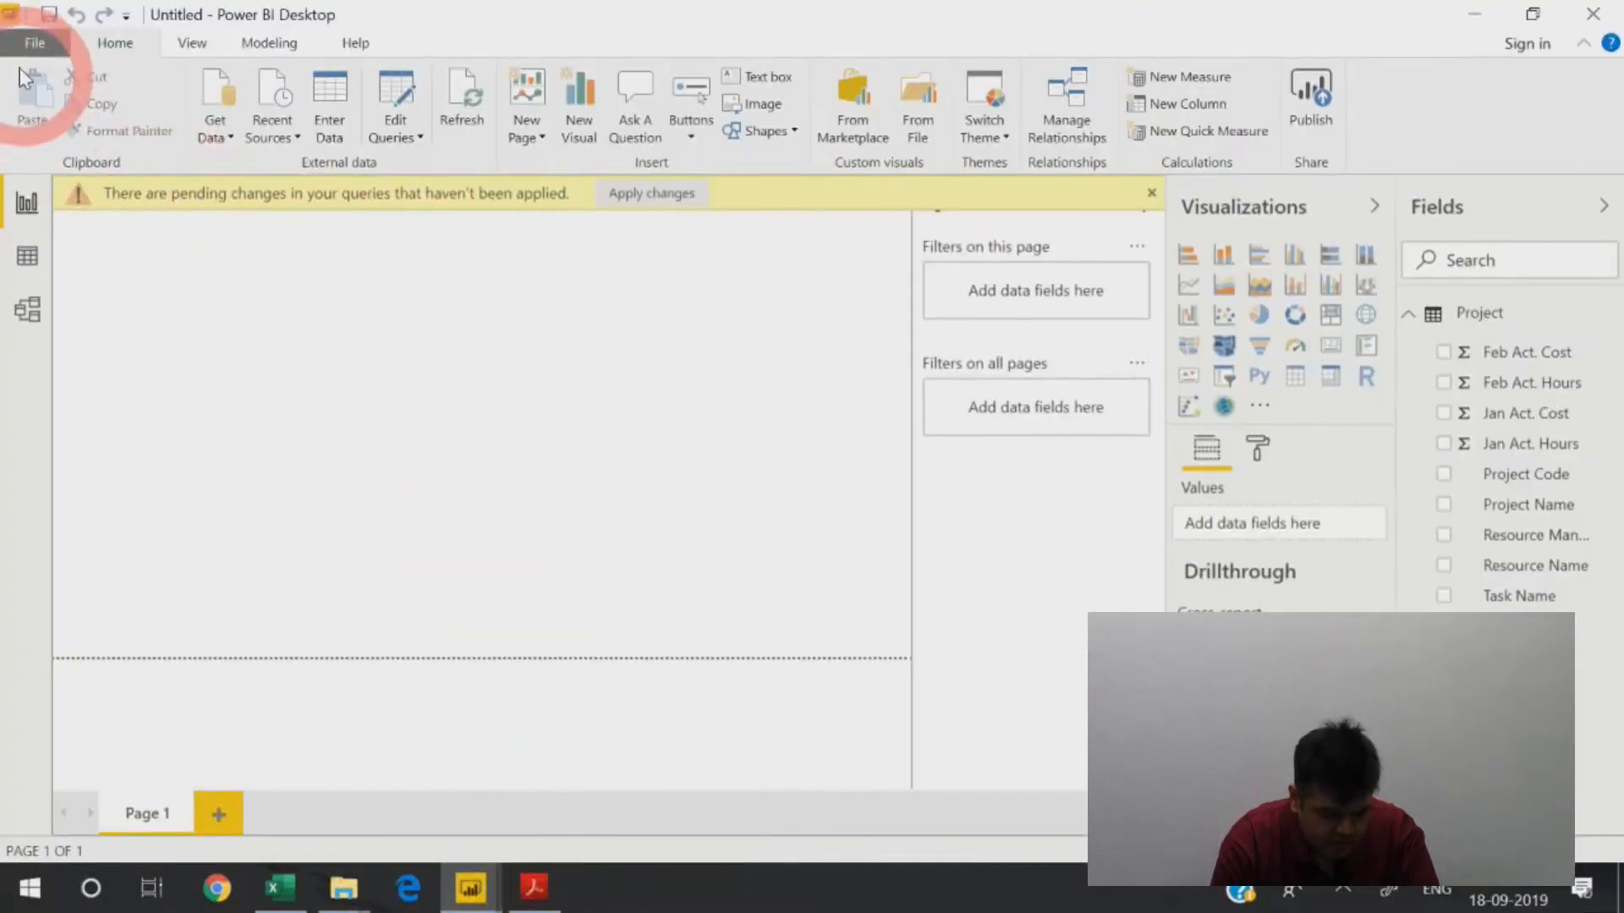
pyautogui.click(28, 258)
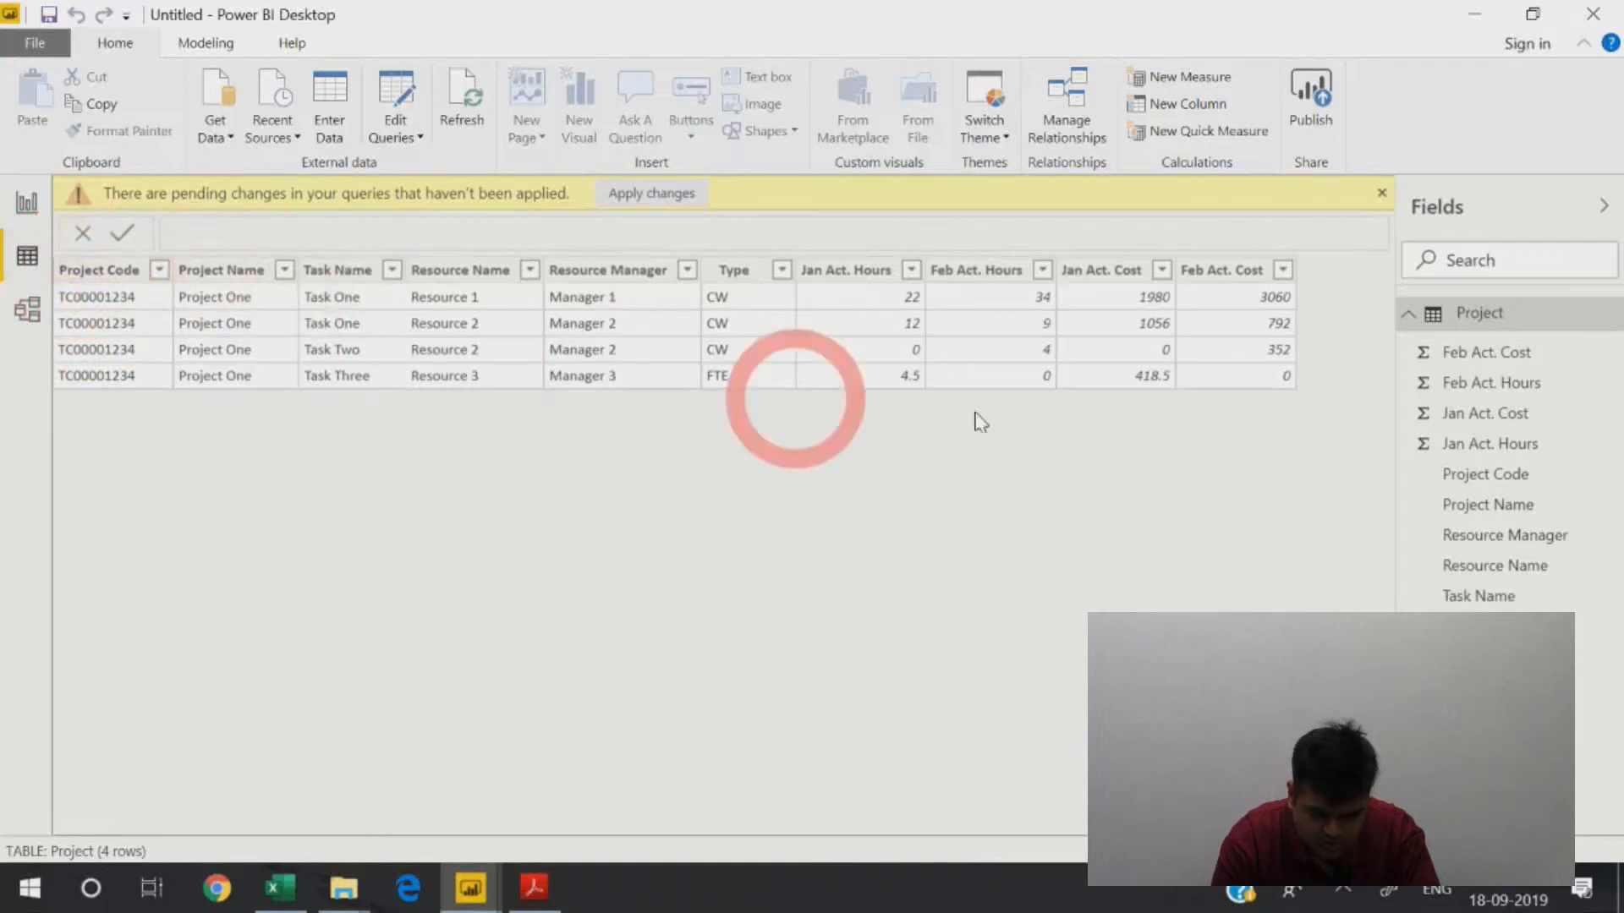
pyautogui.click(1407, 314)
pyautogui.click(1413, 352)
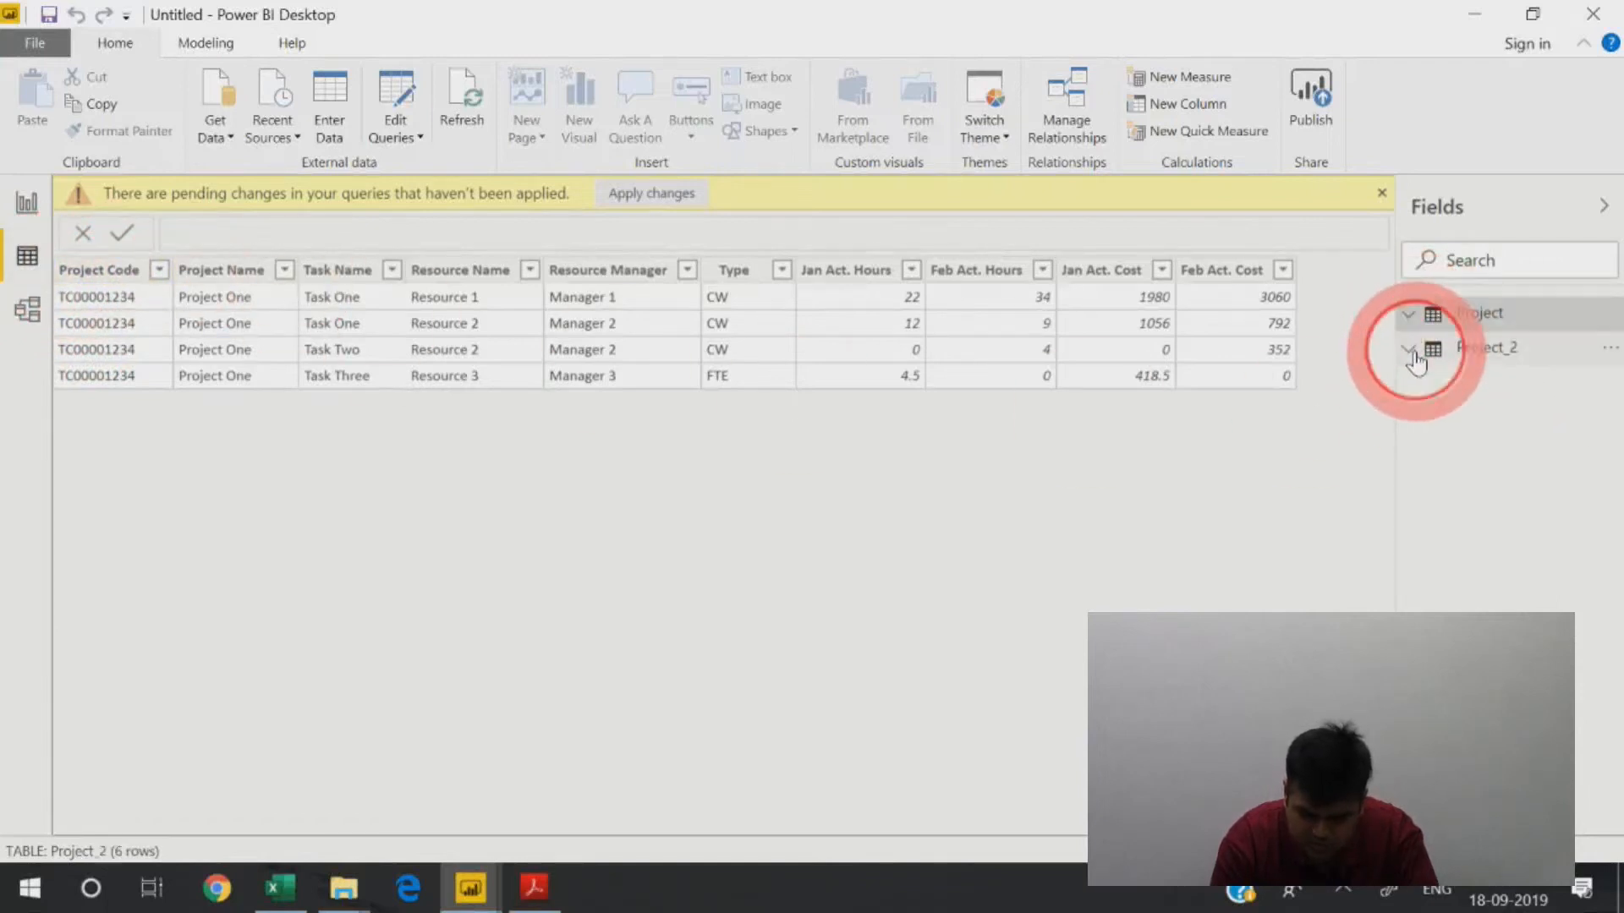
pyautogui.click(1414, 357)
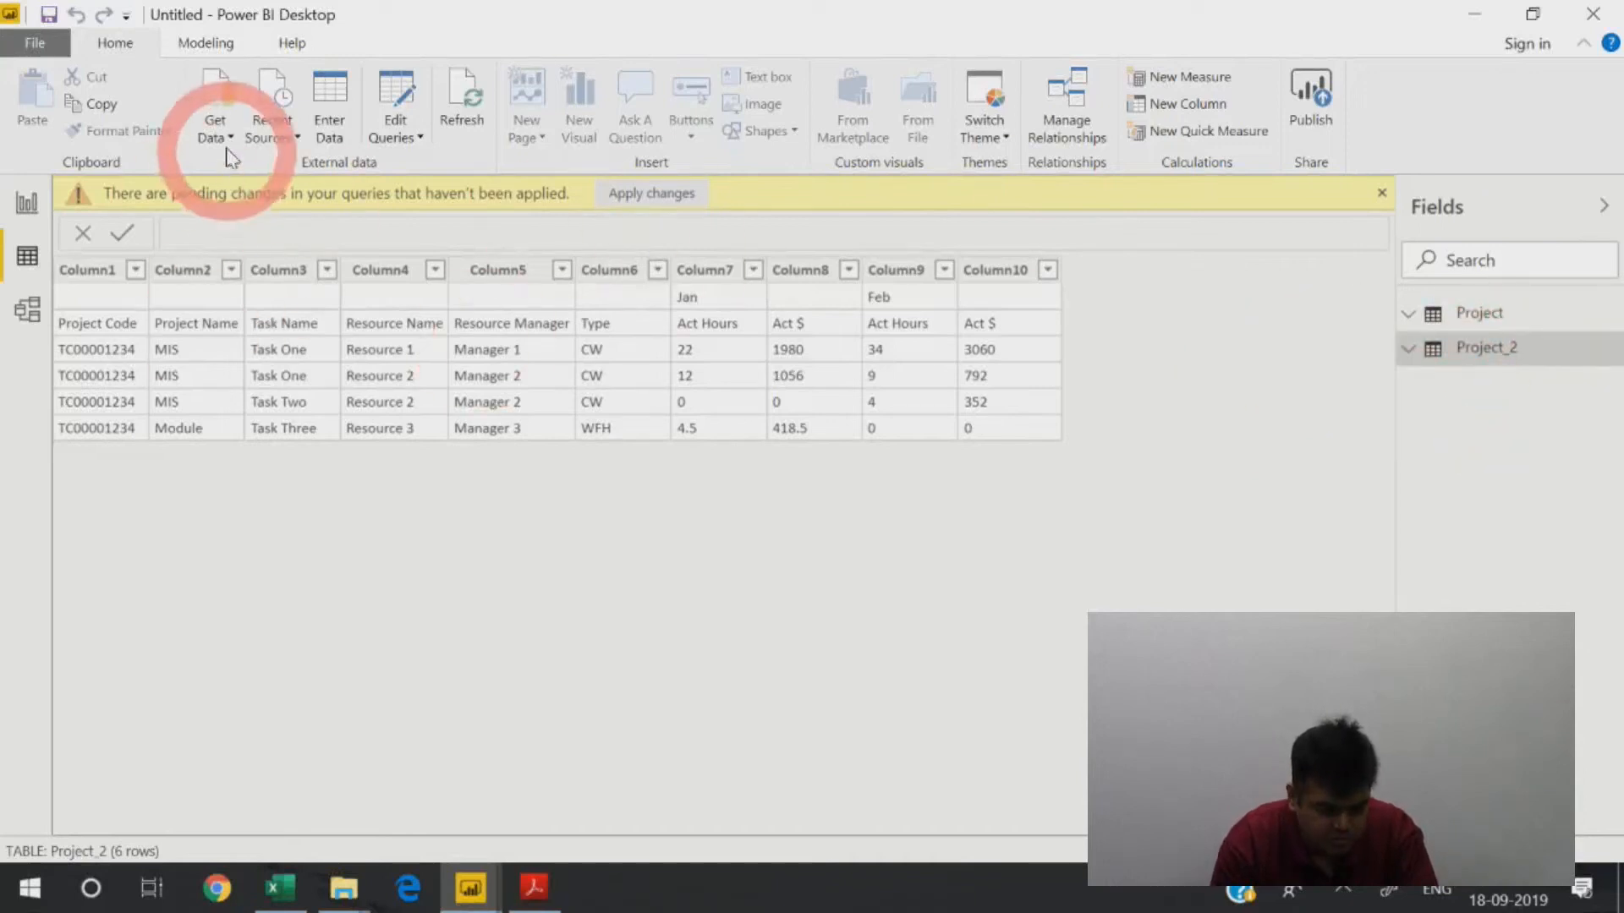
# Reopen the Power Query Editor, check the Project and Project_2 queries, and close it without applying the changes.
pyautogui.click(398, 101)
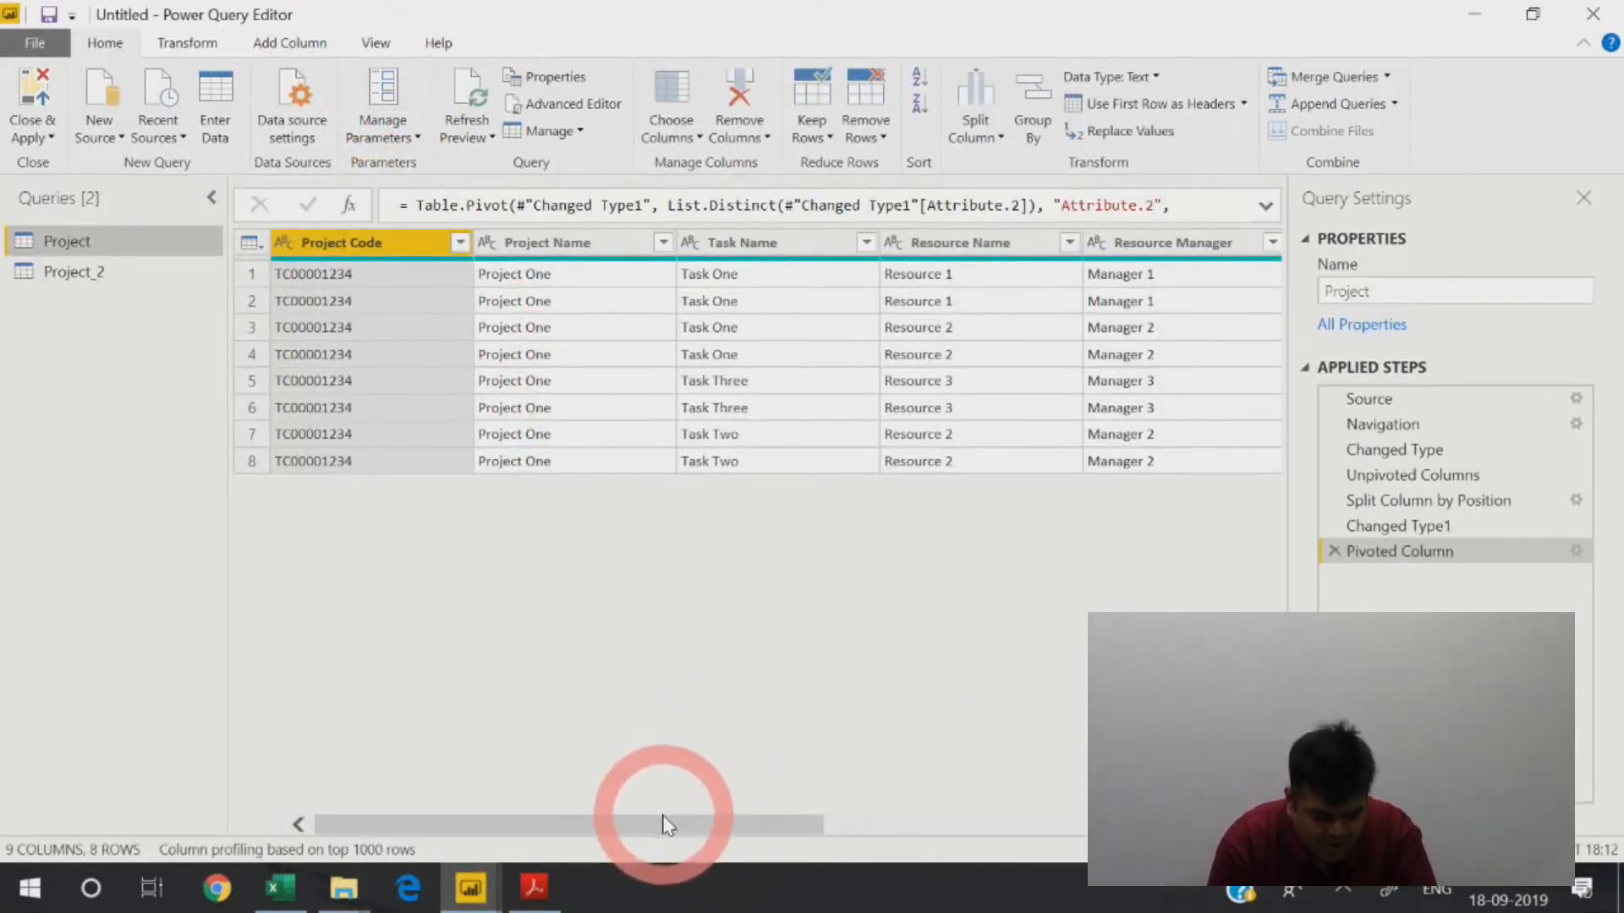
pyautogui.click(50, 272)
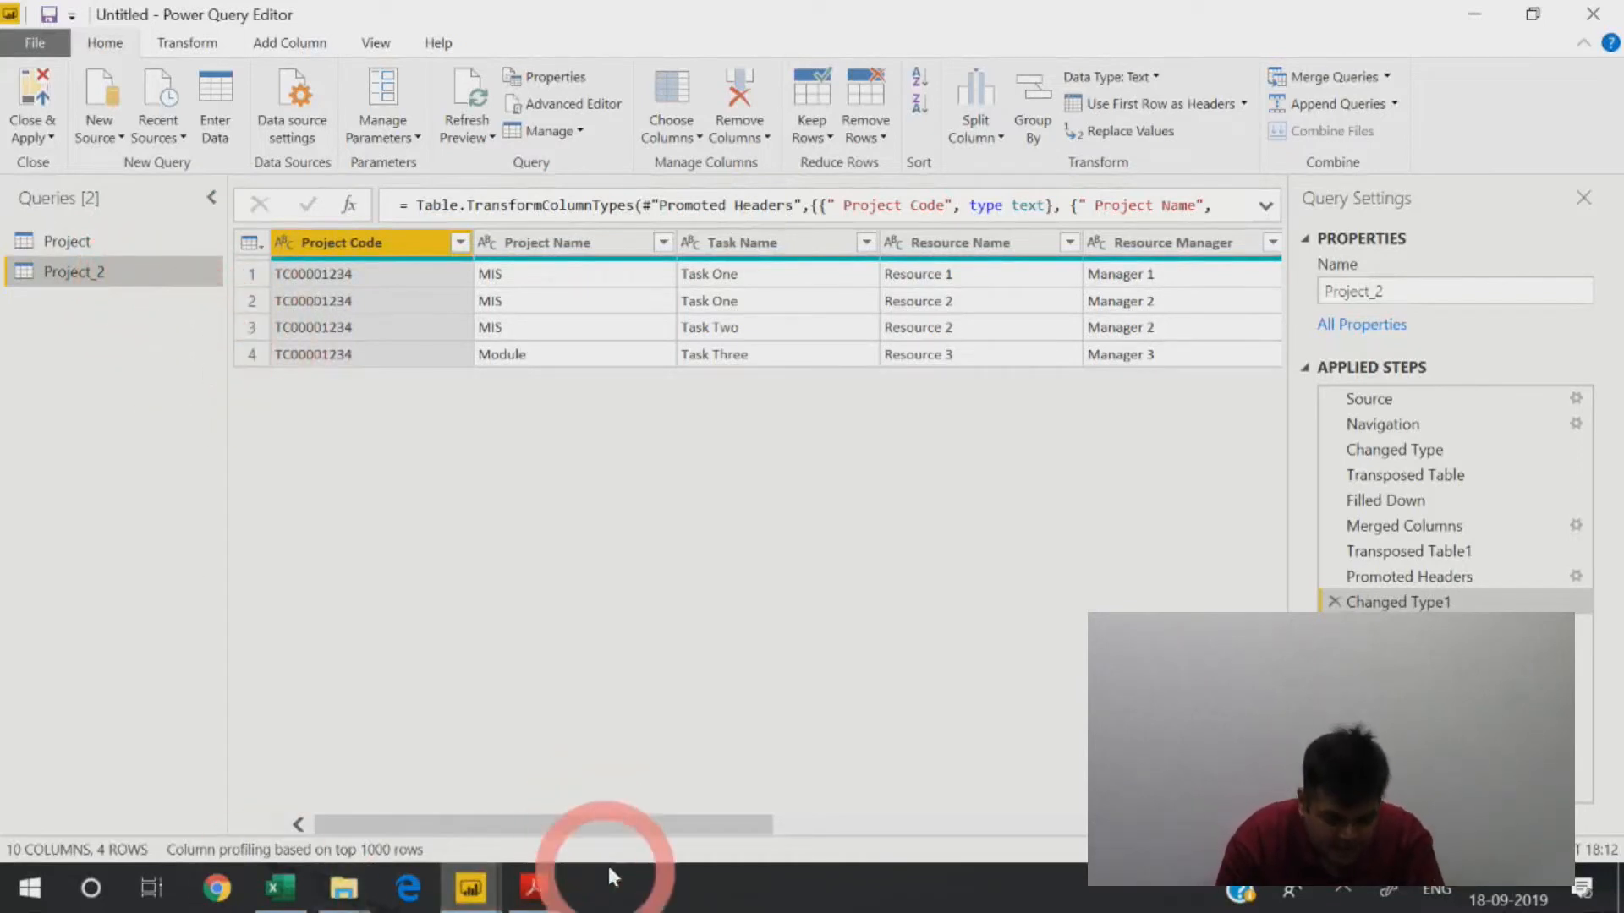
pyautogui.moveTo(622, 818); pyautogui.dragTo(262, 825)
pyautogui.click(1595, 13)
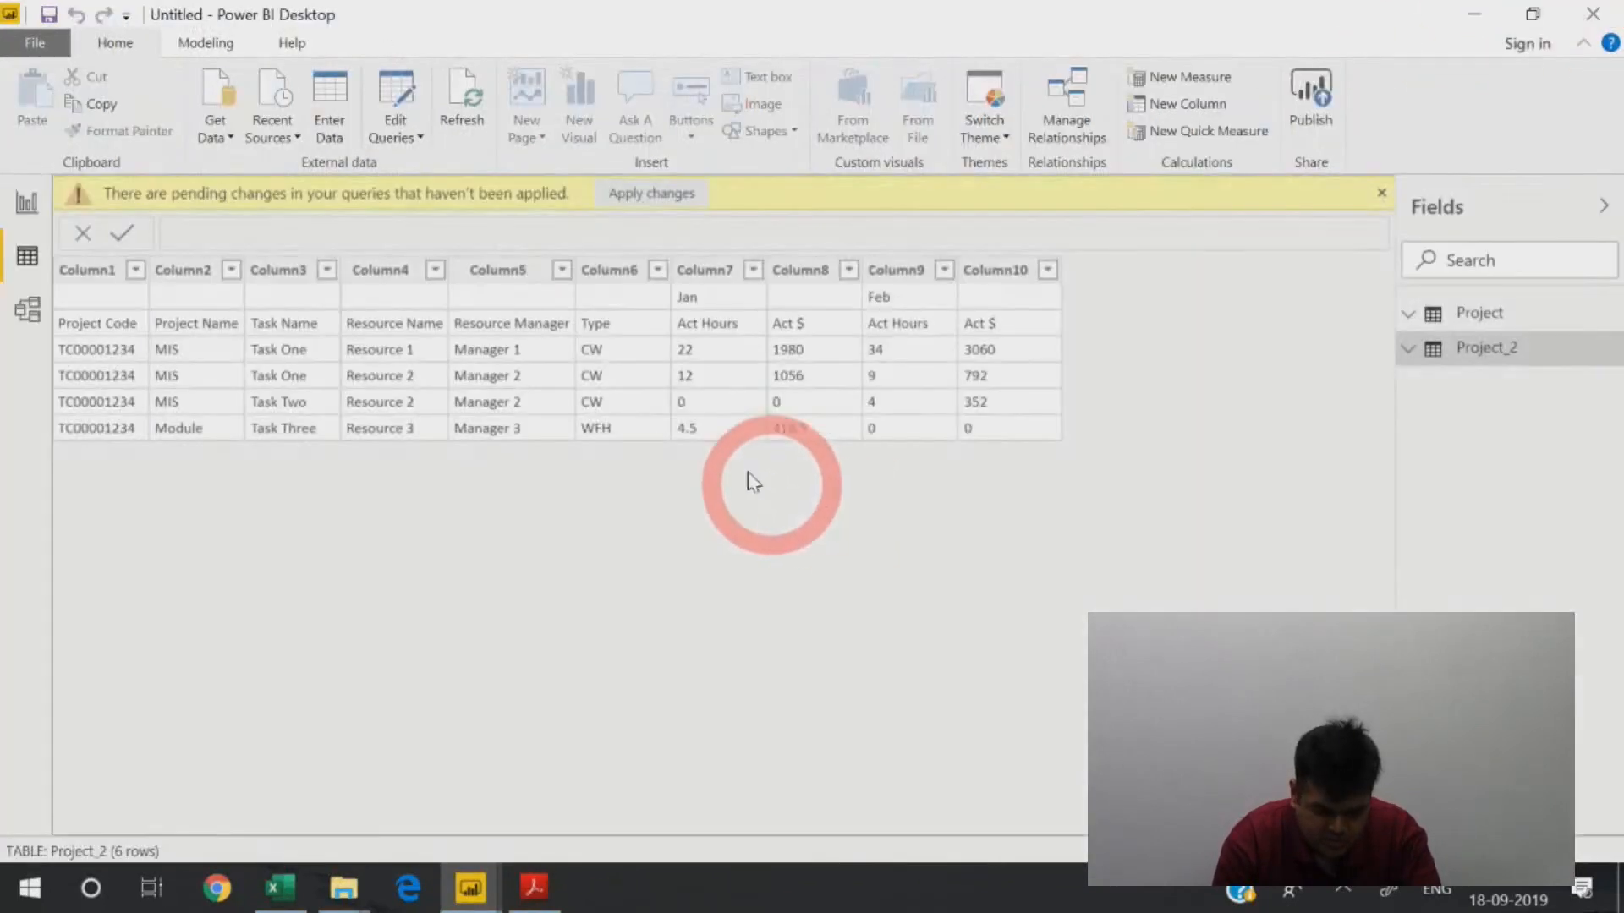
pyautogui.click(1593, 14)
pyautogui.click(928, 483)
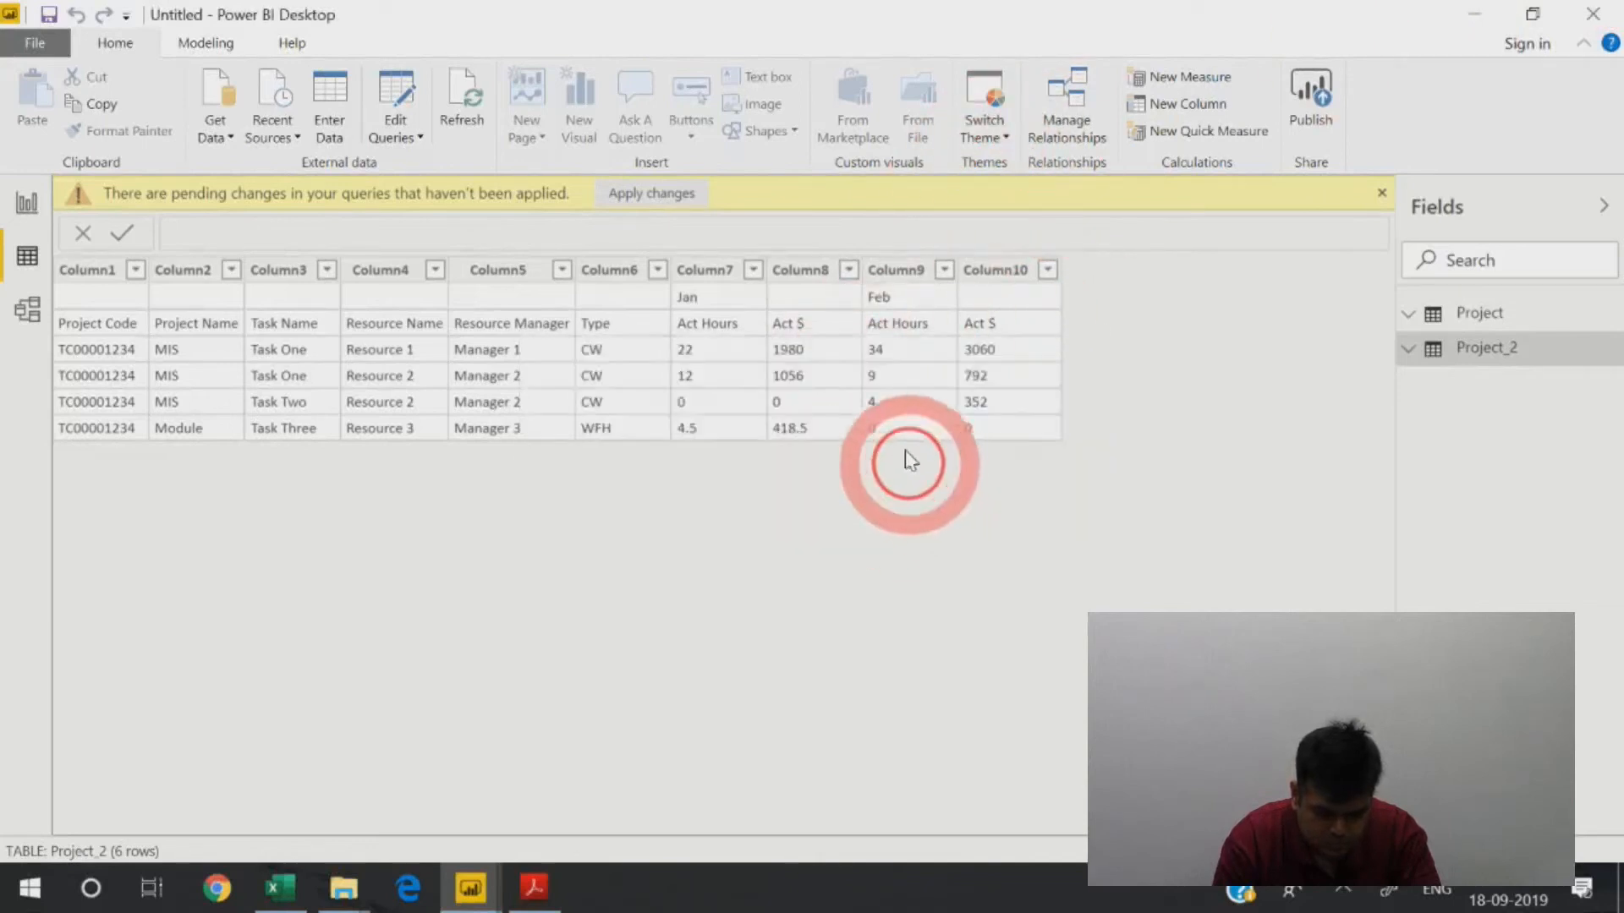
# Switch to the Pivot-Unpivot_Solution report, create a new blank Power BI file from it and dismiss the start screen.
pyautogui.click(470, 888)
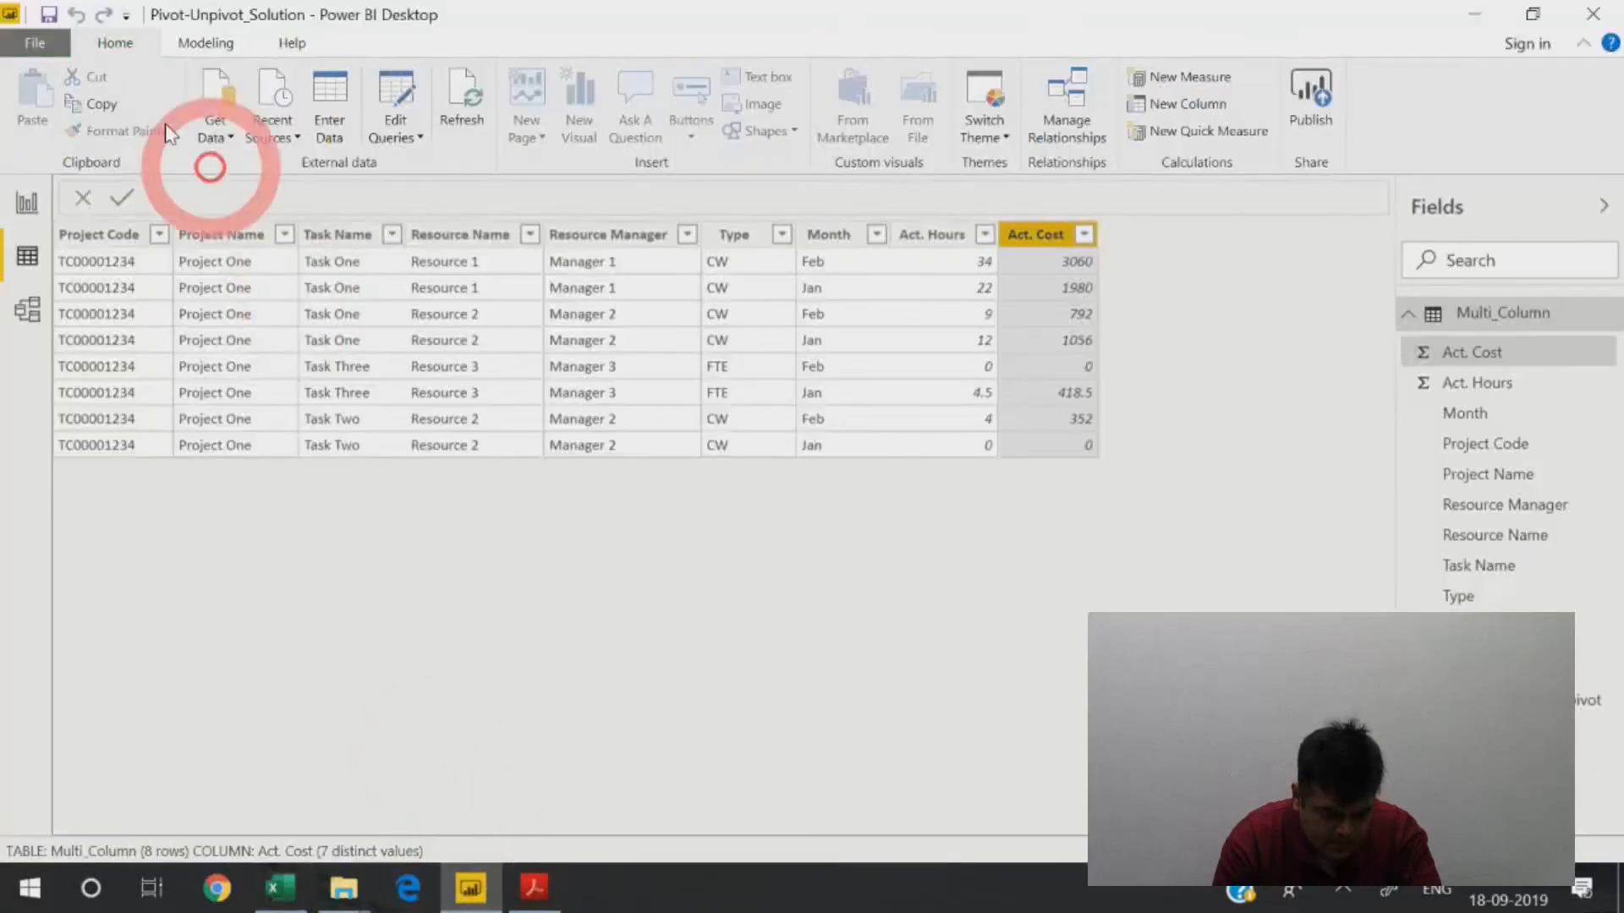
pyautogui.click(36, 50)
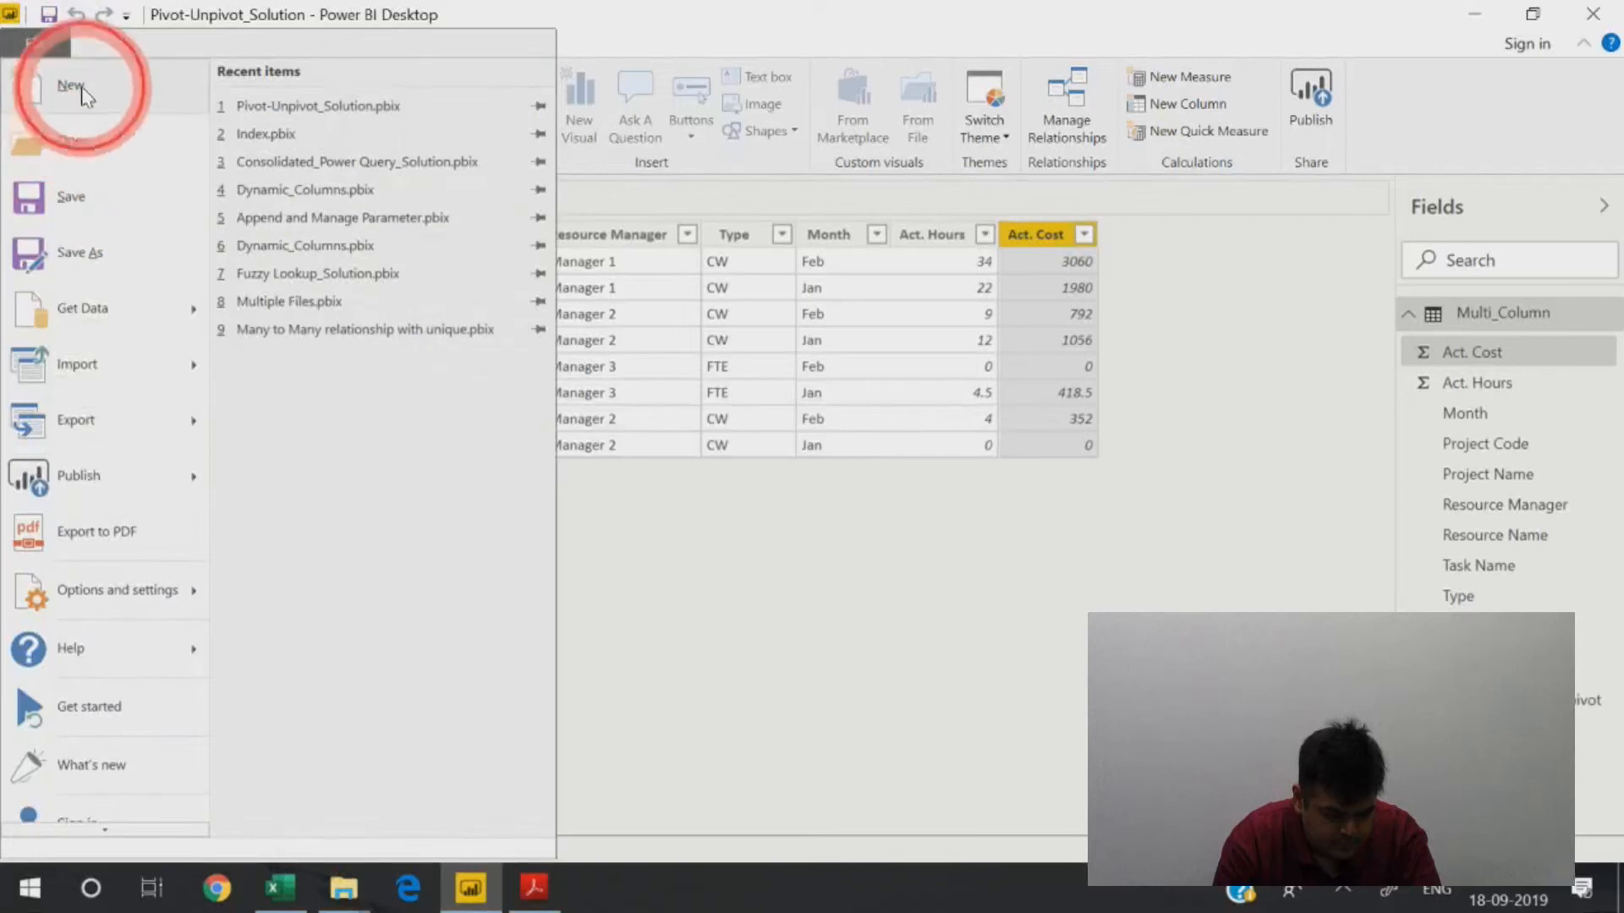
pyautogui.click(689, 416)
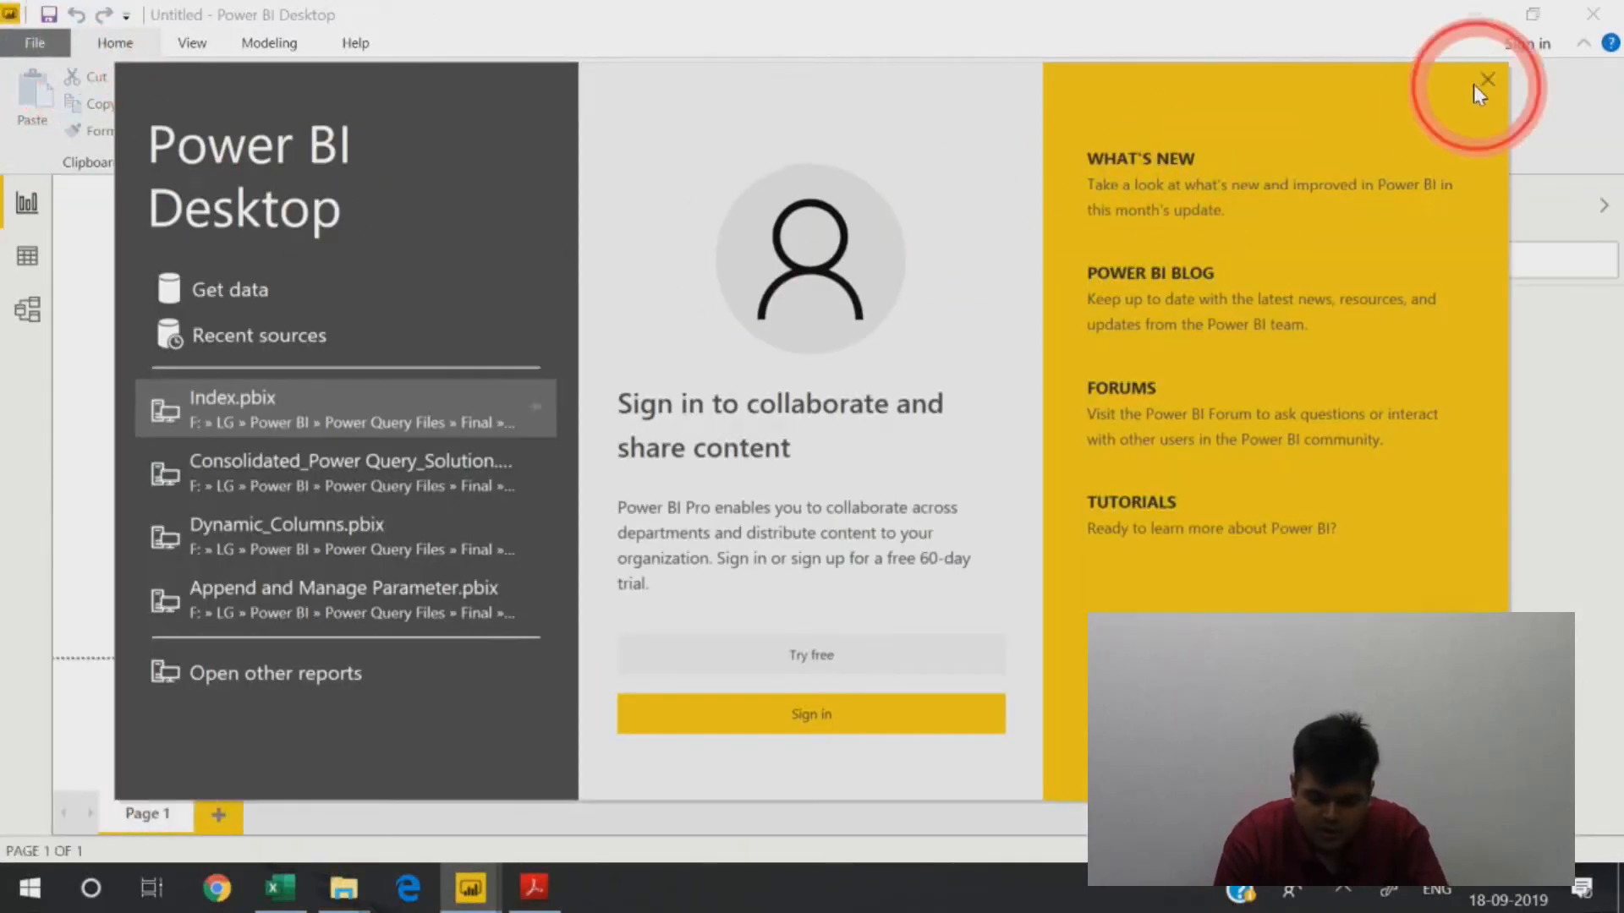
pyautogui.click(1486, 80)
# Import the Project_2 table from the Pivot-Unpivot.xlsx workbook and load it into the new file.
pyautogui.click(213, 127)
pyautogui.click(195, 201)
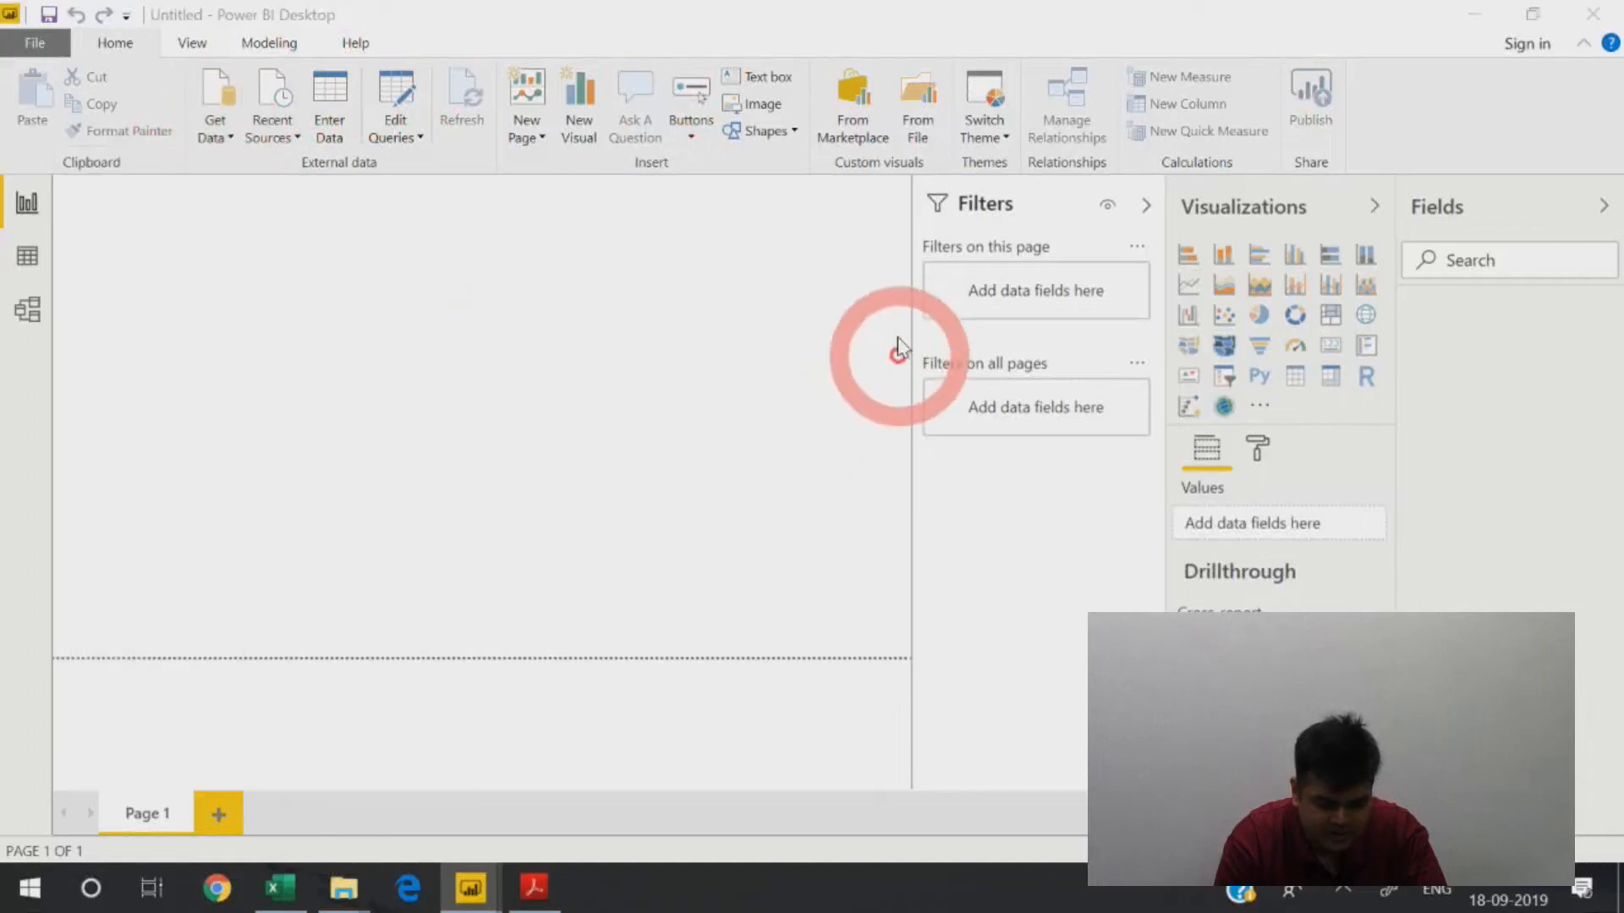
pyautogui.doubleClick(582, 326)
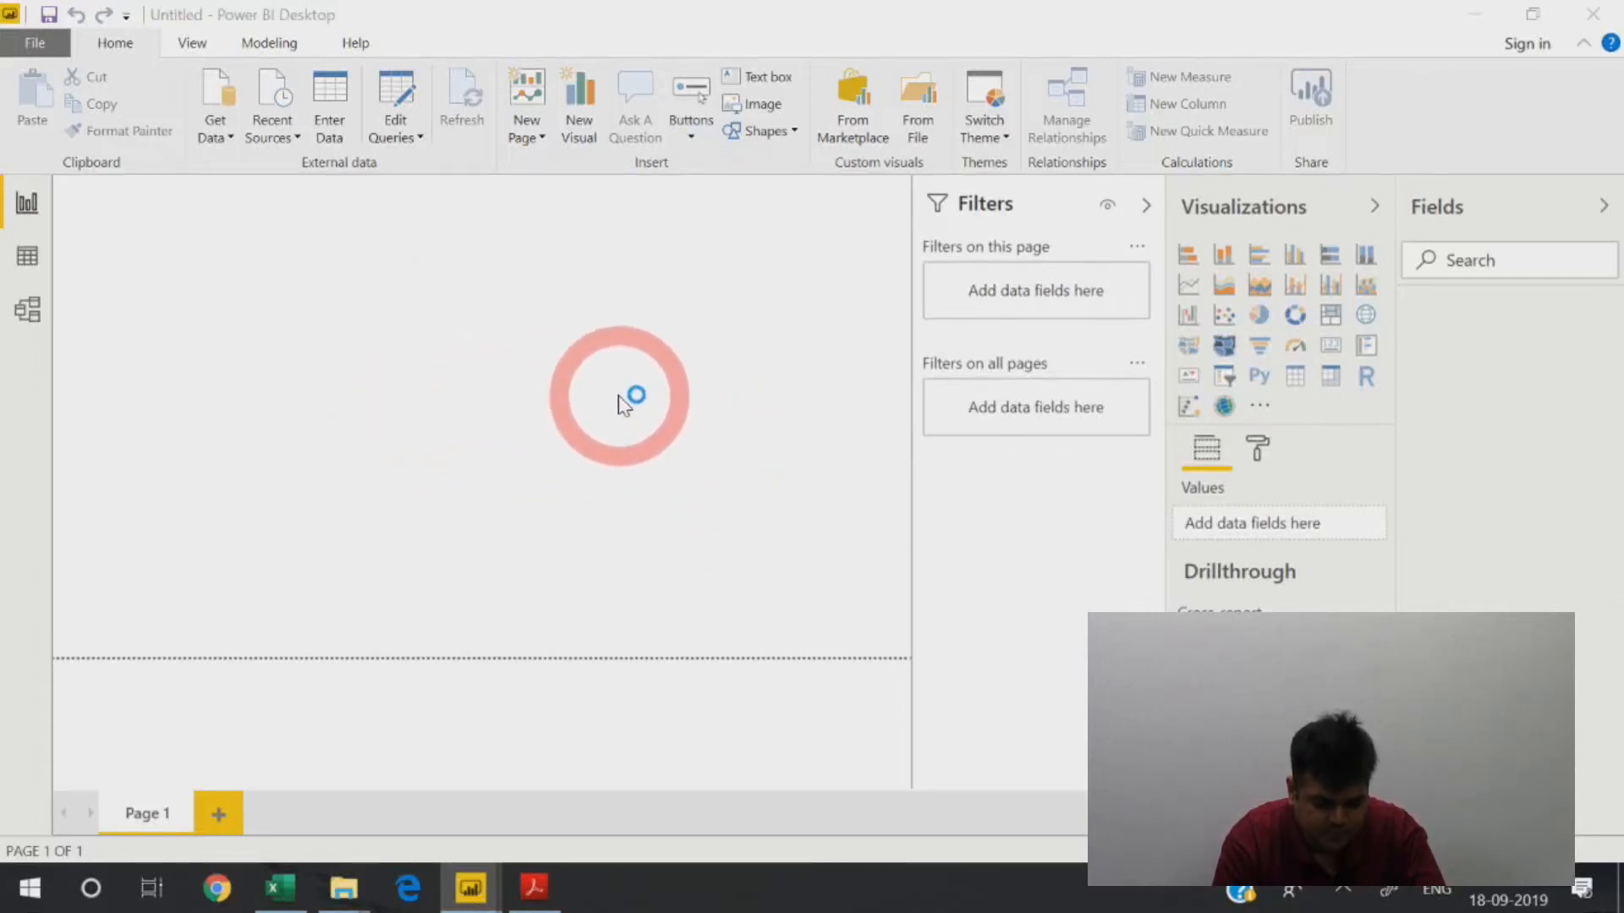
pyautogui.click(493, 271)
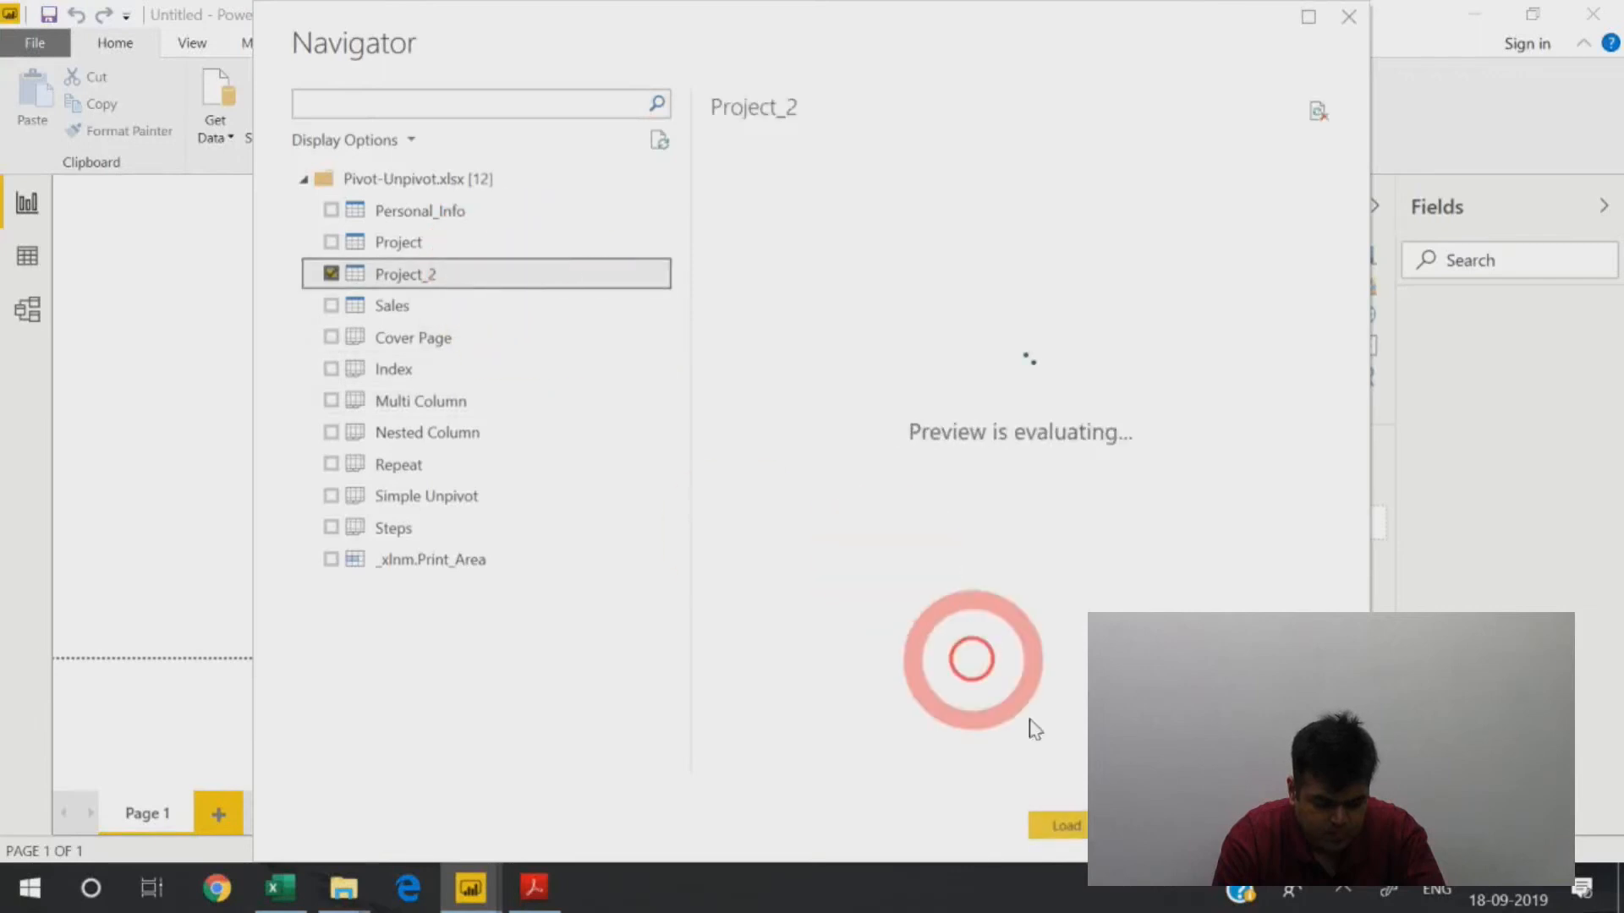
pyautogui.click(1067, 822)
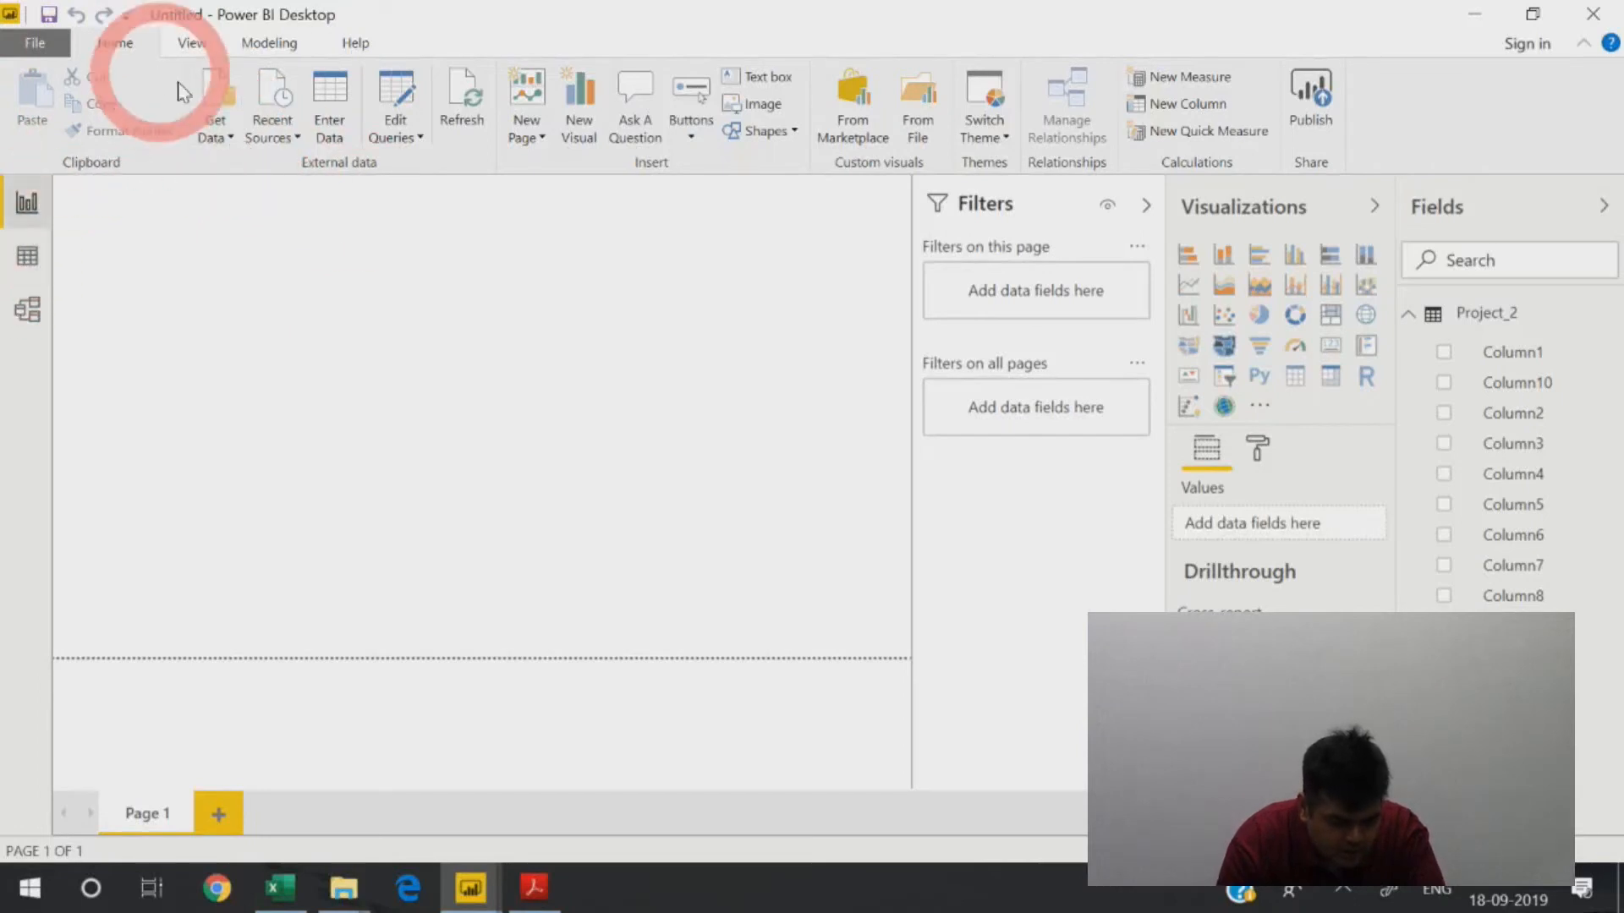
# Open the Project_2 query in the Power Query Editor and transpose its table.
pyautogui.click(393, 93)
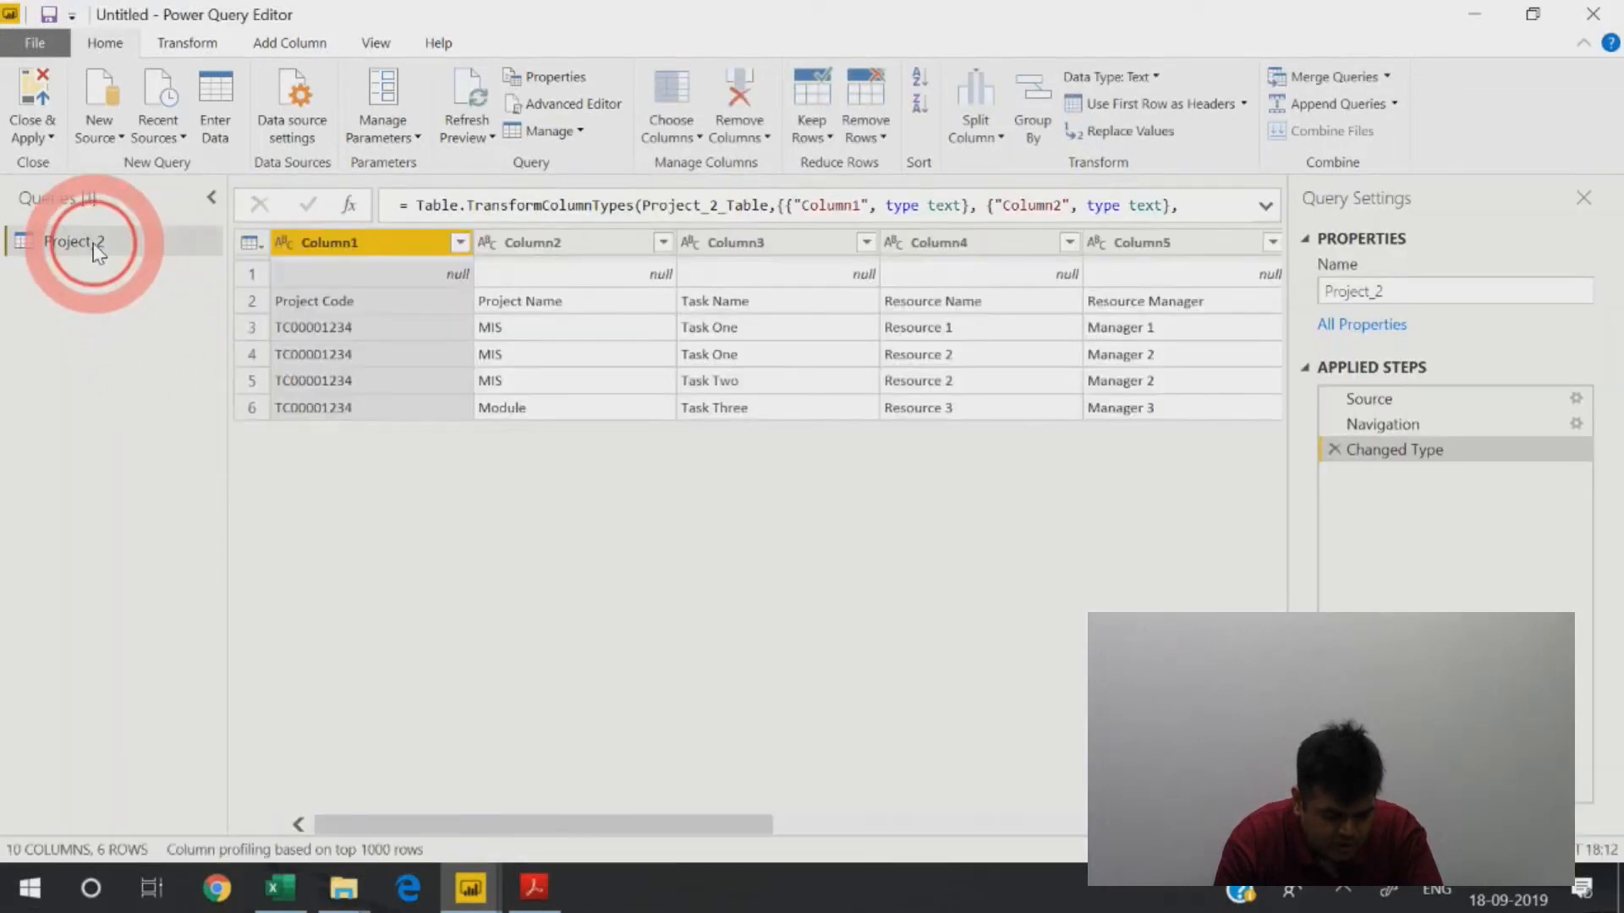
pyautogui.click(94, 245)
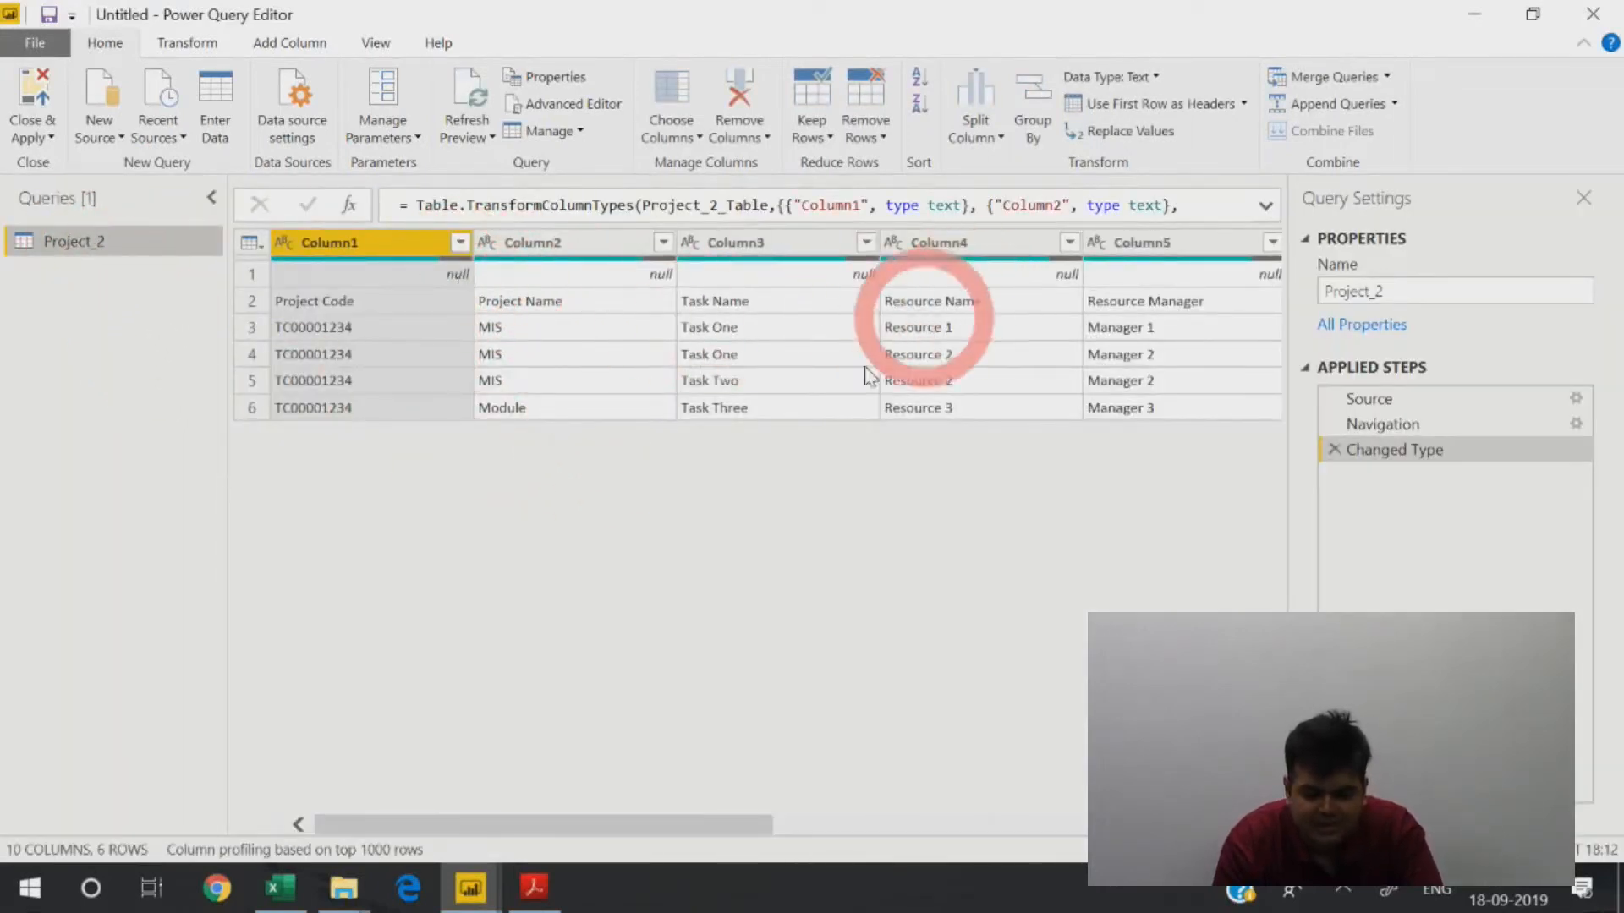
pyautogui.moveTo(701, 825); pyautogui.dragTo(1184, 826)
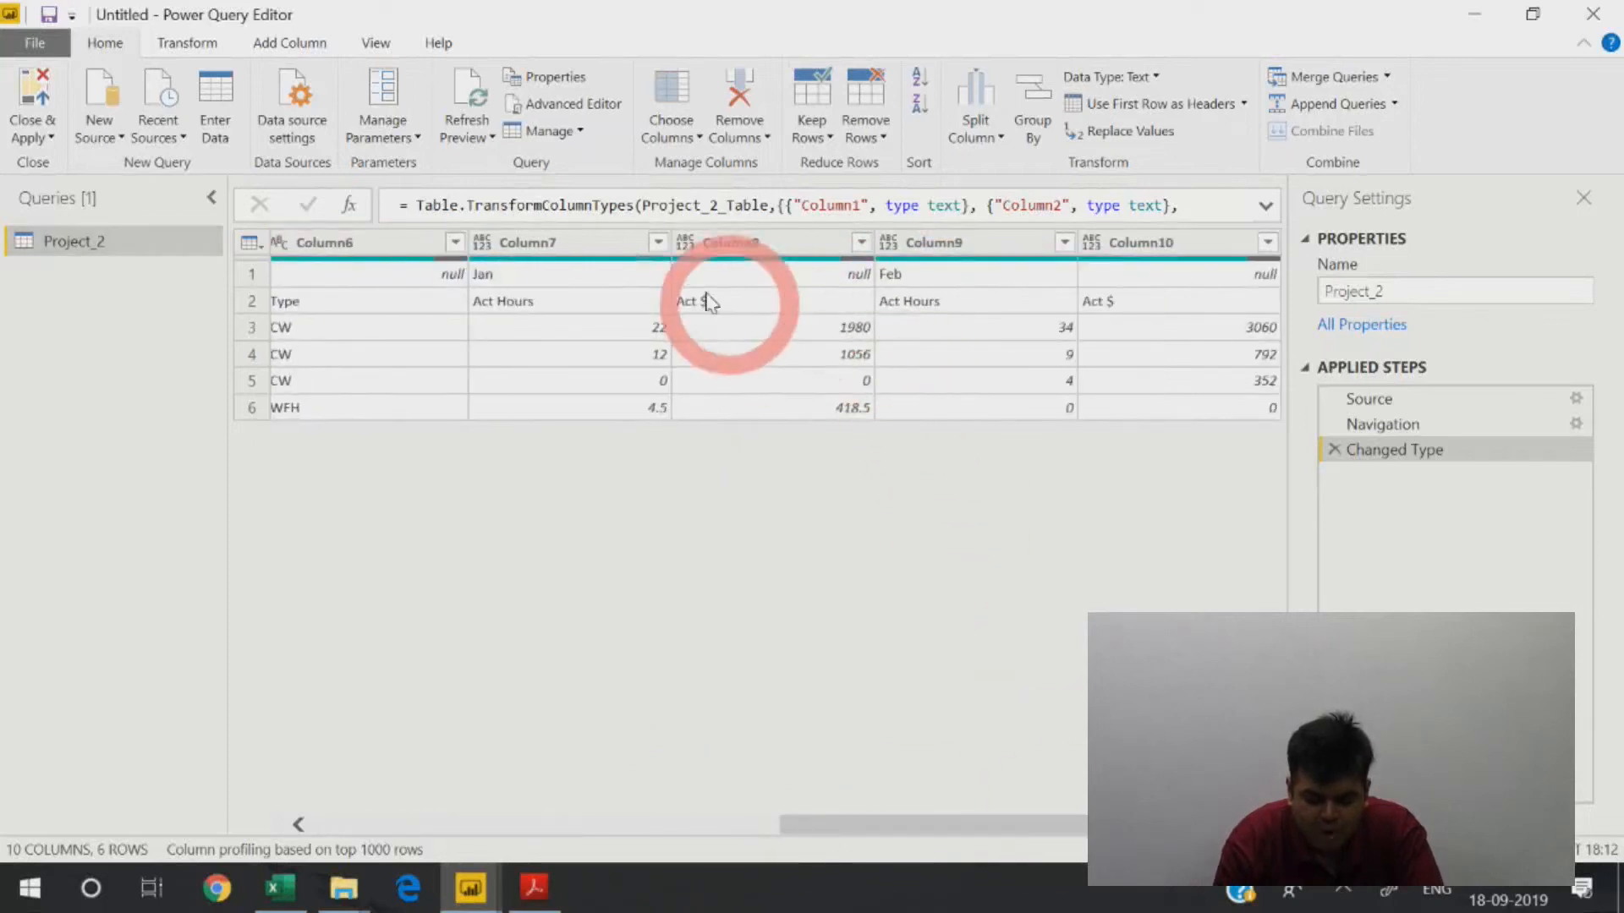
pyautogui.click(1140, 253)
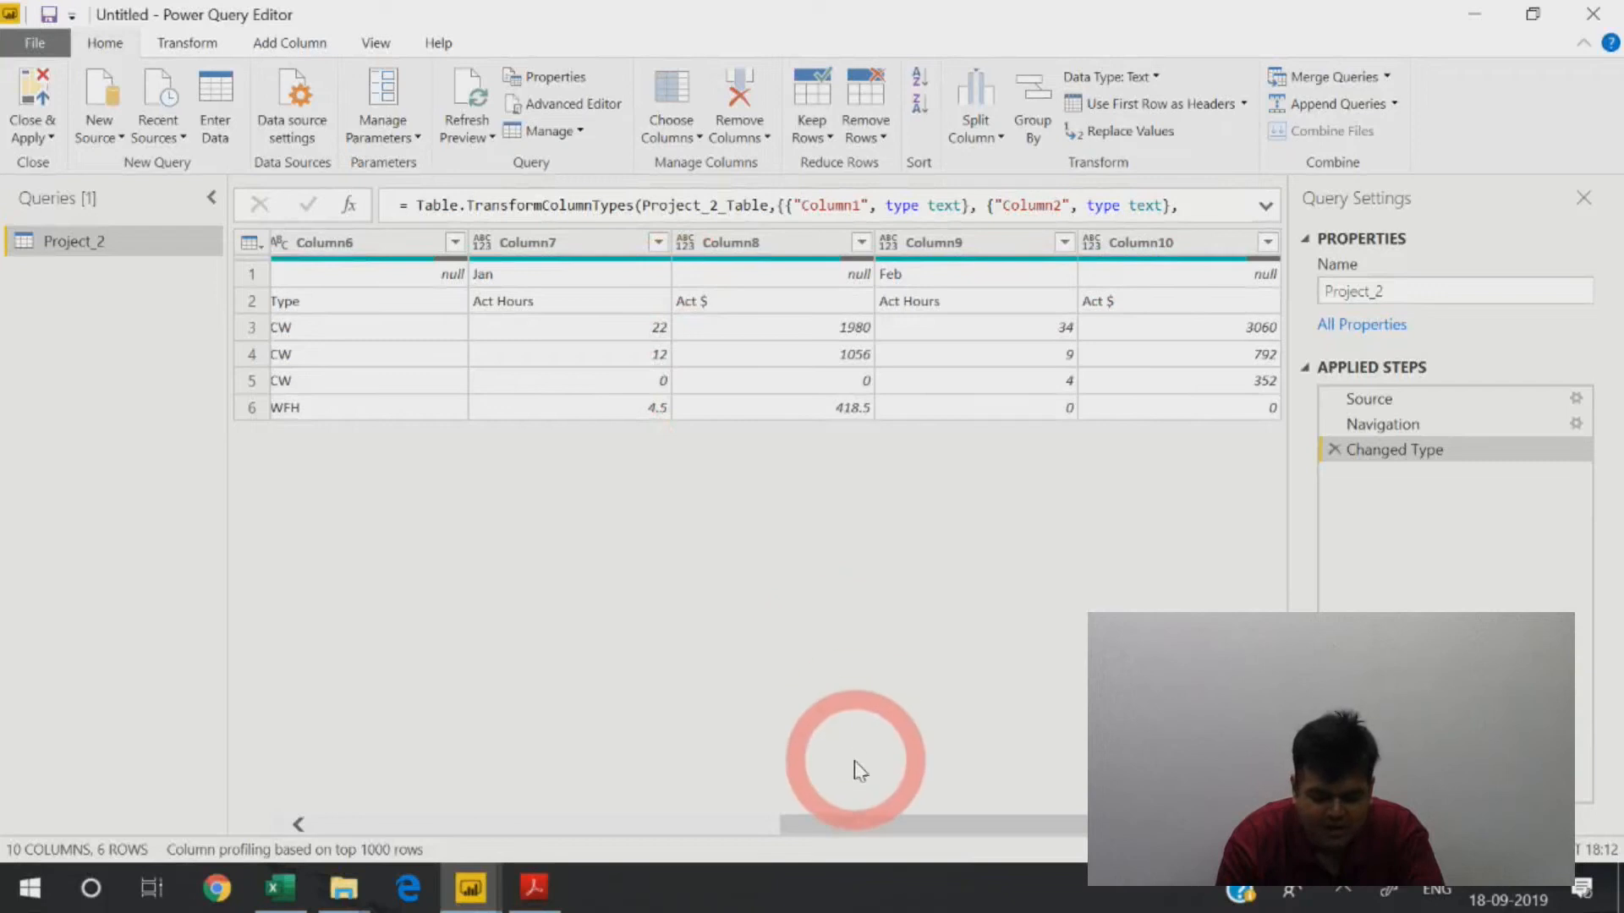
pyautogui.moveTo(833, 824); pyautogui.dragTo(359, 825)
pyautogui.click(325, 245)
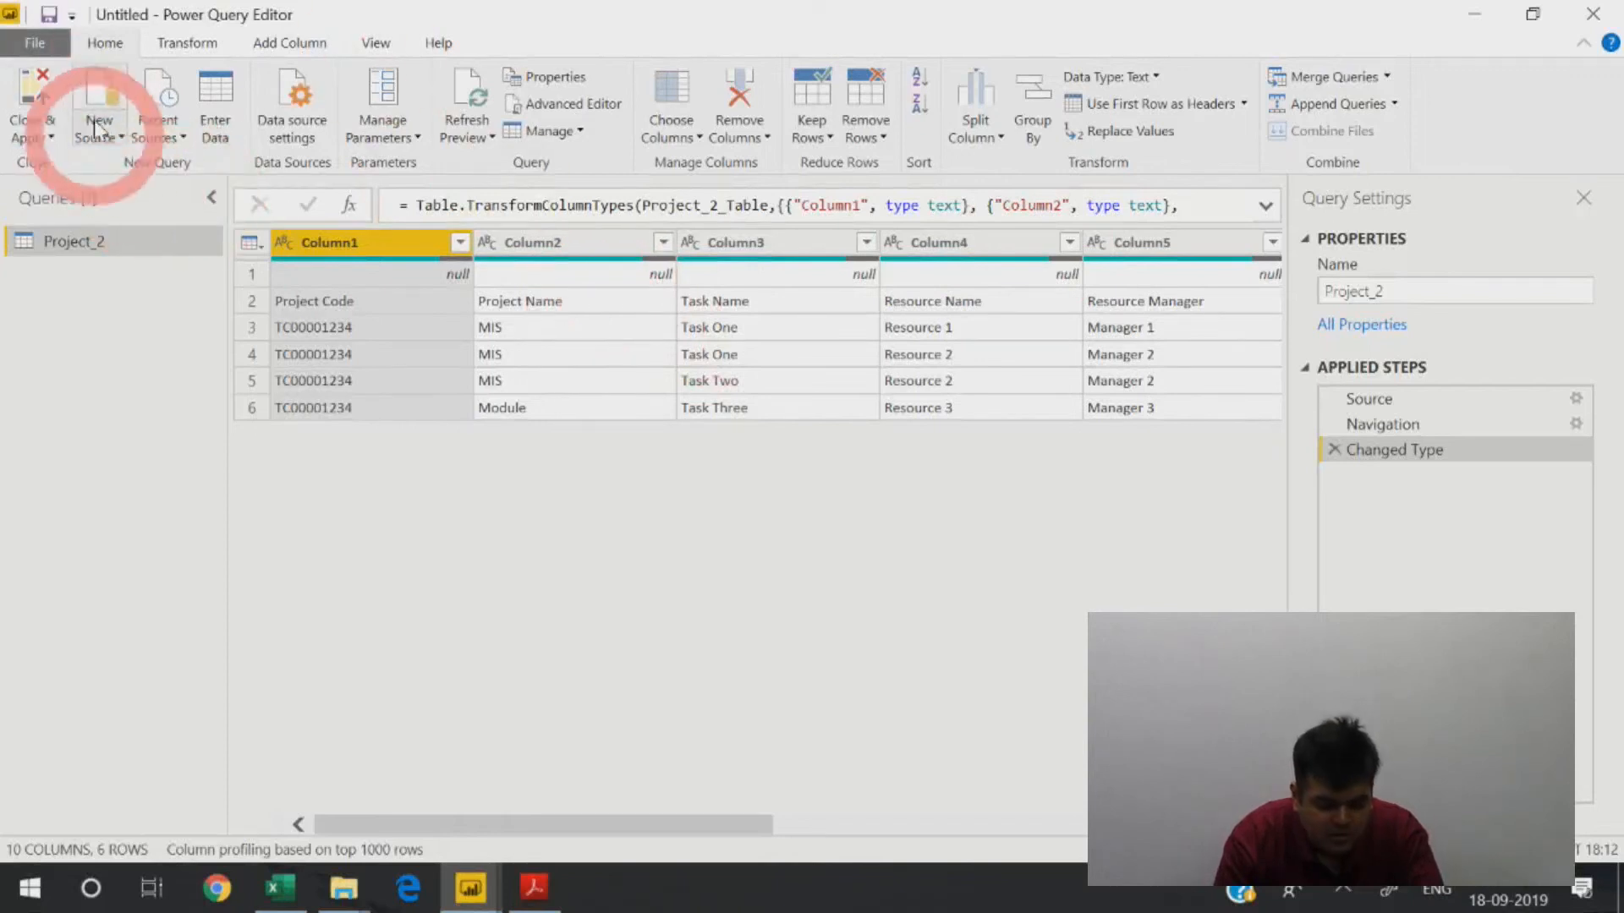
pyautogui.click(187, 42)
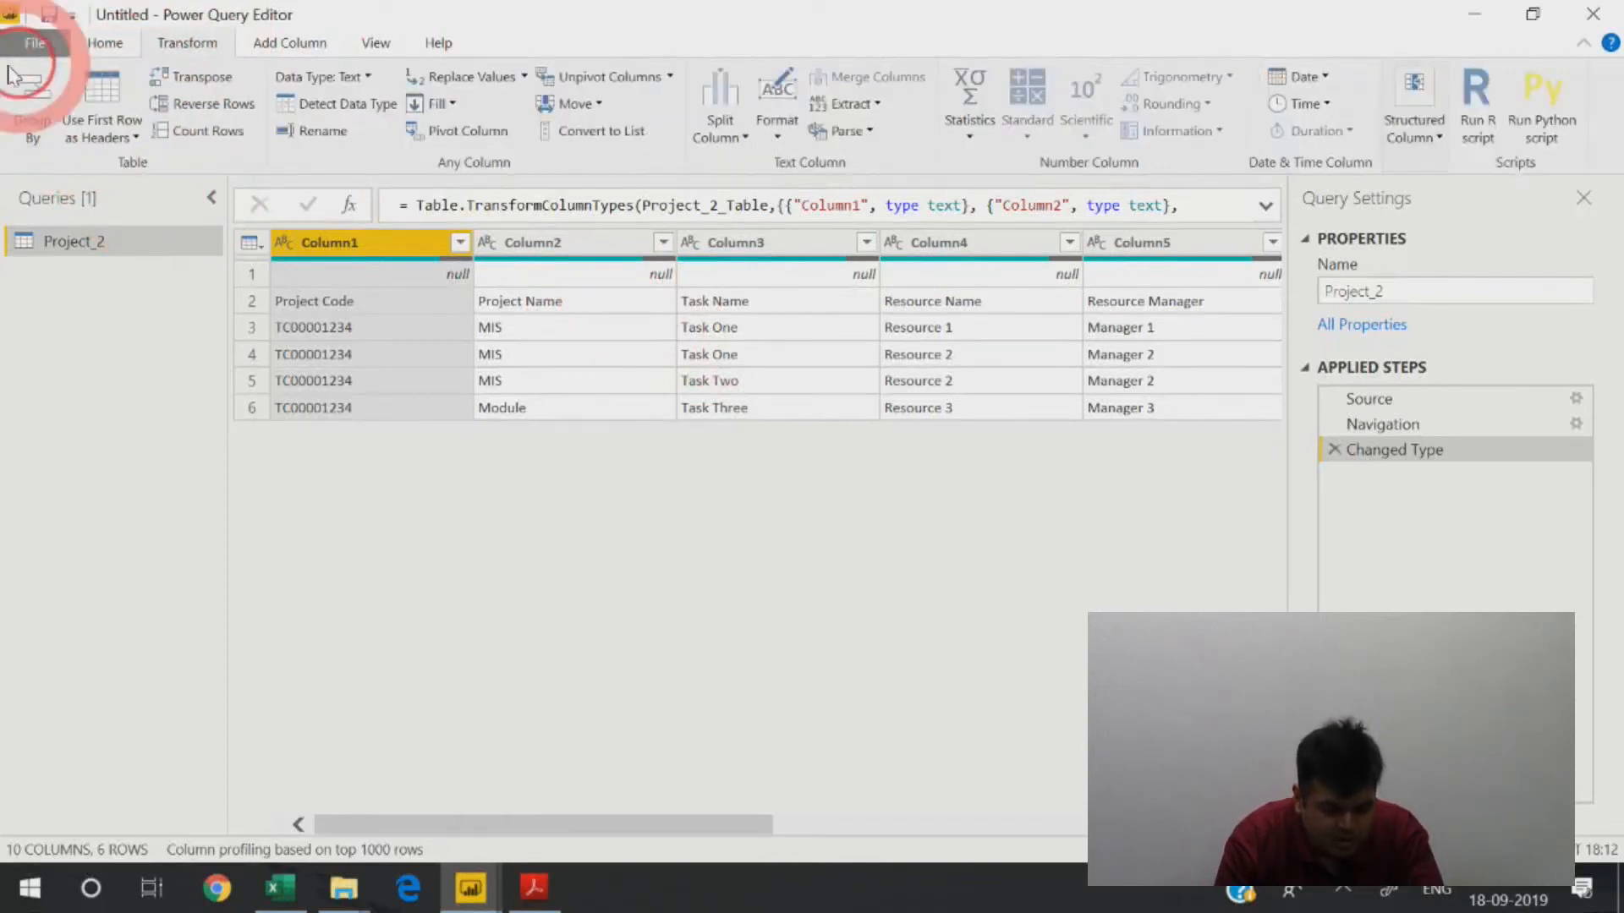
pyautogui.click(199, 76)
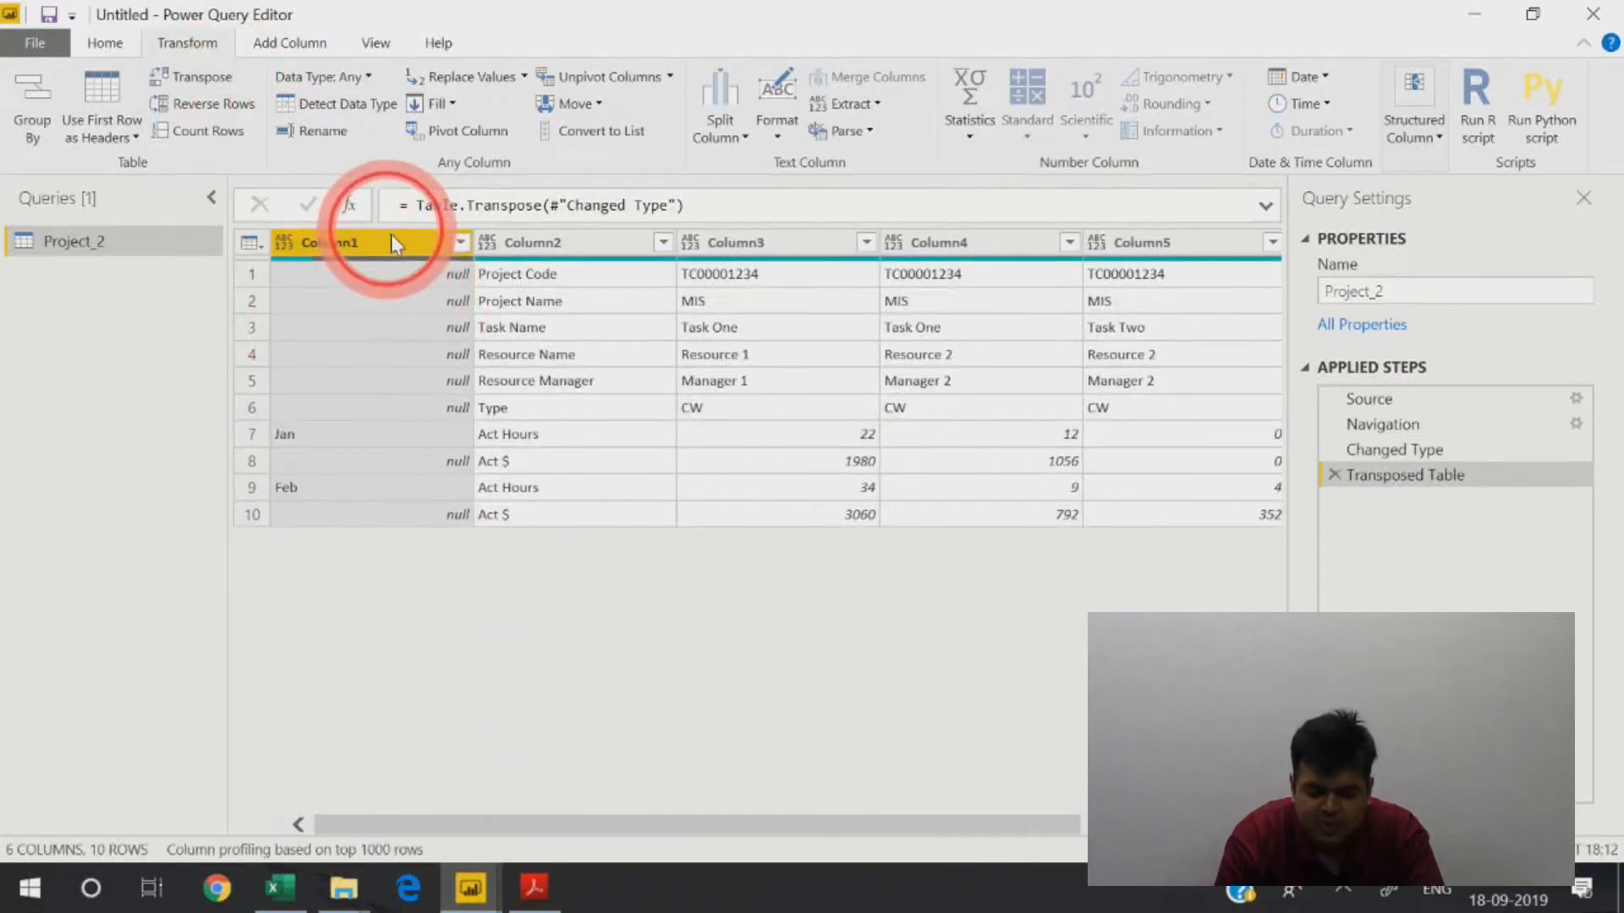
pyautogui.moveTo(530, 233)
pyautogui.mouseDown()
pyautogui.moveTo(451, 235)
pyautogui.moveTo(507, 235)
pyautogui.mouseUp()
pyautogui.click(423, 235)
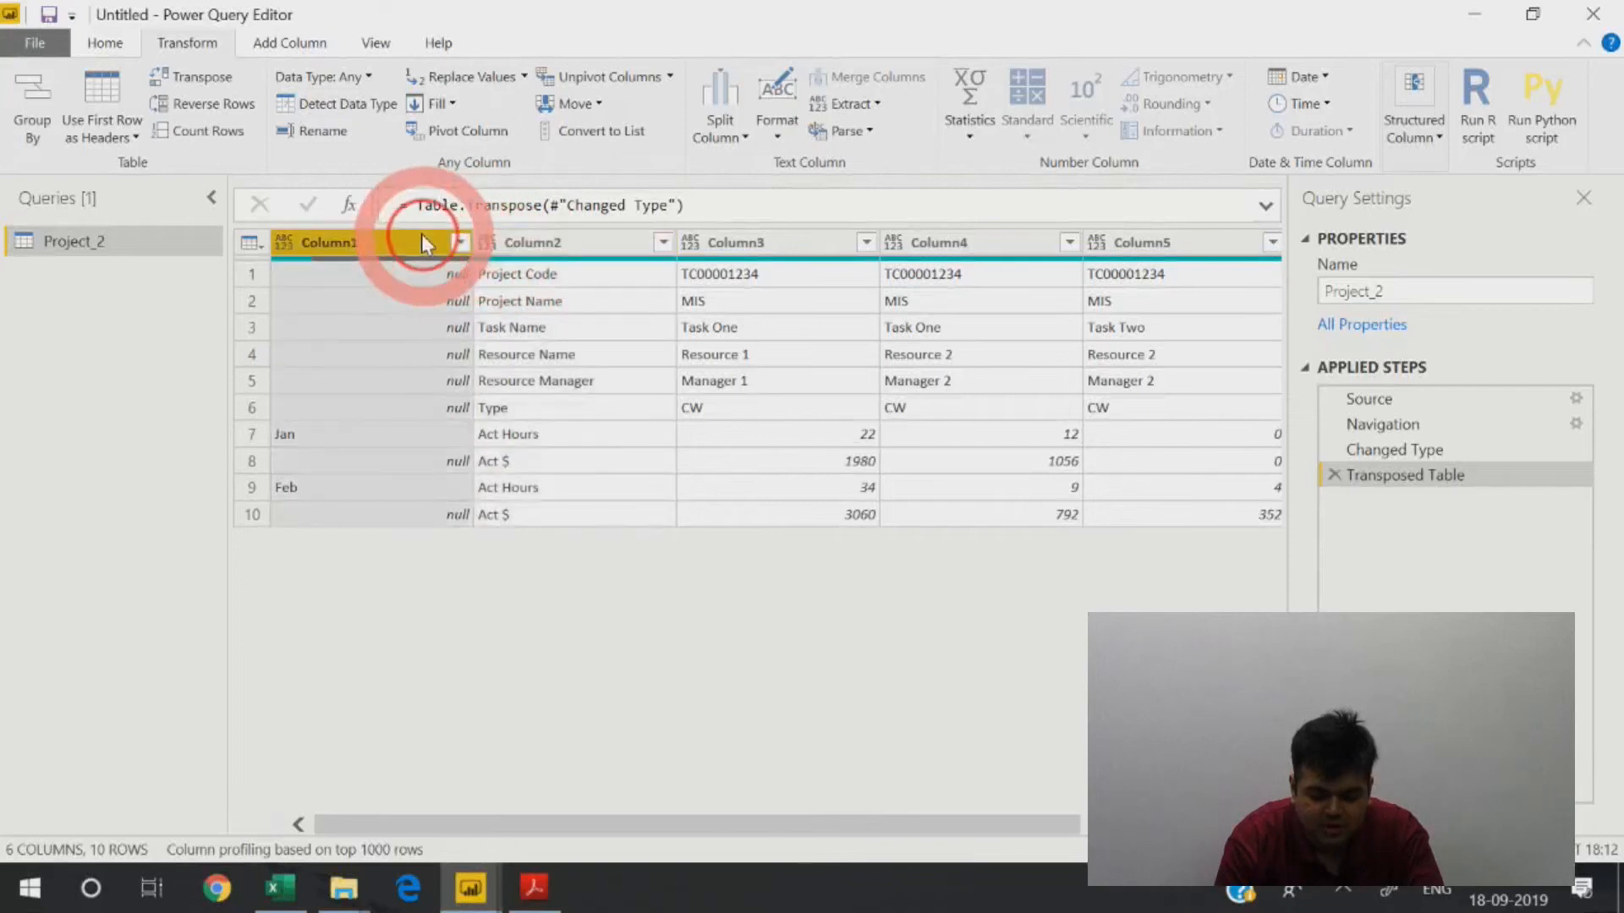
pyautogui.keyDown('ctrl'); pyautogui.click(512, 241); pyautogui.keyUp('ctrl')
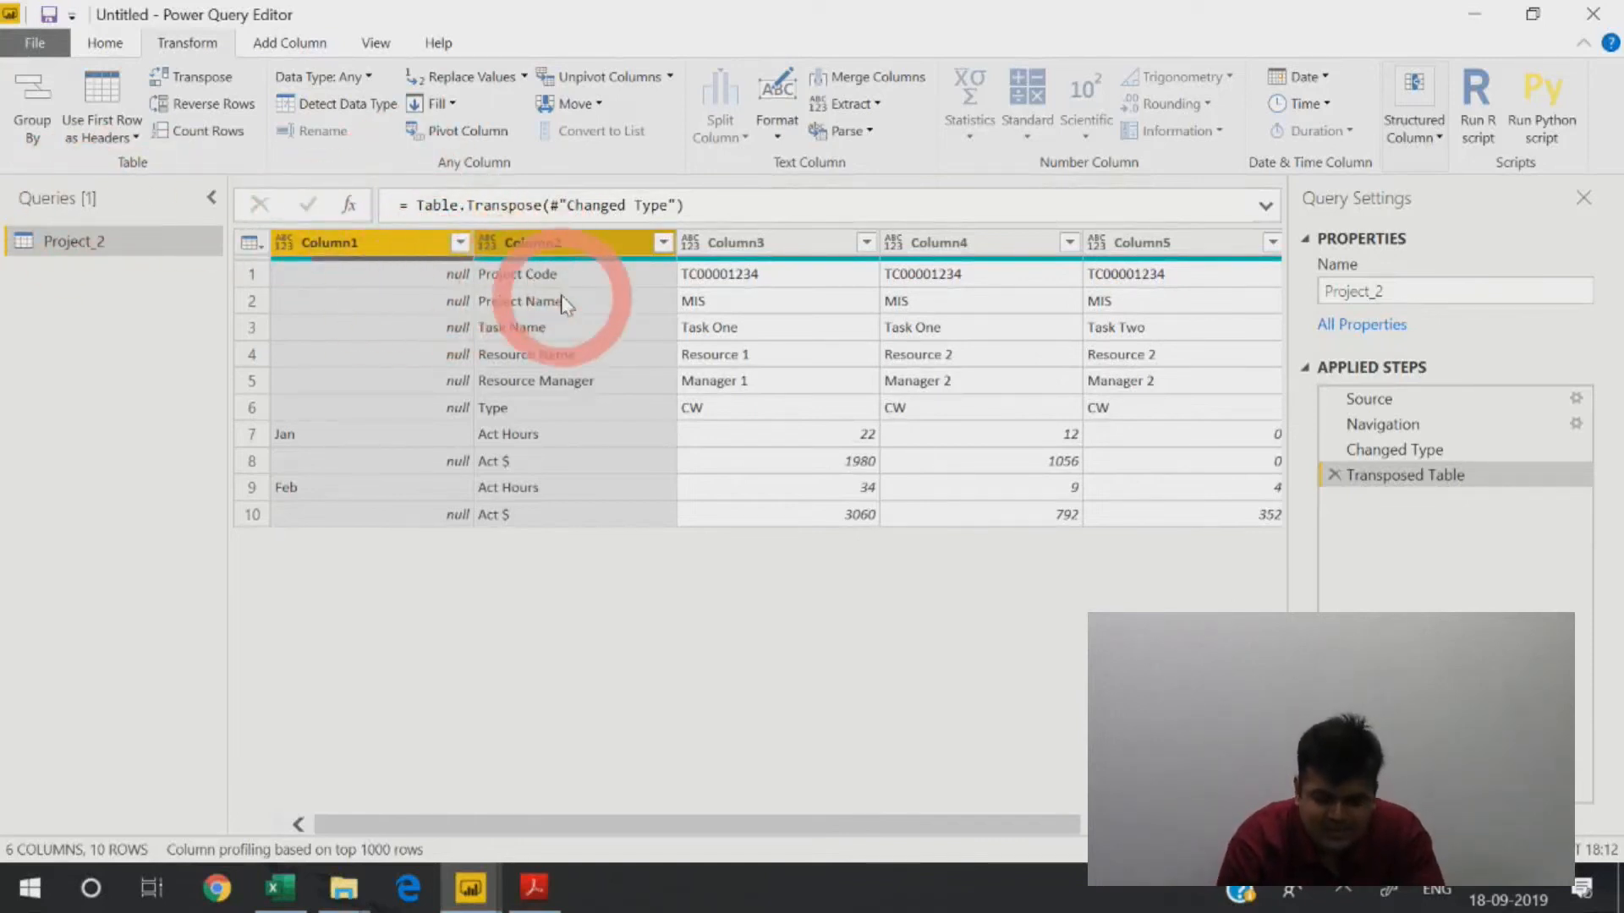
pyautogui.rightClick(552, 244)
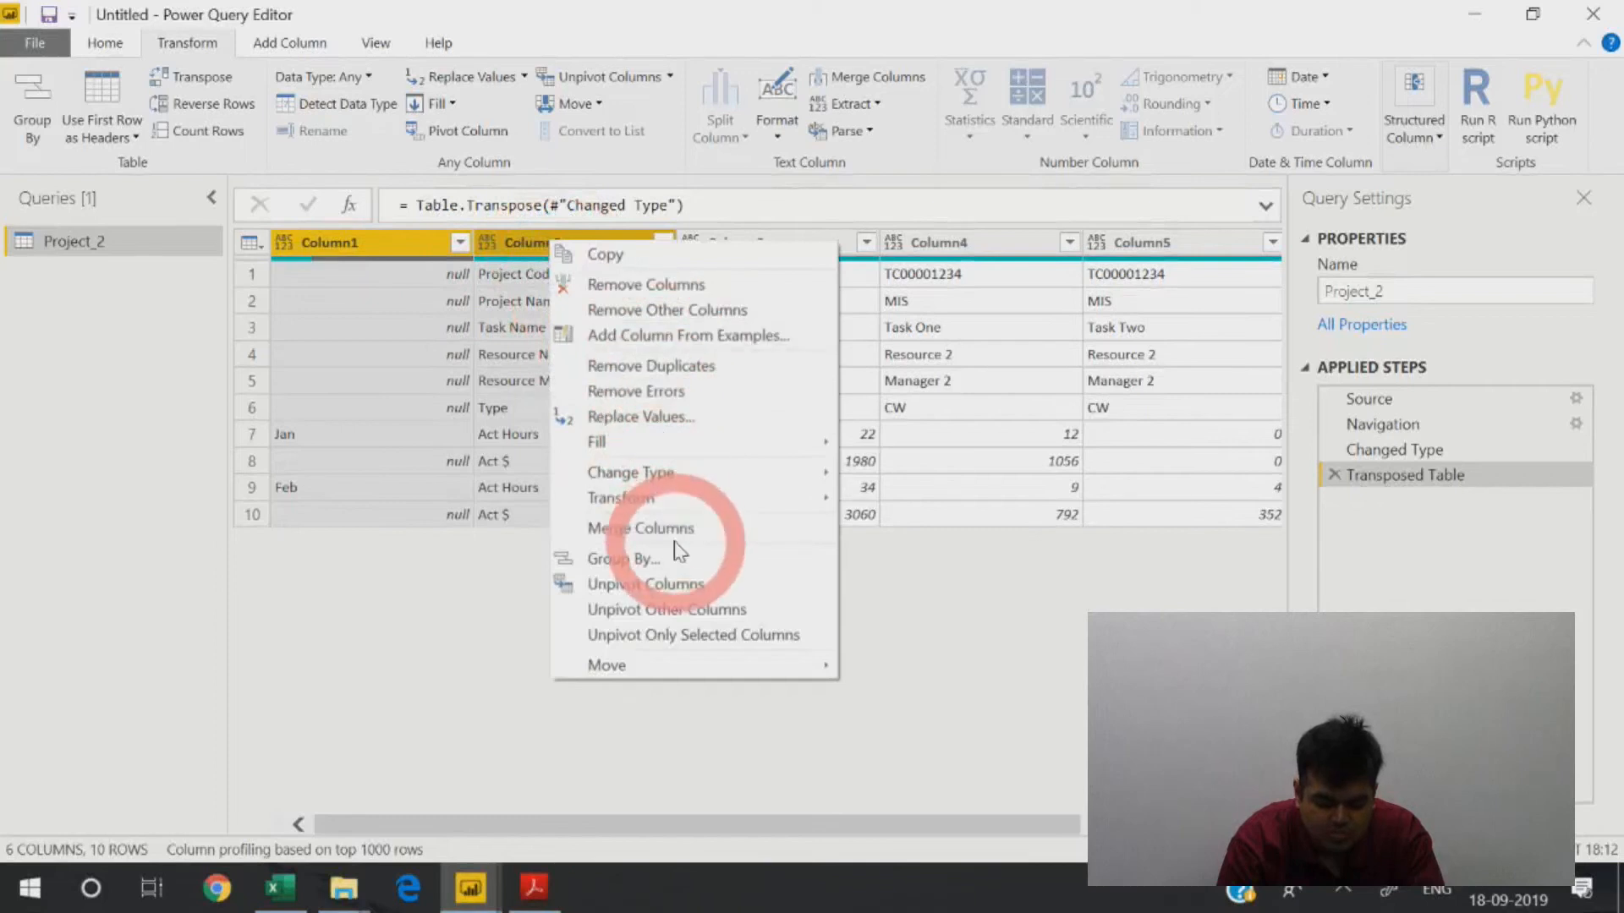
pyautogui.click(413, 414)
# Examine how the Jan and Feb cells in Column1 pair with the Act Hours and Act $ cells in Column2.
pyautogui.click(536, 456)
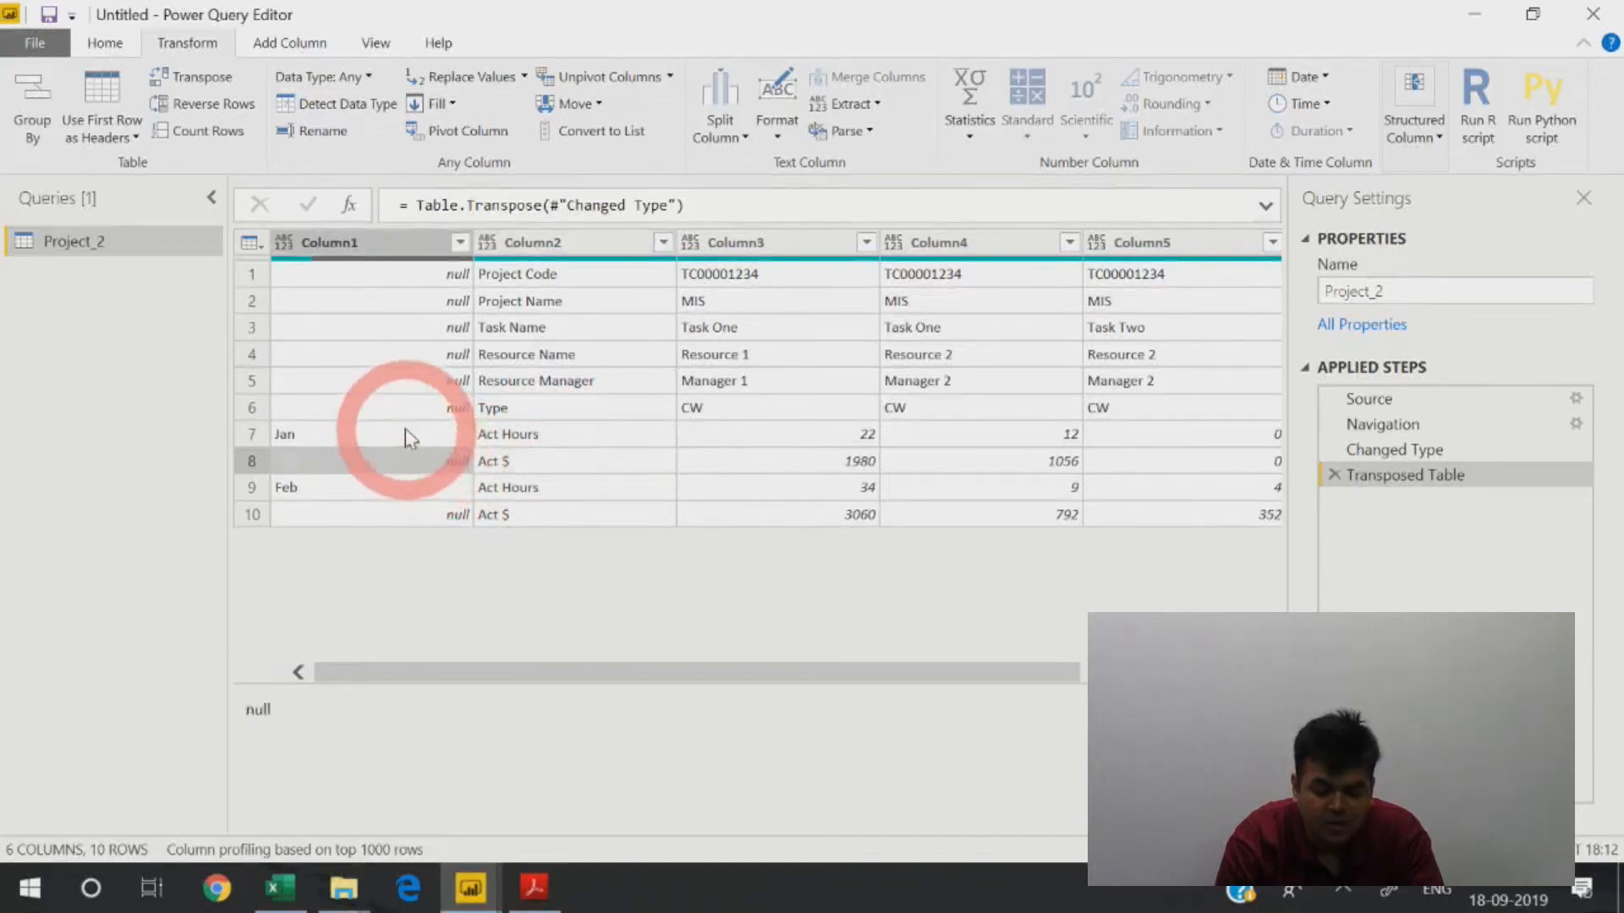
pyautogui.click(344, 434)
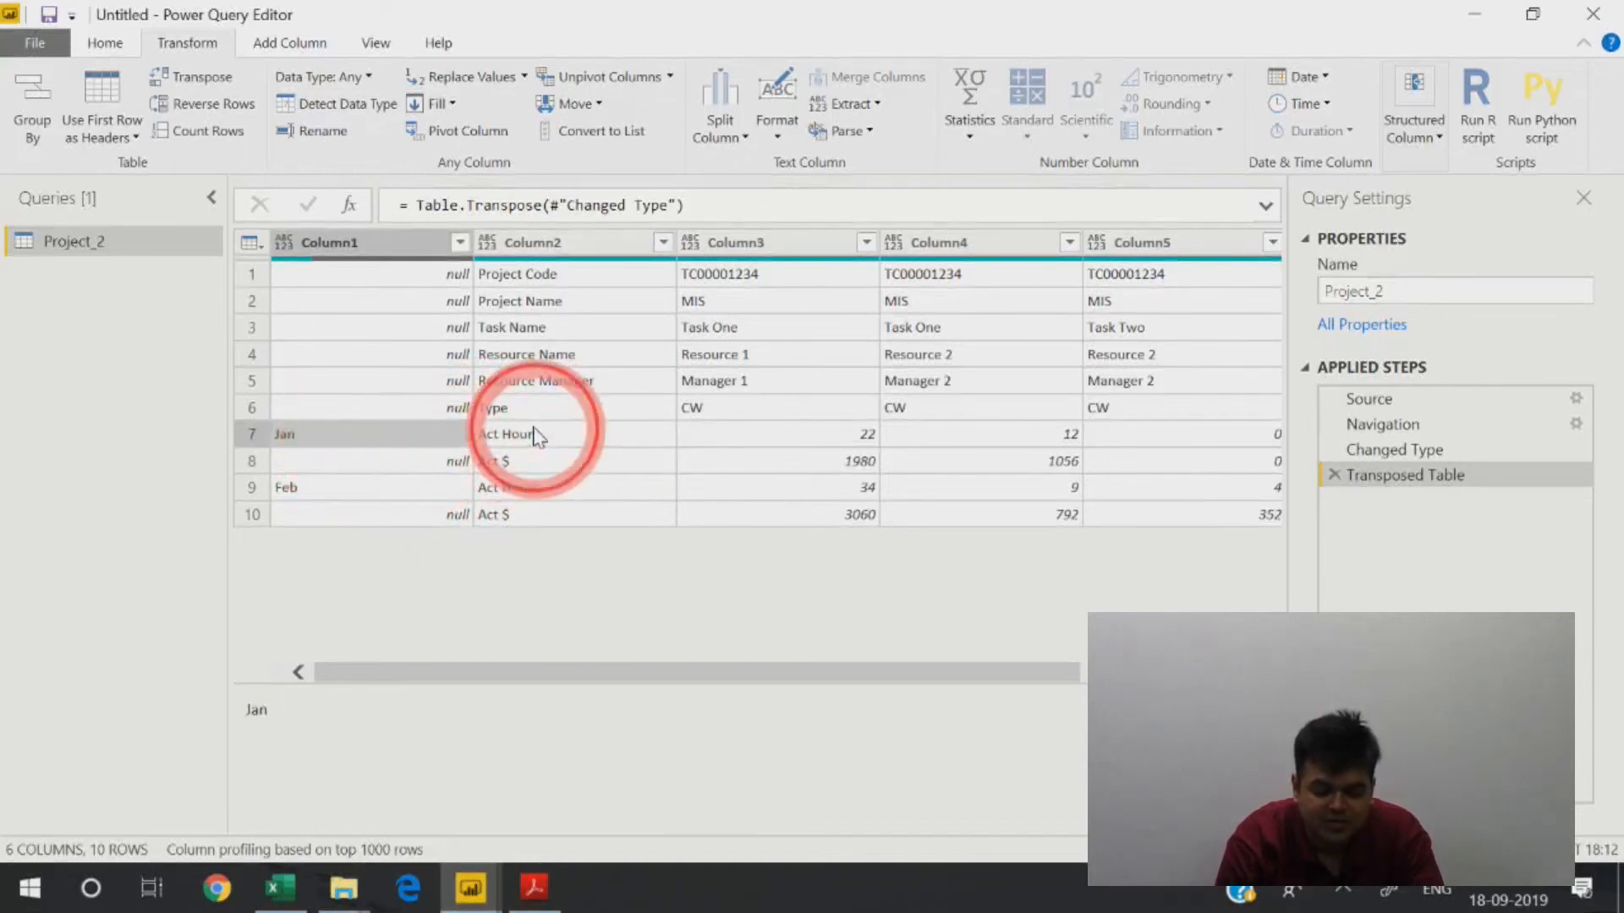
pyautogui.click(534, 435)
pyautogui.click(431, 463)
pyautogui.click(509, 463)
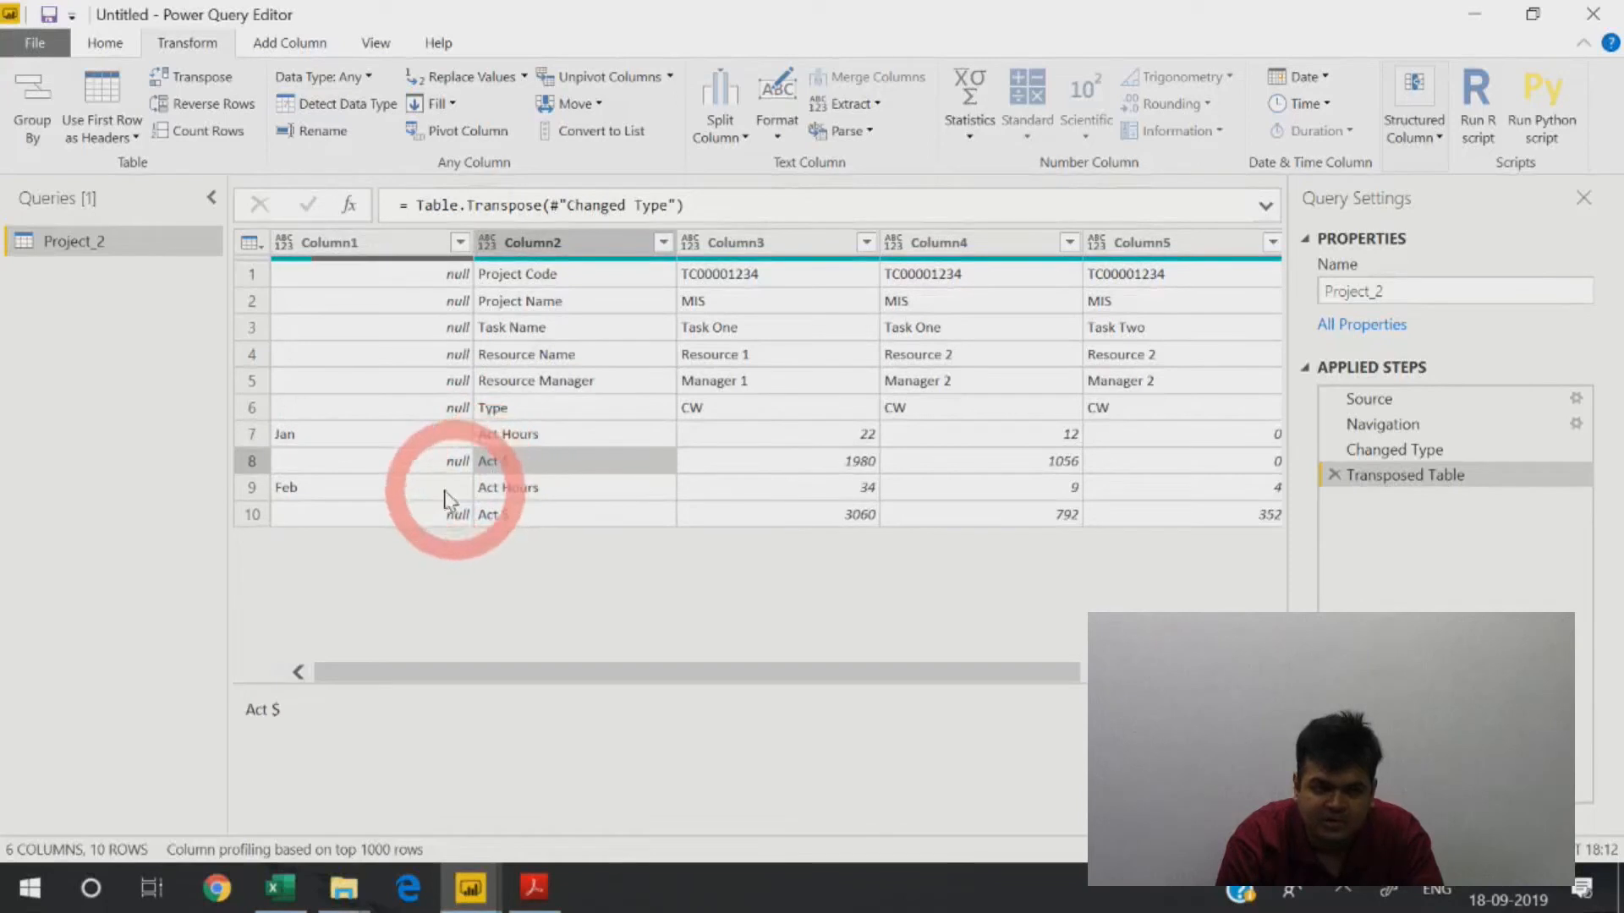
pyautogui.click(444, 494)
pyautogui.click(484, 490)
pyautogui.click(449, 511)
pyautogui.click(497, 516)
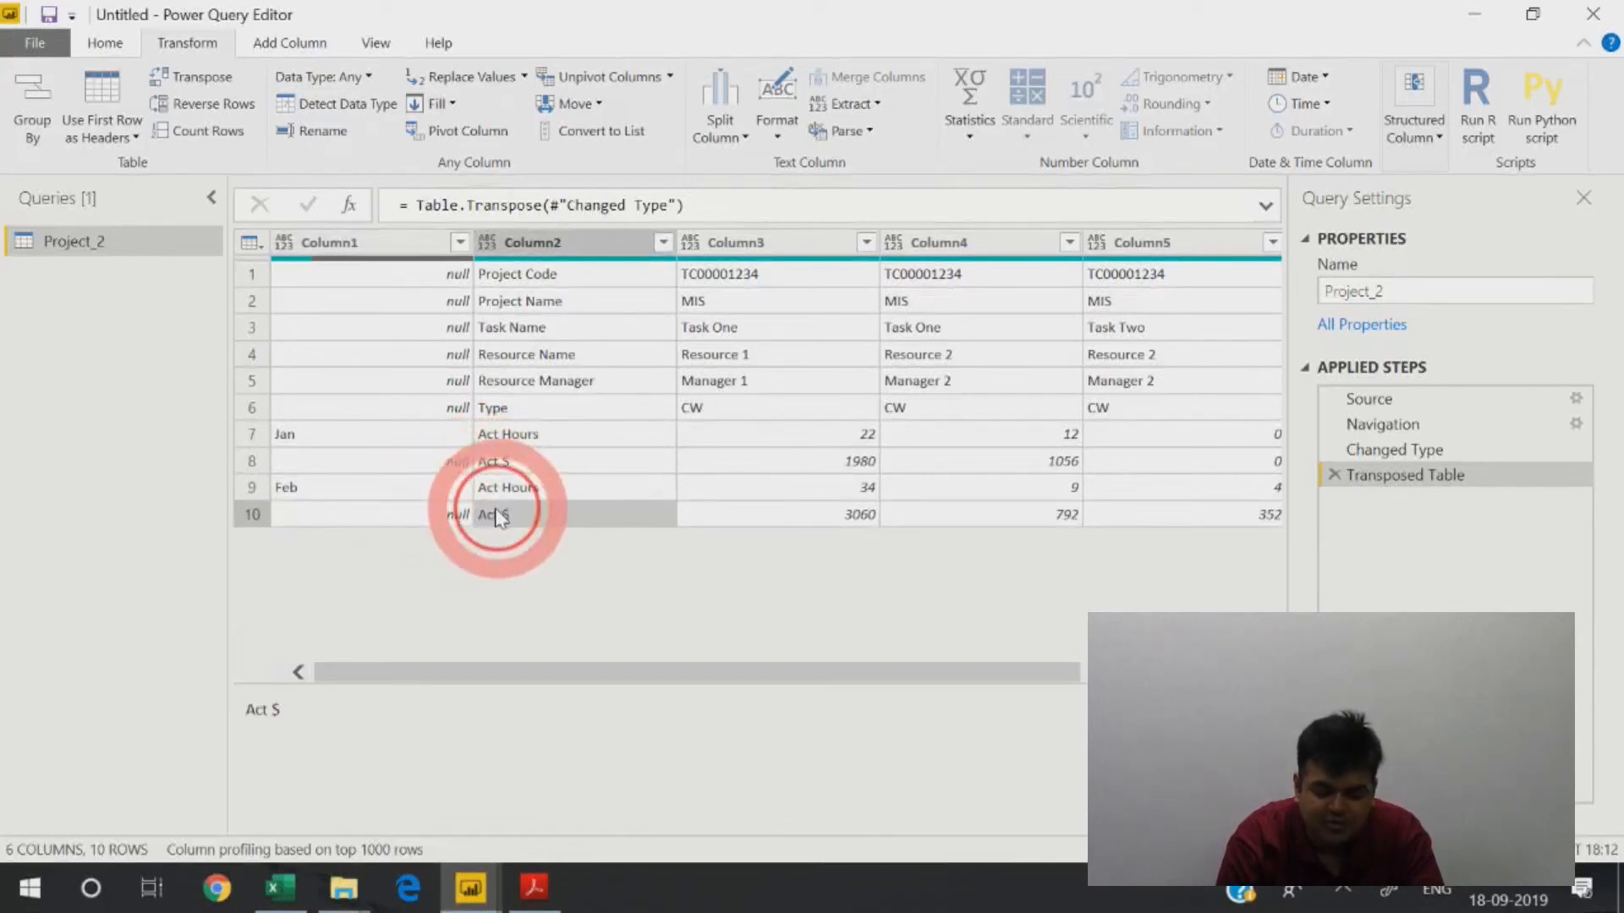
# Fill the Jan and Feb values down through the null cells of Column1.
pyautogui.click(364, 243)
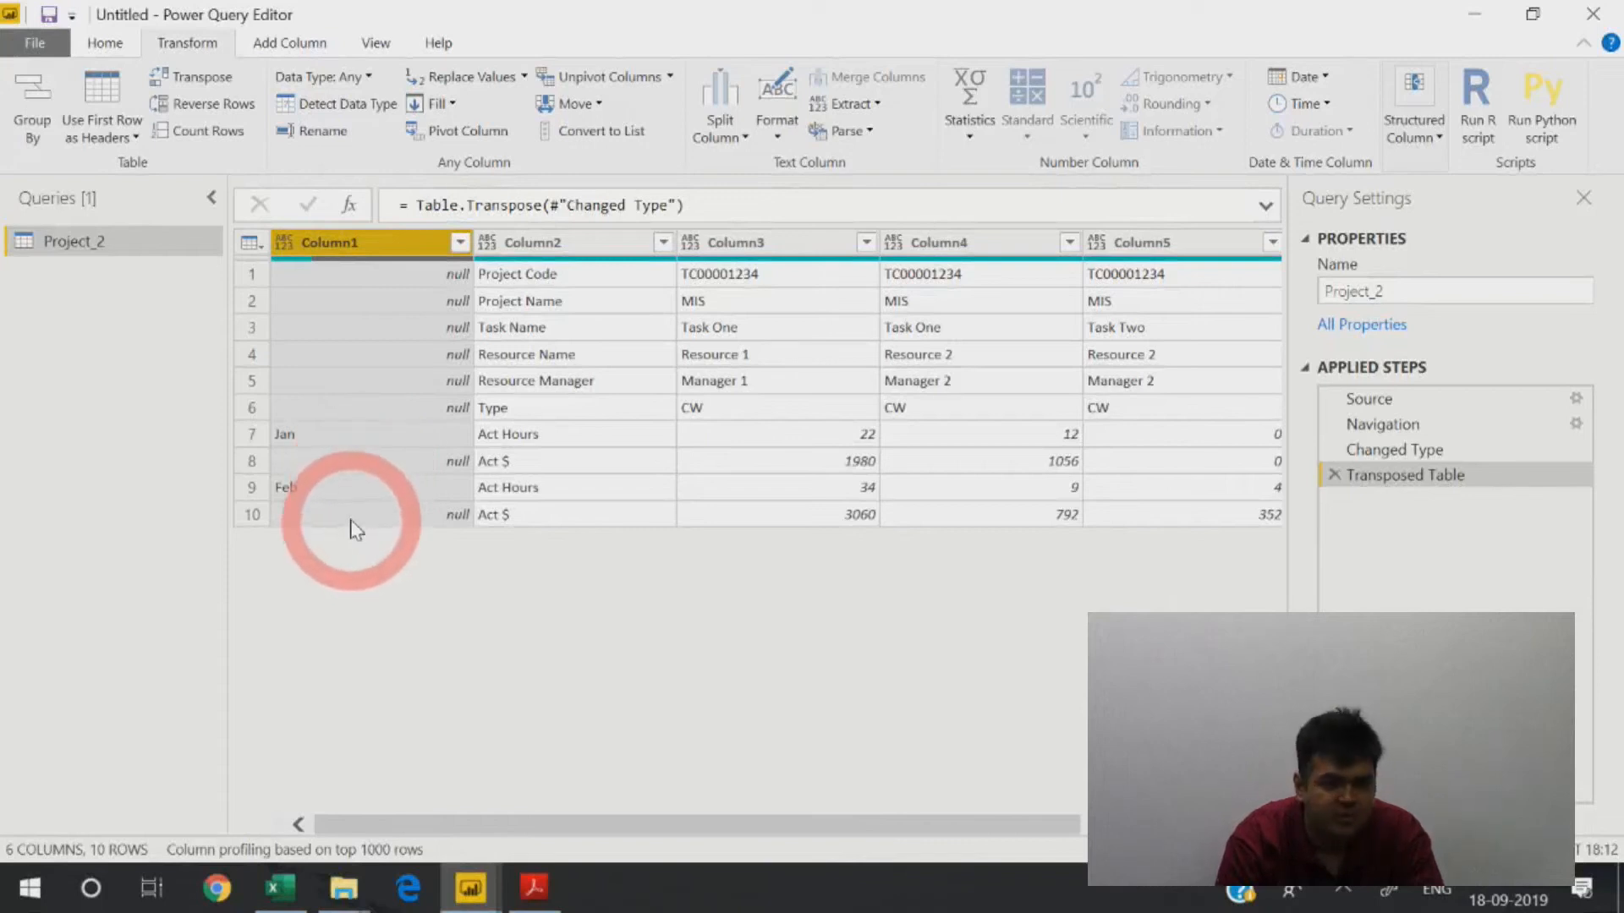
pyautogui.click(440, 104)
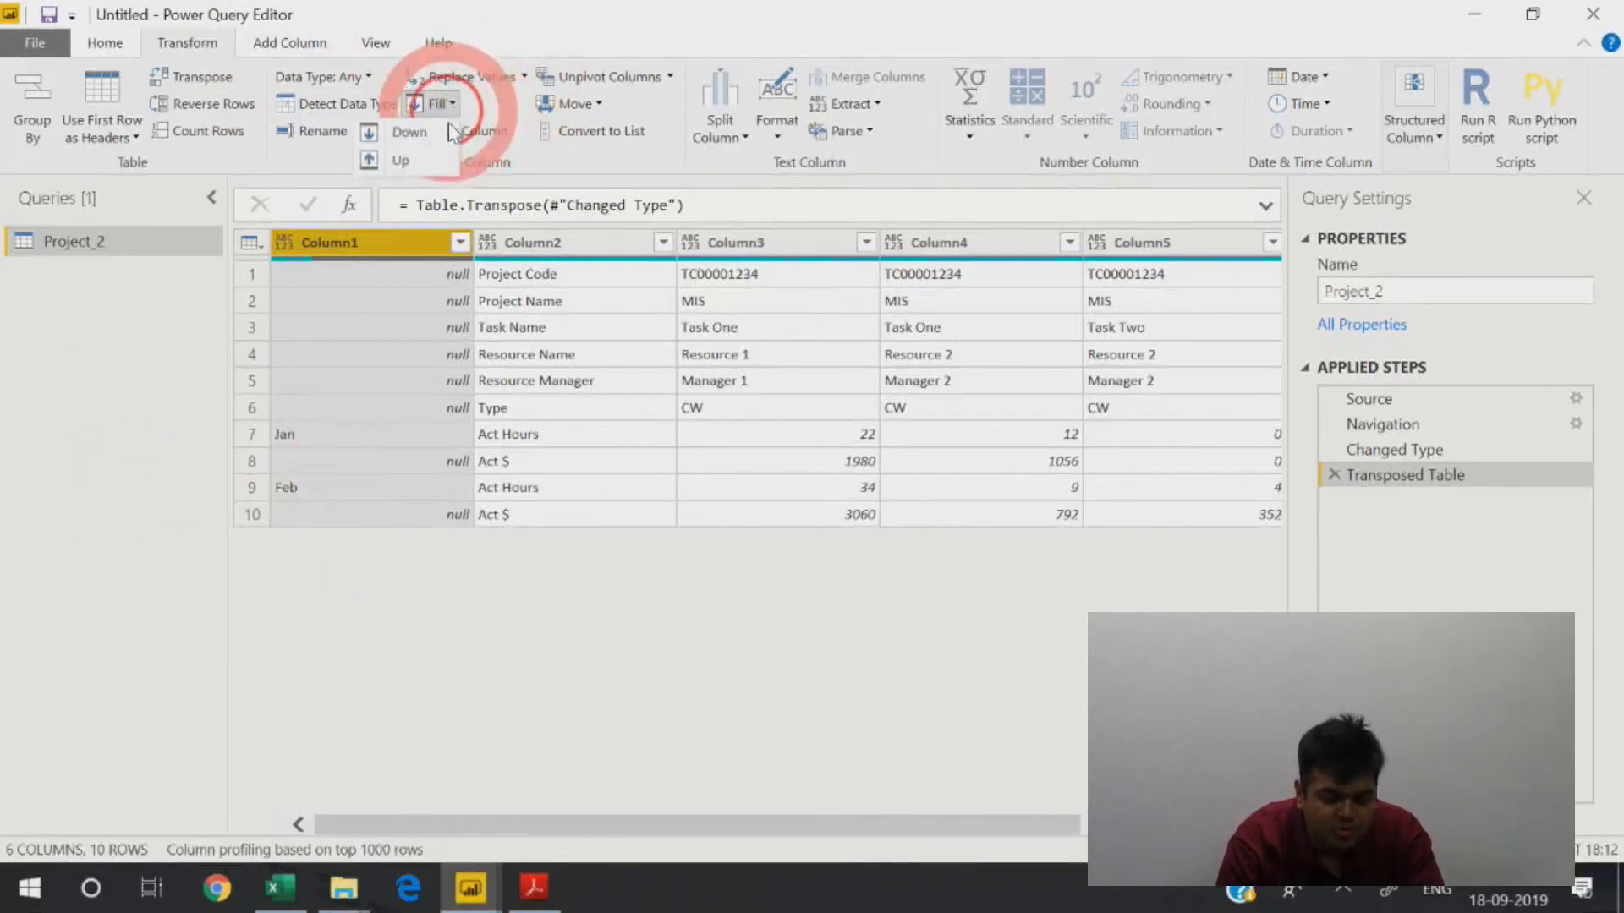
pyautogui.click(409, 131)
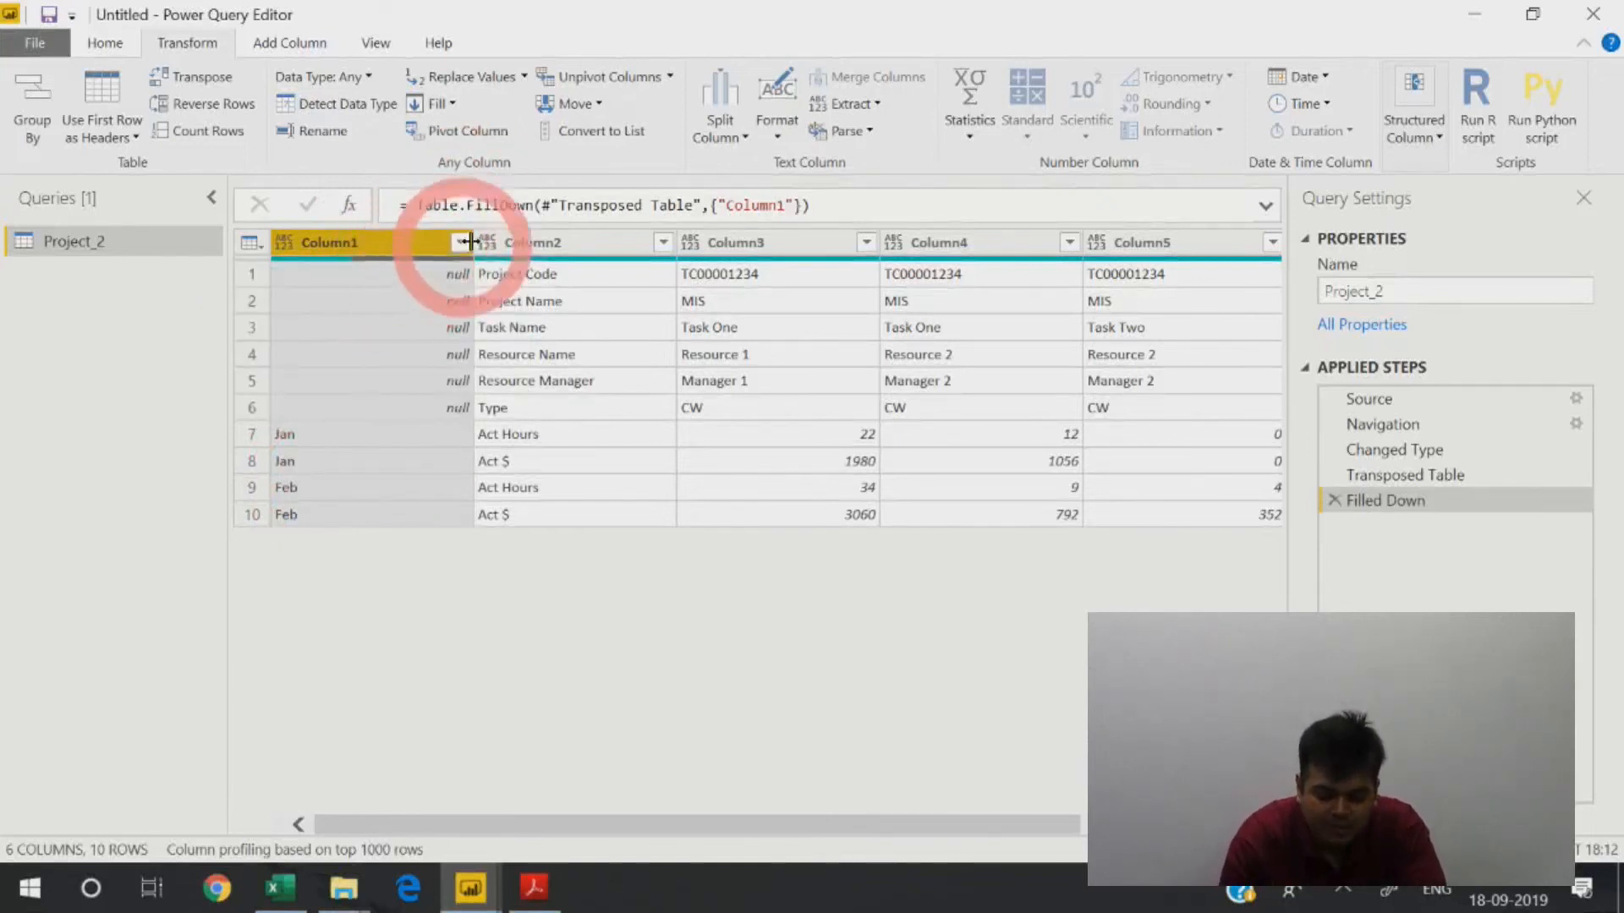
# Try to merge Column1 and Column2 into a single column with a space as separator.
pyautogui.keyDown('ctrl'); pyautogui.click(514, 242); pyautogui.keyUp('ctrl')
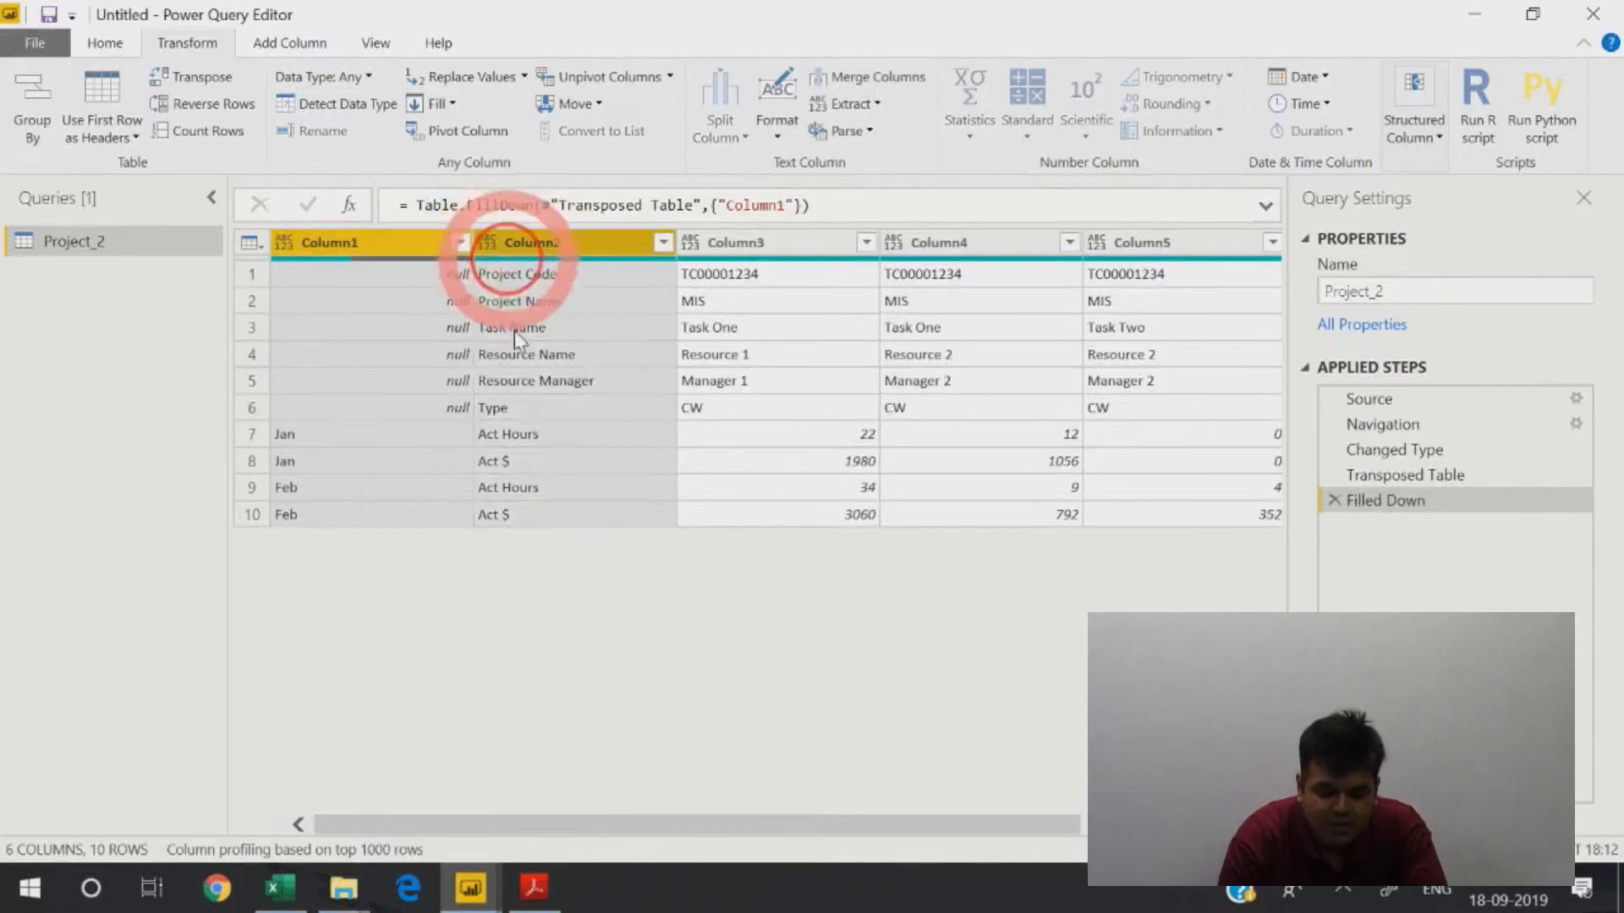
pyautogui.rightClick(394, 241)
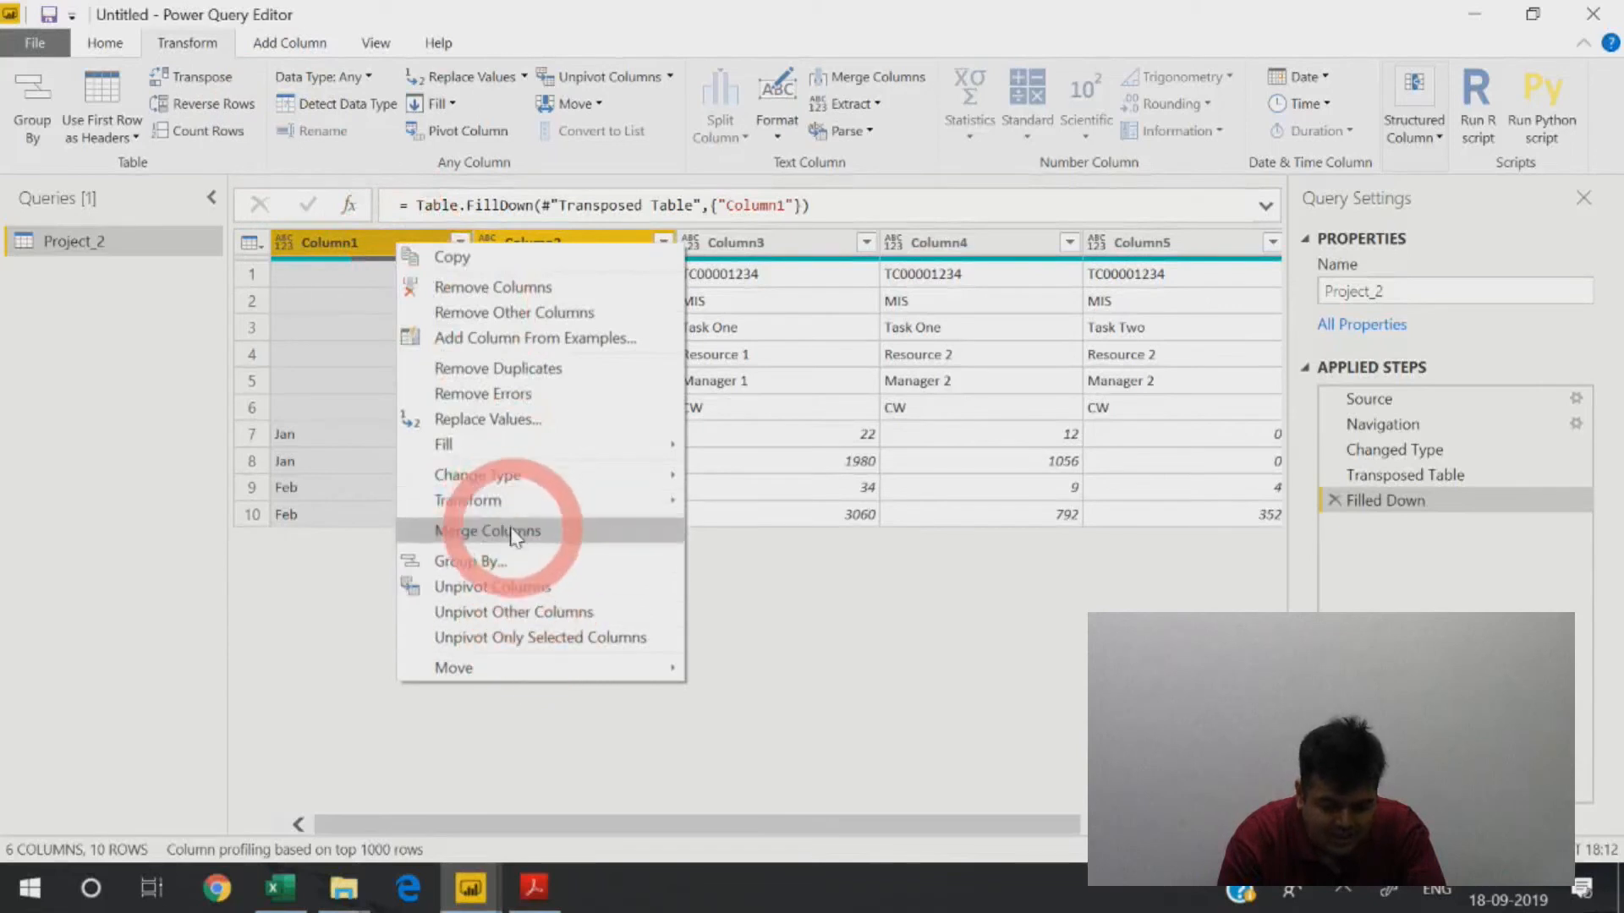
pyautogui.click(505, 531)
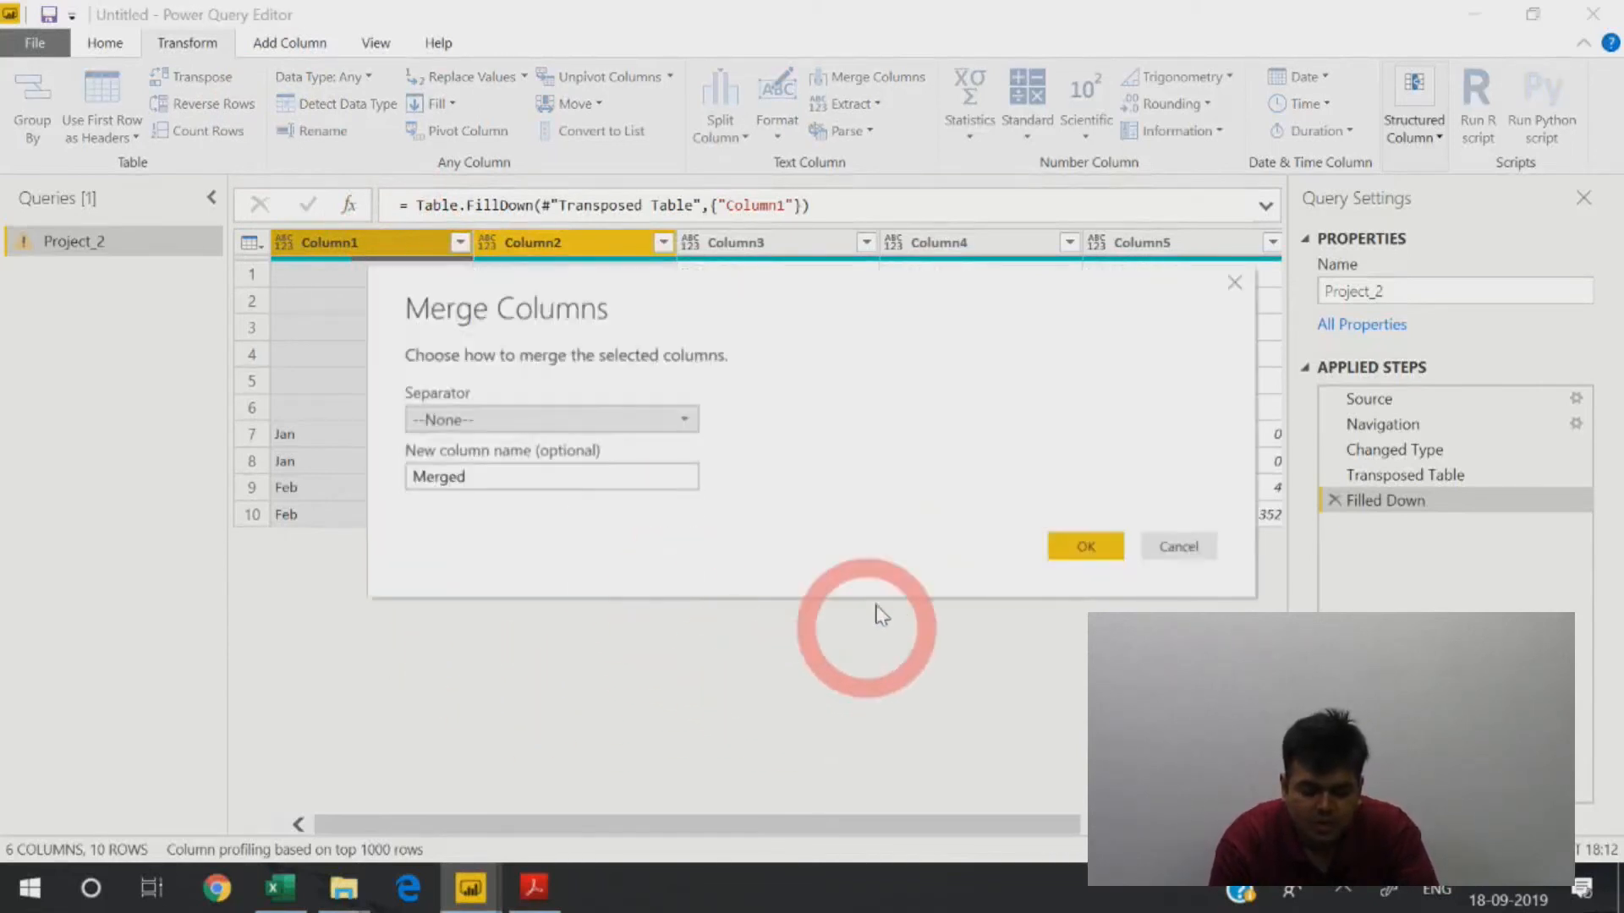
pyautogui.click(488, 423)
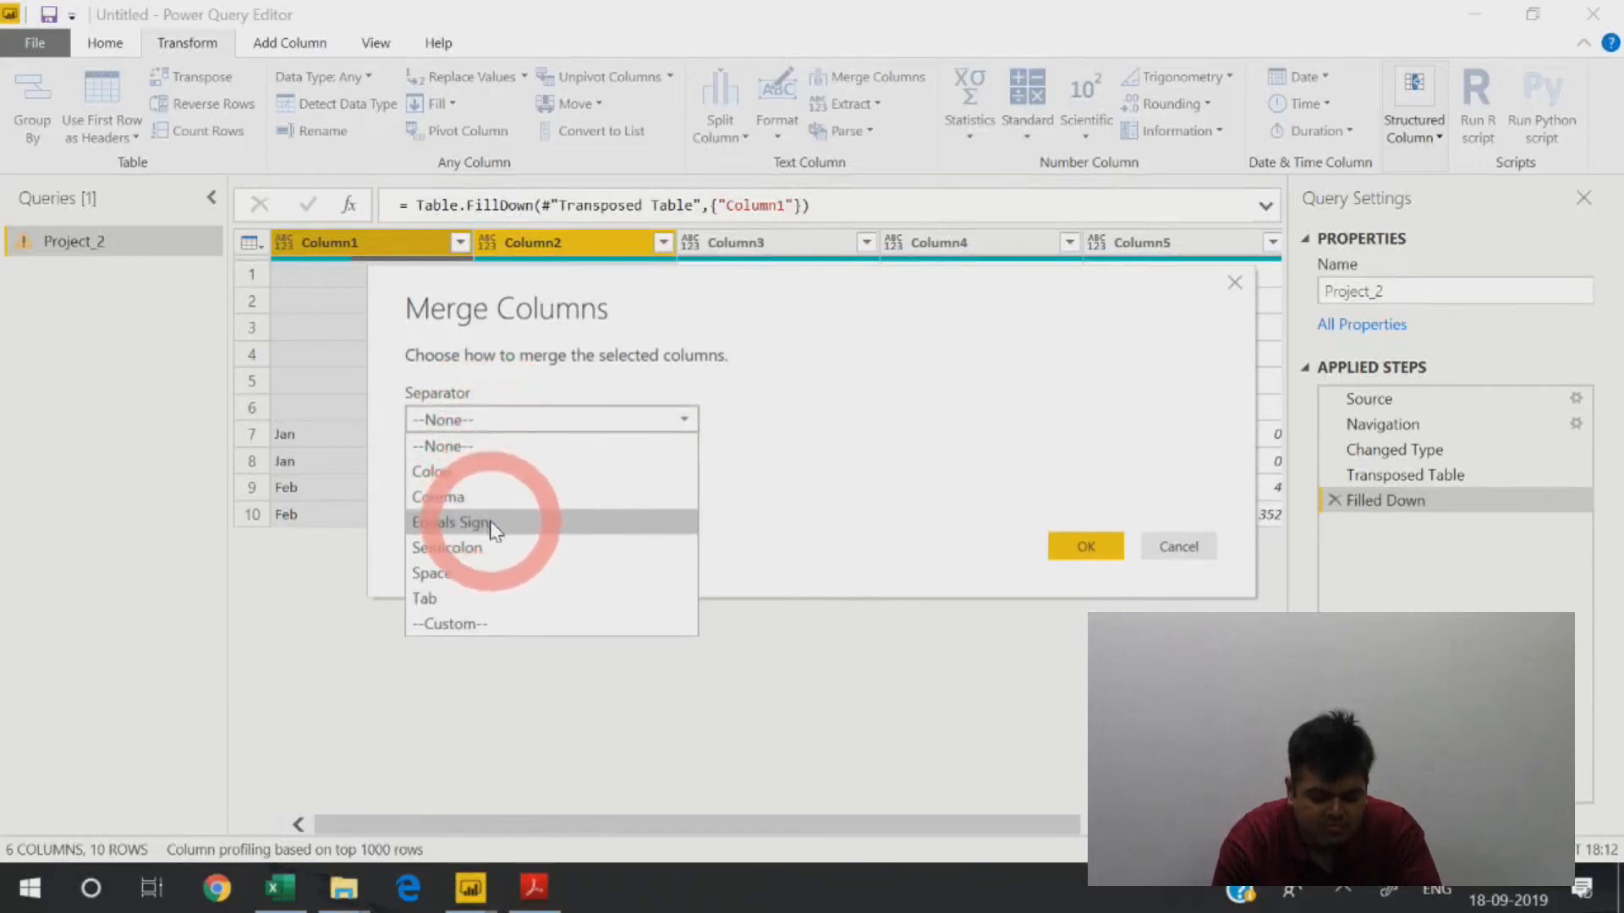
pyautogui.click(494, 574)
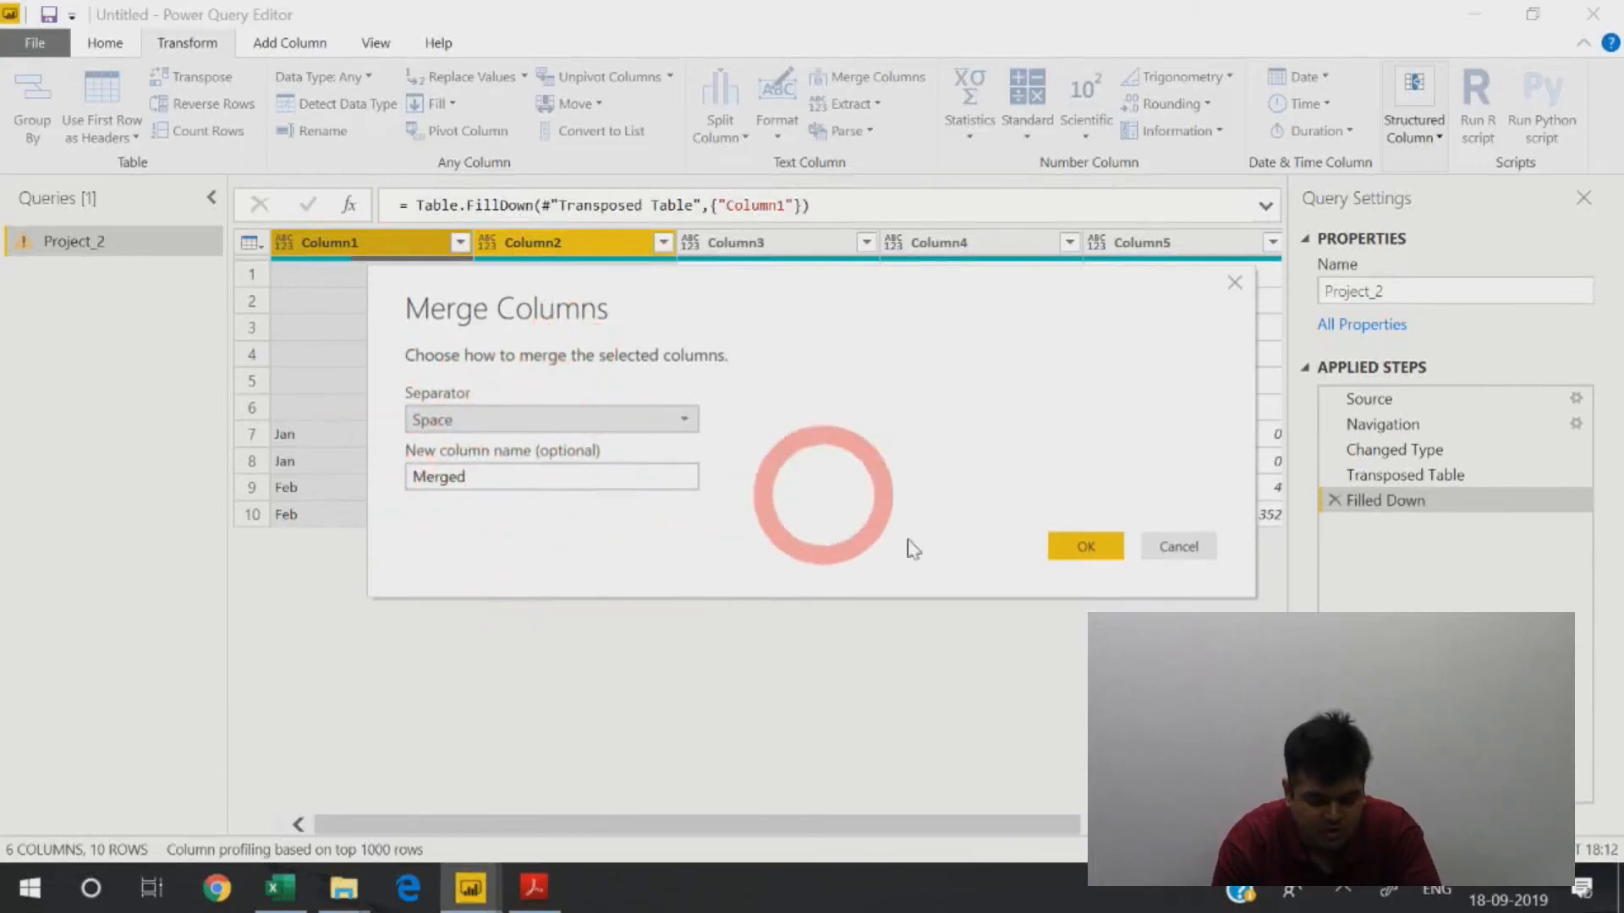
pyautogui.moveTo(489, 474); pyautogui.dragTo(373, 482)
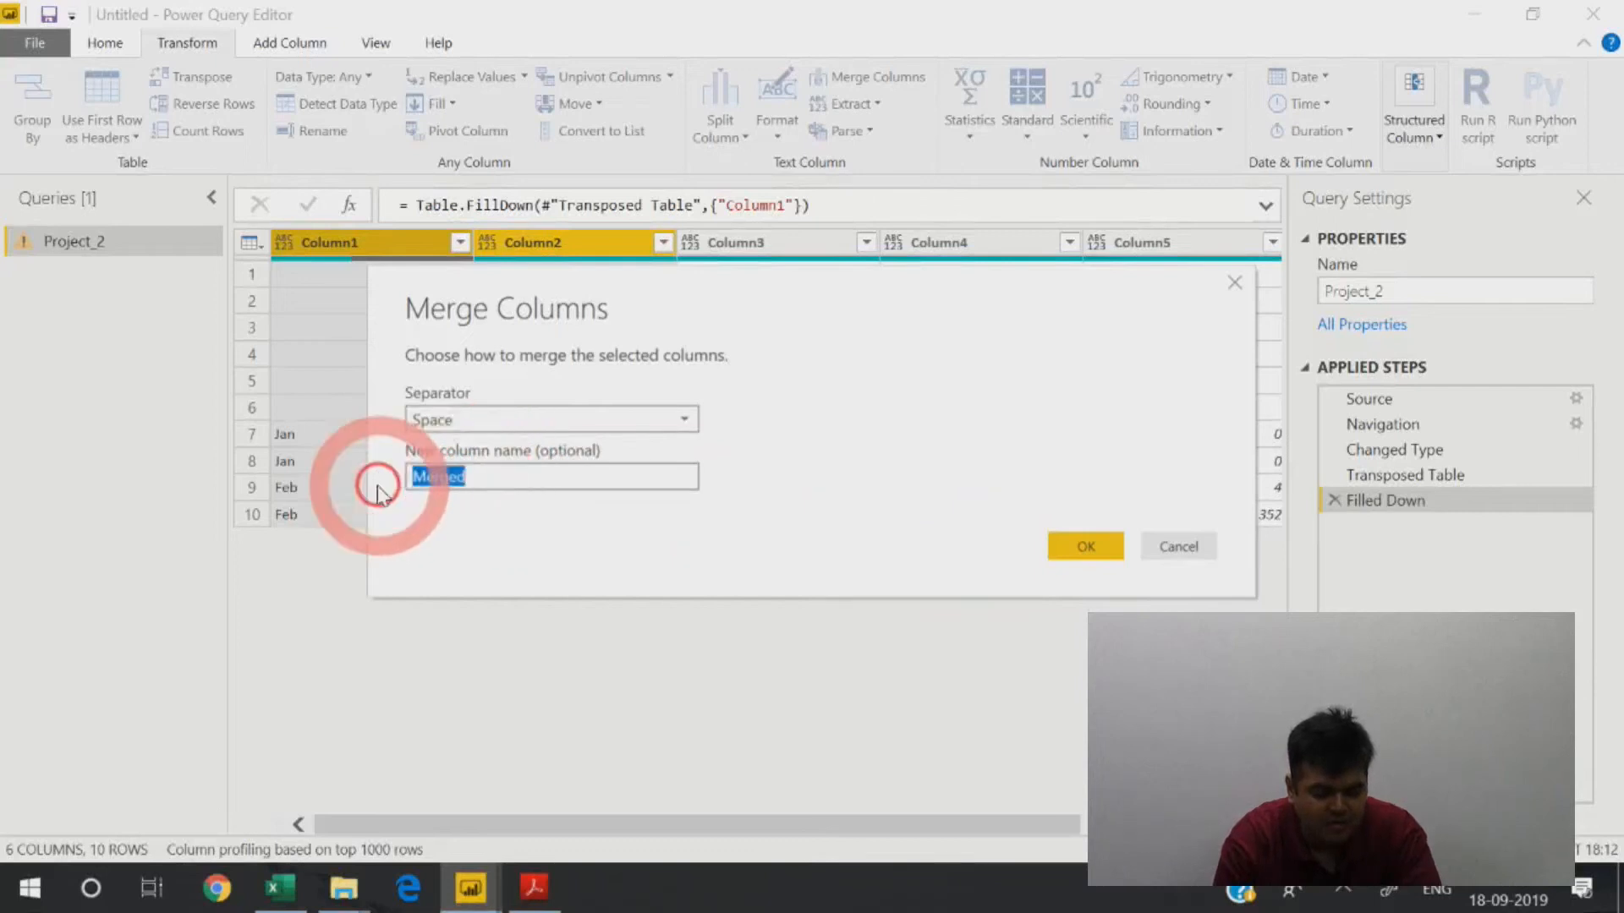
pyautogui.click(1085, 547)
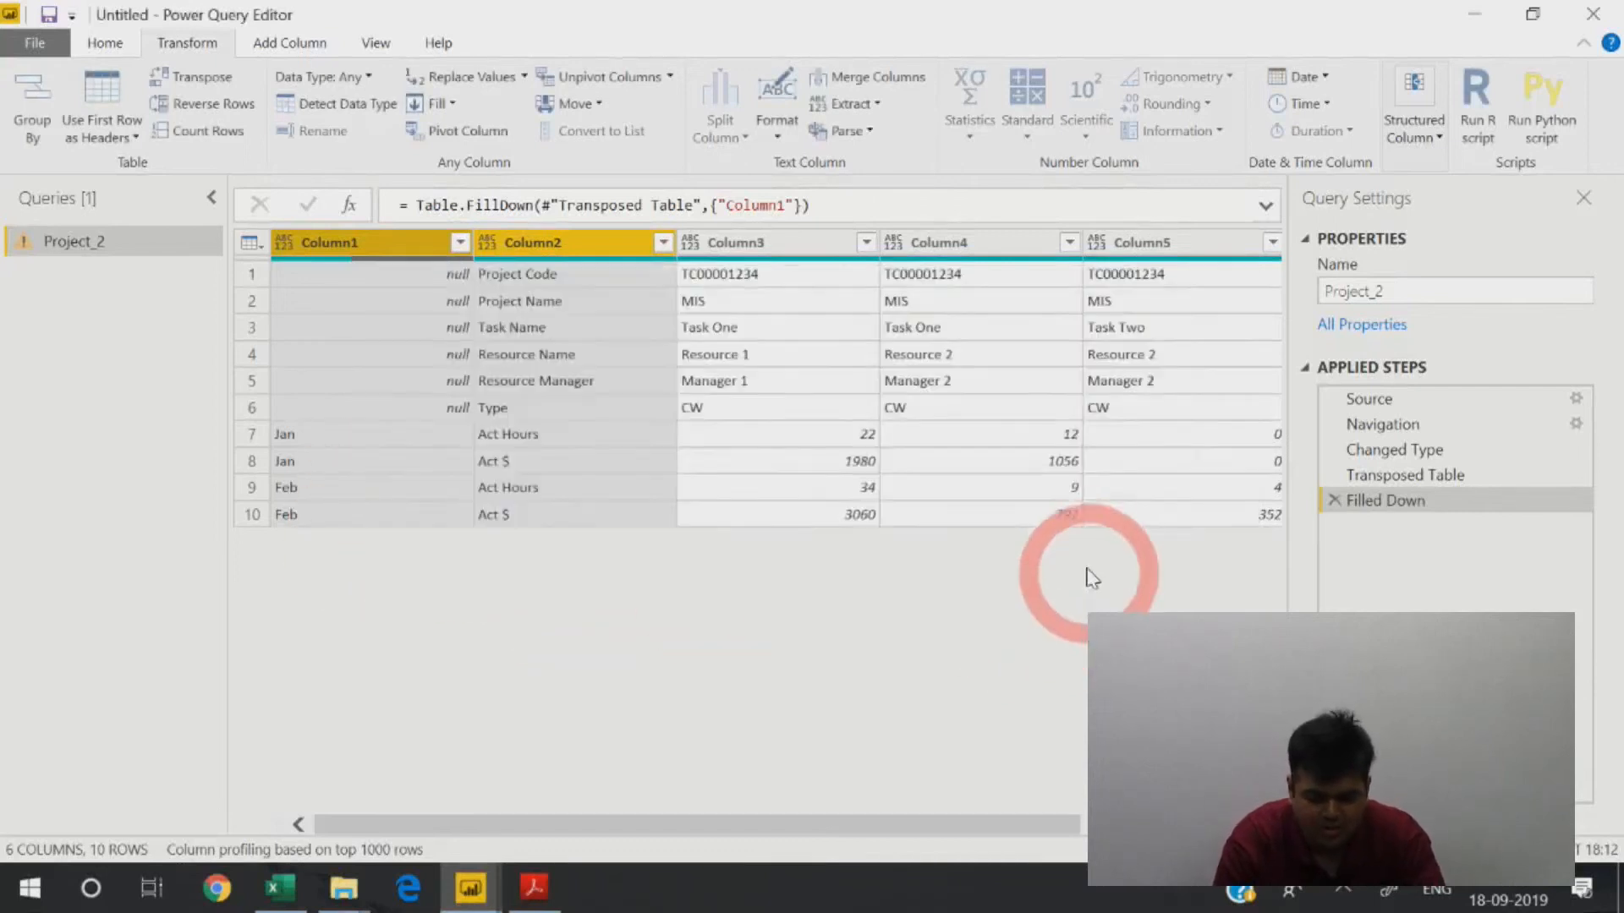
# Merge Column1 and Column2 with a space separator, and delete the resulting Merged Columns step.
pyautogui.rightClick(389, 243)
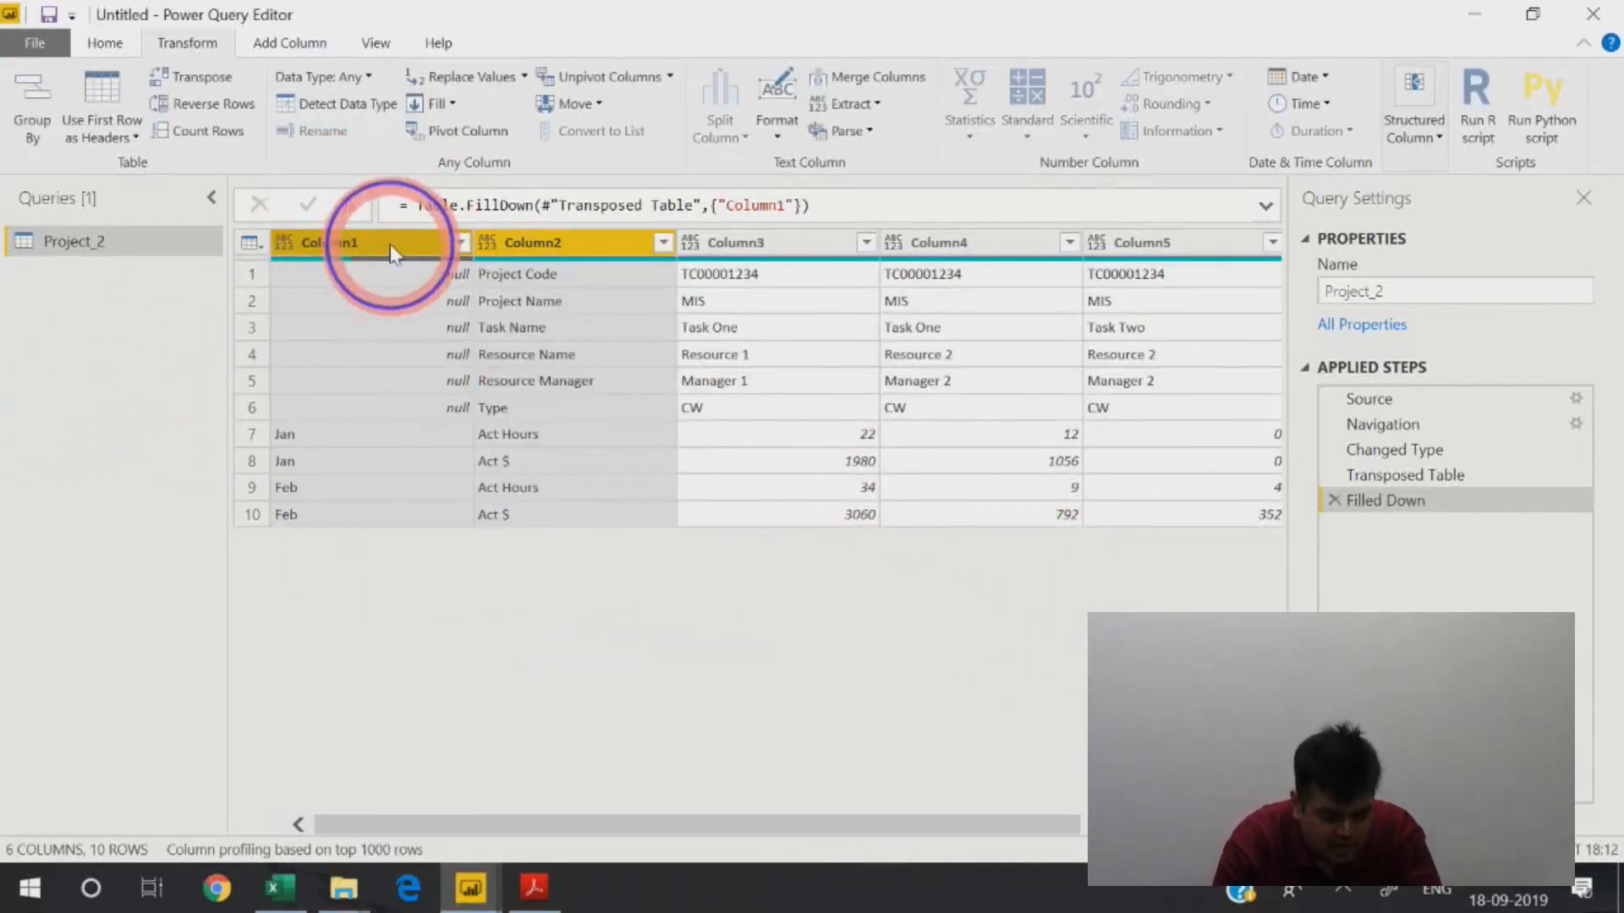
pyautogui.click(509, 528)
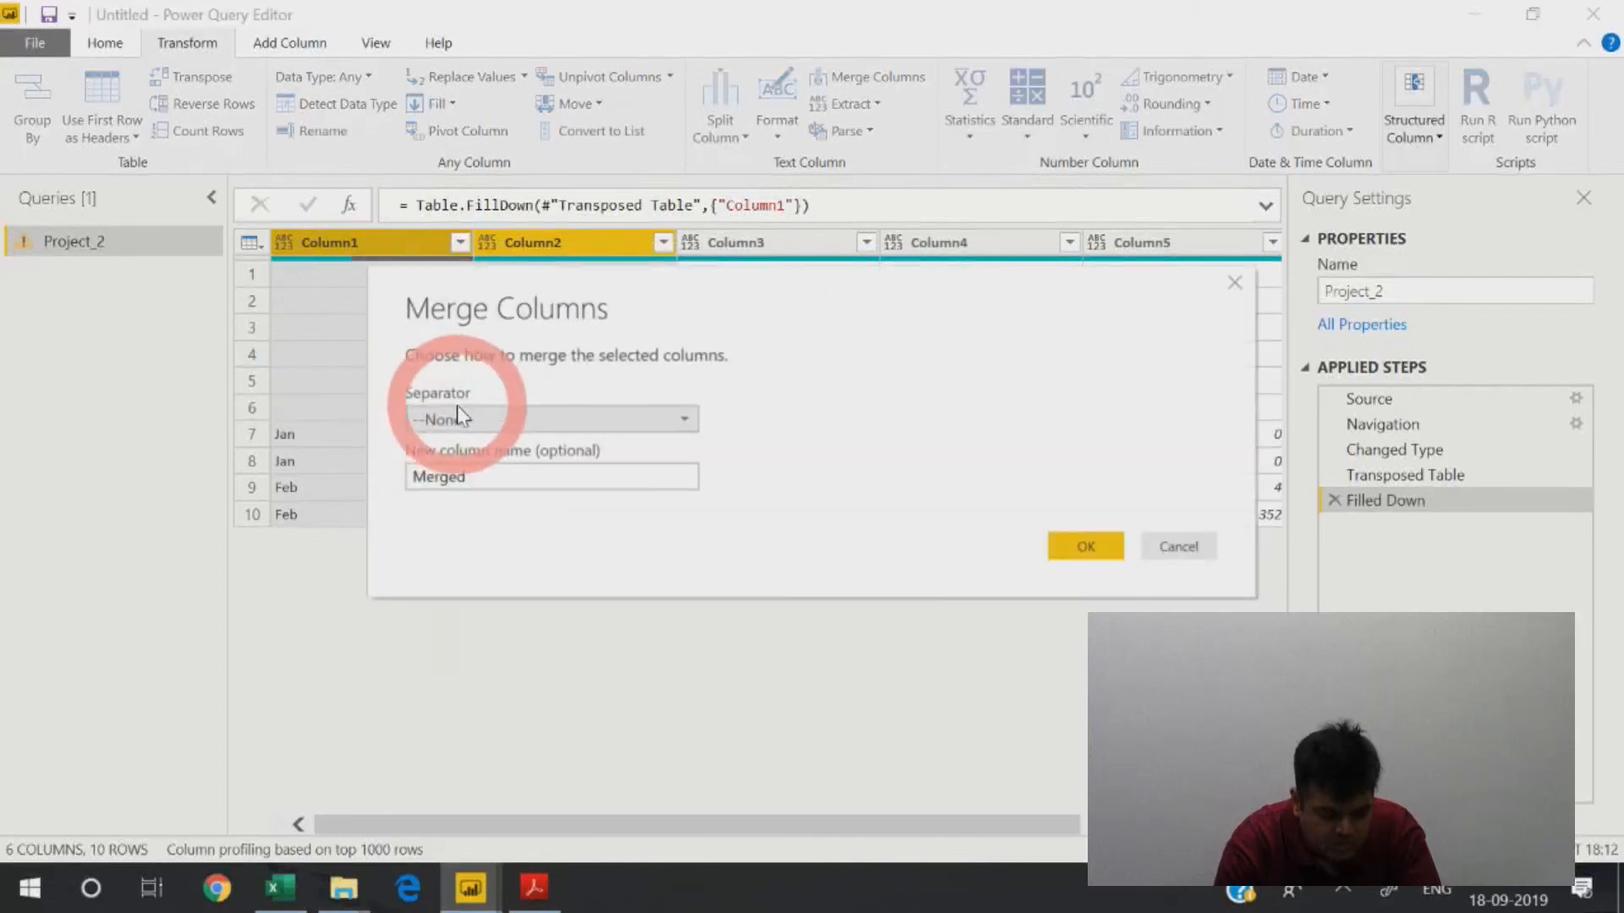
pyautogui.click(435, 416)
pyautogui.click(482, 591)
pyautogui.click(1084, 547)
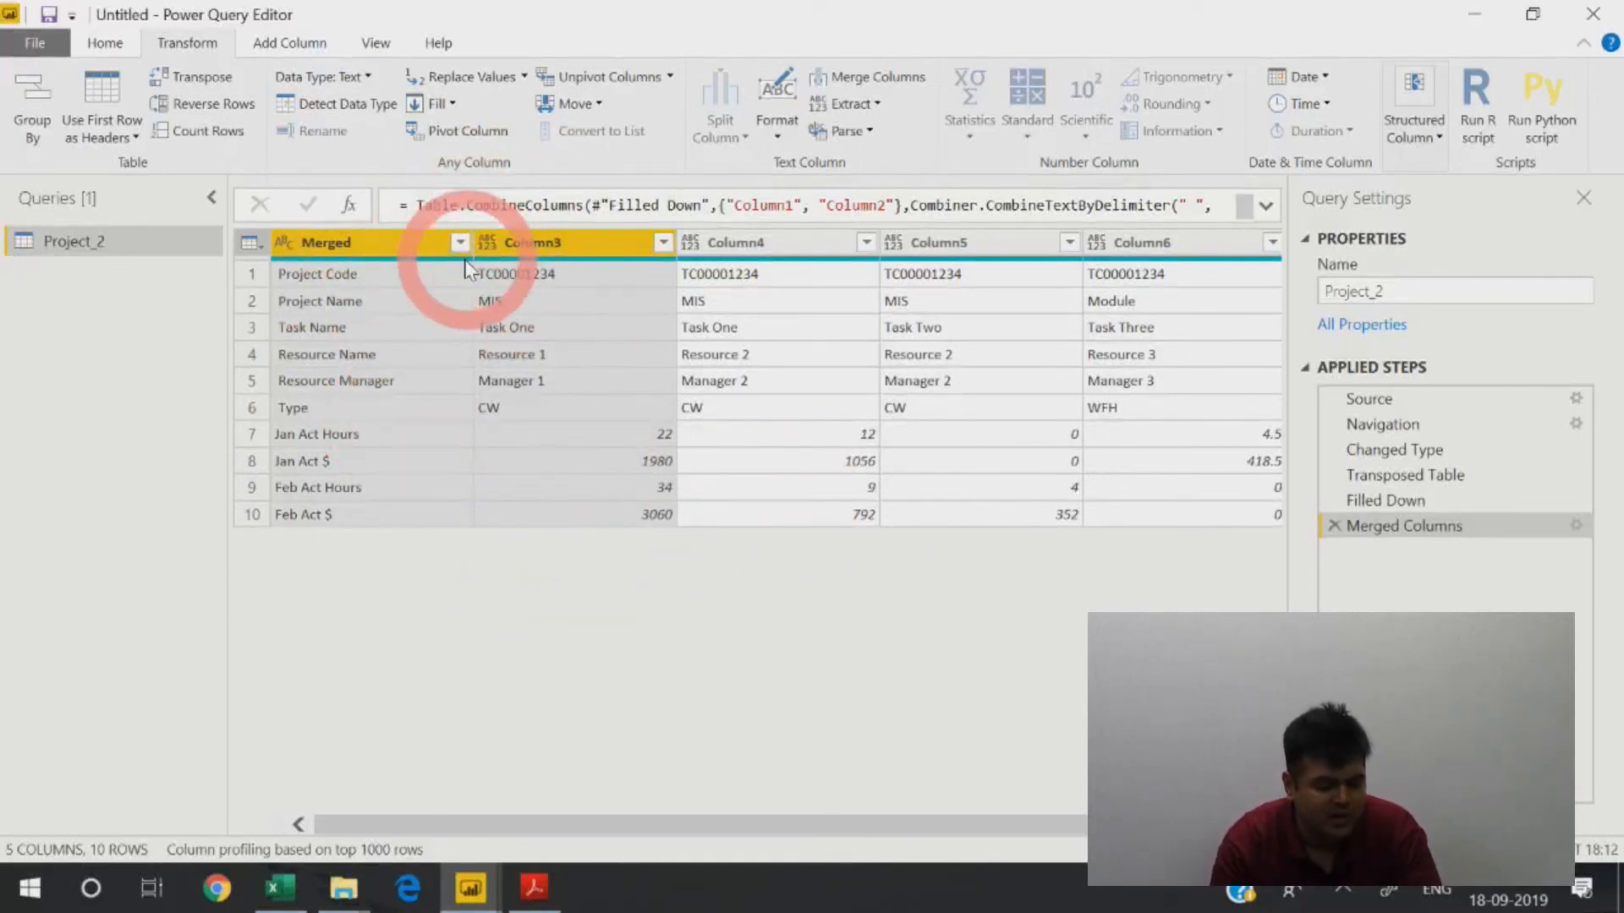
pyautogui.moveTo(466, 269)
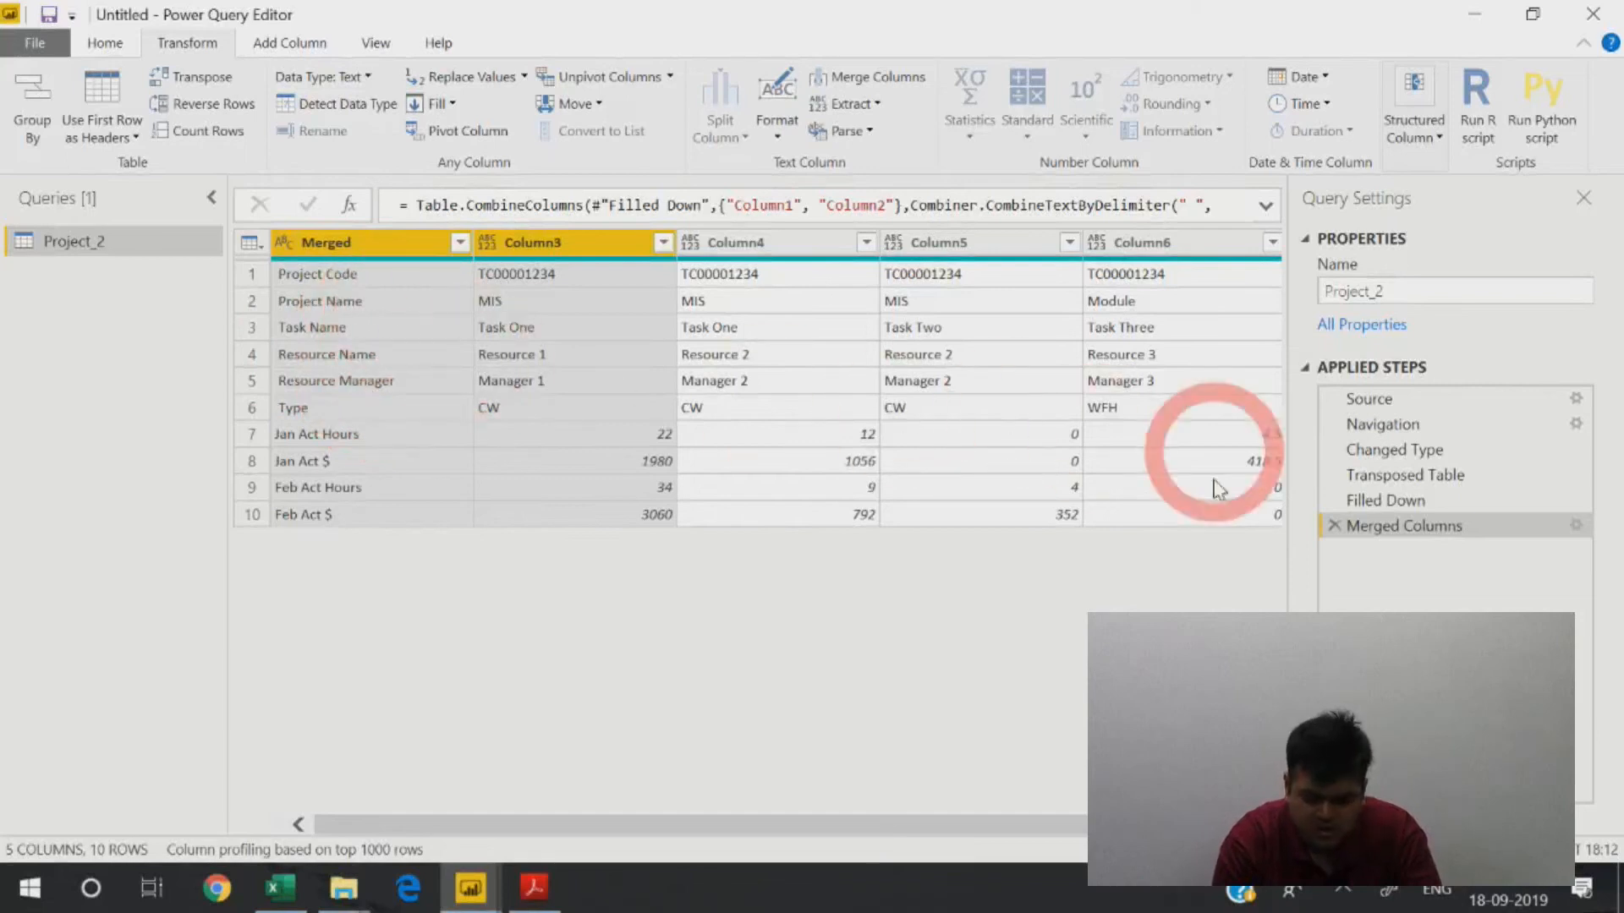
pyautogui.click(1334, 526)
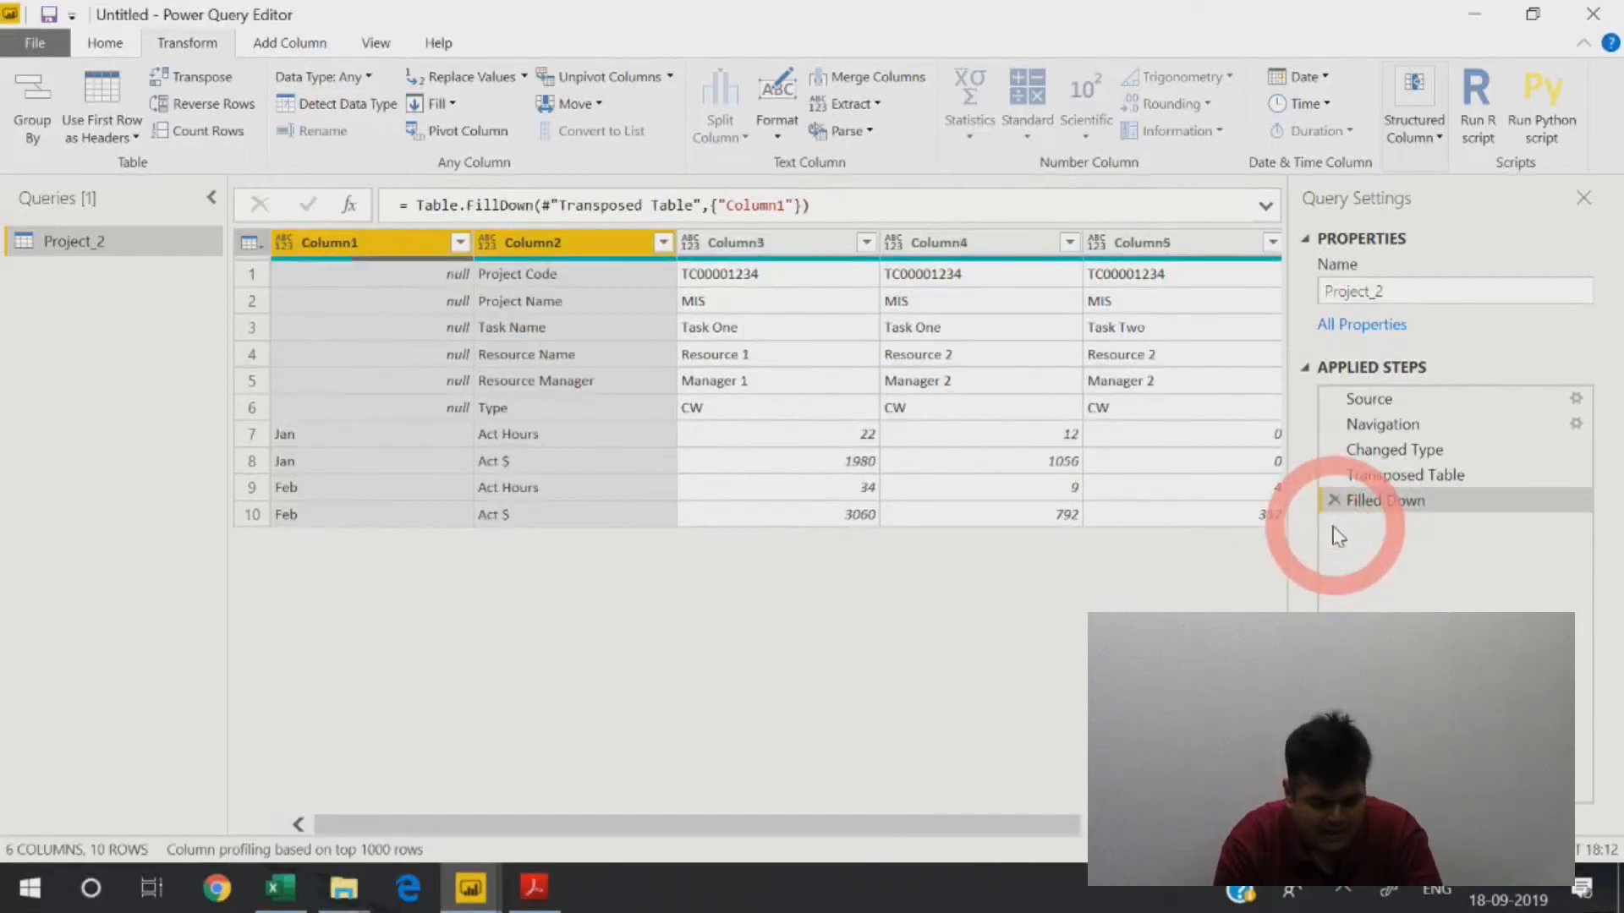
# Merge Column1 and Column2 into a single column named Merged, with no separator.
pyautogui.rightClick(435, 243)
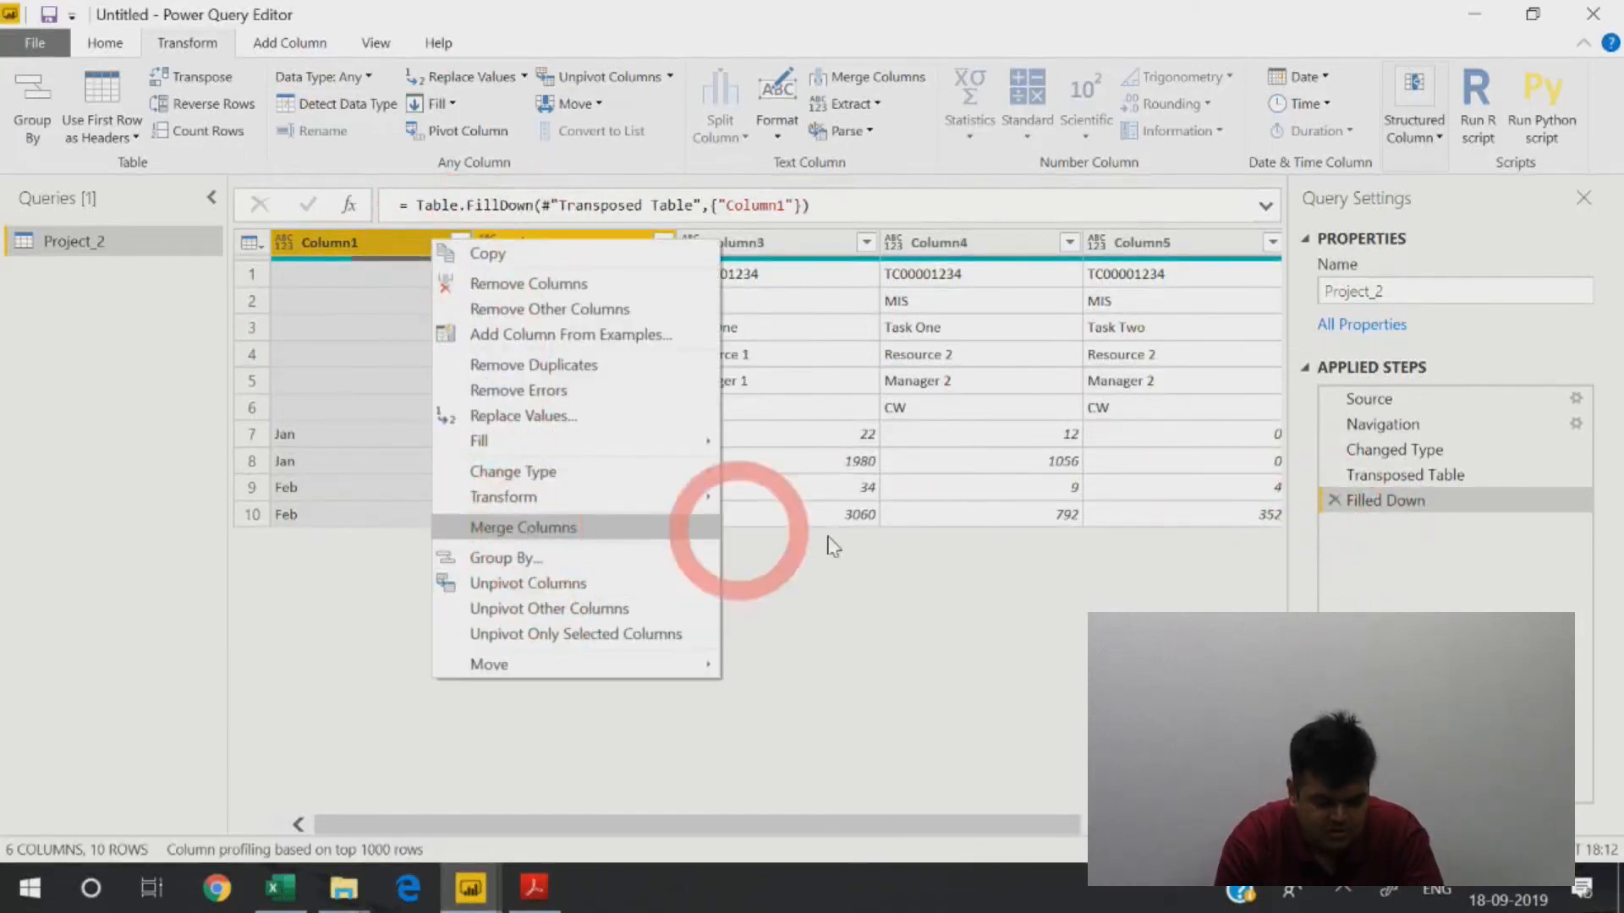
pyautogui.click(541, 527)
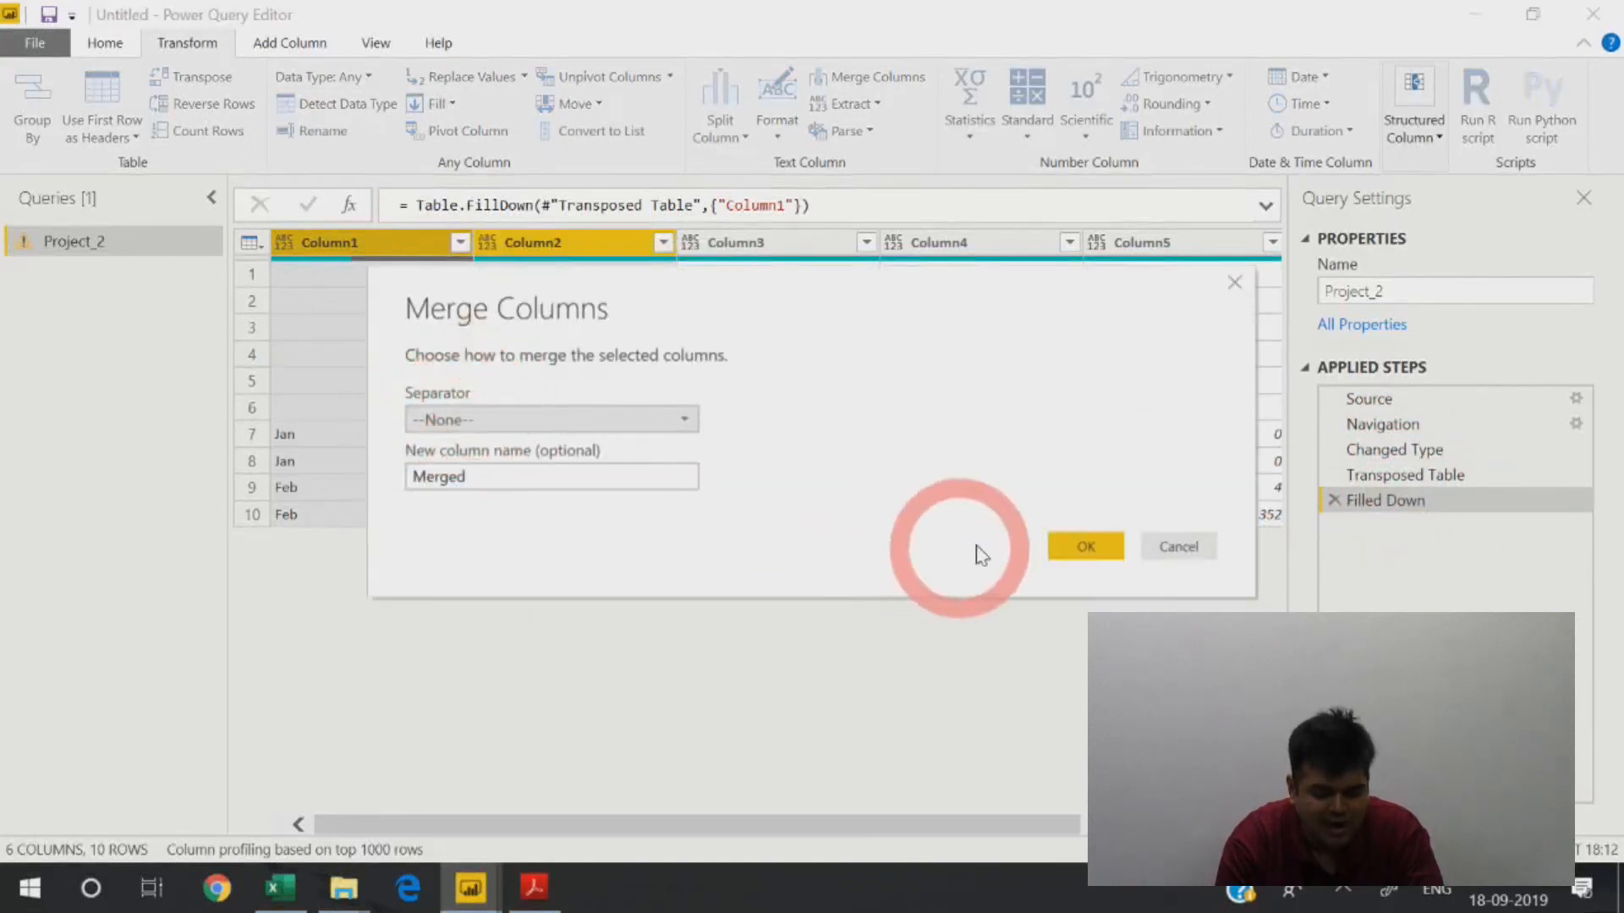
pyautogui.click(1085, 545)
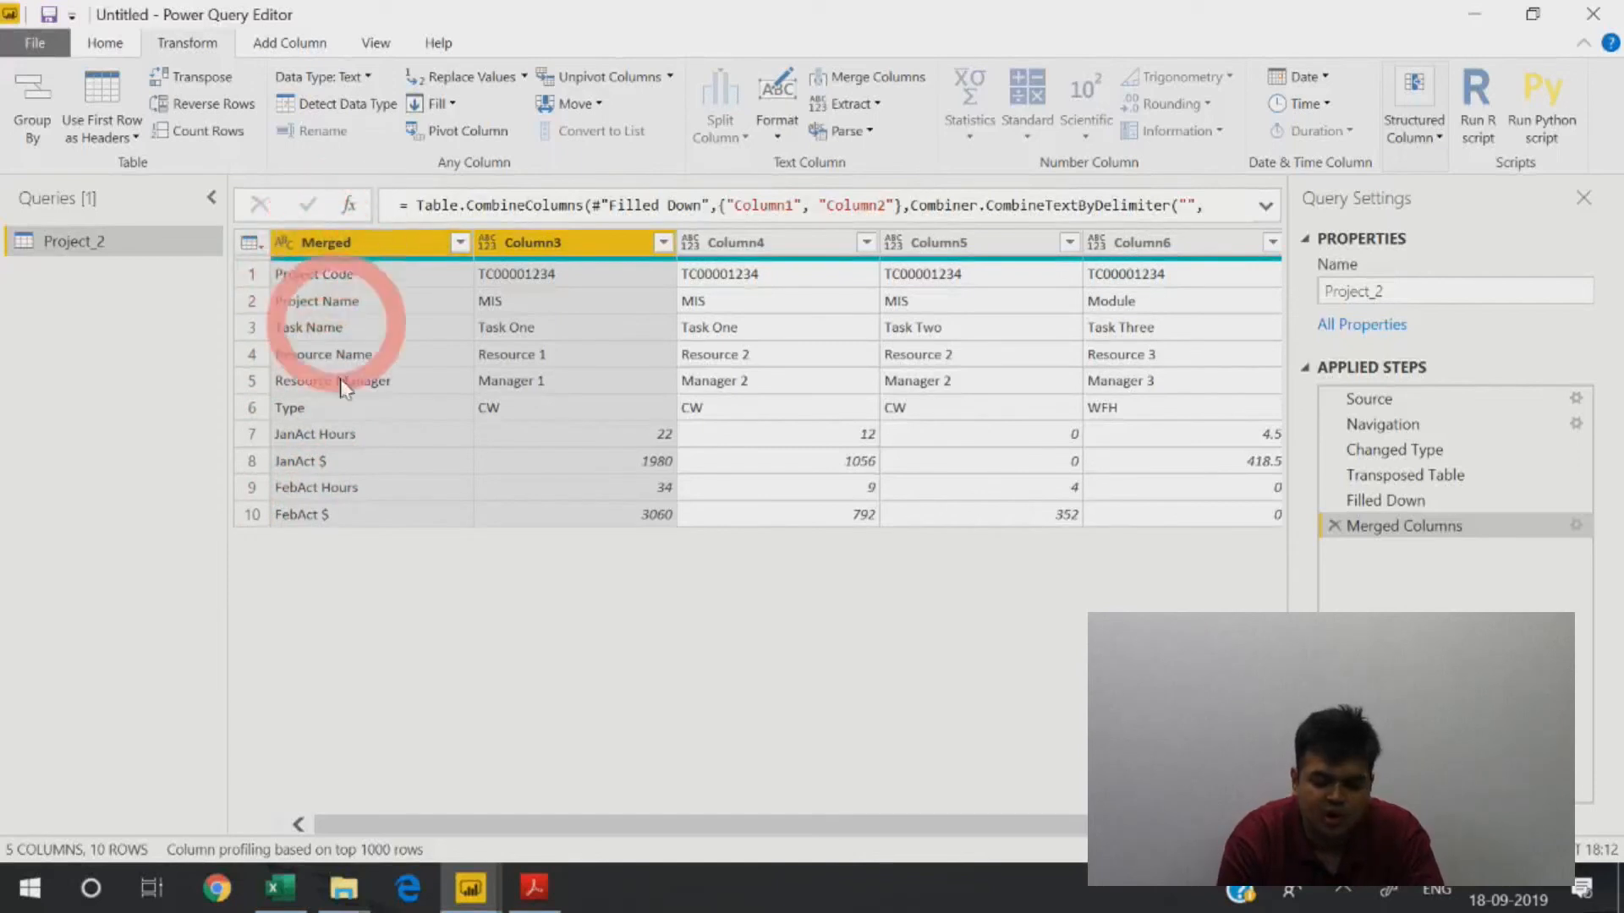
pyautogui.click(406, 407)
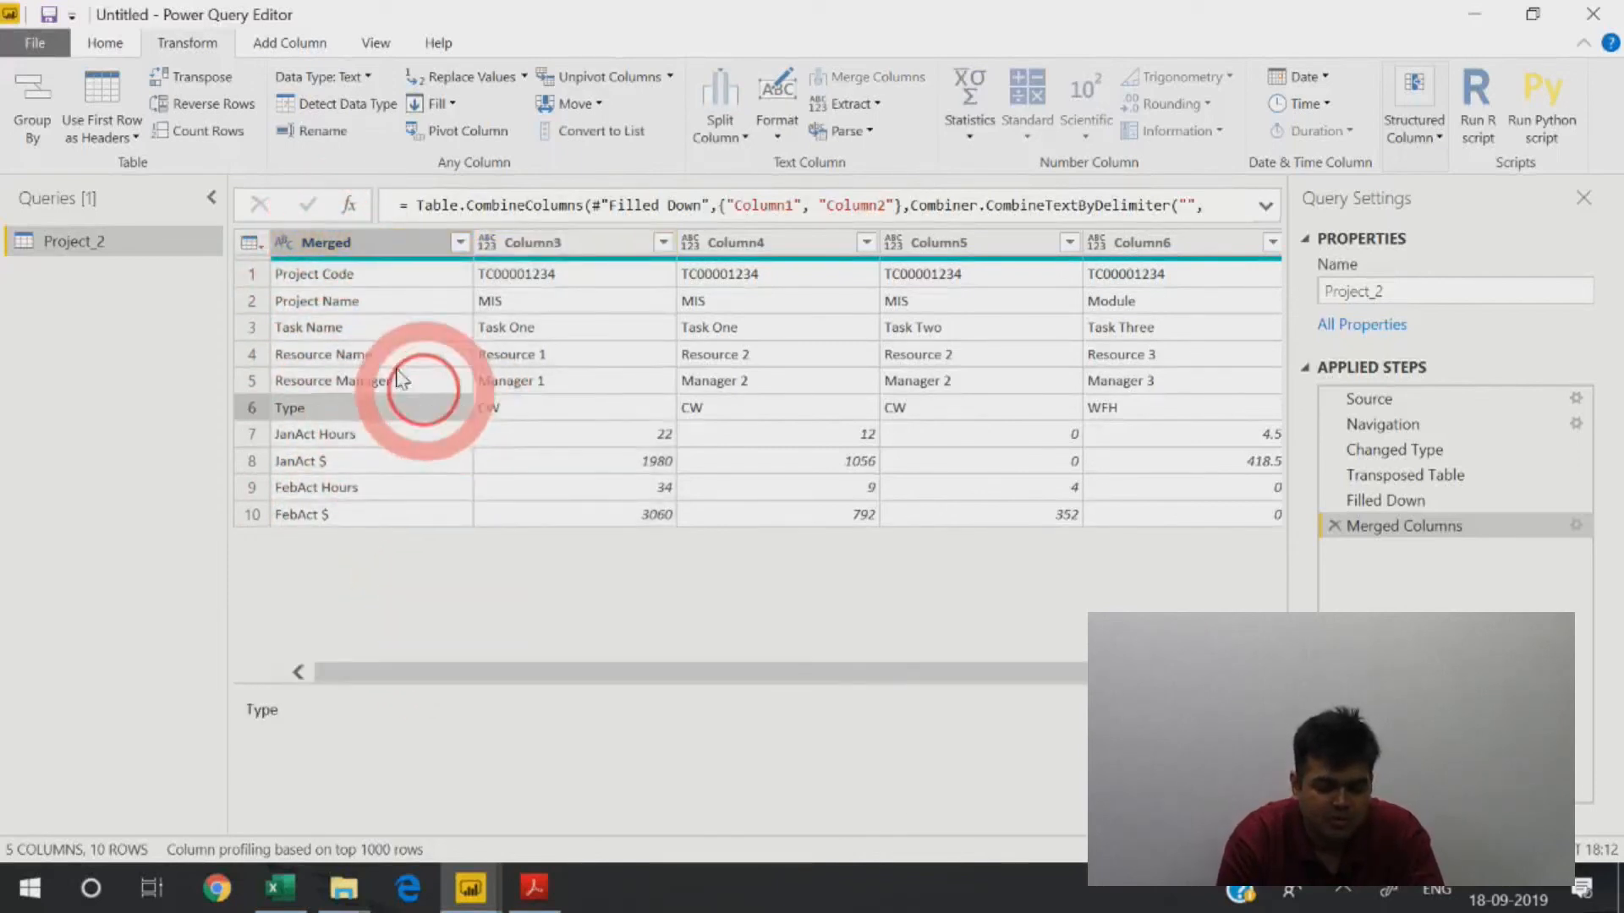
# Transpose the table back and review the merged Jan and Feb labels in its first row.
pyautogui.click(202, 77)
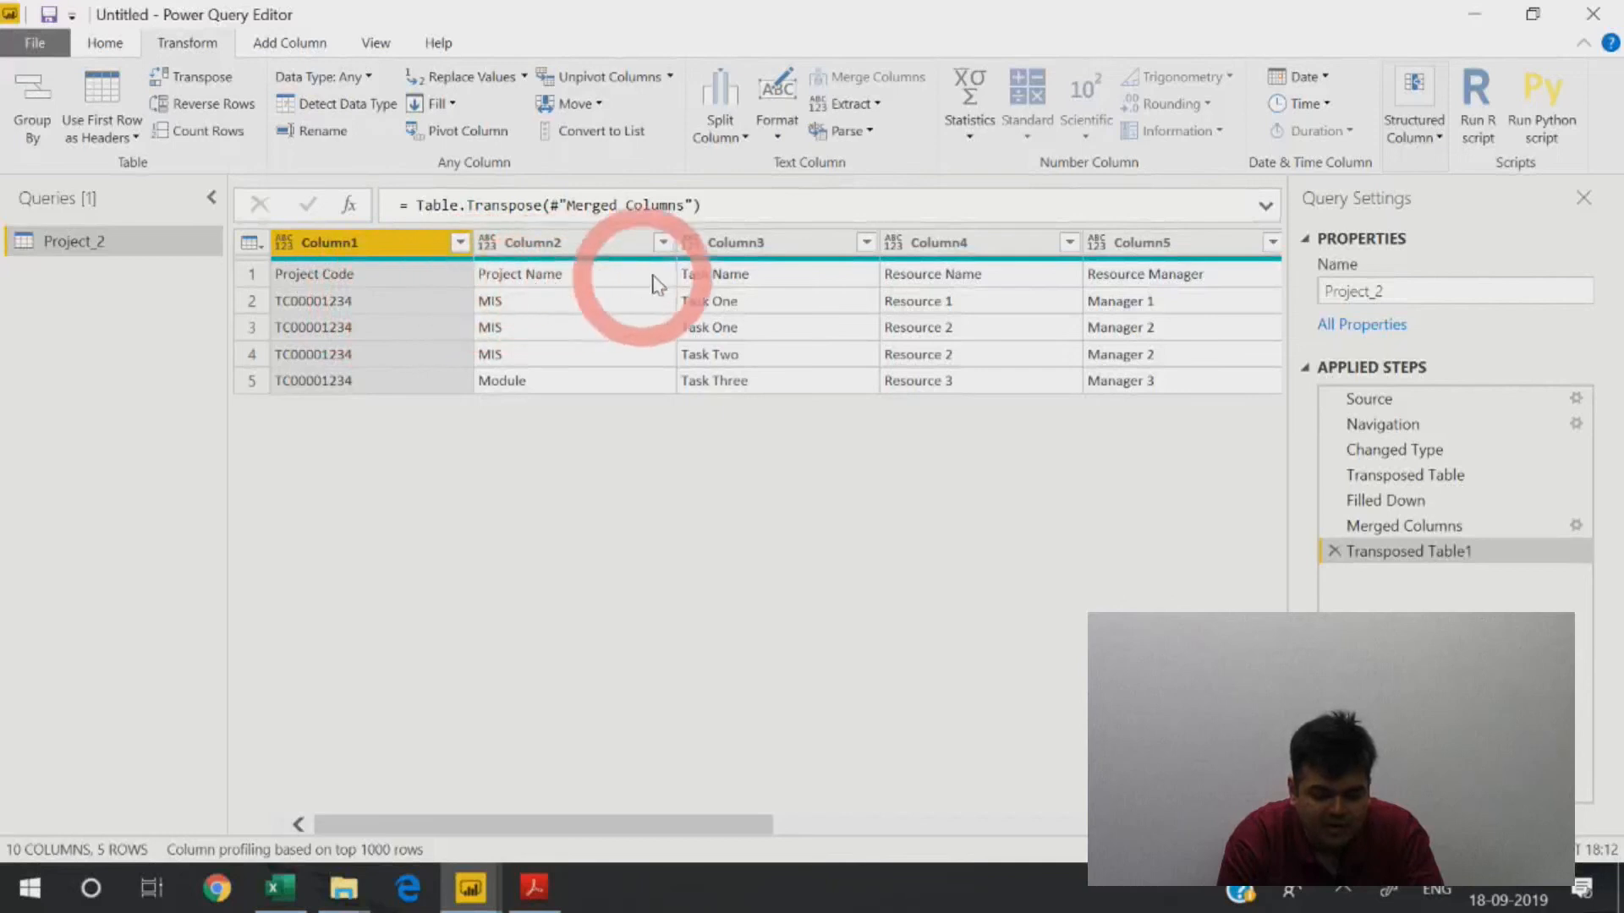
pyautogui.moveTo(682, 841); pyautogui.dragTo(1209, 833)
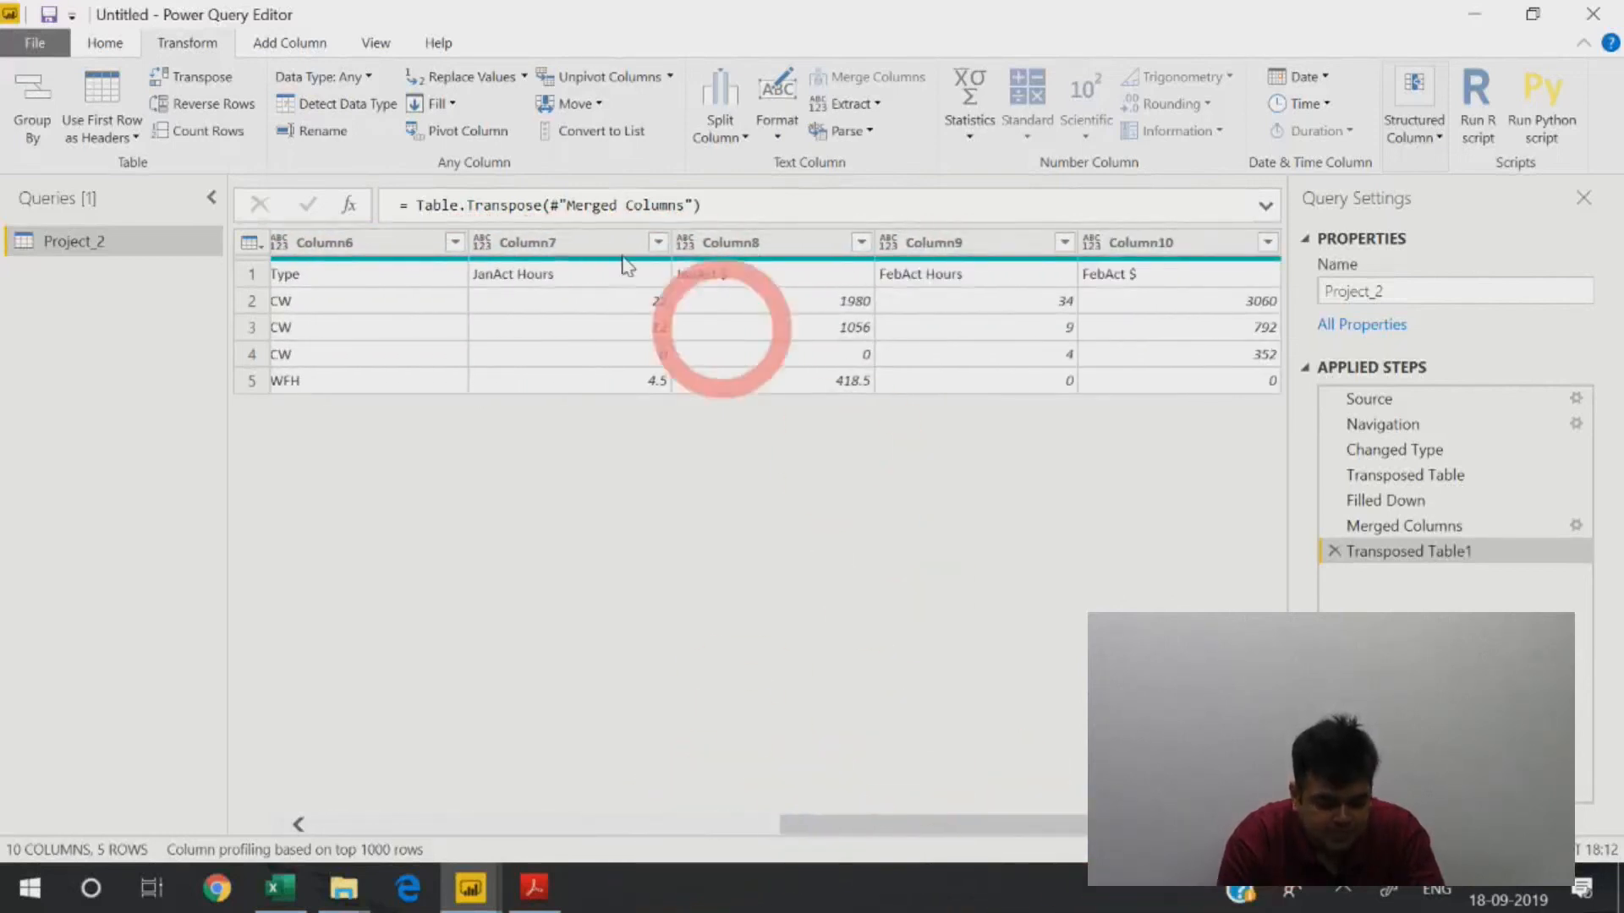
pyautogui.click(589, 279)
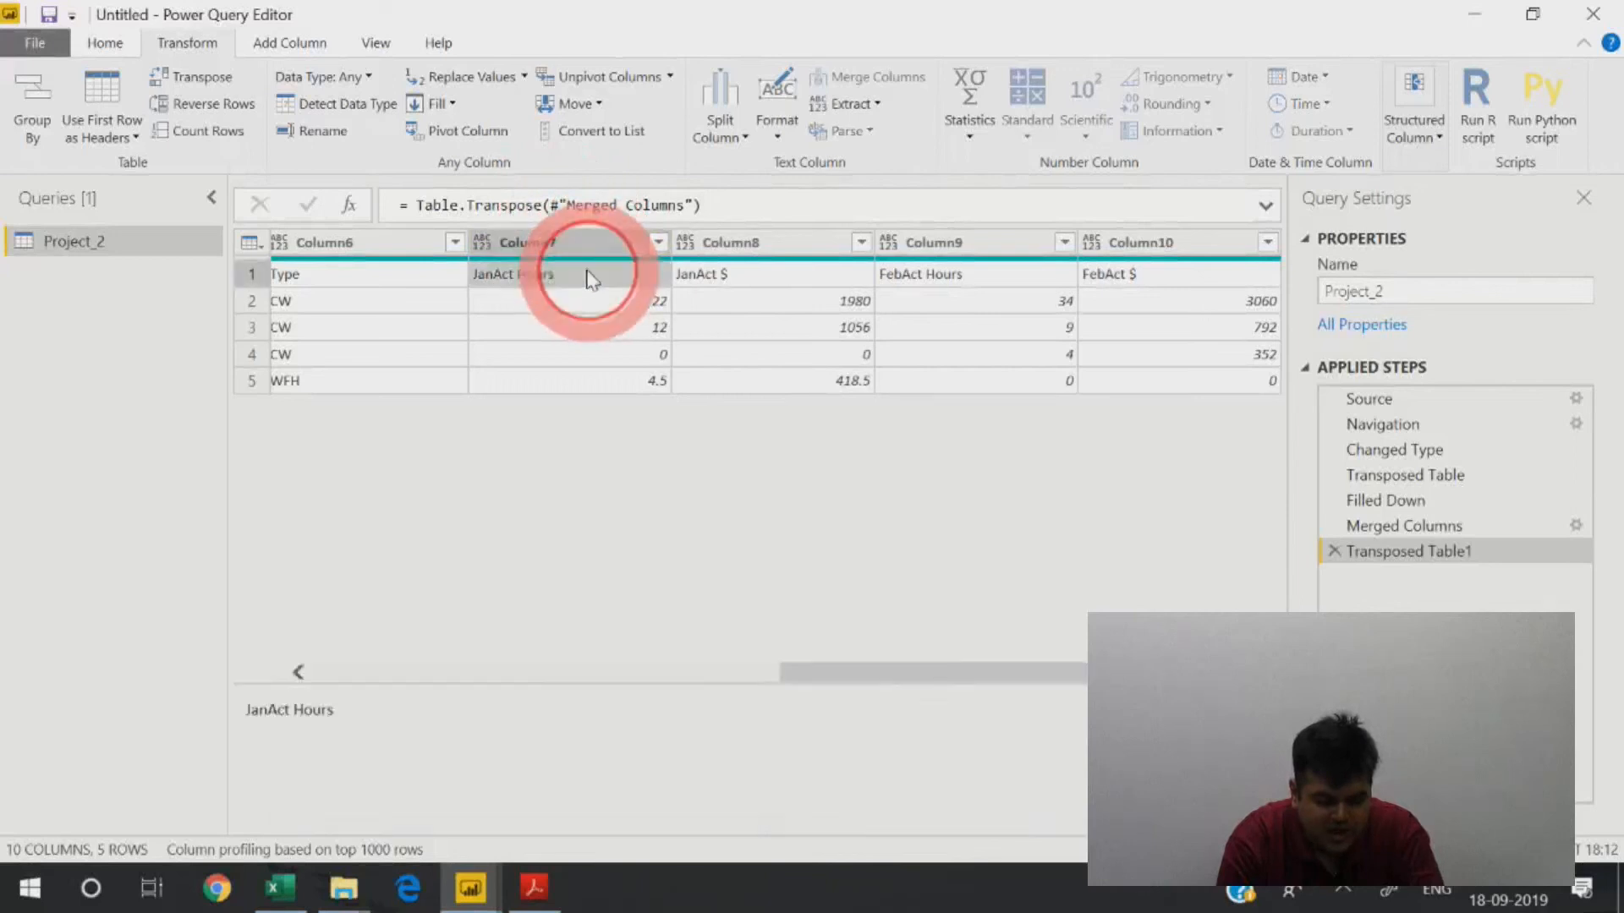
pyautogui.click(778, 285)
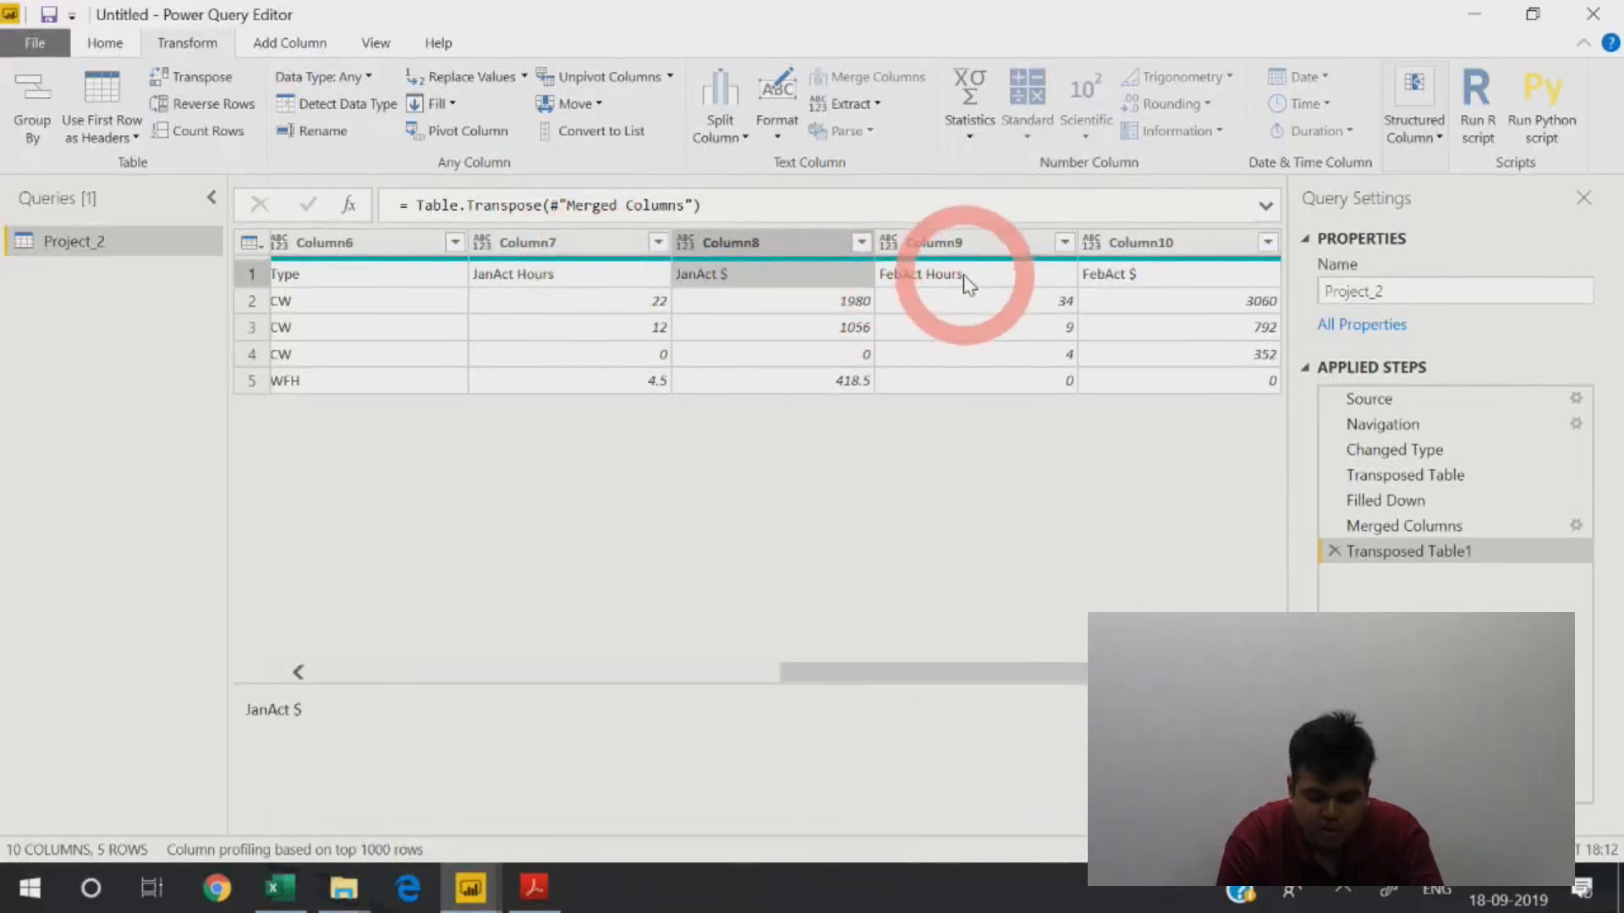
pyautogui.click(968, 285)
pyautogui.click(1183, 247)
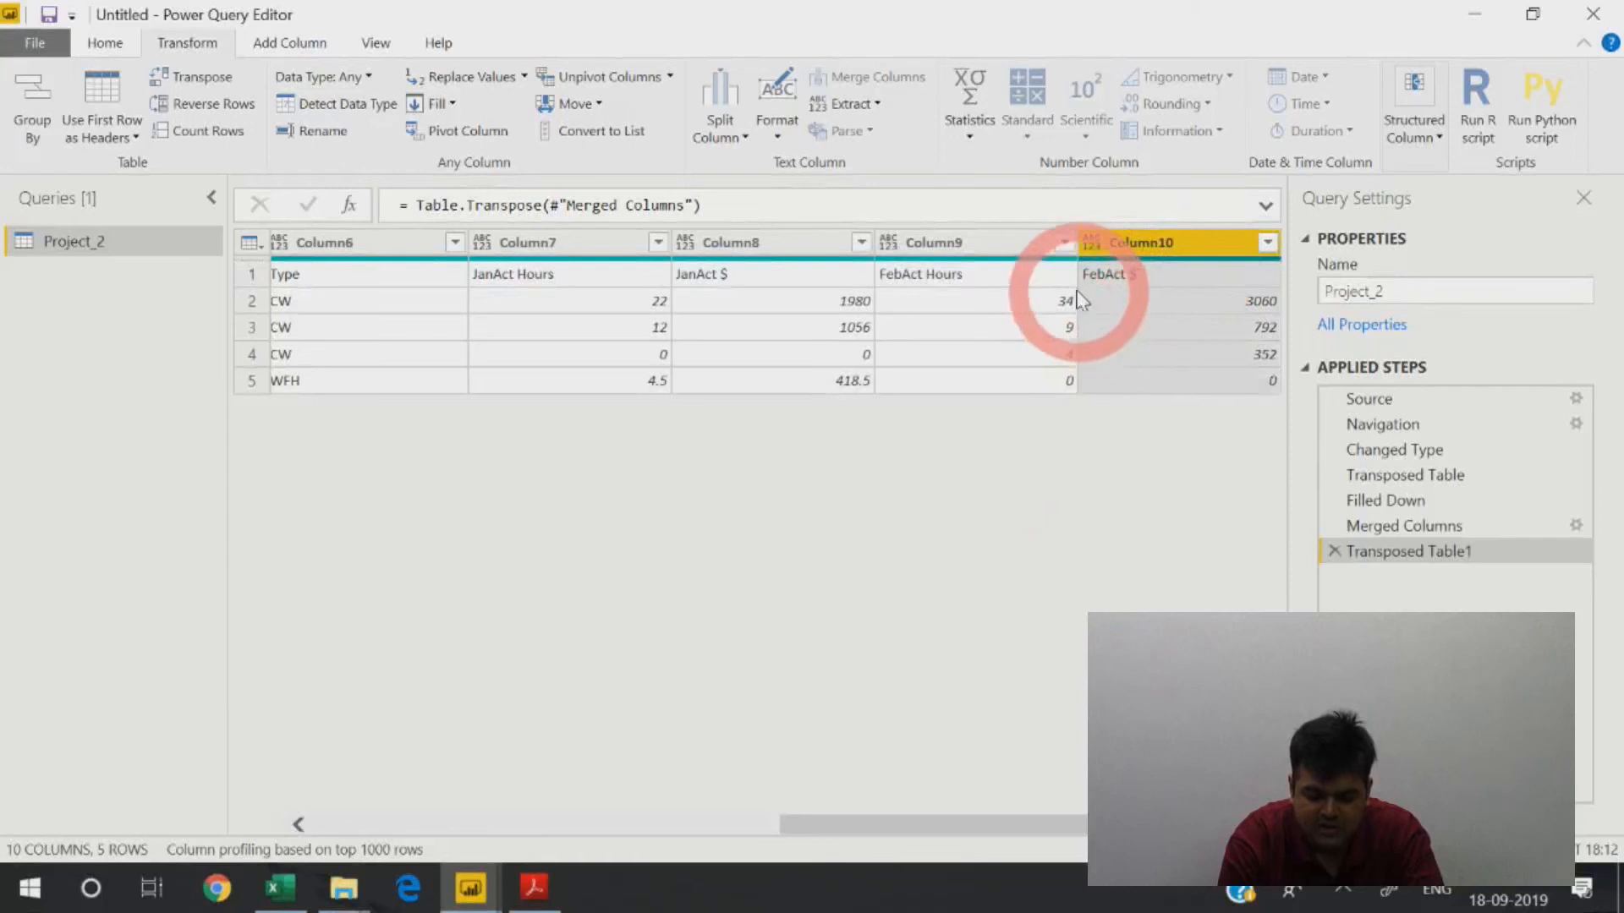
pyautogui.click(1101, 279)
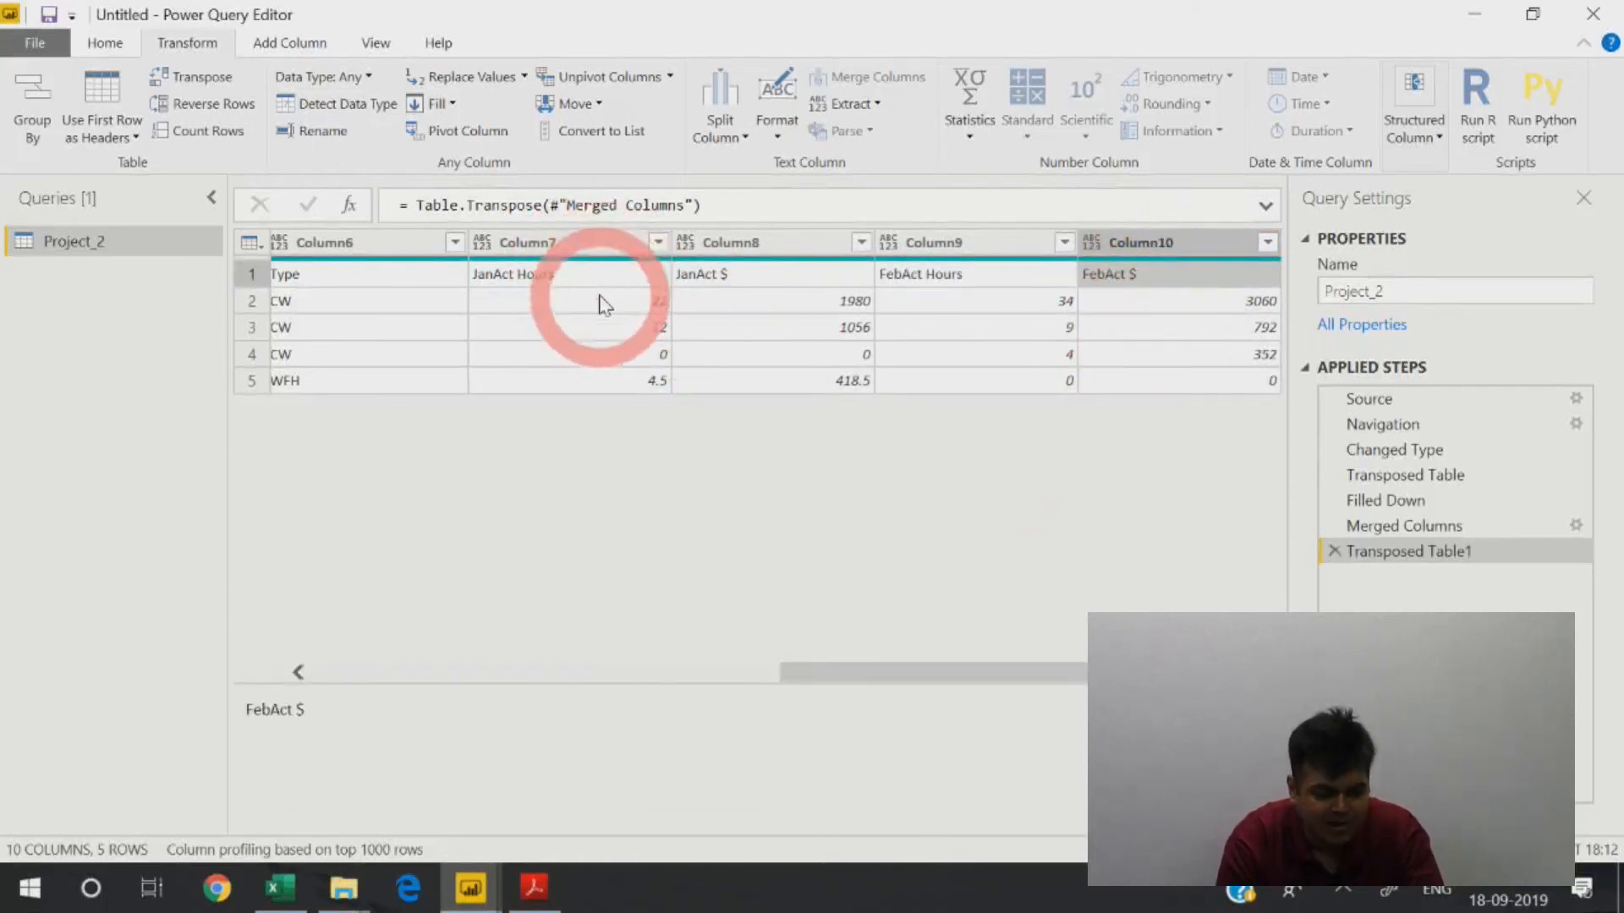
pyautogui.click(576, 279)
# Promote the first row of the transposed table to column headers.
pyautogui.click(334, 270)
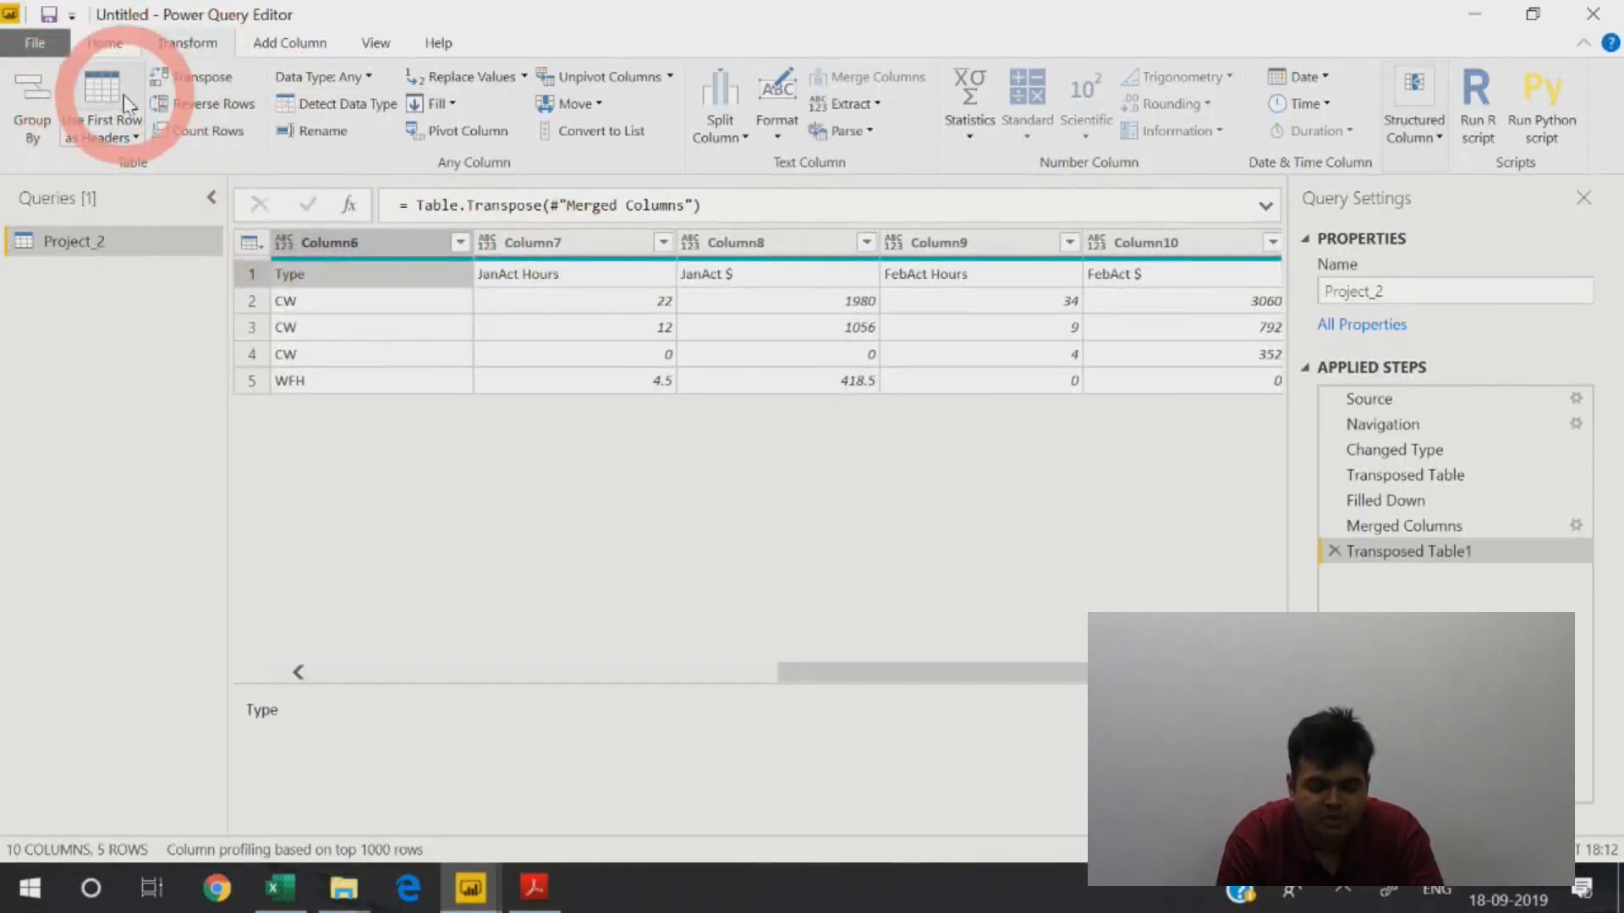
pyautogui.click(101, 103)
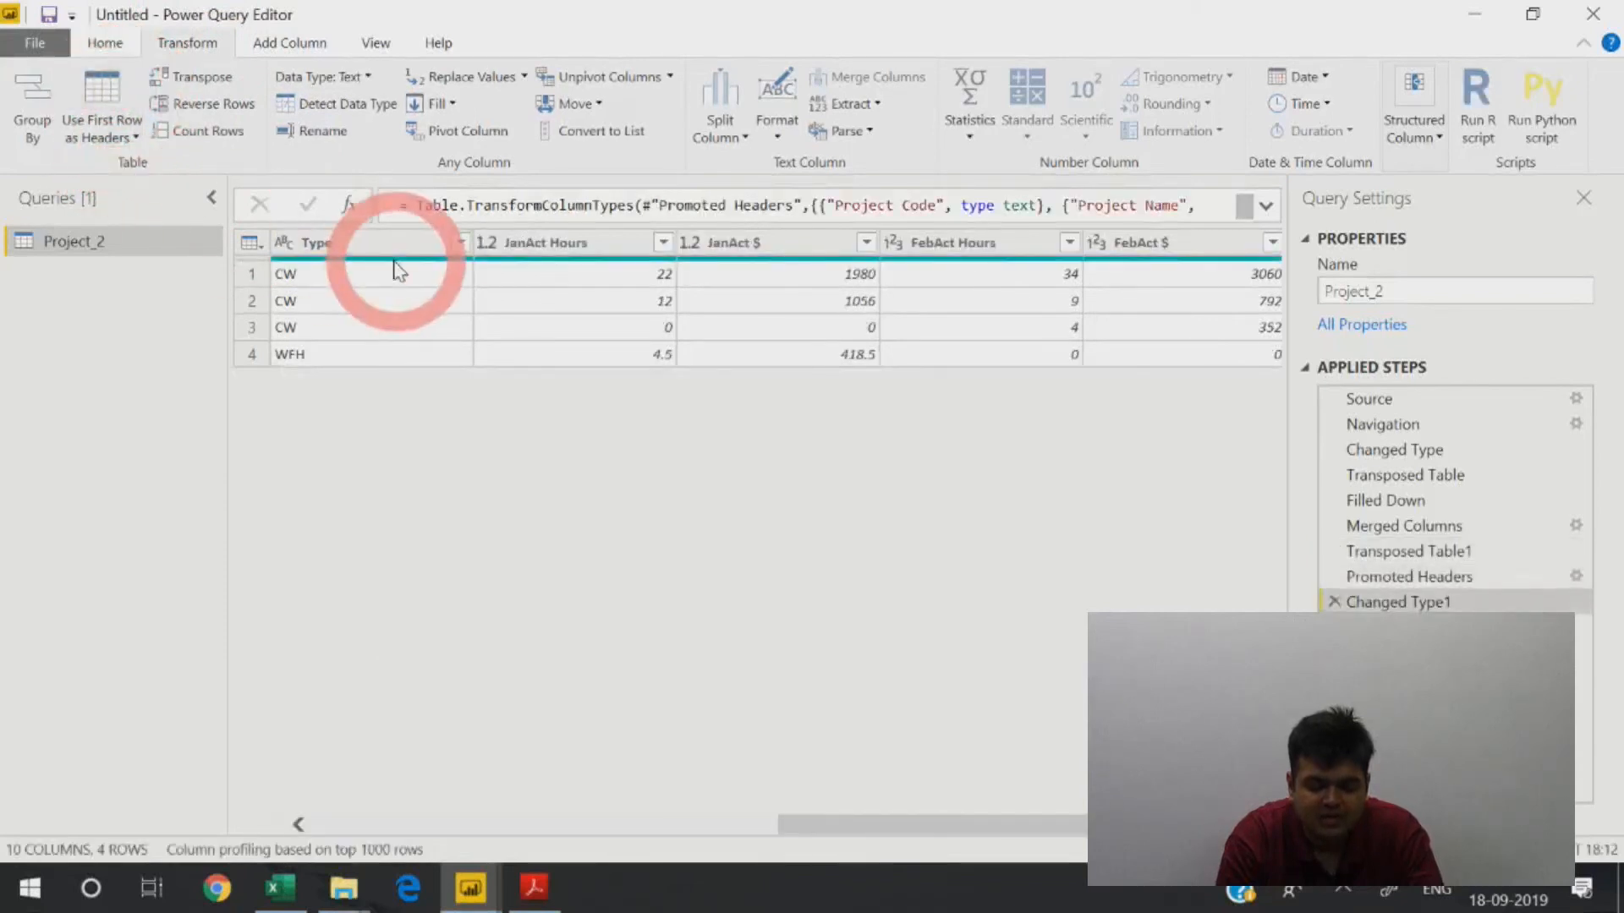
pyautogui.moveTo(1001, 825); pyautogui.dragTo(1107, 829)
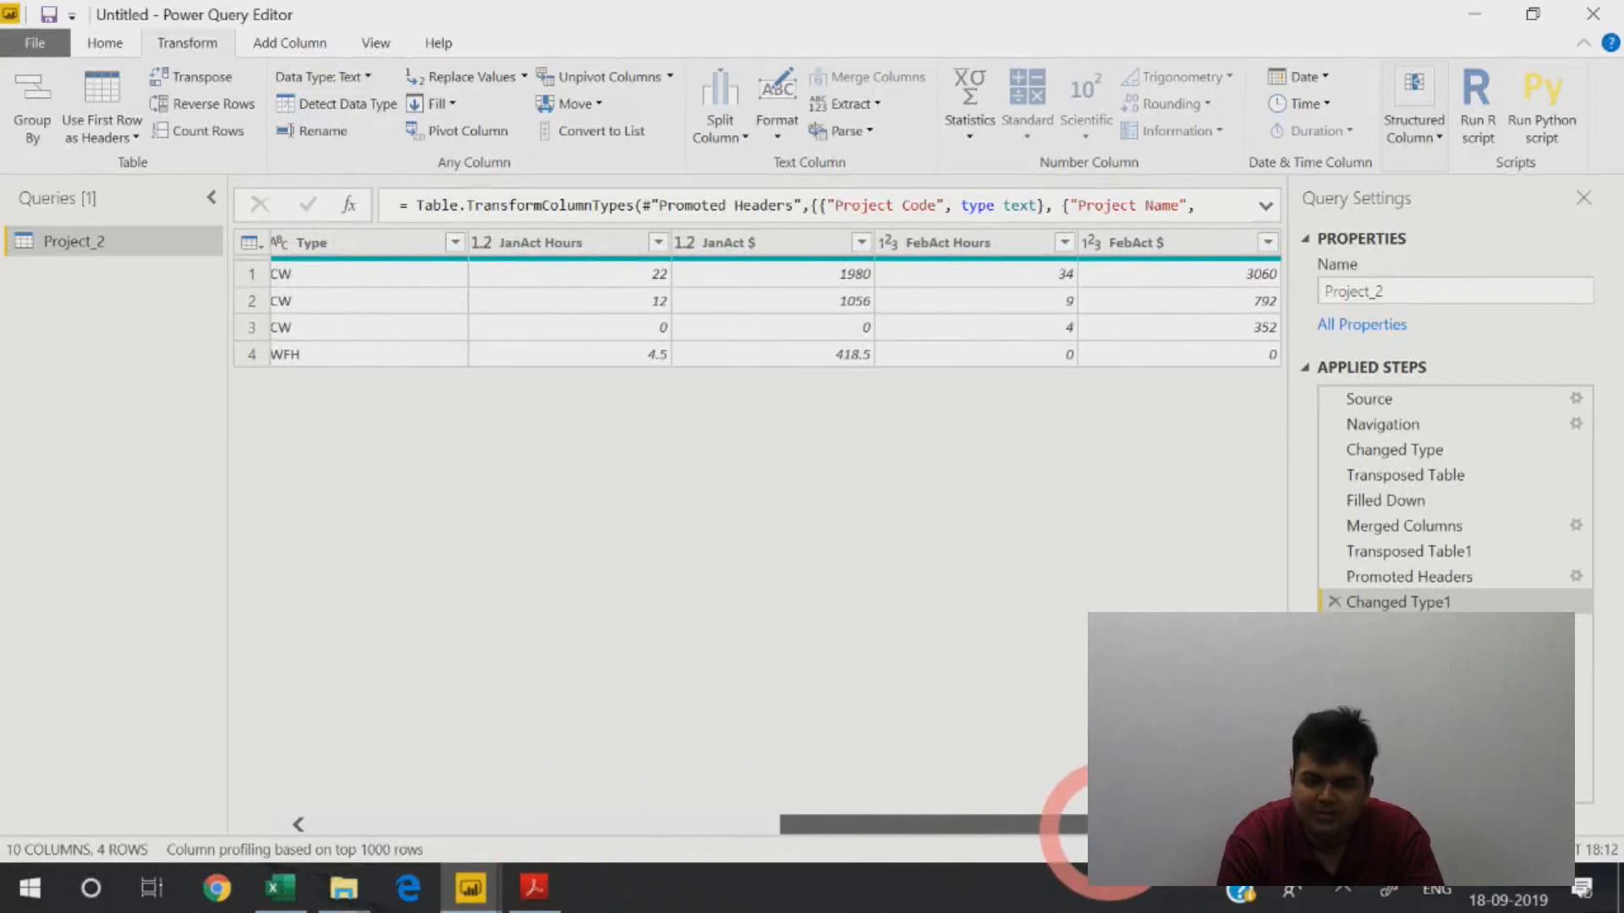
# Switch to the Pivot-Unpivot workbook in Excel, review the nested Jan and Feb headers, and return to the Power Query Editor.
pyautogui.hotkey('alt', 'Tab')
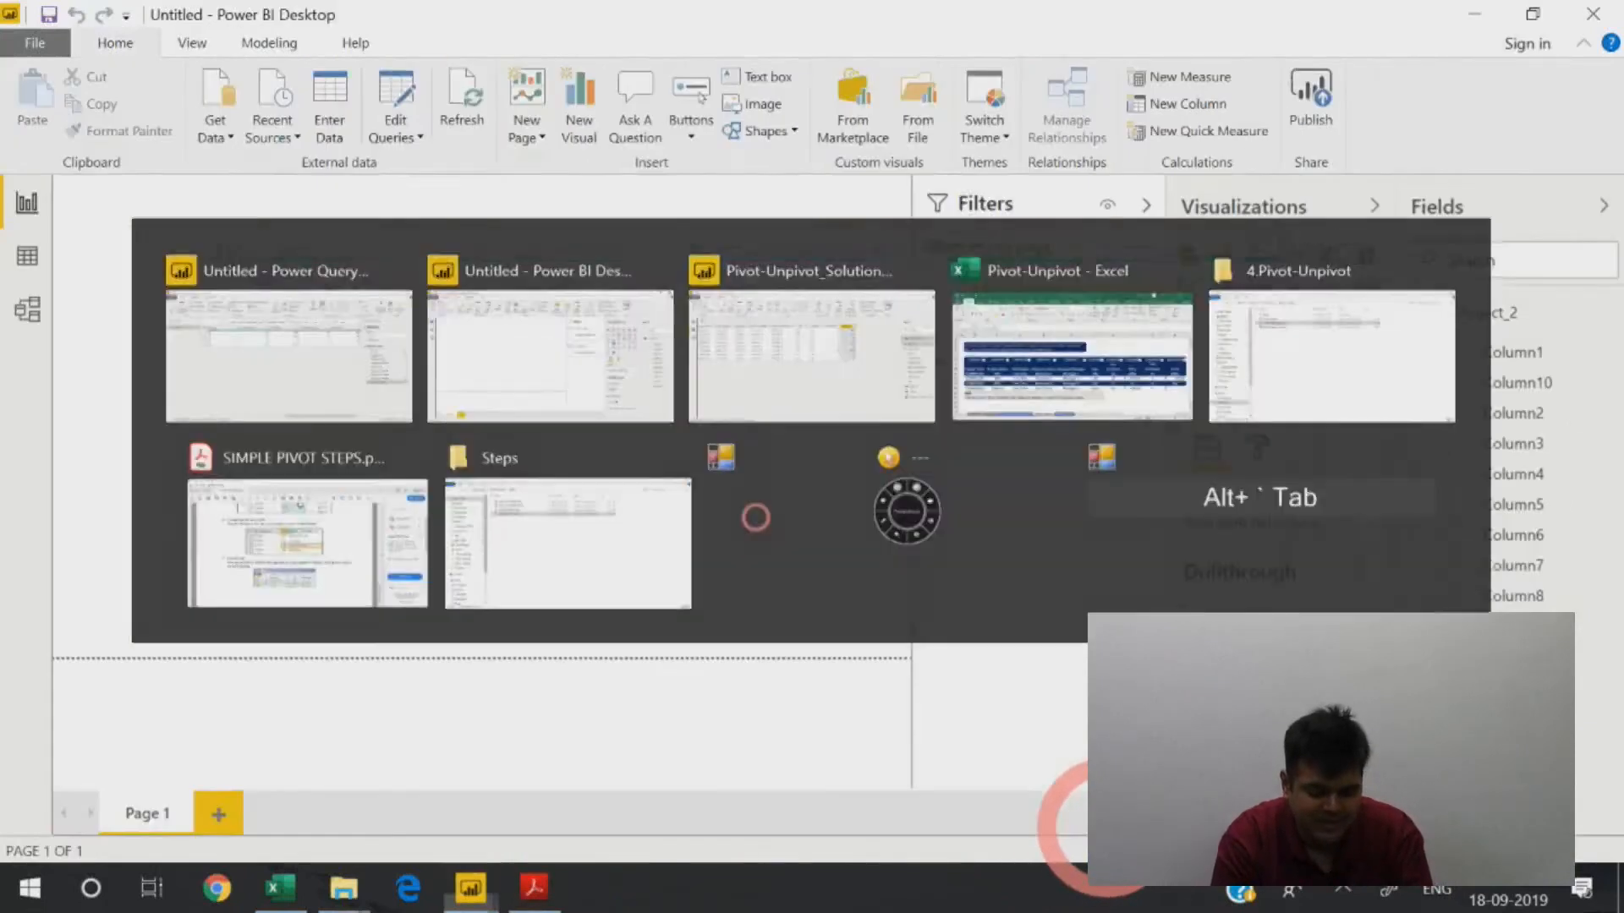
pyautogui.hotkey('alt', 'Tab')
pyautogui.press('Tab')
pyautogui.hotkey('alt', 'Tab')
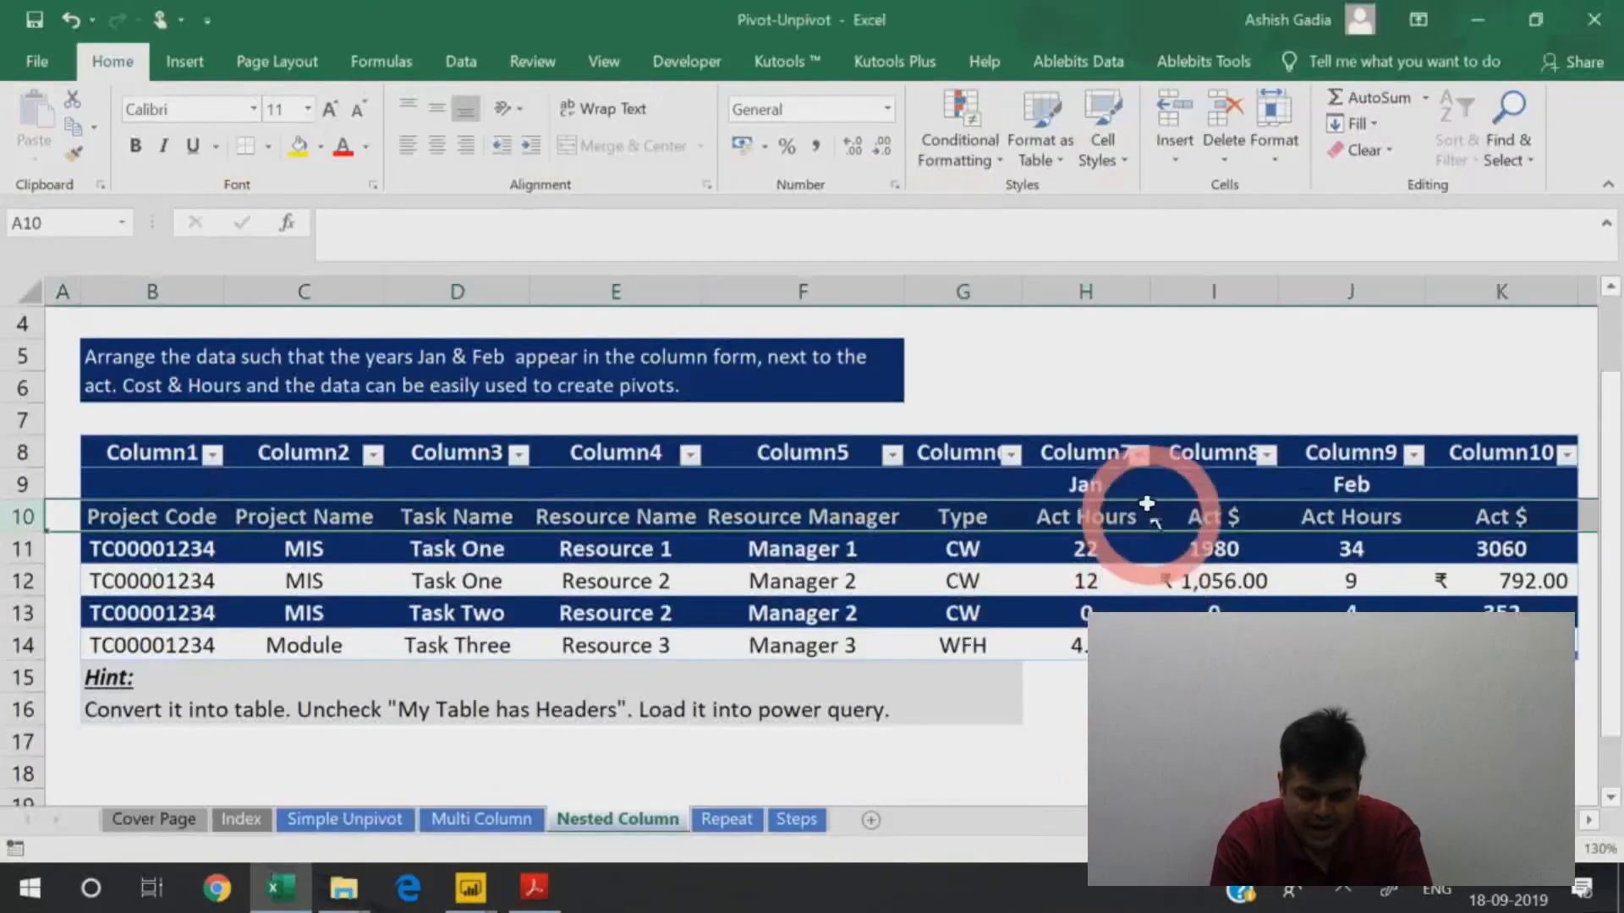
pyautogui.moveTo(1101, 488); pyautogui.dragTo(1218, 484)
pyautogui.moveTo(1334, 487); pyautogui.dragTo(1513, 462)
pyautogui.moveTo(826, 482); pyautogui.dragTo(734, 511)
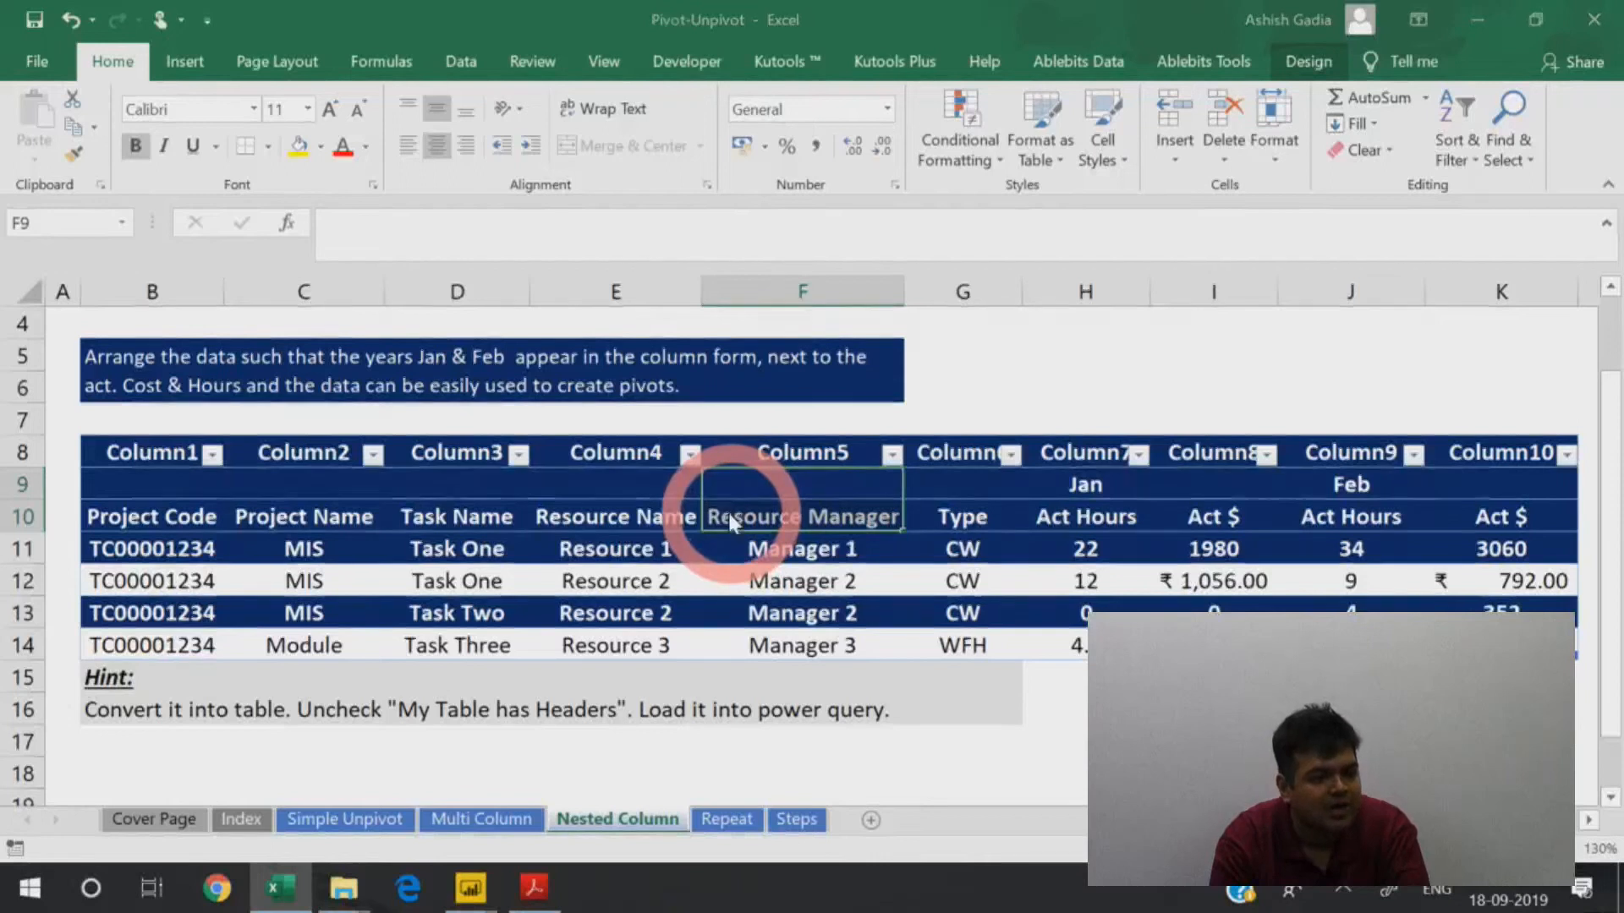
pyautogui.hotkey('alt', 'Tab')
pyautogui.hotkey('alt', 'Tab')
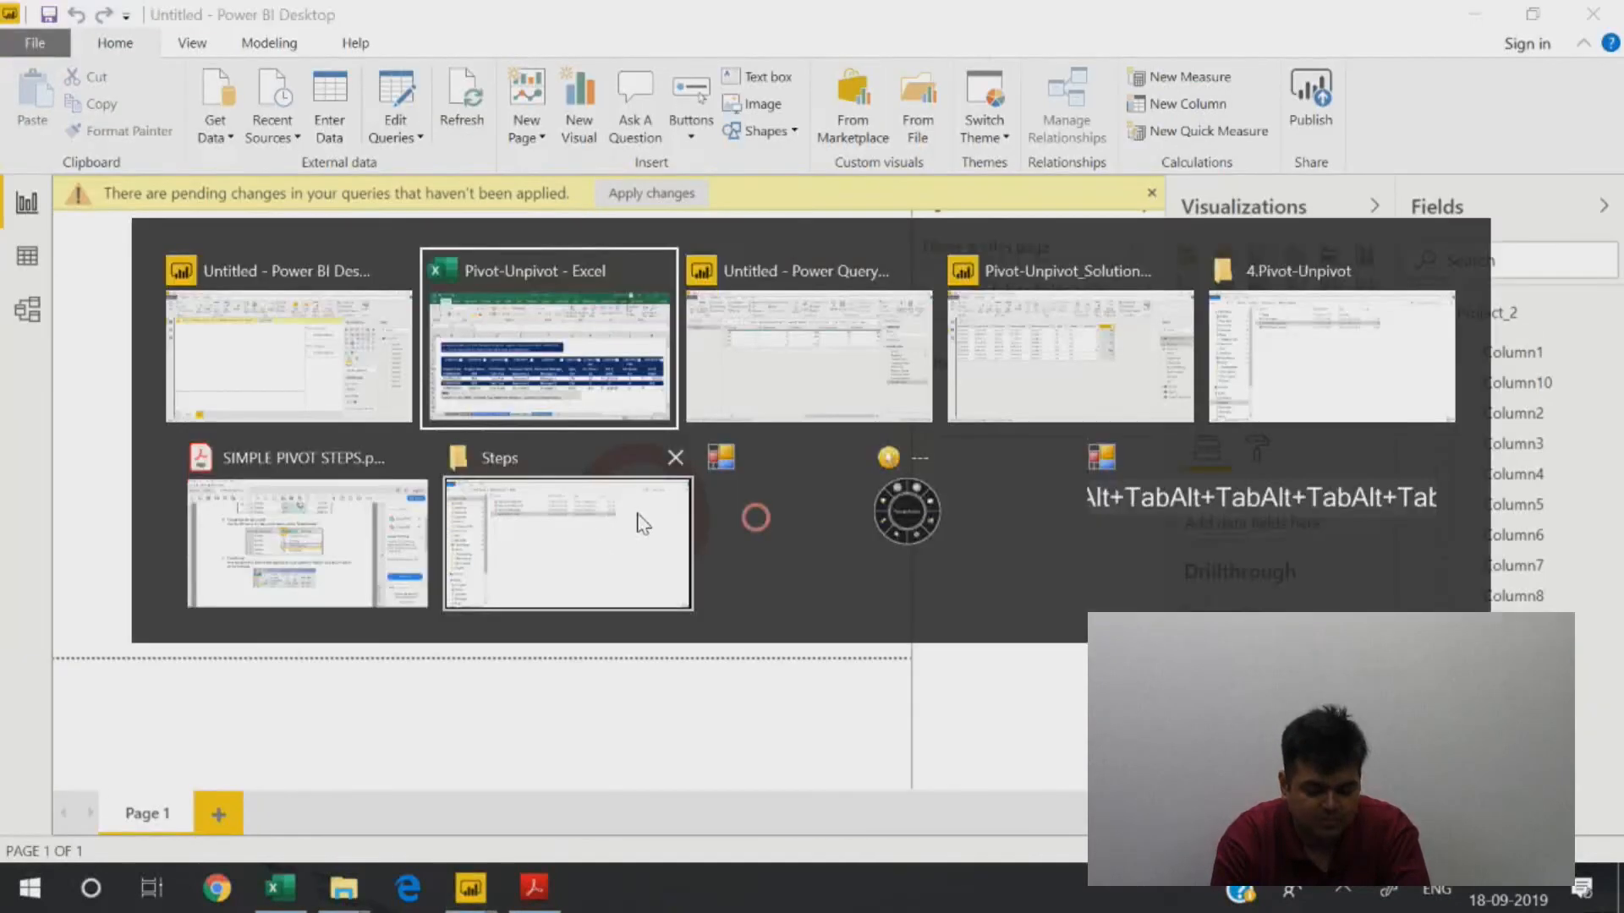
pyautogui.hotkey('alt', 'Tab')
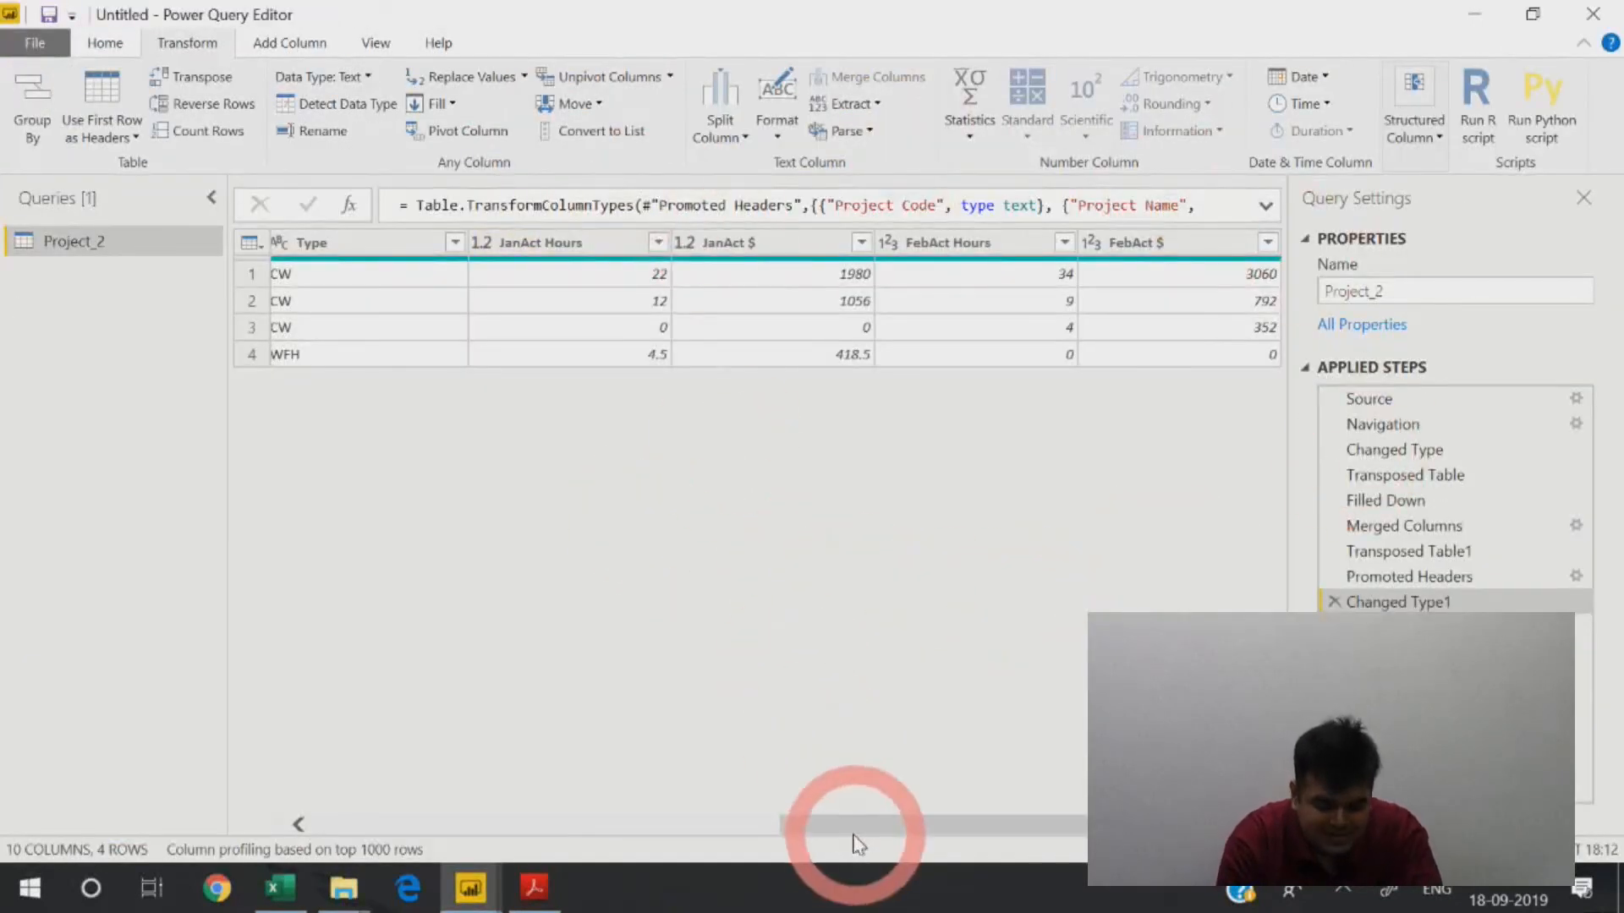
# Unpivot the JanAct Hours, JanAct $, FebAct Hours and FebAct $ columns.
pyautogui.click(652, 248)
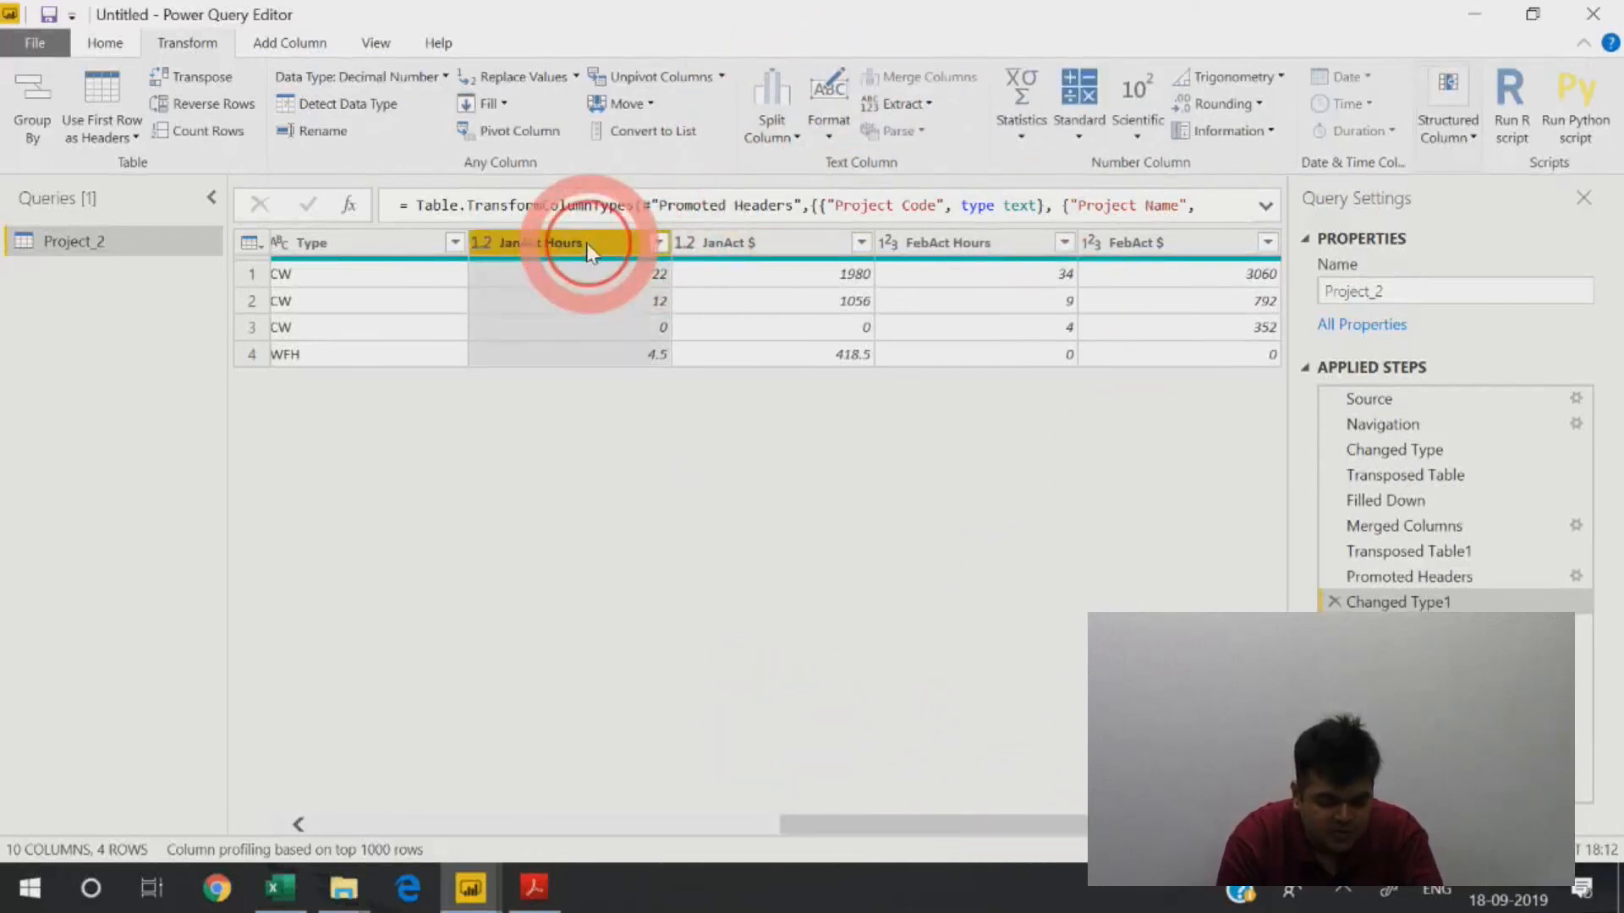
pyautogui.keyDown('ctrl'); pyautogui.click(753, 240); pyautogui.keyUp('ctrl')
pyautogui.keyDown('ctrl'); pyautogui.click(964, 240); pyautogui.keyUp('ctrl')
pyautogui.keyDown('ctrl'); pyautogui.click(1123, 242); pyautogui.keyUp('ctrl')
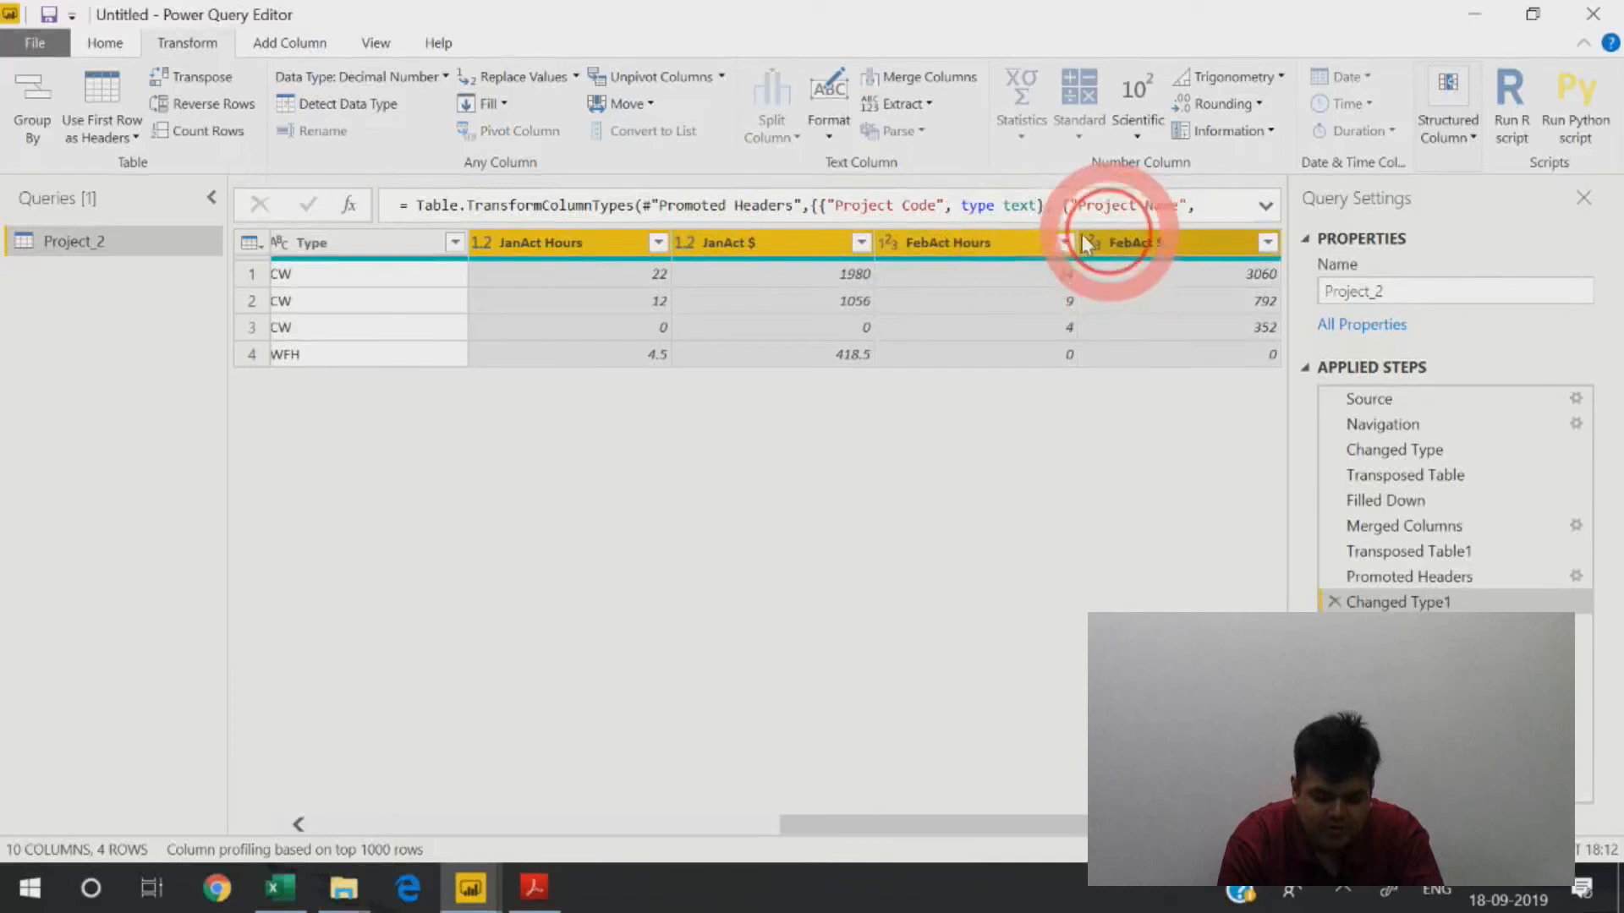
pyautogui.click(956, 324)
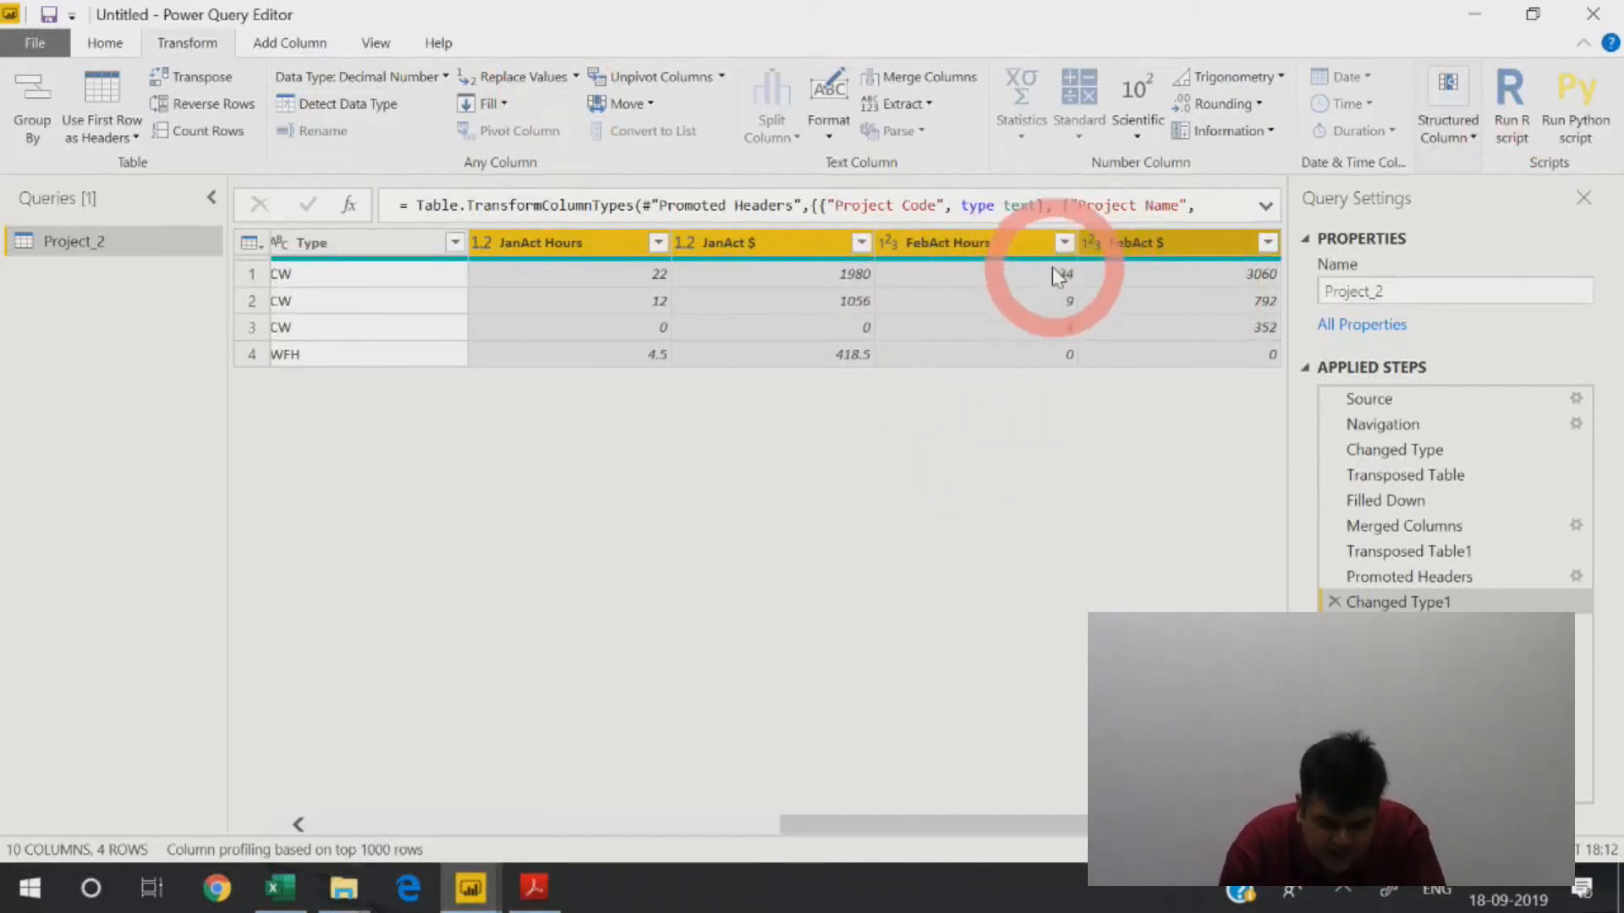
pyautogui.rightClick(1010, 237)
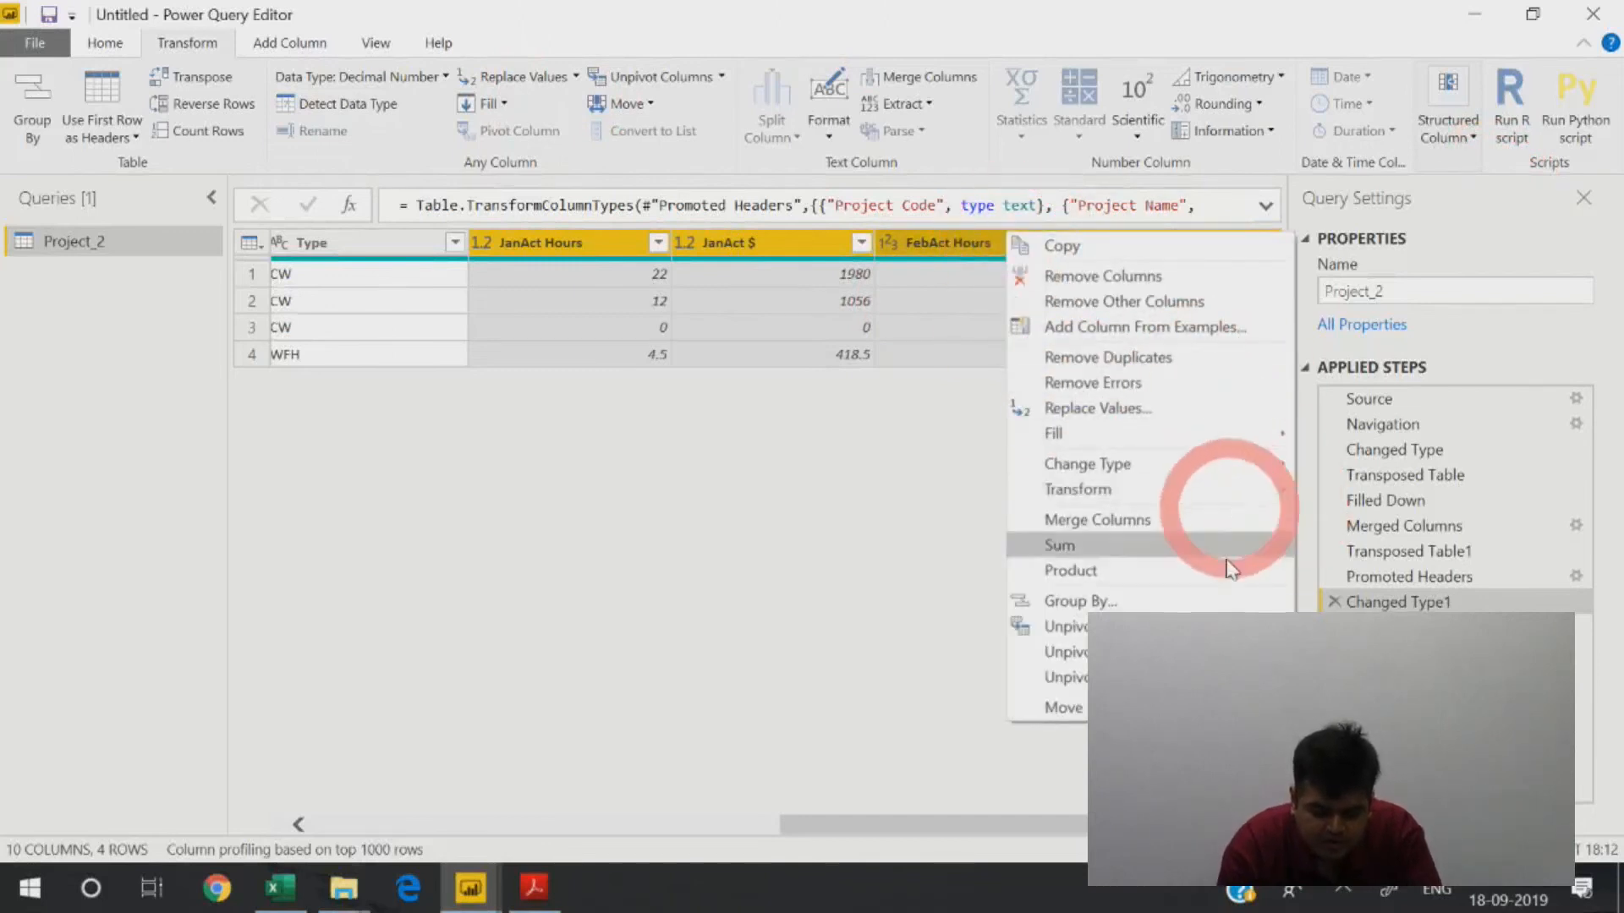
pyautogui.click(1067, 628)
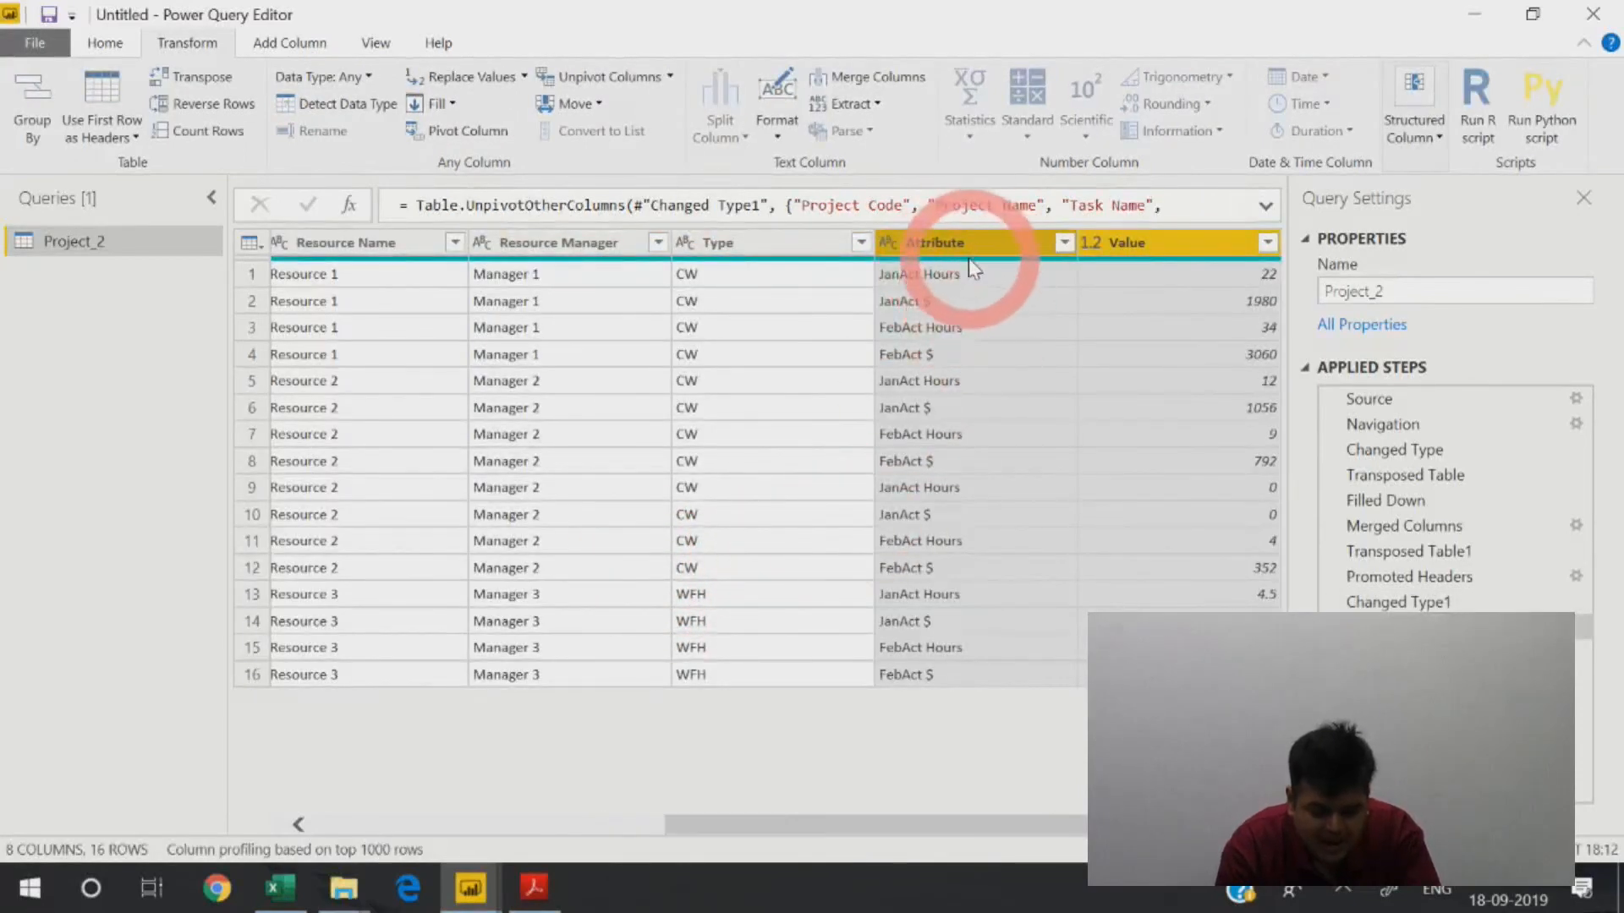
# Split the Attribute column by number of characters, using 3 characters, once, as far left as possible.
pyautogui.click(984, 252)
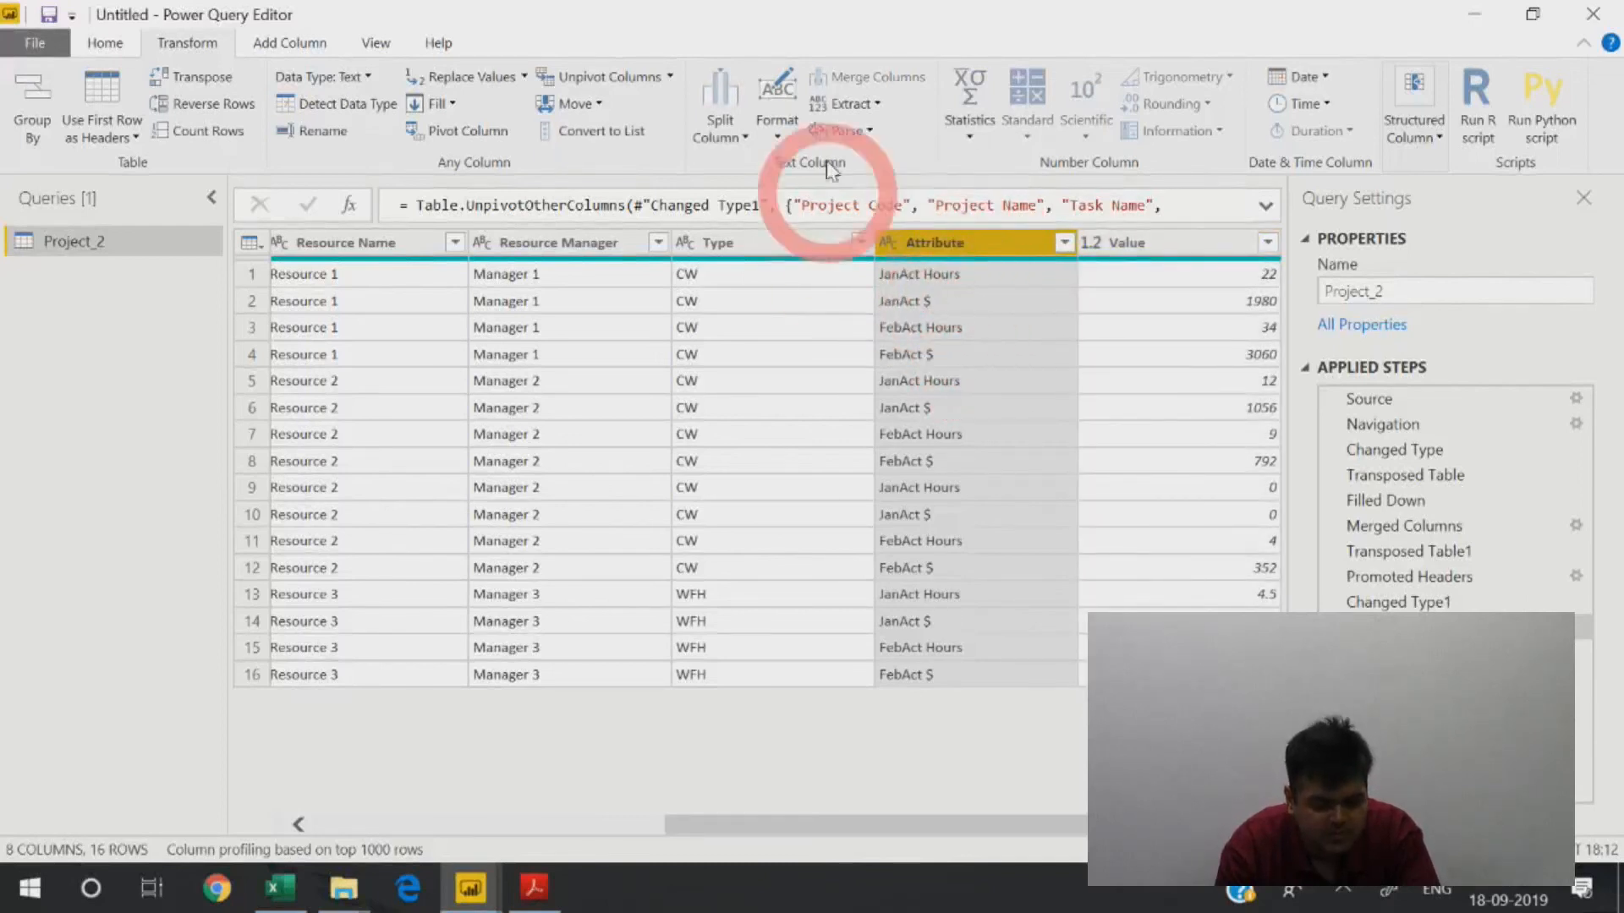
pyautogui.click(103, 46)
pyautogui.click(996, 149)
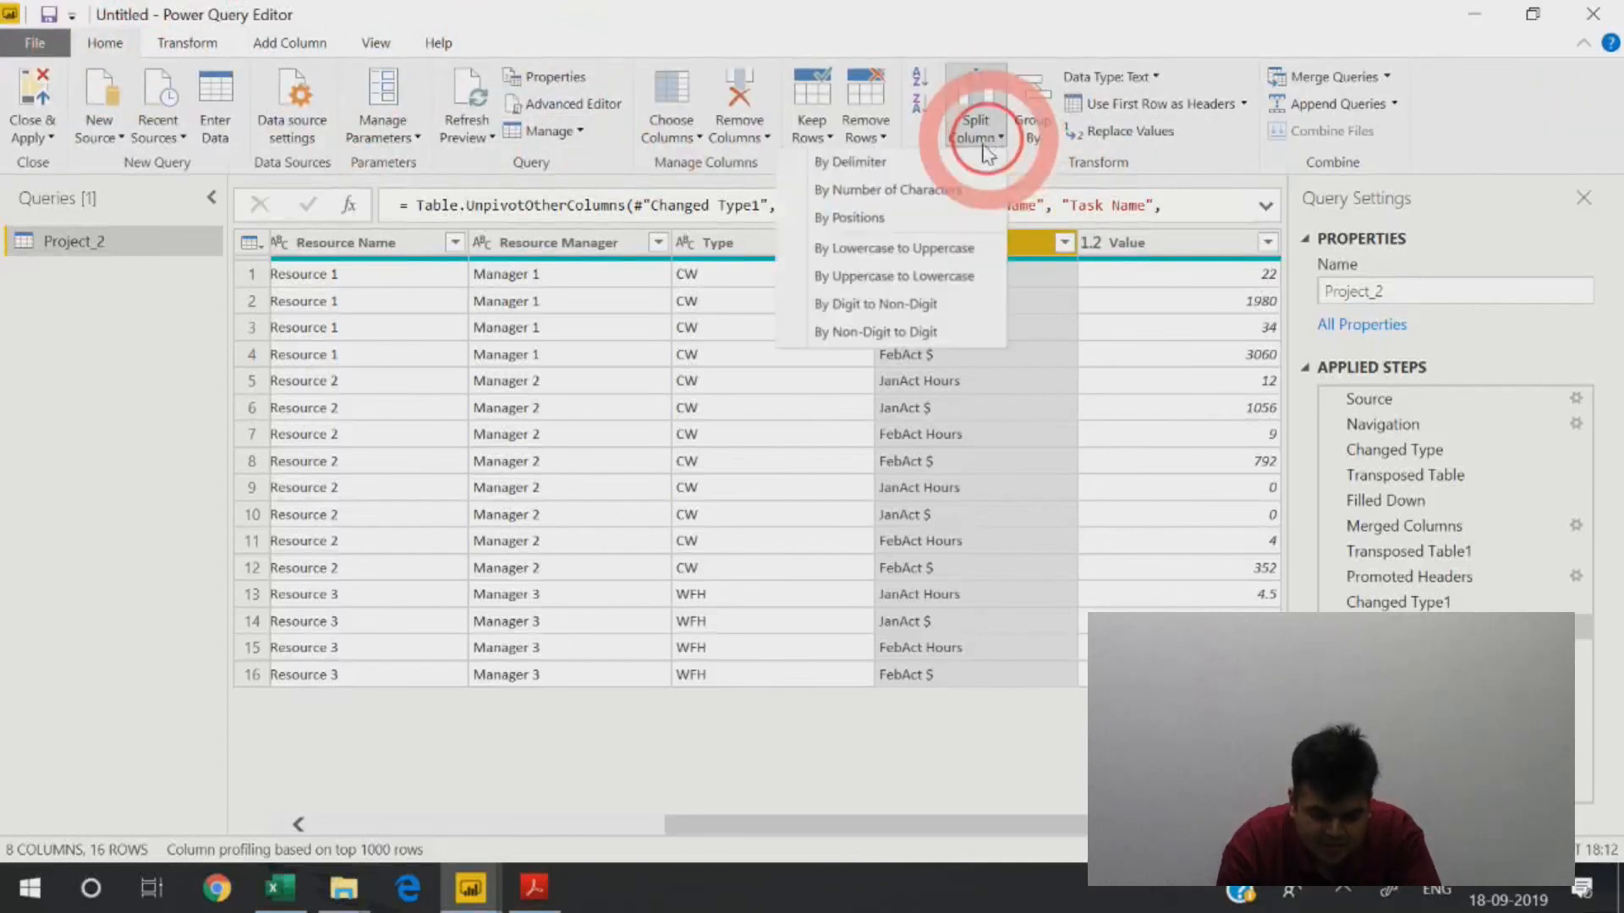
pyautogui.click(949, 189)
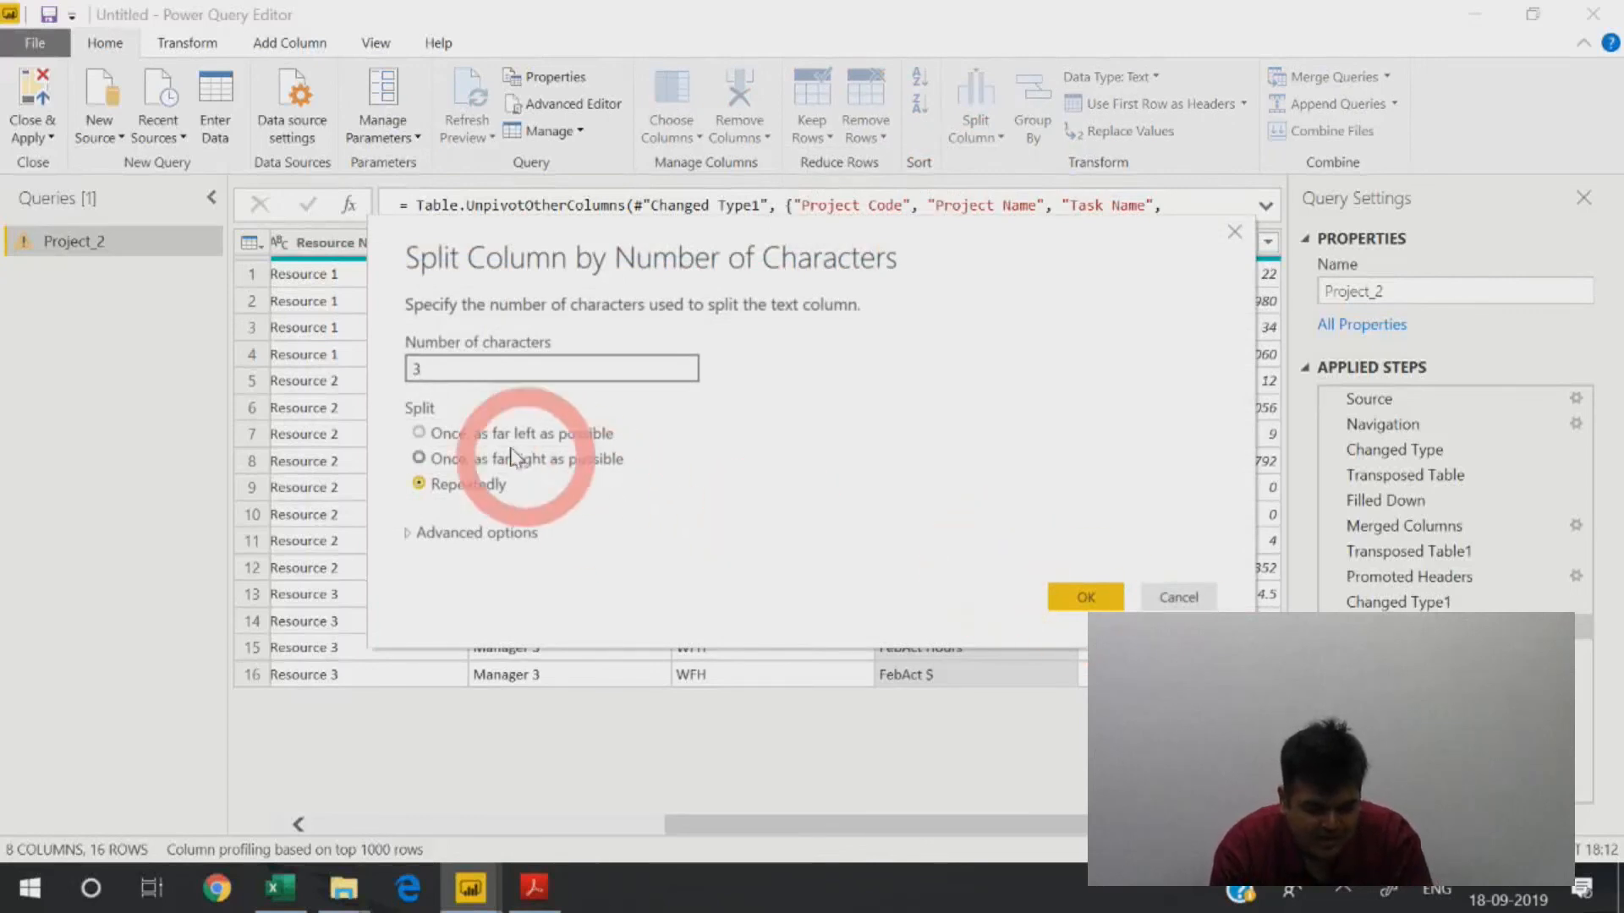
pyautogui.click(486, 433)
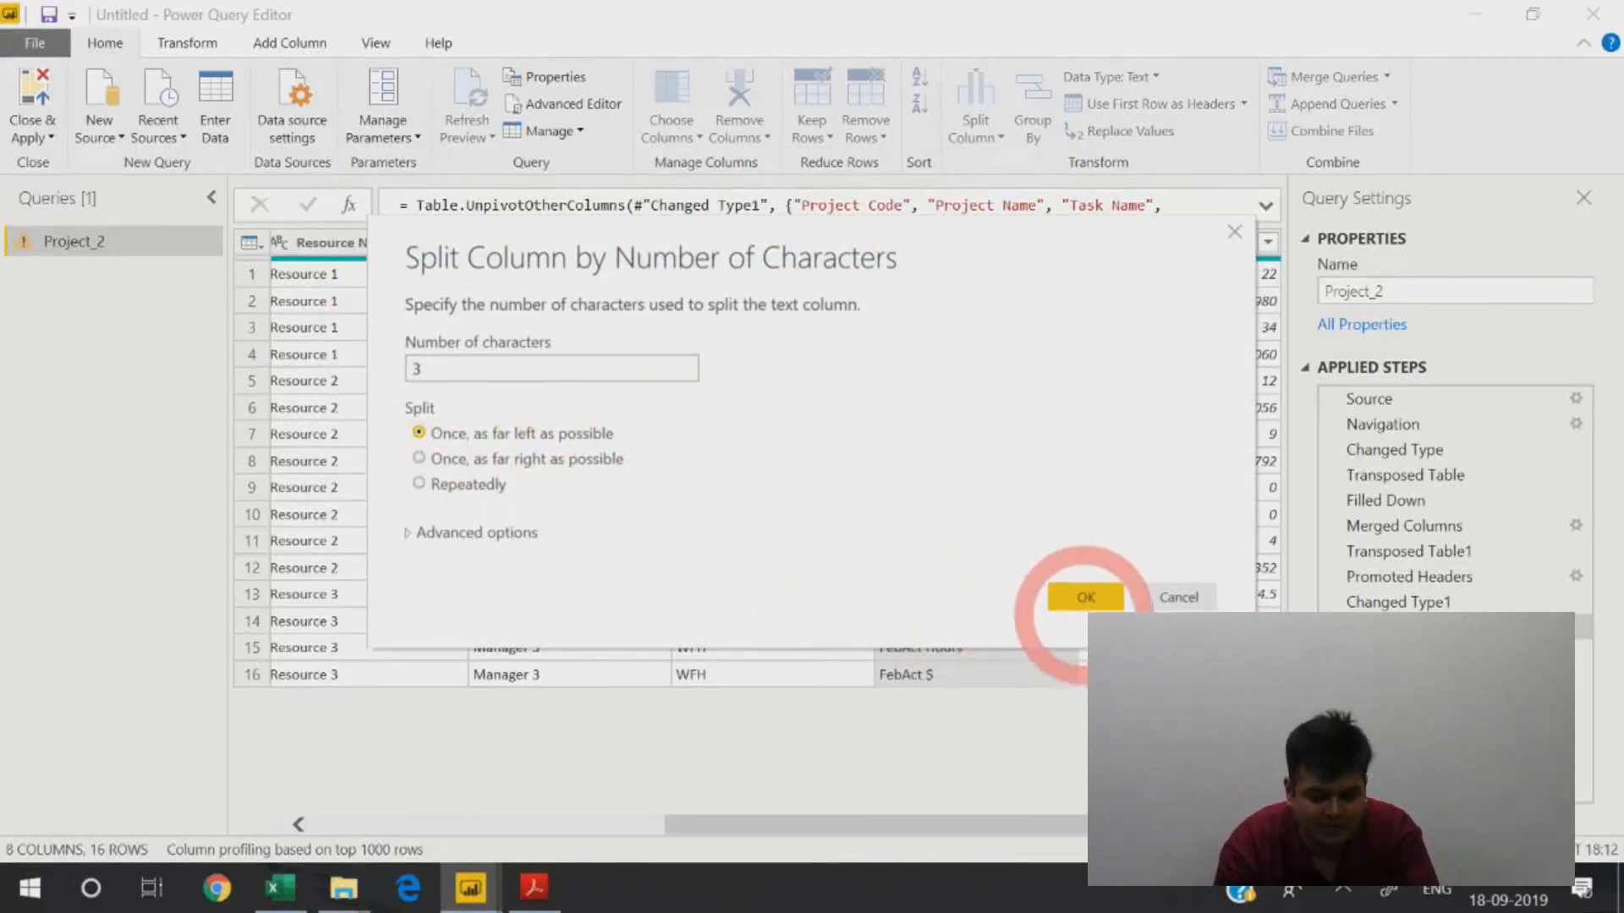
pyautogui.click(1086, 597)
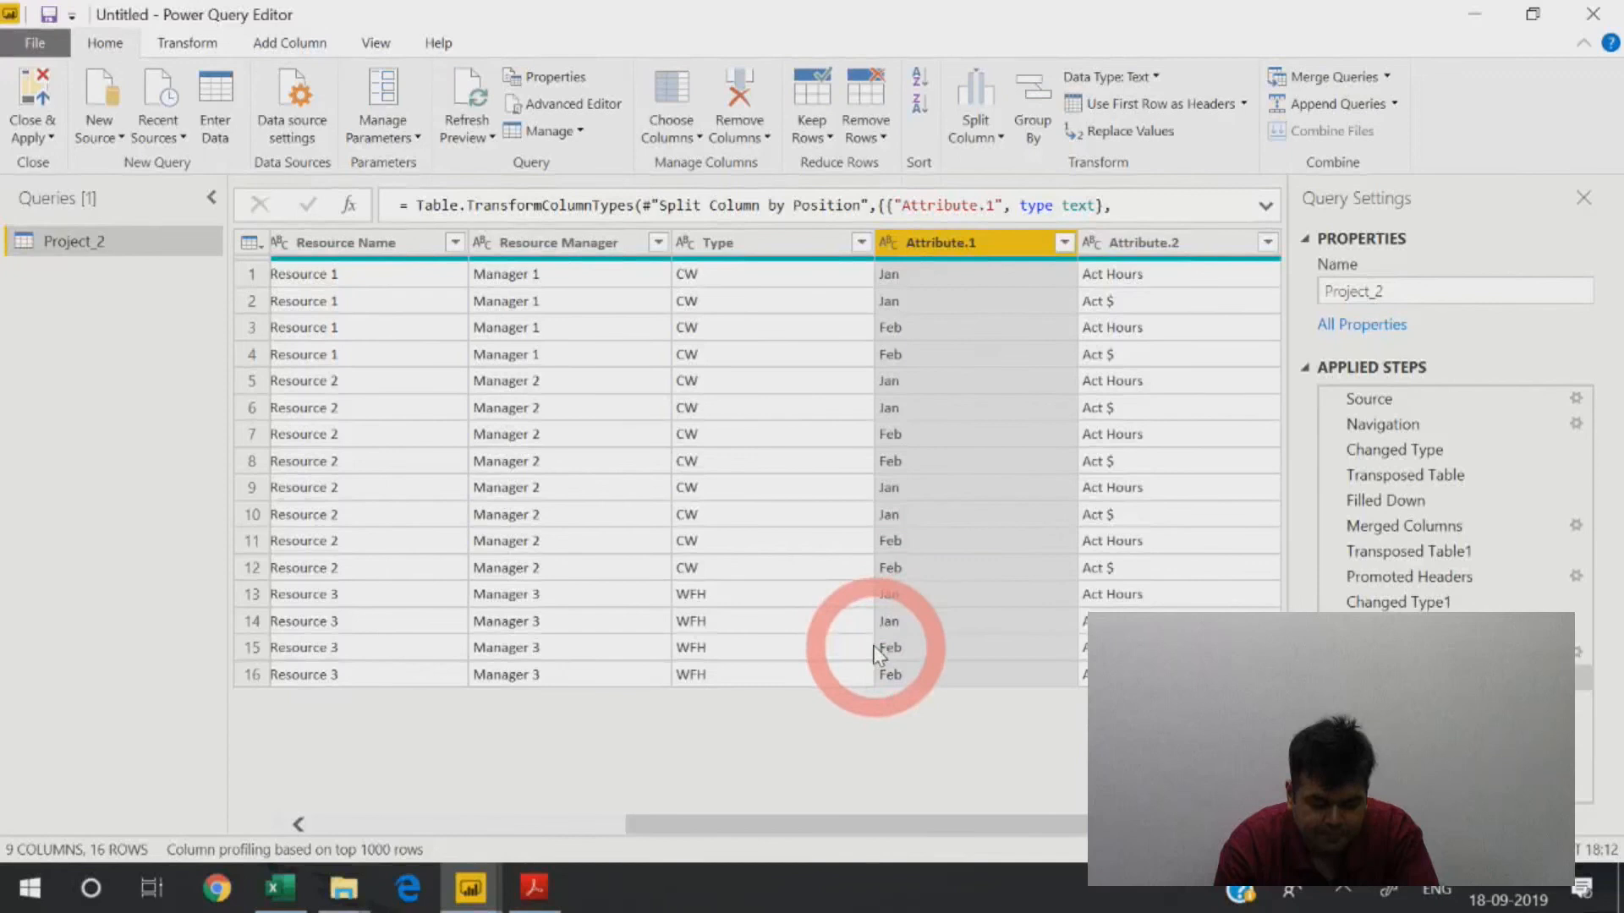
# Rename the Attribute.1 column to Month.
pyautogui.moveTo(1064, 825); pyautogui.dragTo(1237, 839)
pyautogui.doubleClick(738, 242)
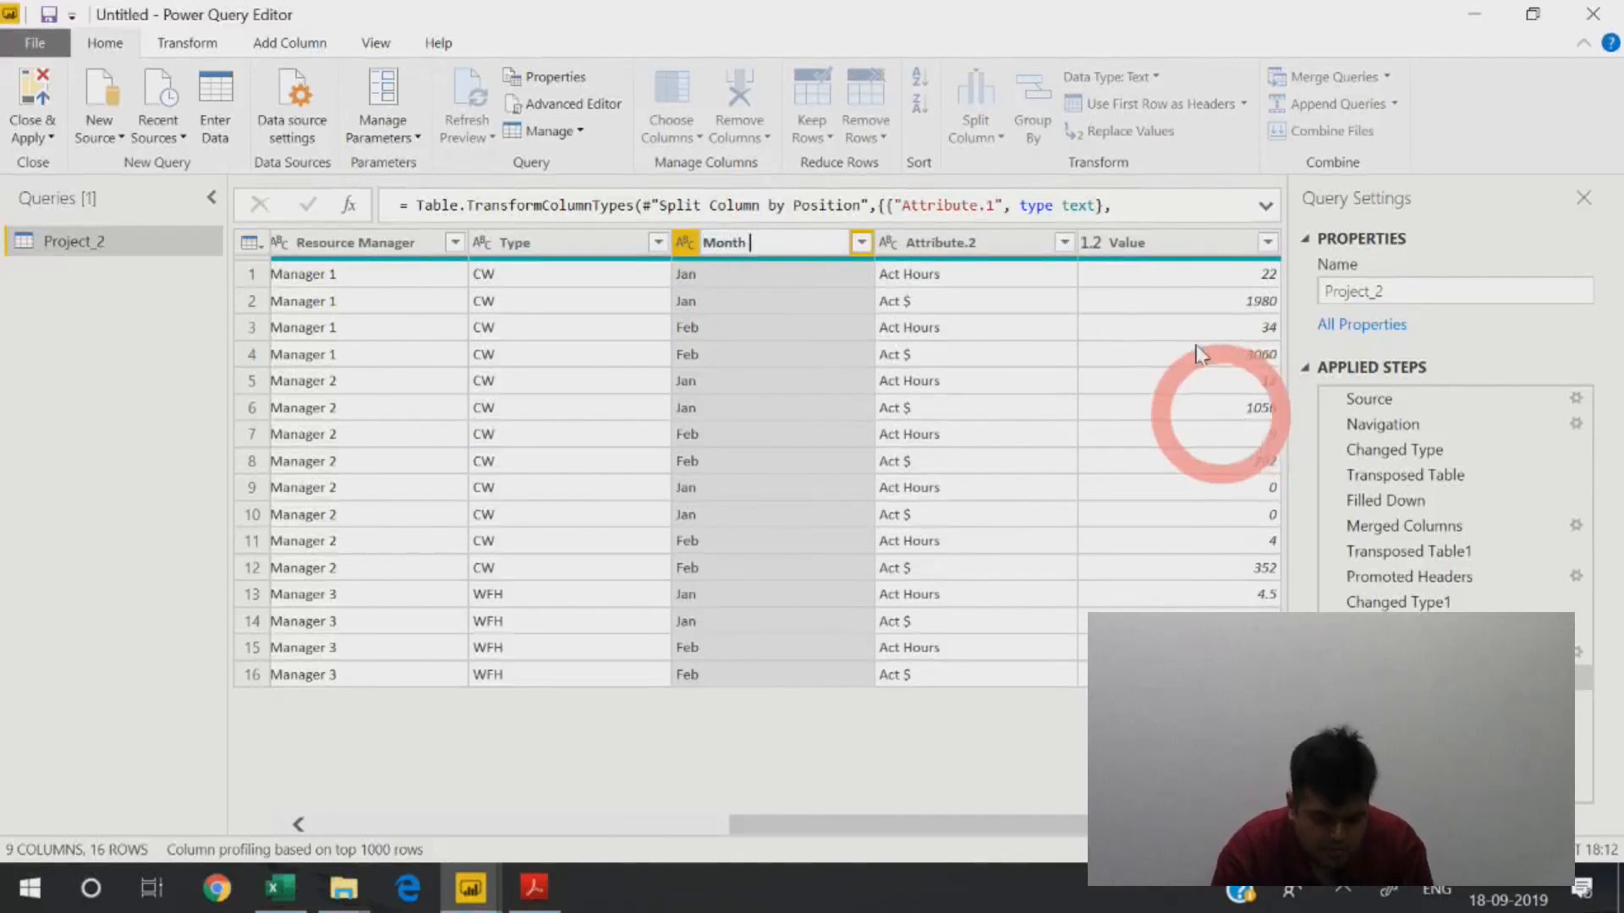
pyautogui.write('Month')
pyautogui.press('Return')
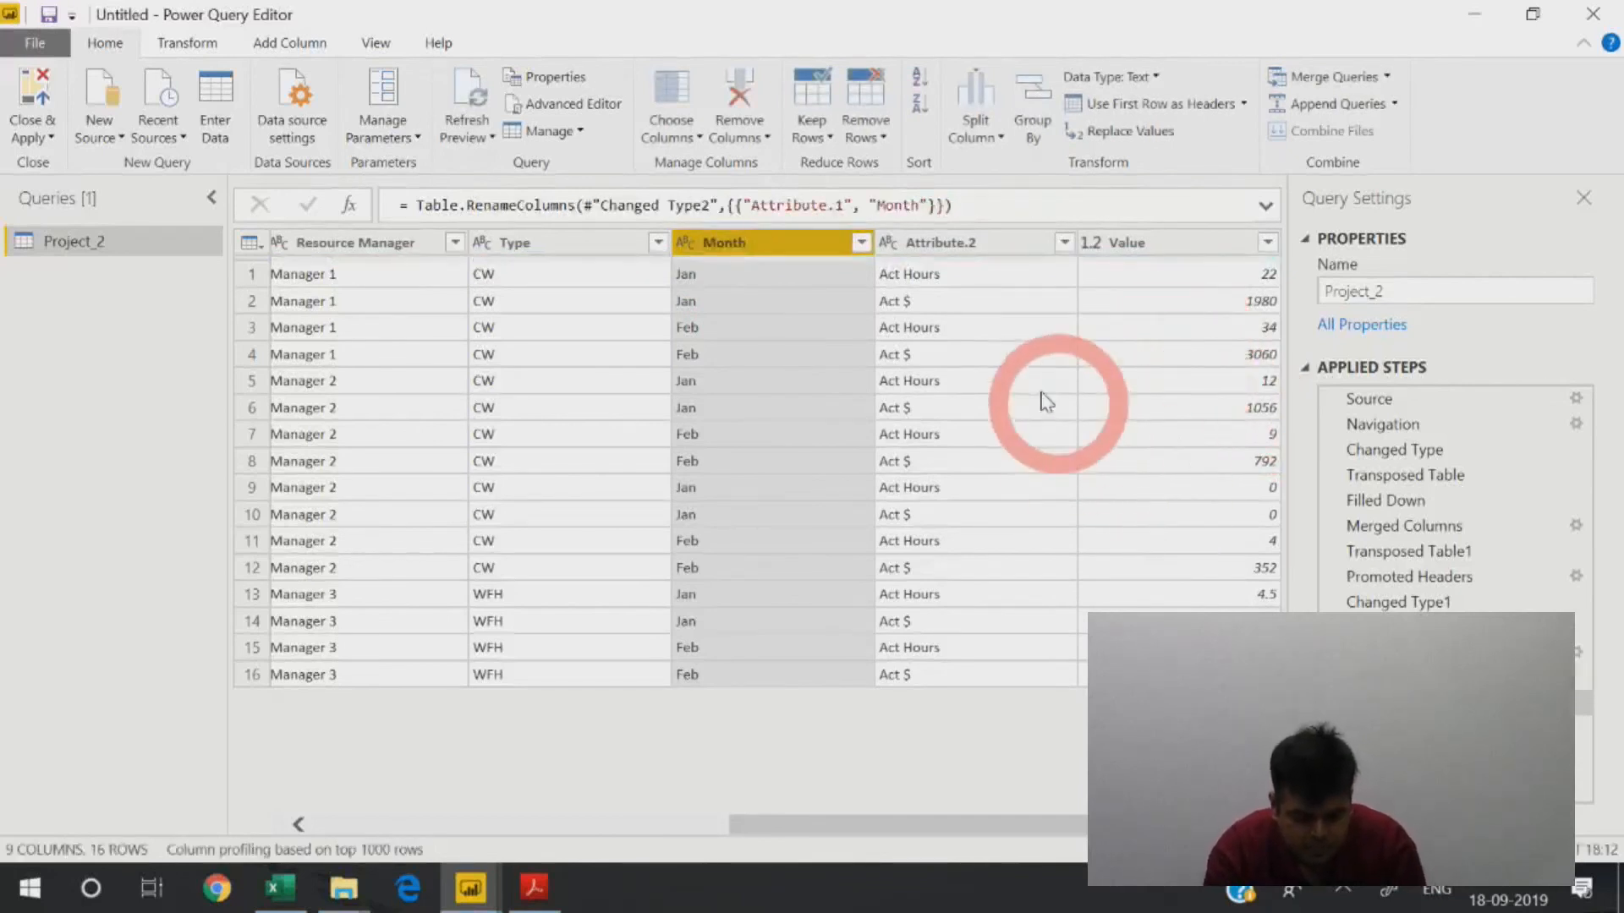
# Try to pivot the Value column's names into new columns, using Attribute.2 as the values column.
pyautogui.click(995, 245)
pyautogui.keyDown('ctrl'); pyautogui.click(1135, 240); pyautogui.keyUp('ctrl')
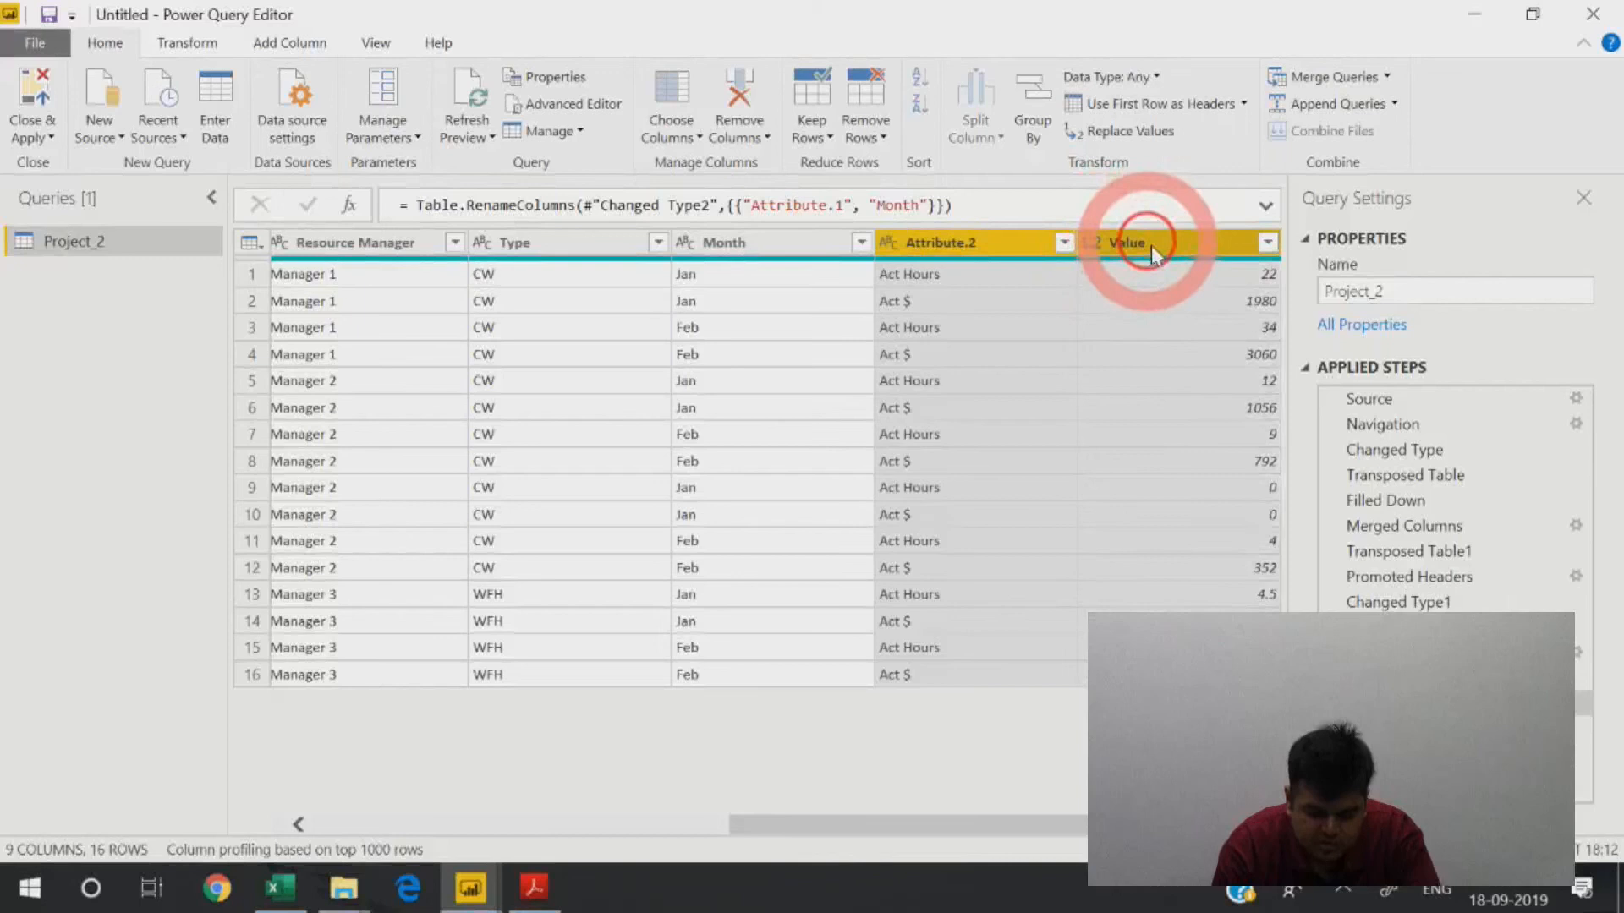
pyautogui.rightClick(1150, 245)
pyautogui.click(1107, 243)
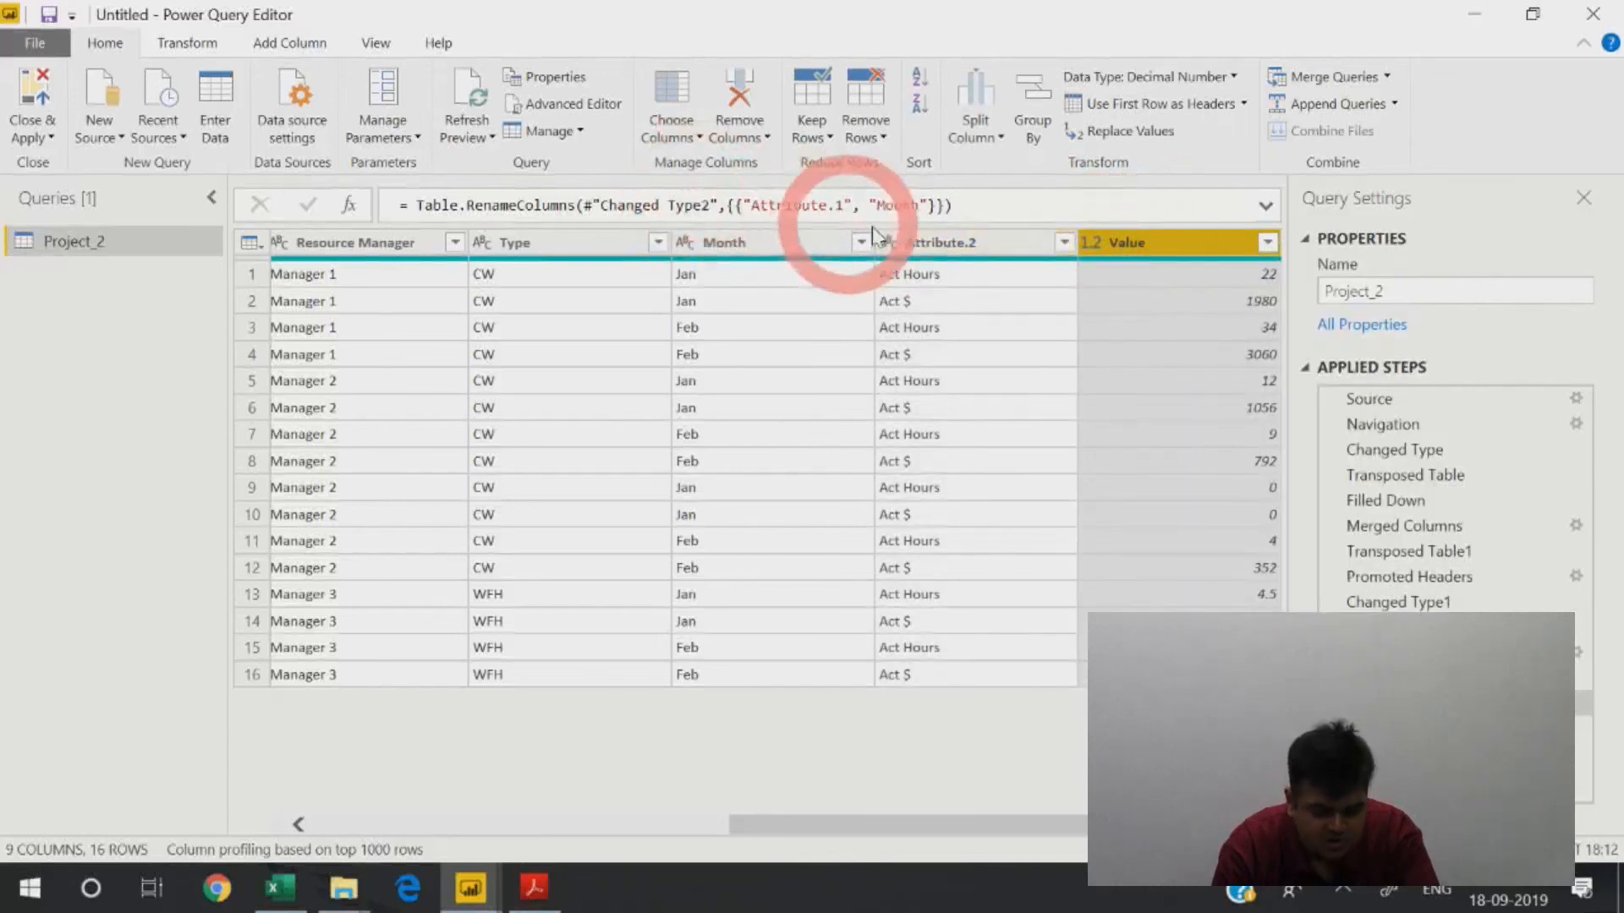
pyautogui.keyDown('ctrl'); pyautogui.click(937, 237); pyautogui.keyUp('ctrl')
pyautogui.rightClick(1015, 254)
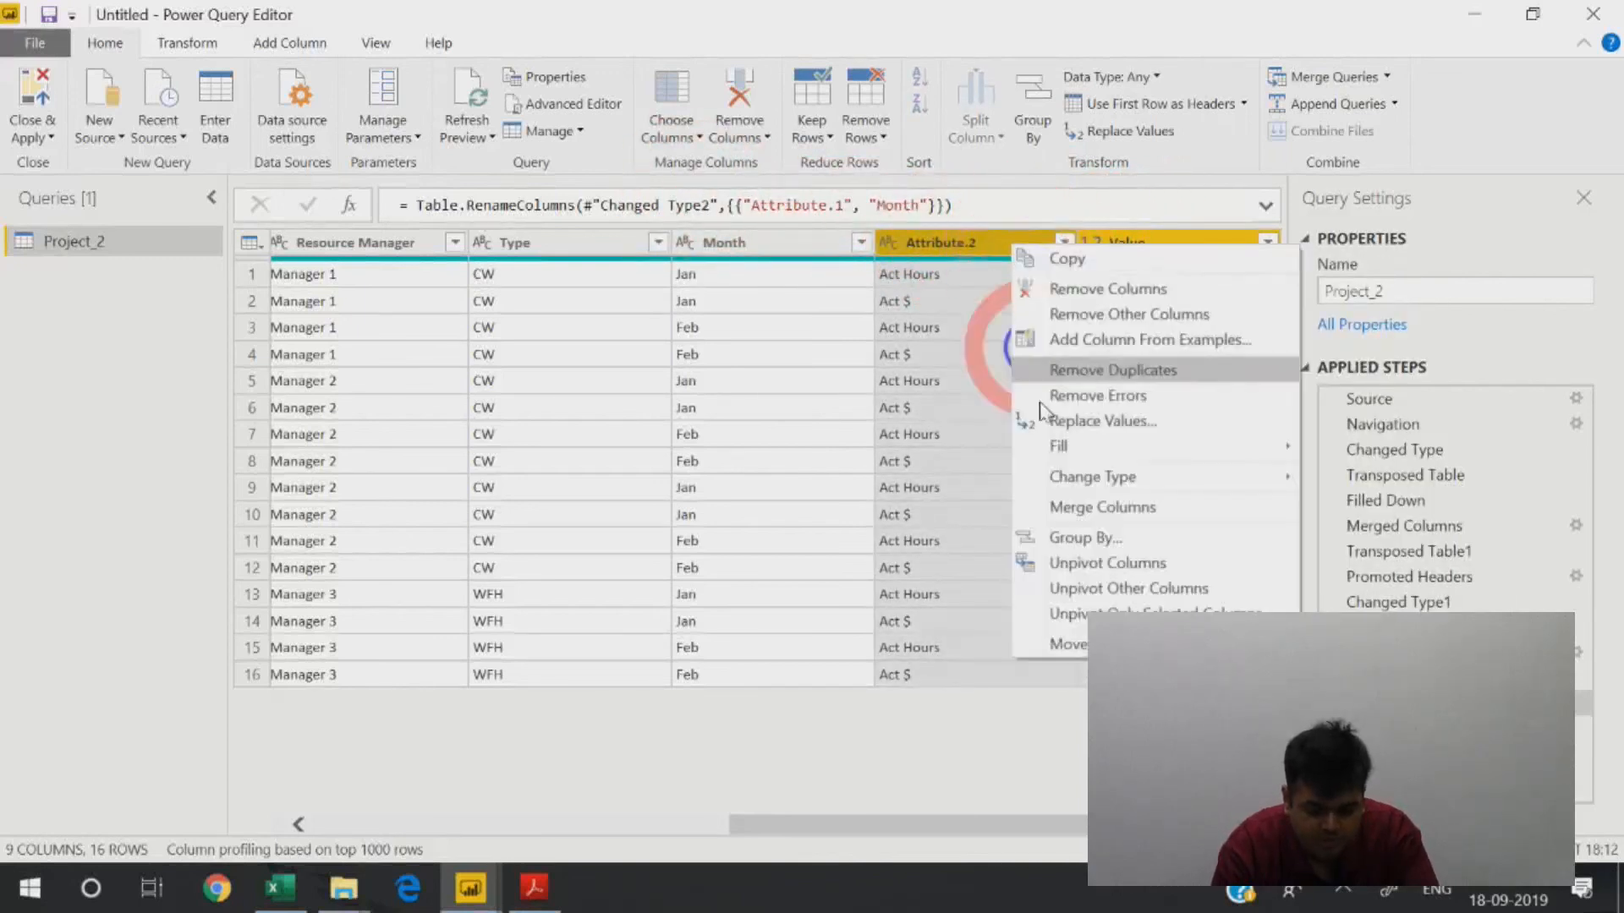
pyautogui.click(182, 49)
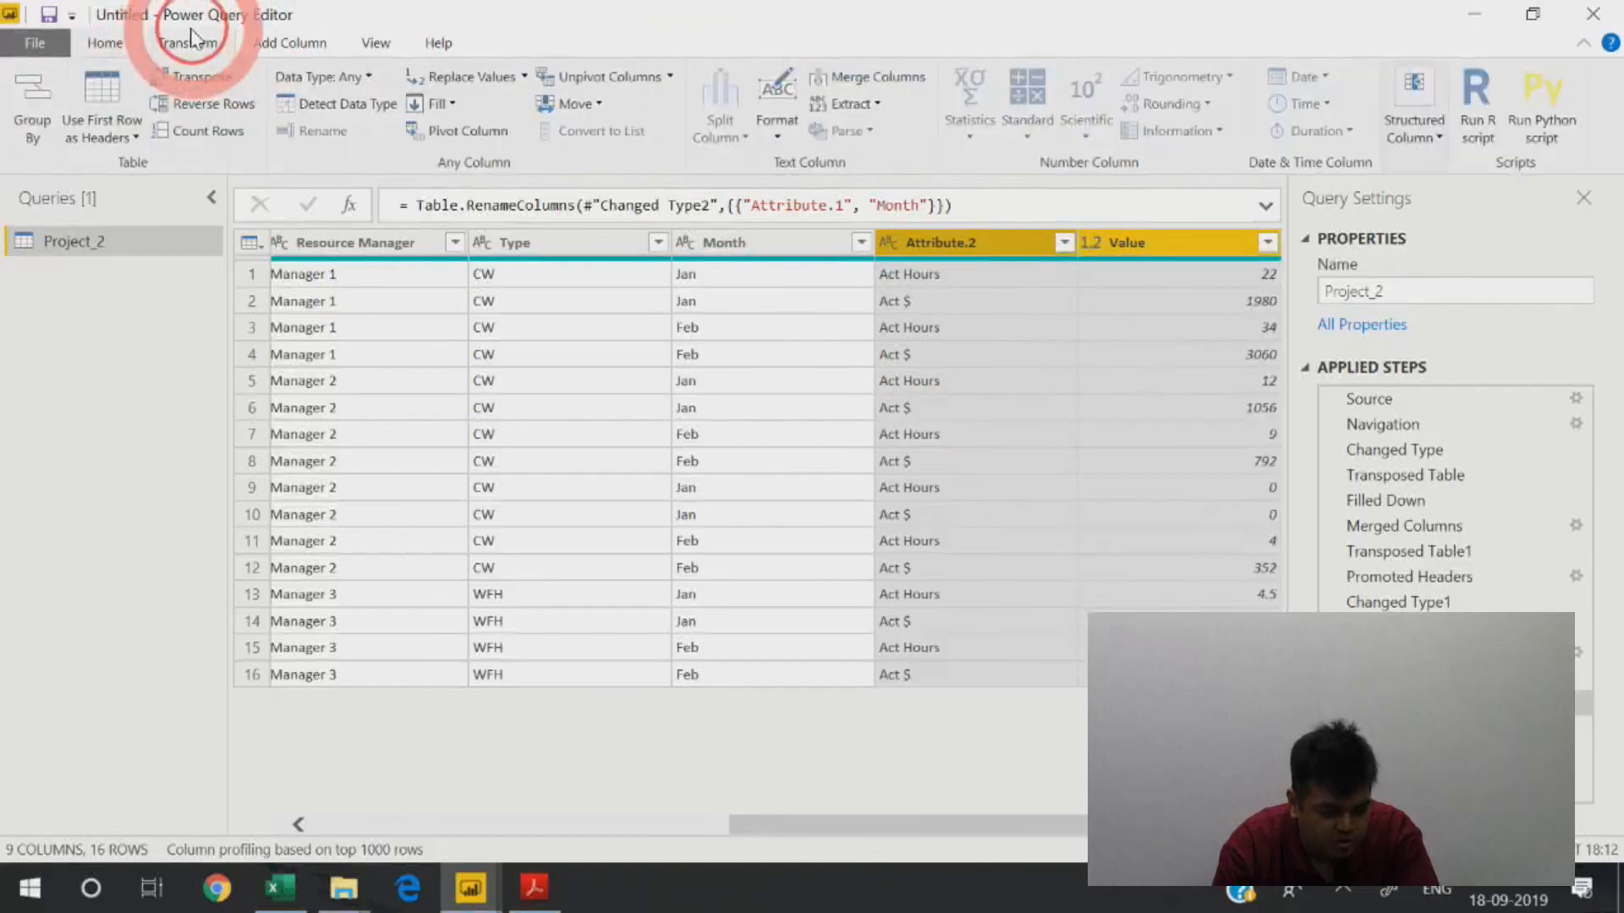
pyautogui.click(486, 129)
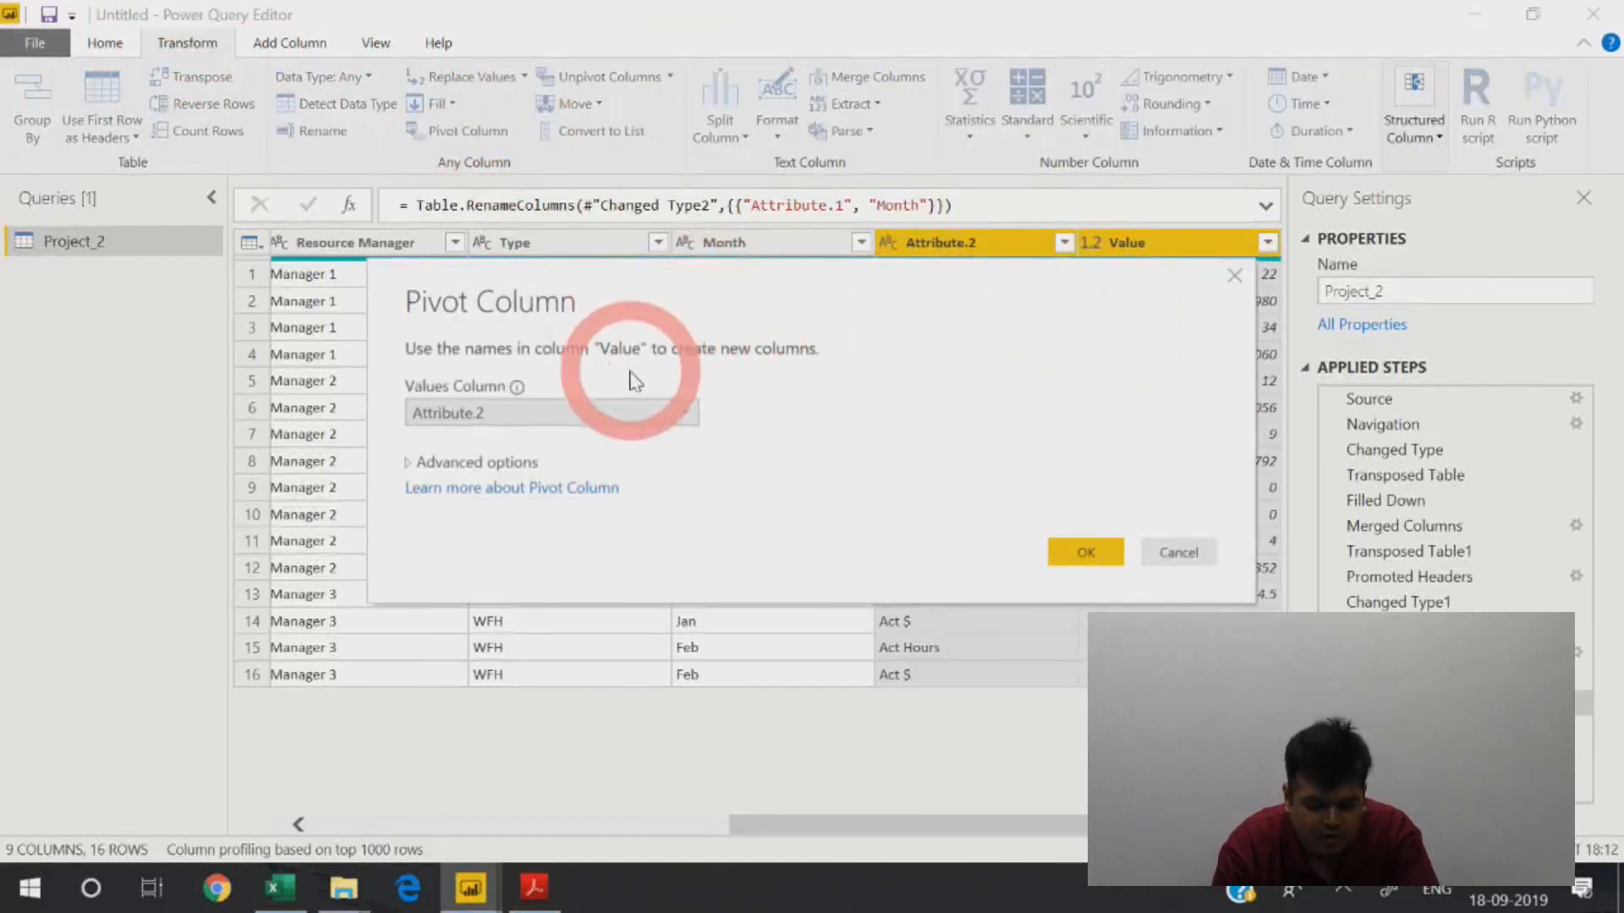
pyautogui.moveTo(701, 279); pyautogui.dragTo(334, 182)
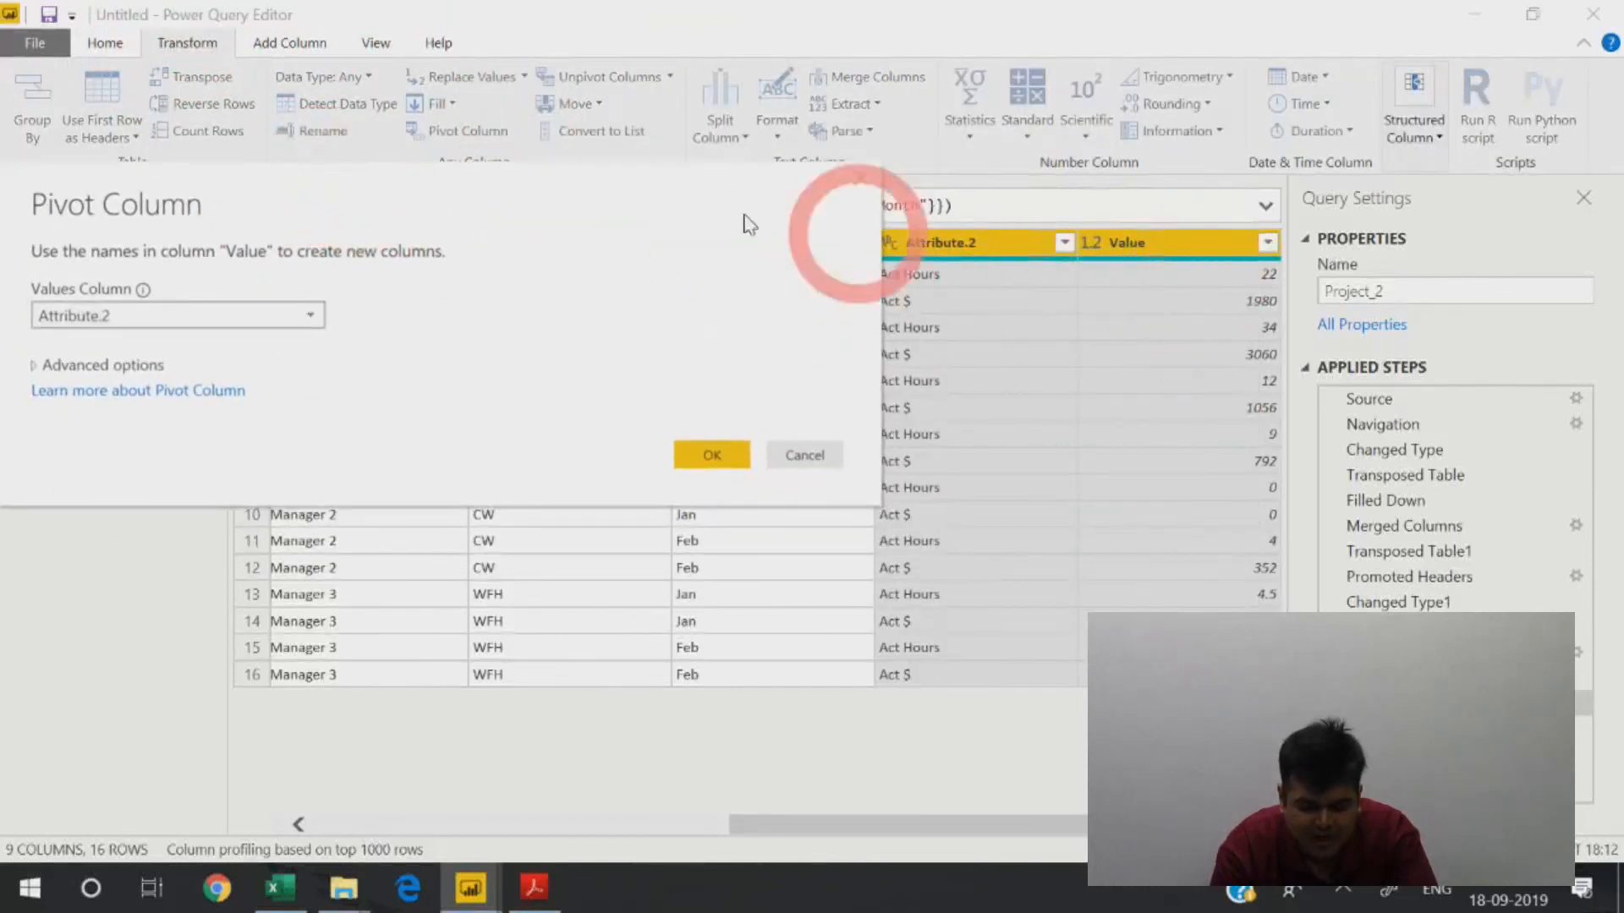
pyautogui.click(127, 316)
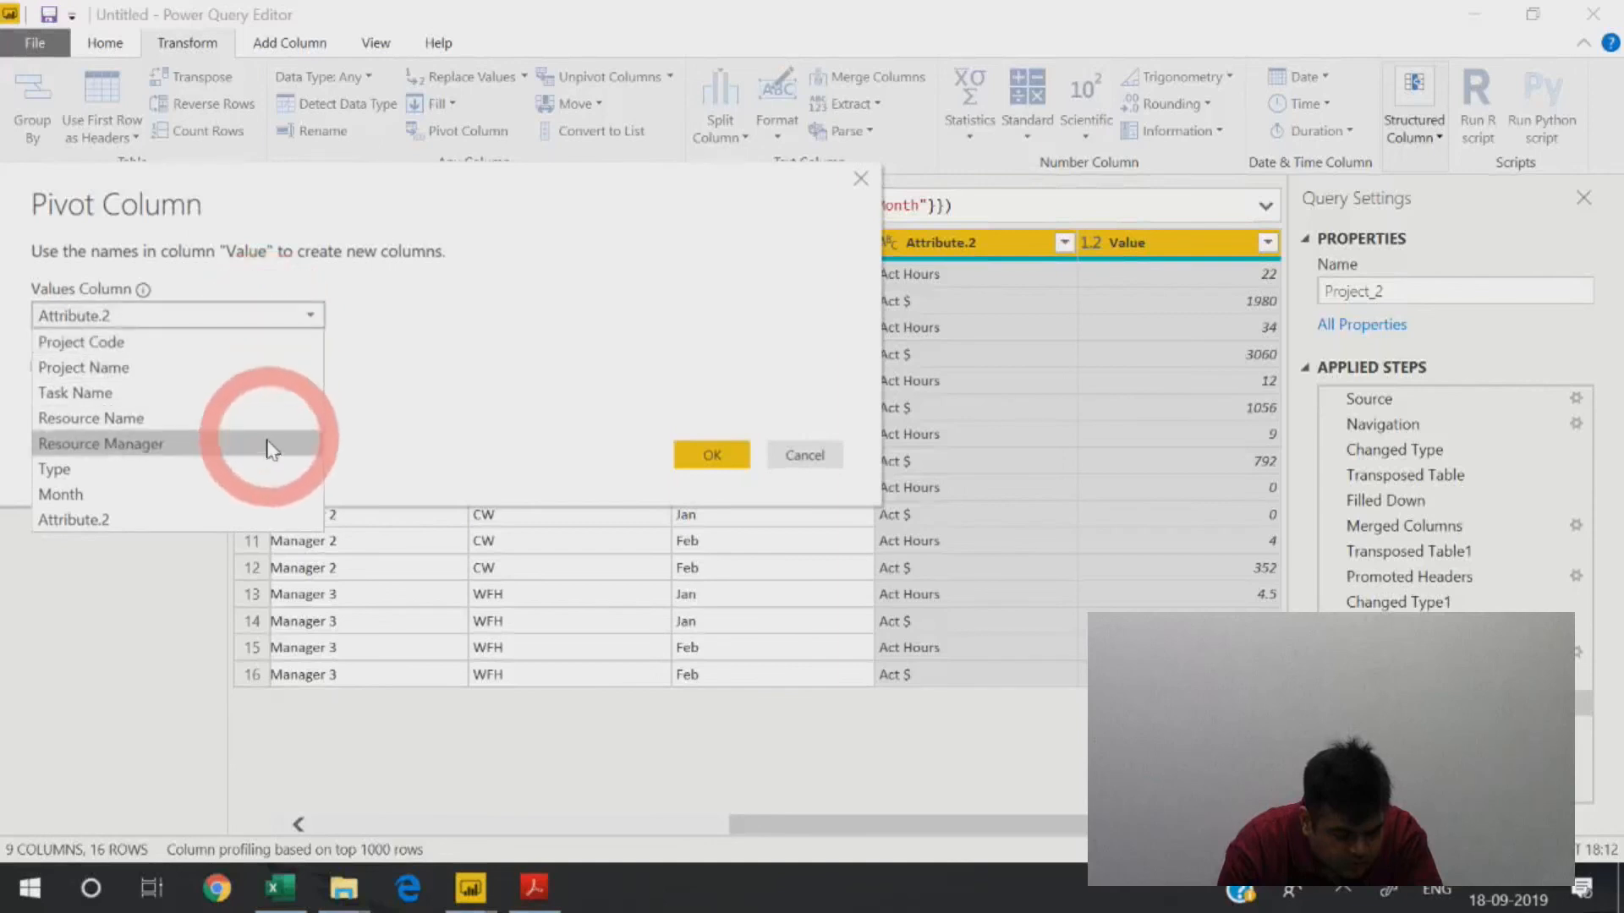
pyautogui.click(233, 520)
# Set the pivot's aggregate value function to Don't Aggregate and try to apply it with Attribute.2 as the values column.
pyautogui.click(33, 366)
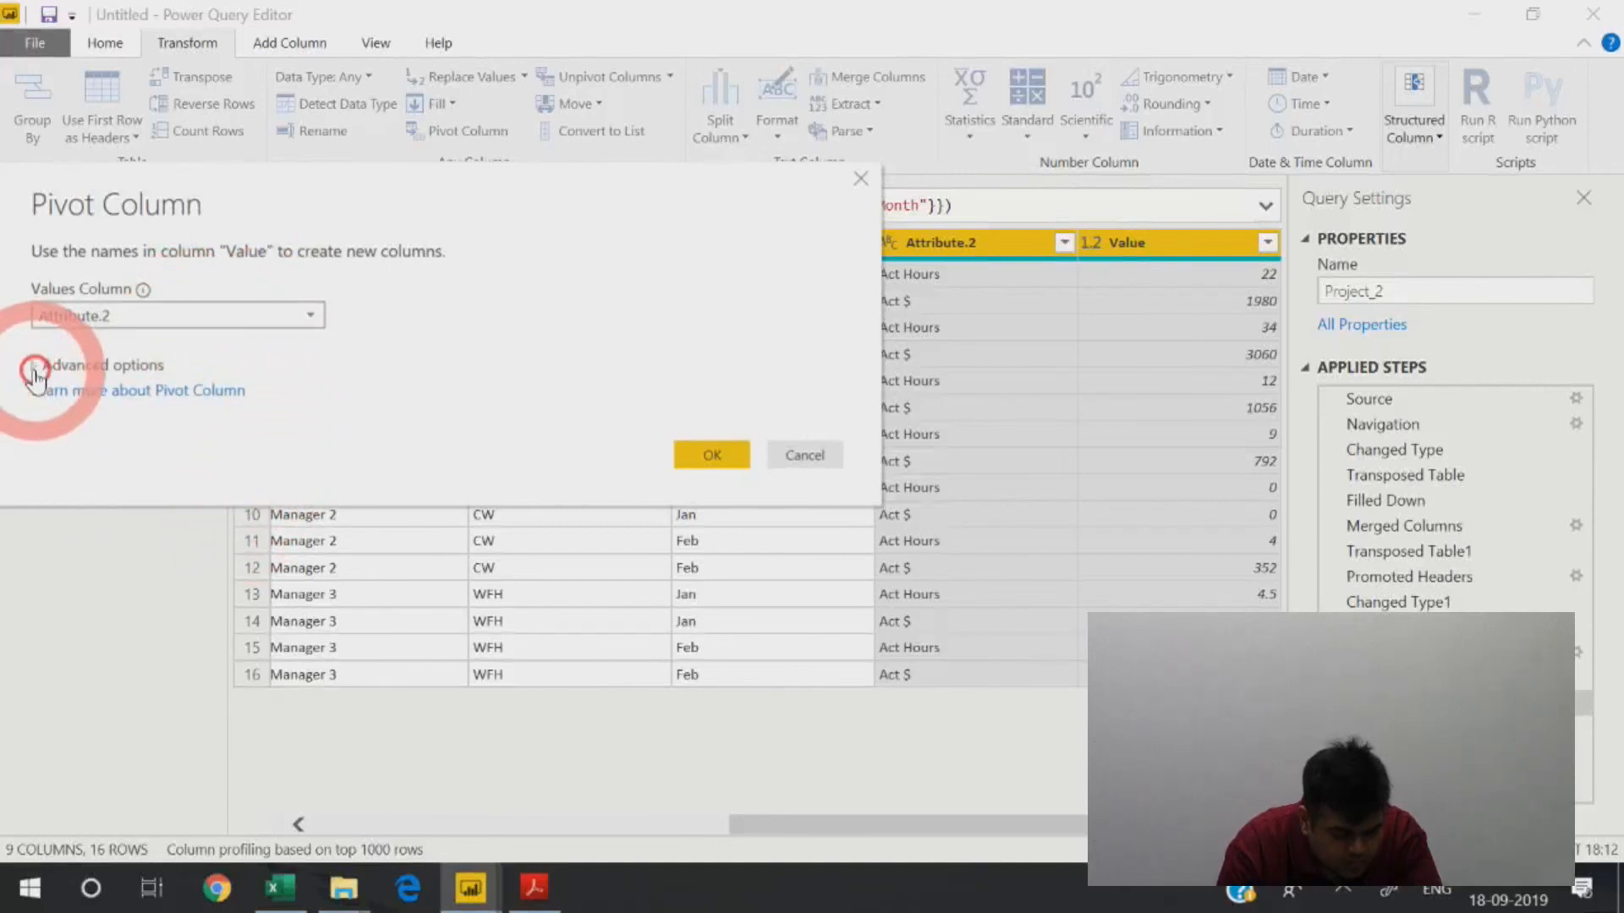
pyautogui.click(101, 444)
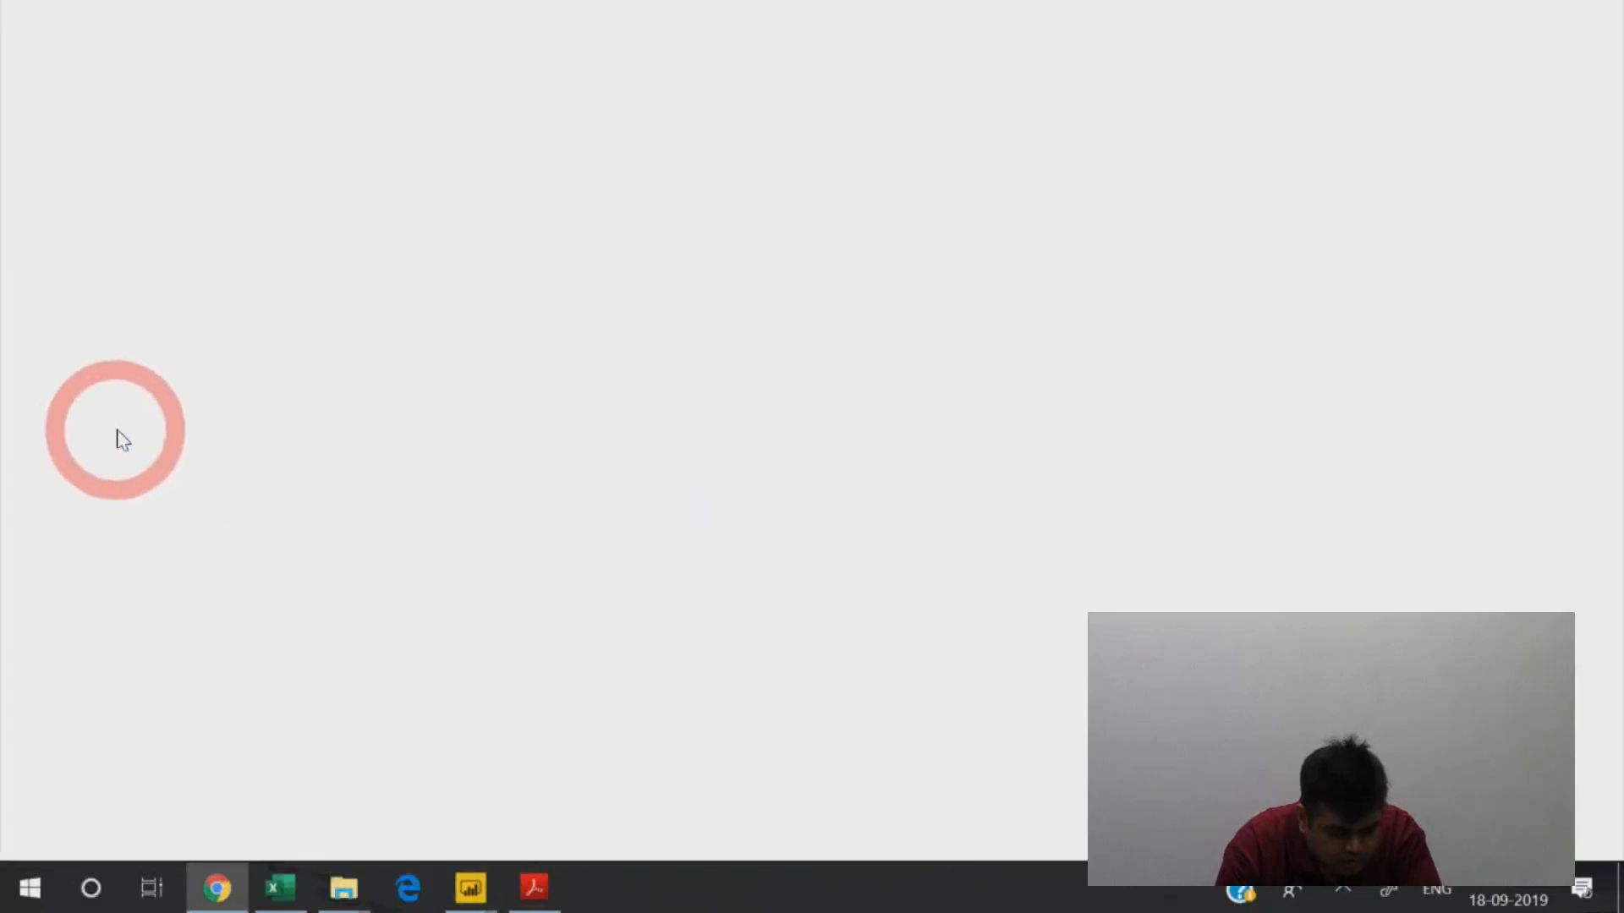
pyautogui.click(1595, 14)
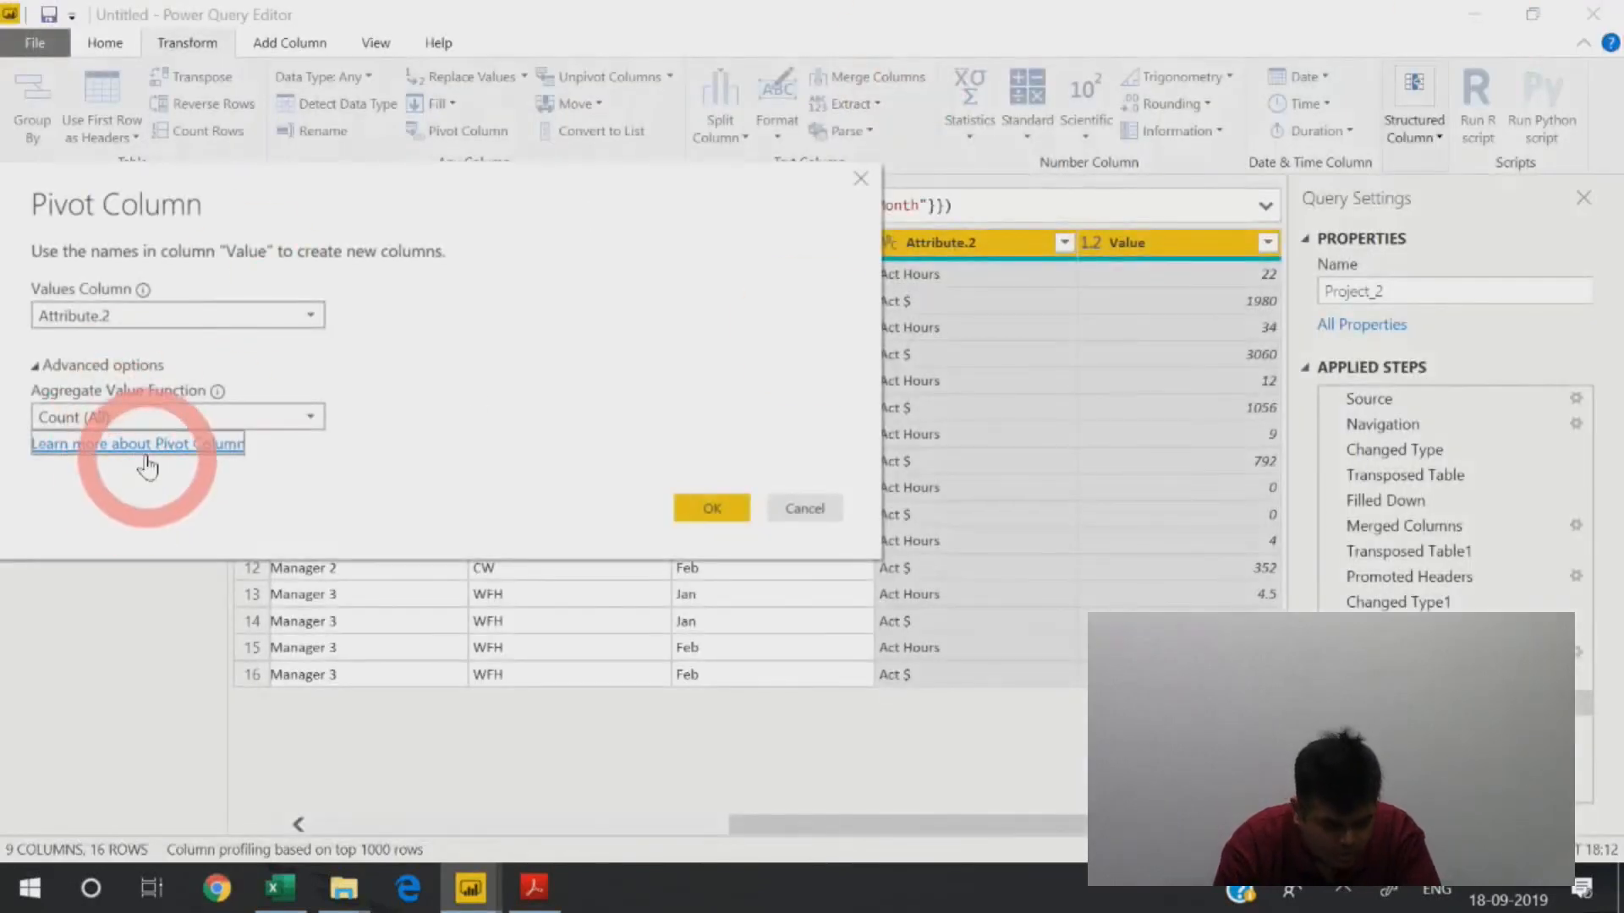
pyautogui.click(169, 416)
pyautogui.click(205, 582)
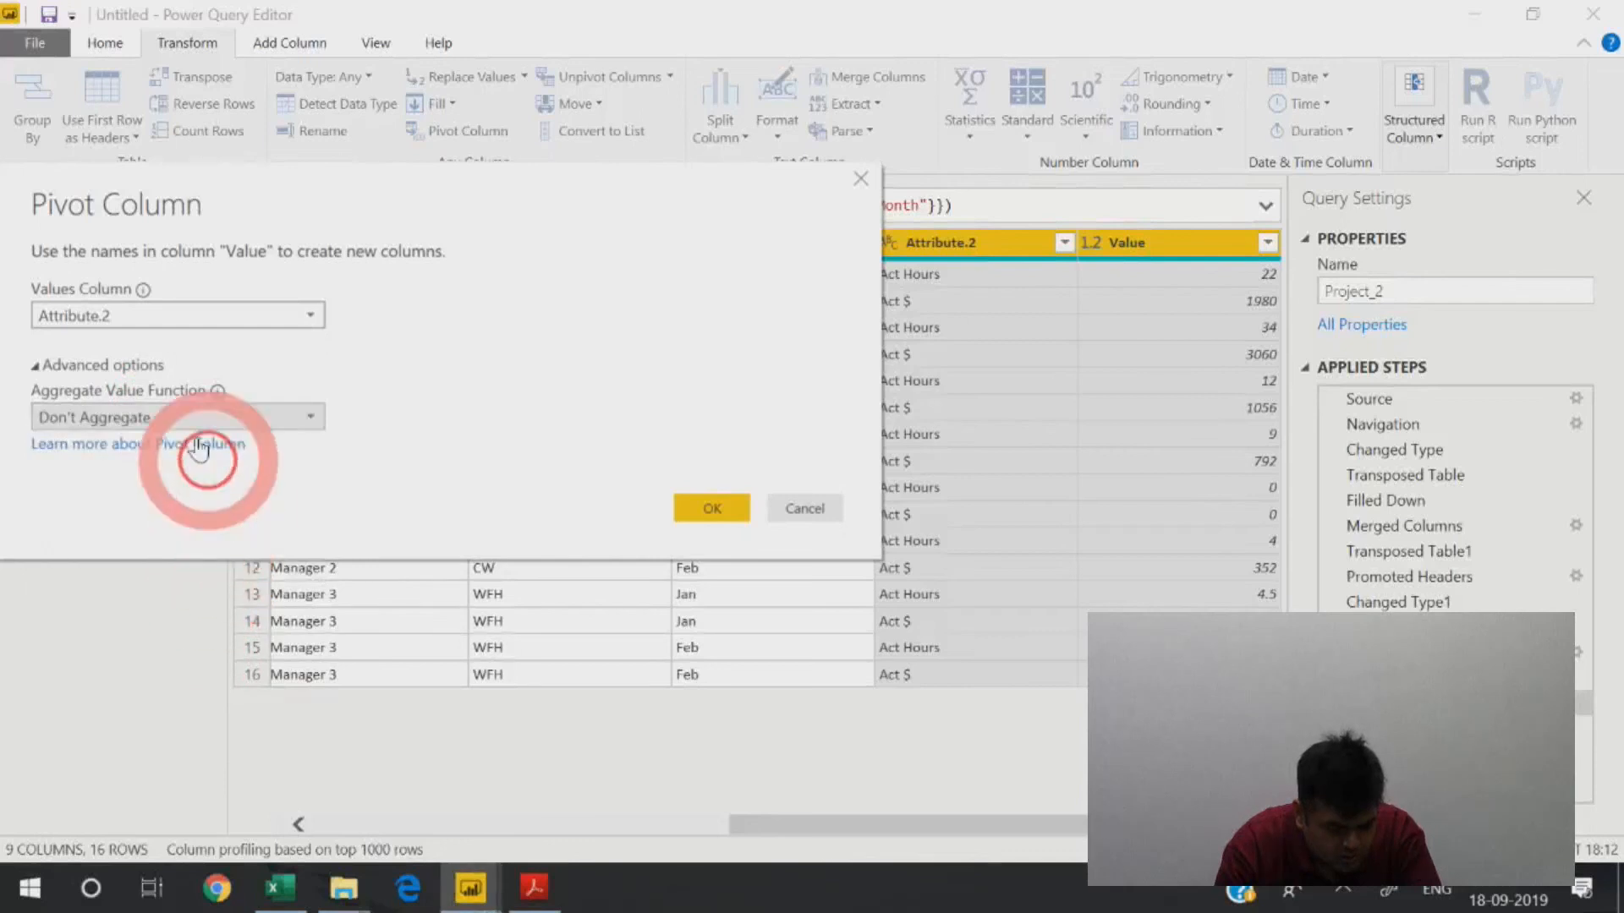
pyautogui.click(212, 318)
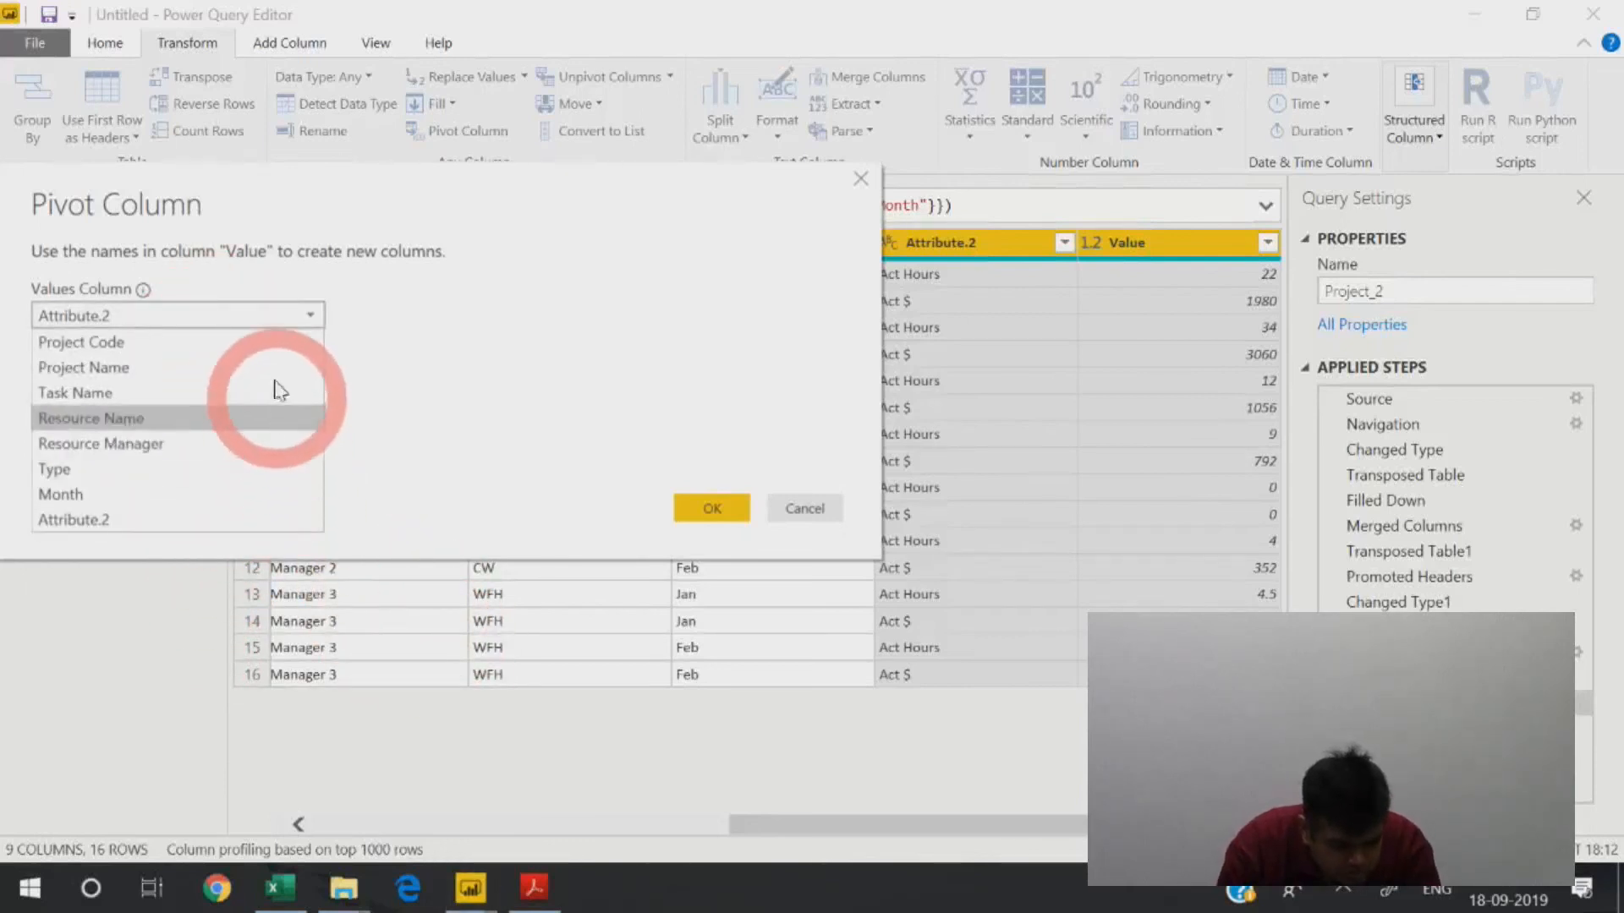
pyautogui.click(280, 325)
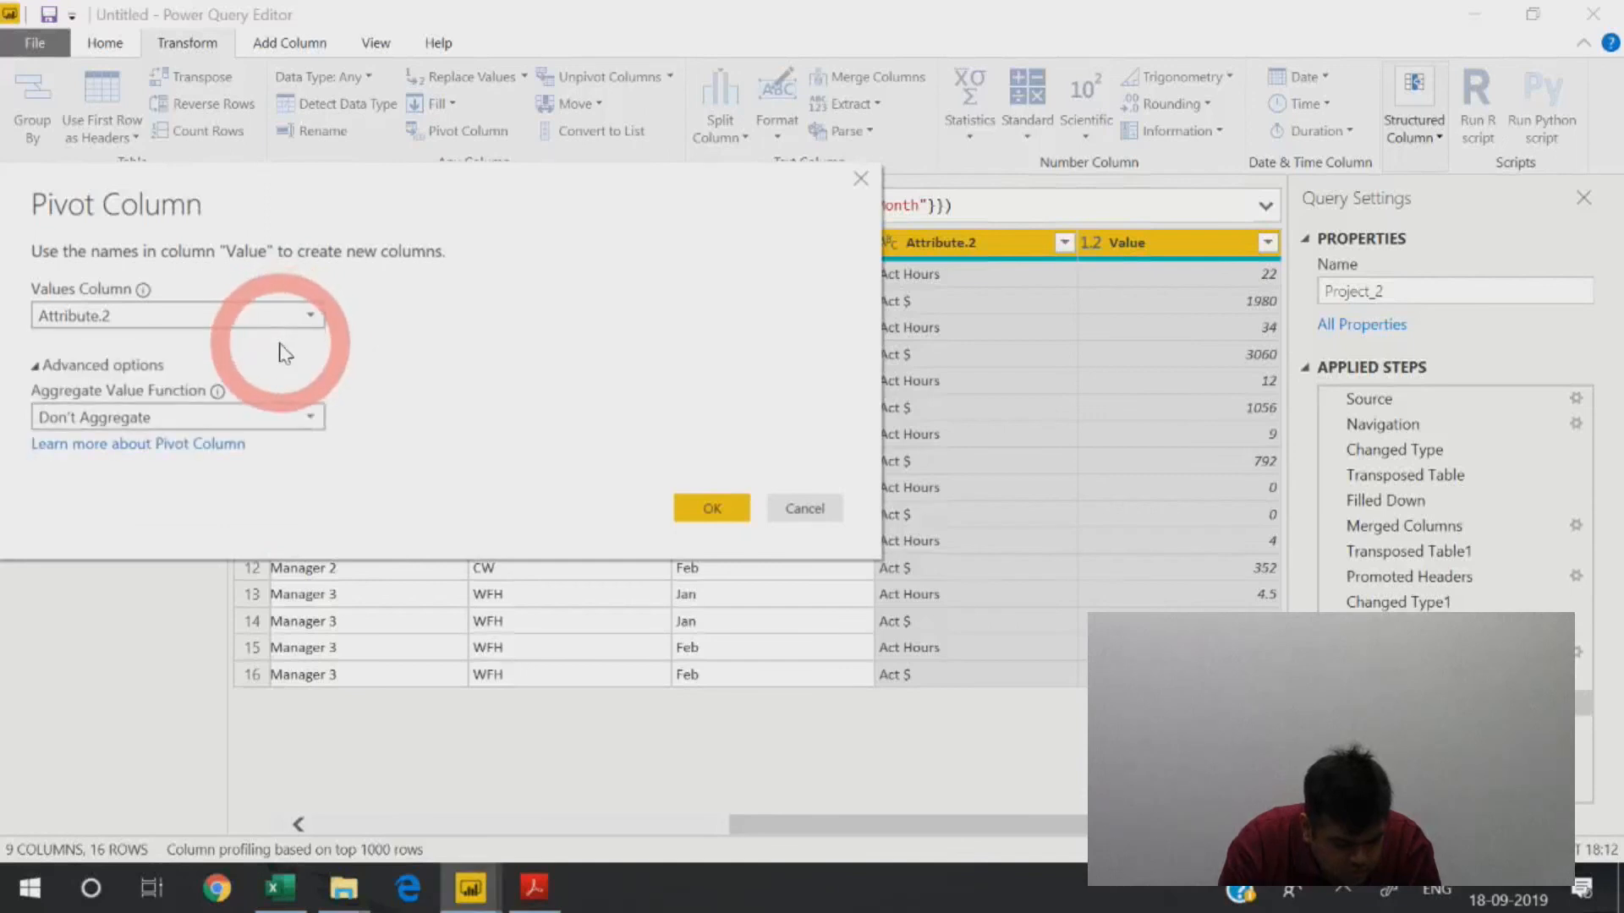
pyautogui.click(712, 508)
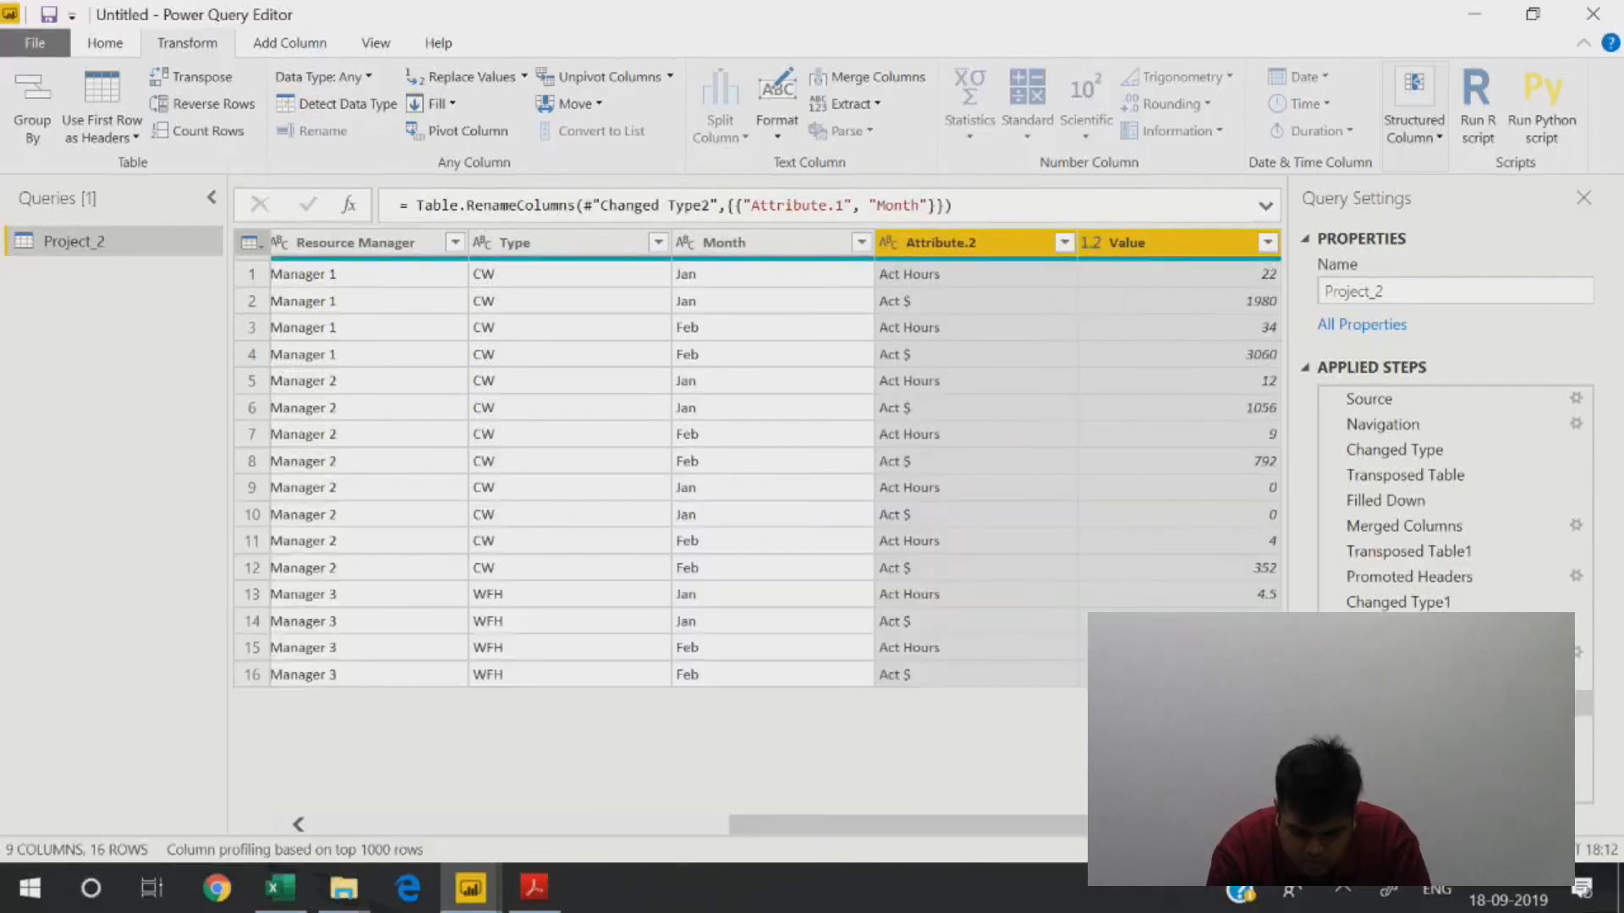
pyautogui.click(1110, 444)
pyautogui.click(1116, 243)
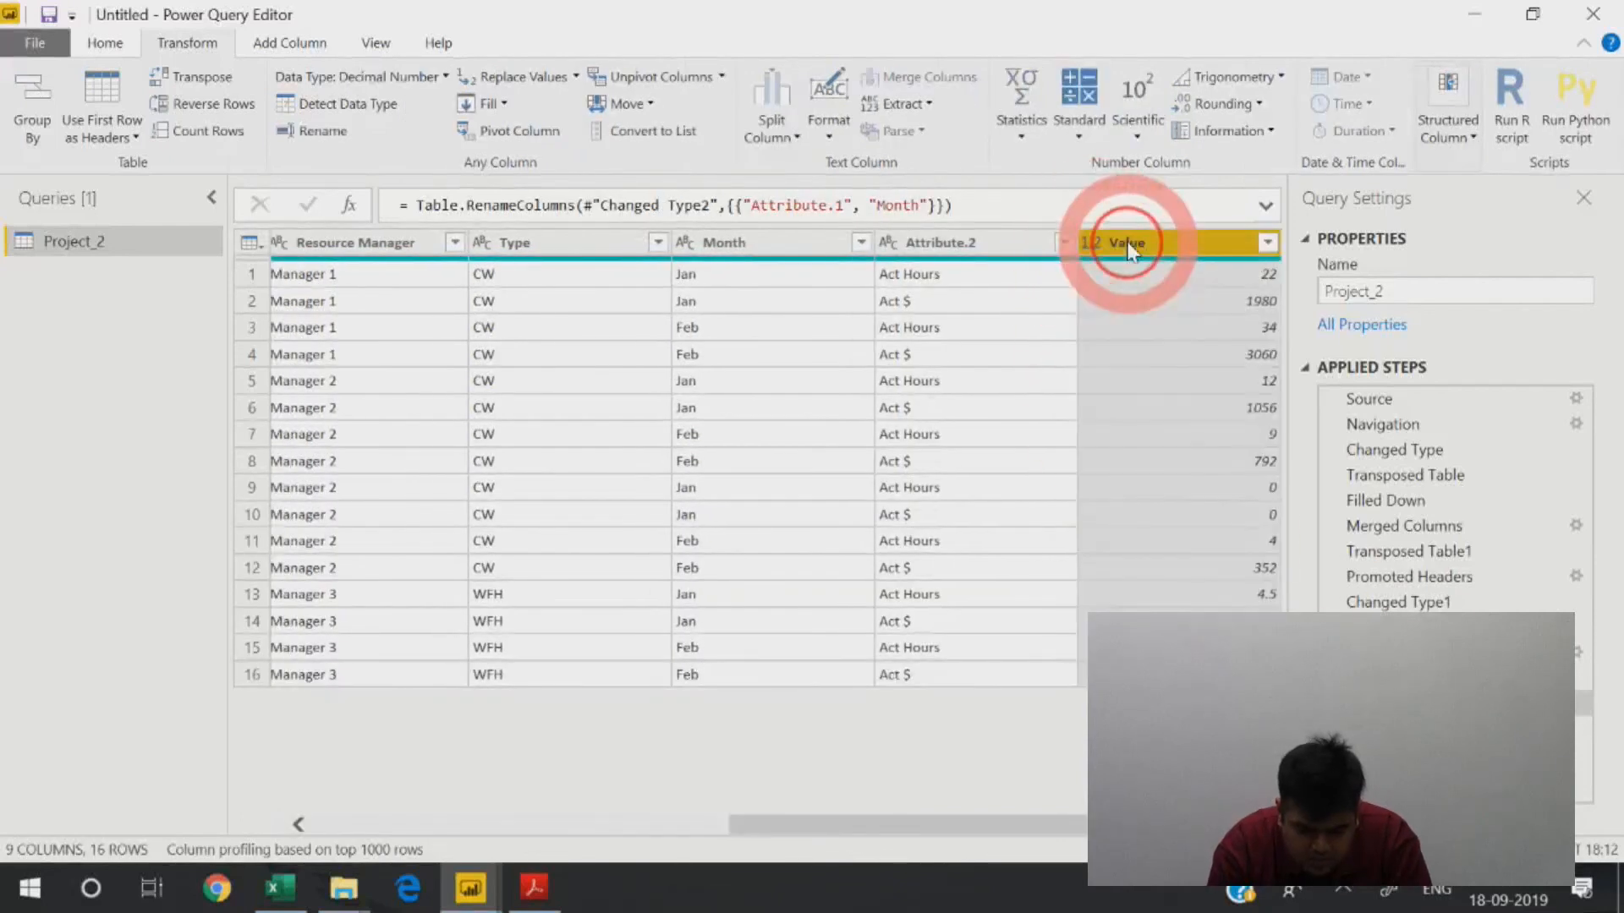
pyautogui.keyDown('ctrl'); pyautogui.click(1024, 236); pyautogui.keyUp('ctrl')
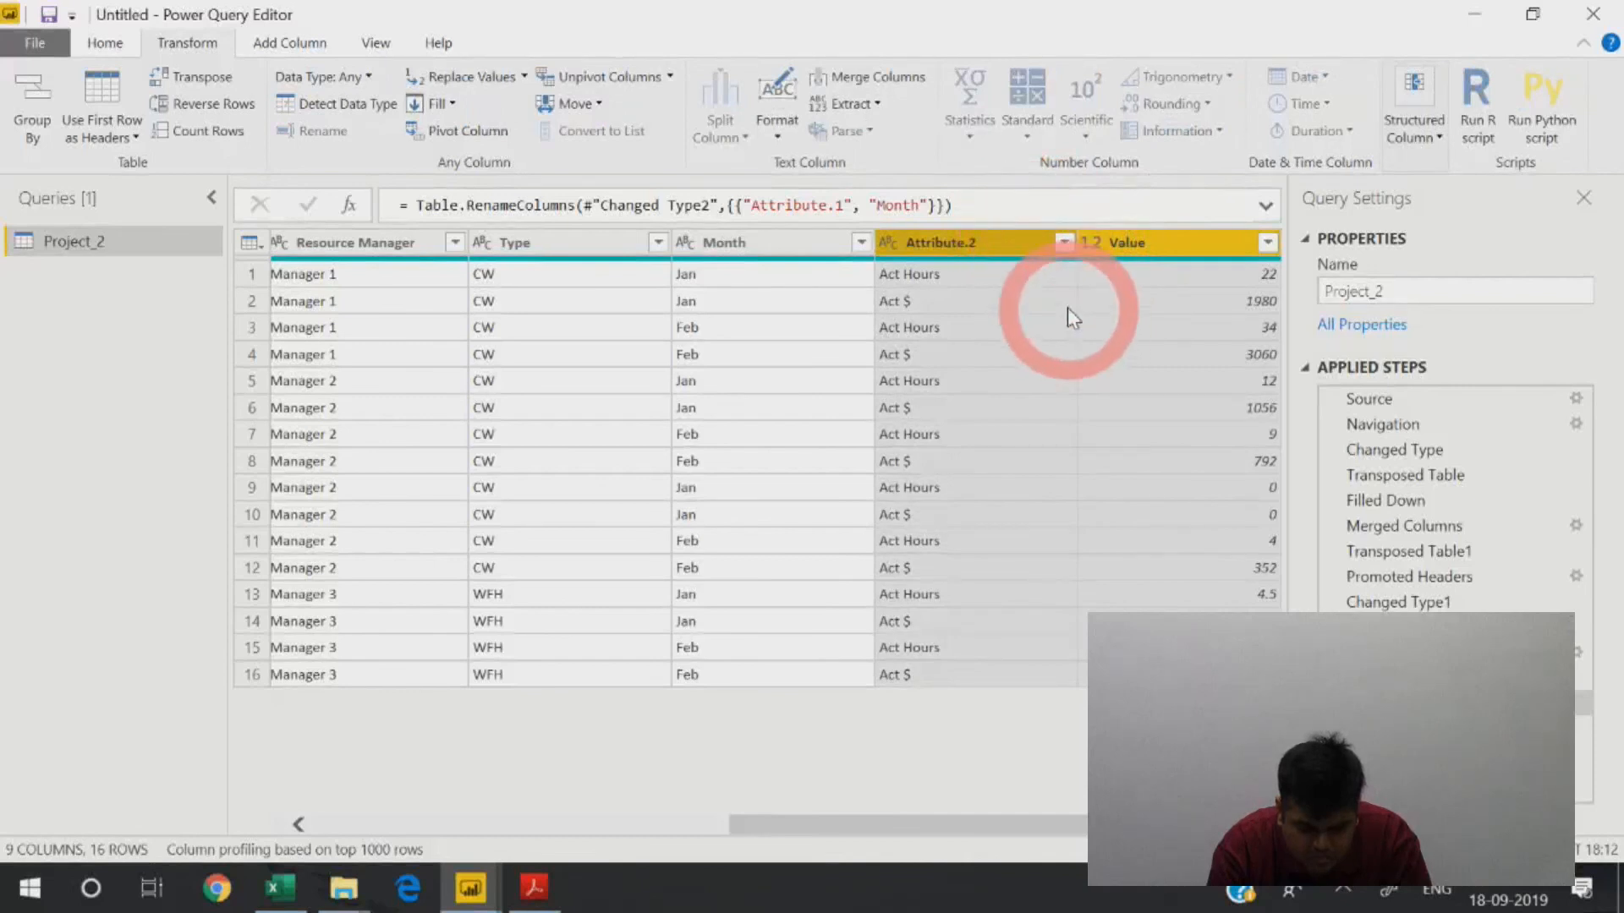
pyautogui.rightClick(1149, 245)
pyautogui.click(1121, 243)
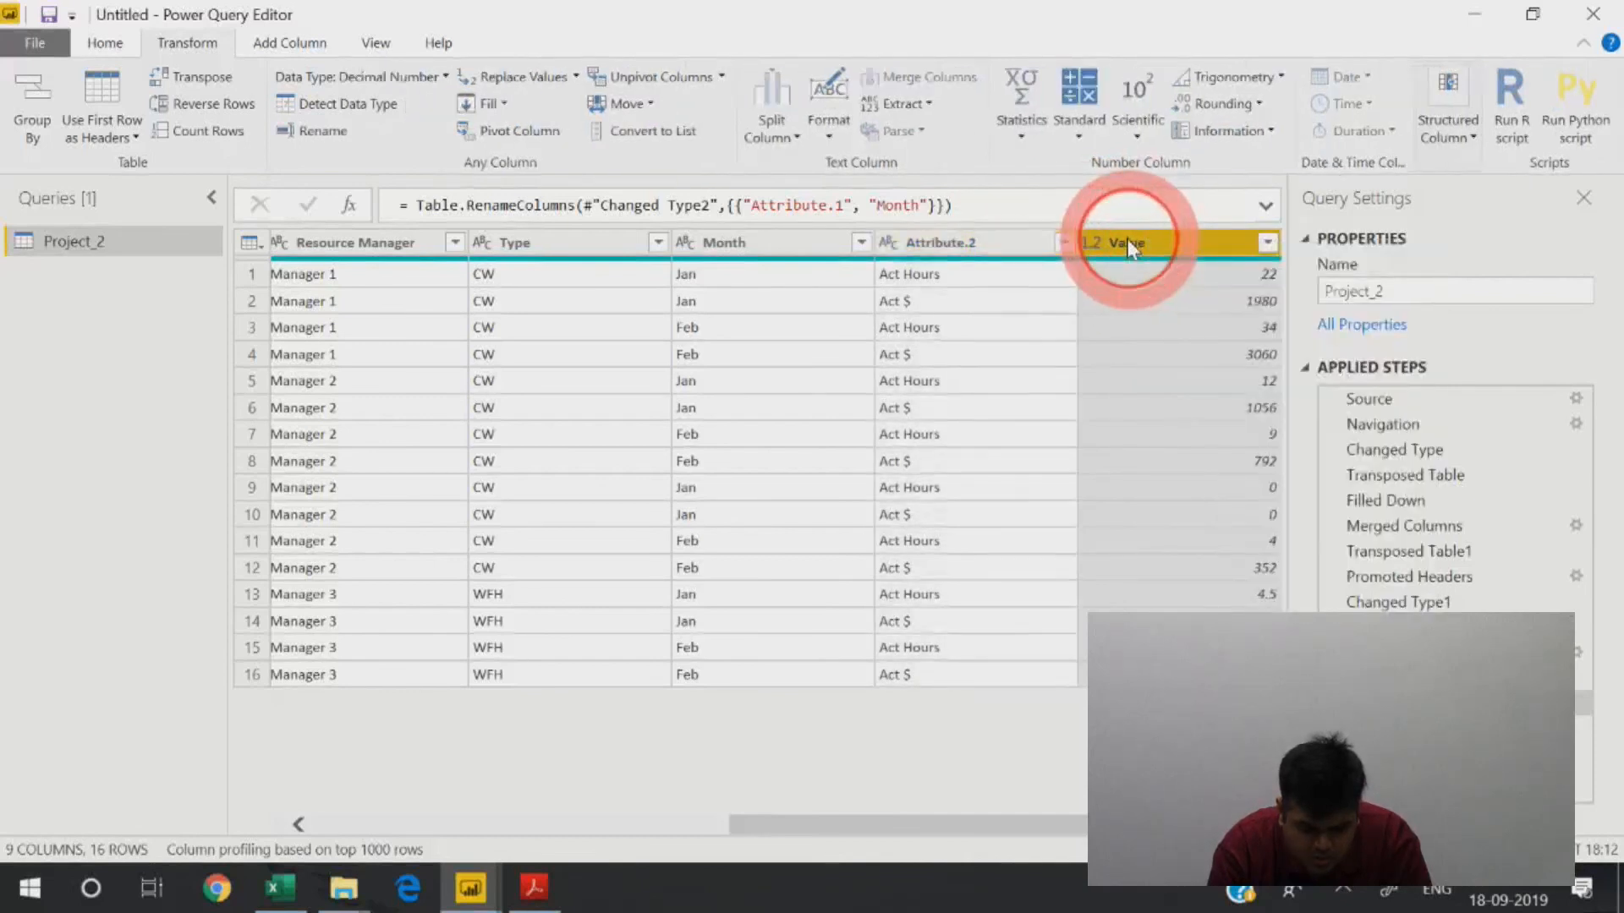
pyautogui.keyDown('ctrl'); pyautogui.click(991, 237); pyautogui.keyUp('ctrl')
pyautogui.keyDown('ctrl'); pyautogui.click(1105, 241); pyautogui.keyUp('ctrl')
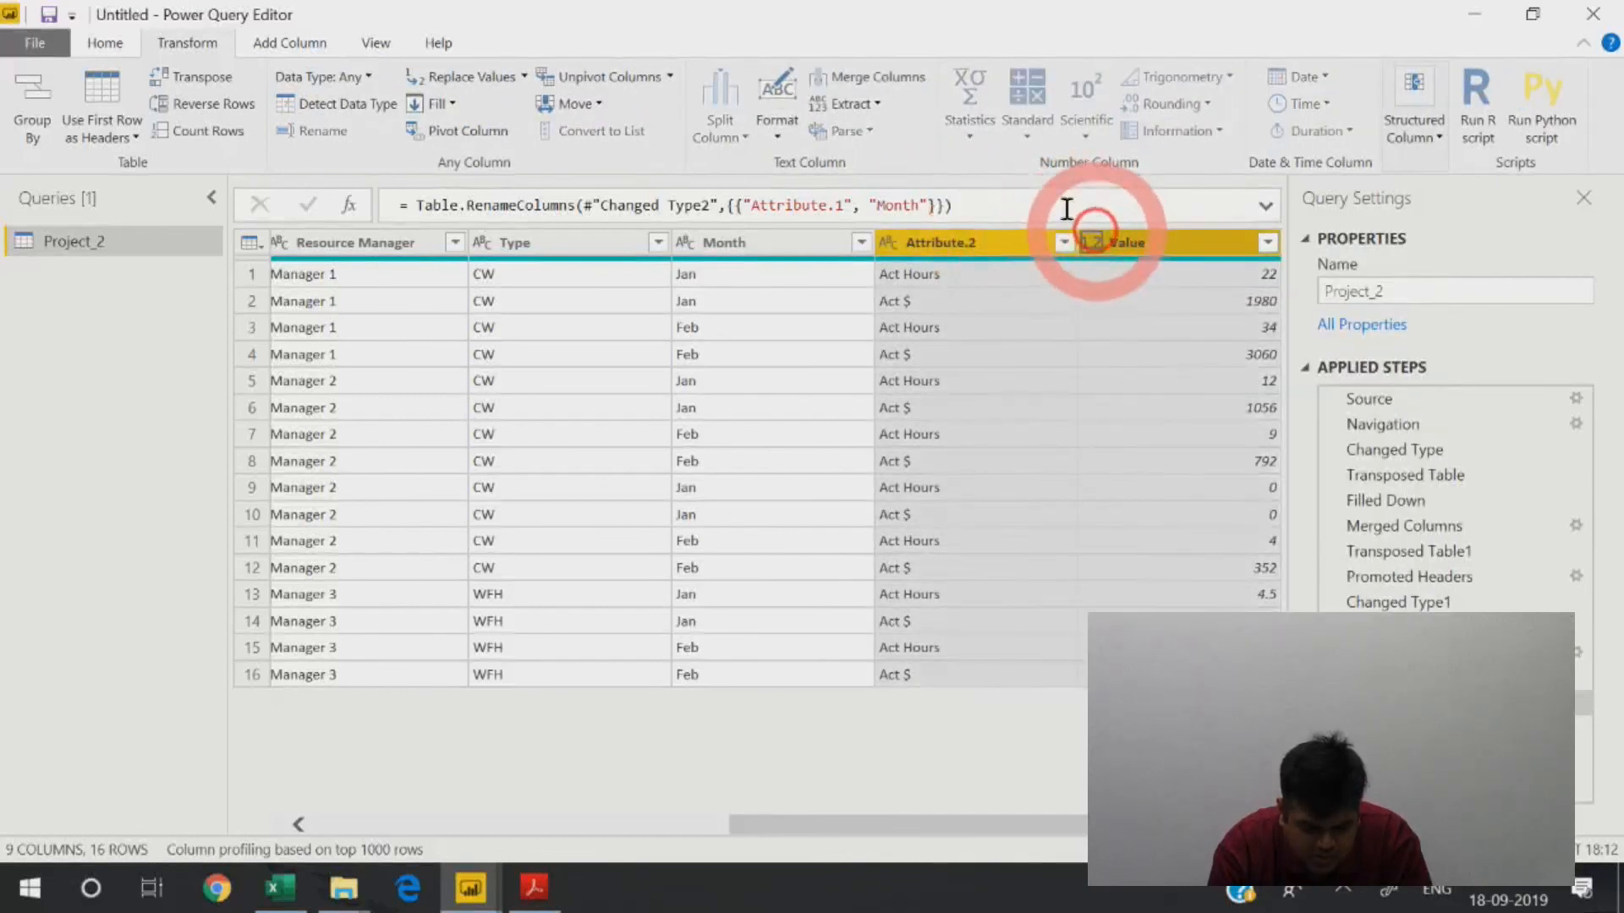
pyautogui.click(461, 130)
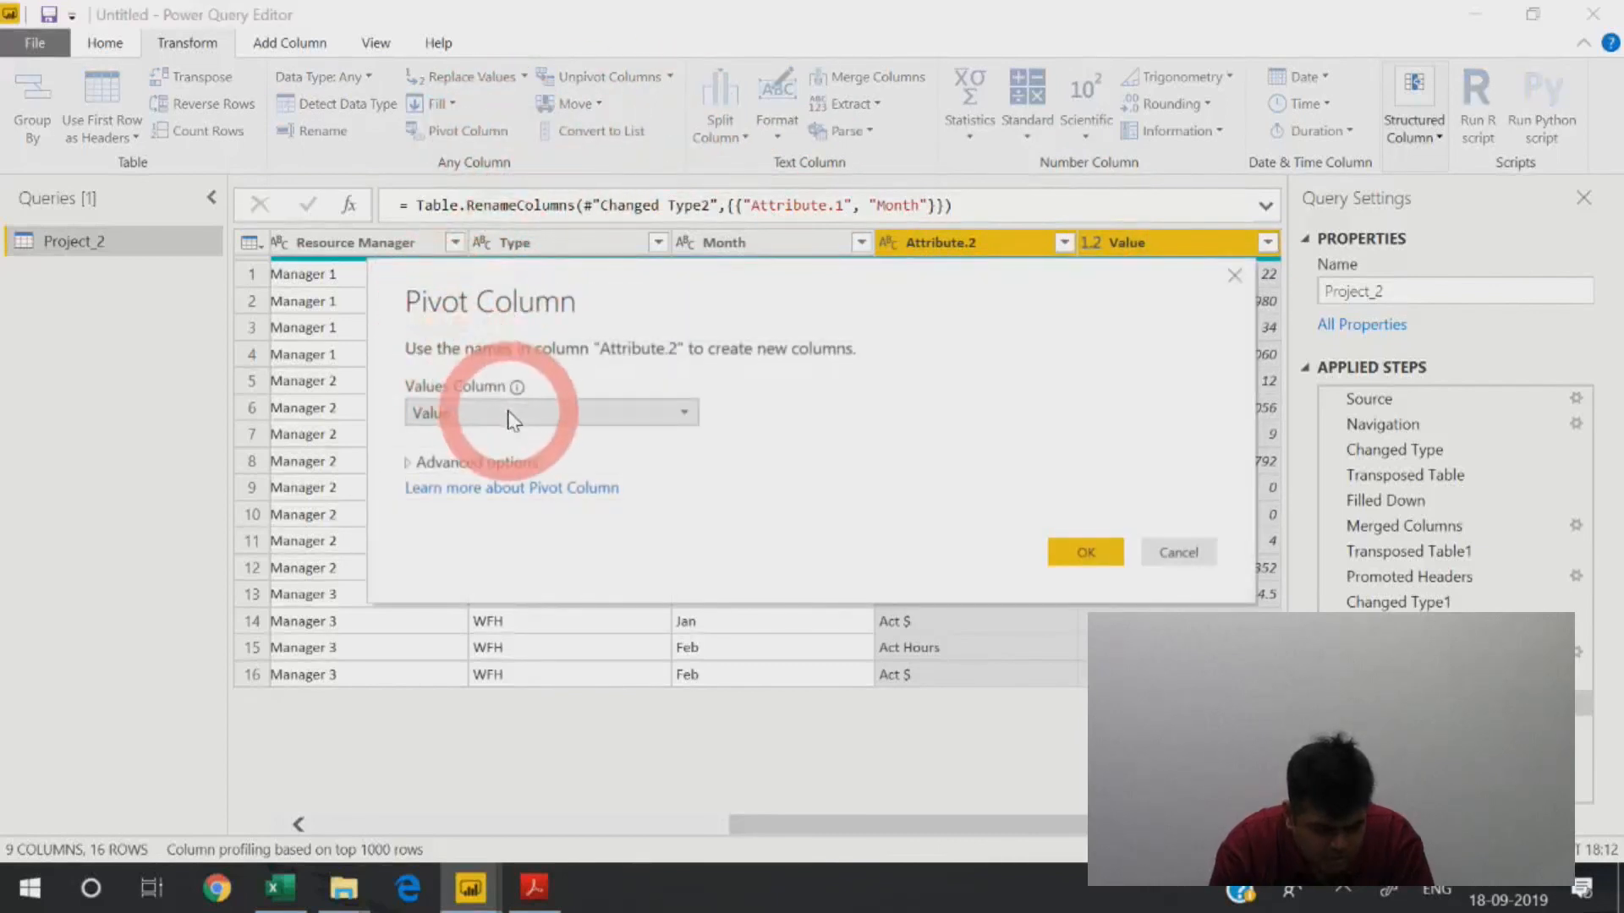
pyautogui.click(1235, 275)
pyautogui.click(1205, 245)
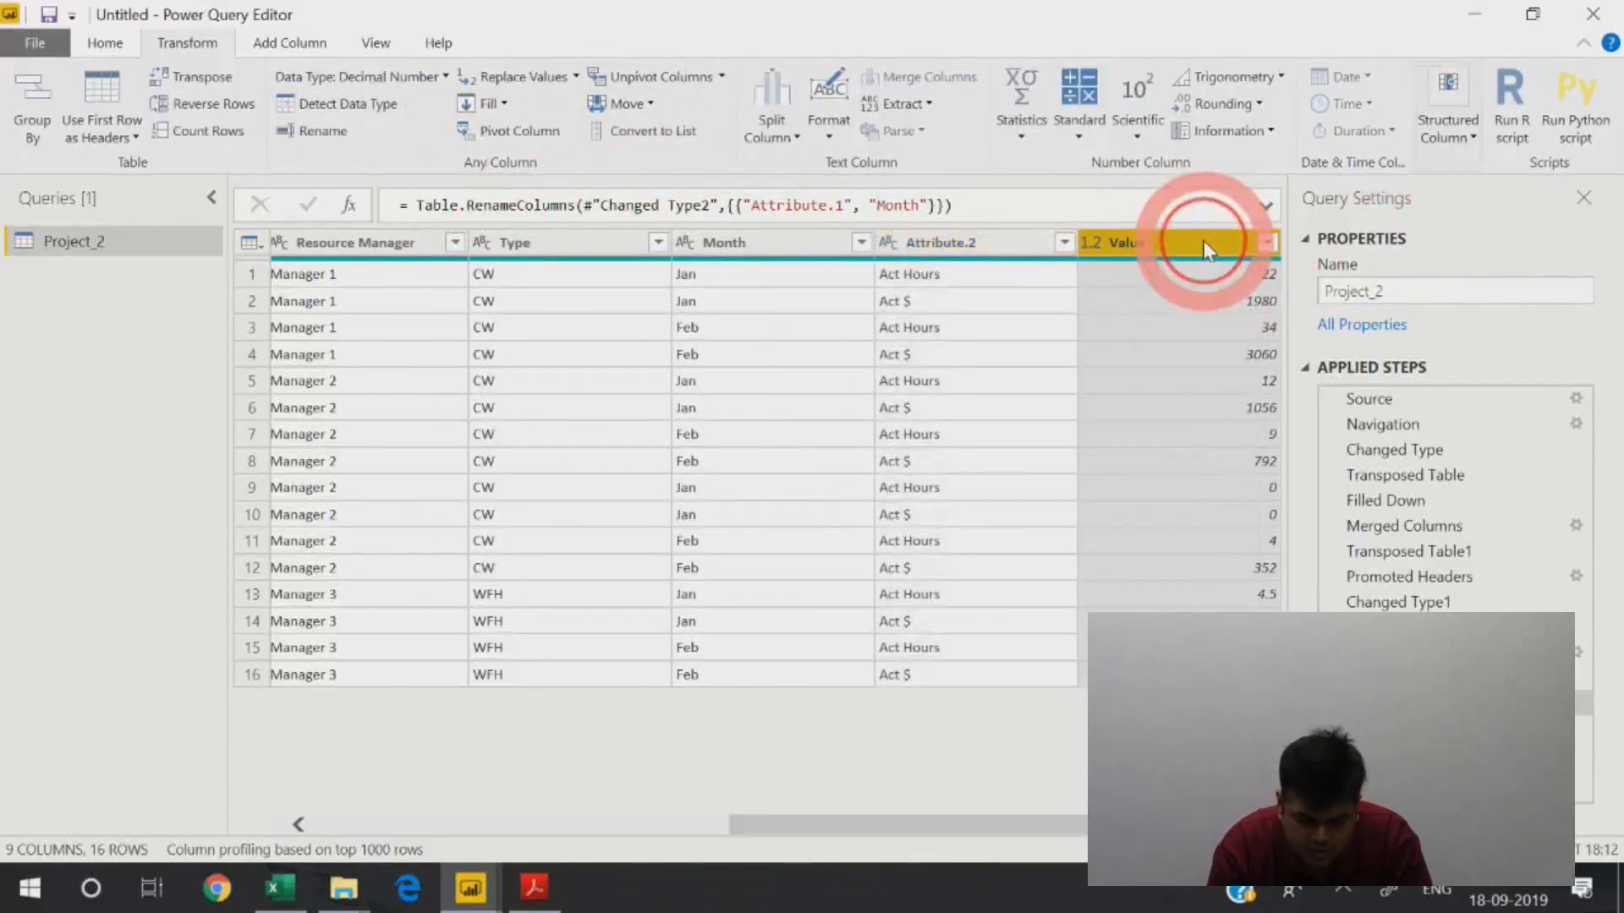
pyautogui.keyDown('ctrl'); pyautogui.click(1022, 240); pyautogui.keyUp('ctrl')
pyautogui.click(435, 131)
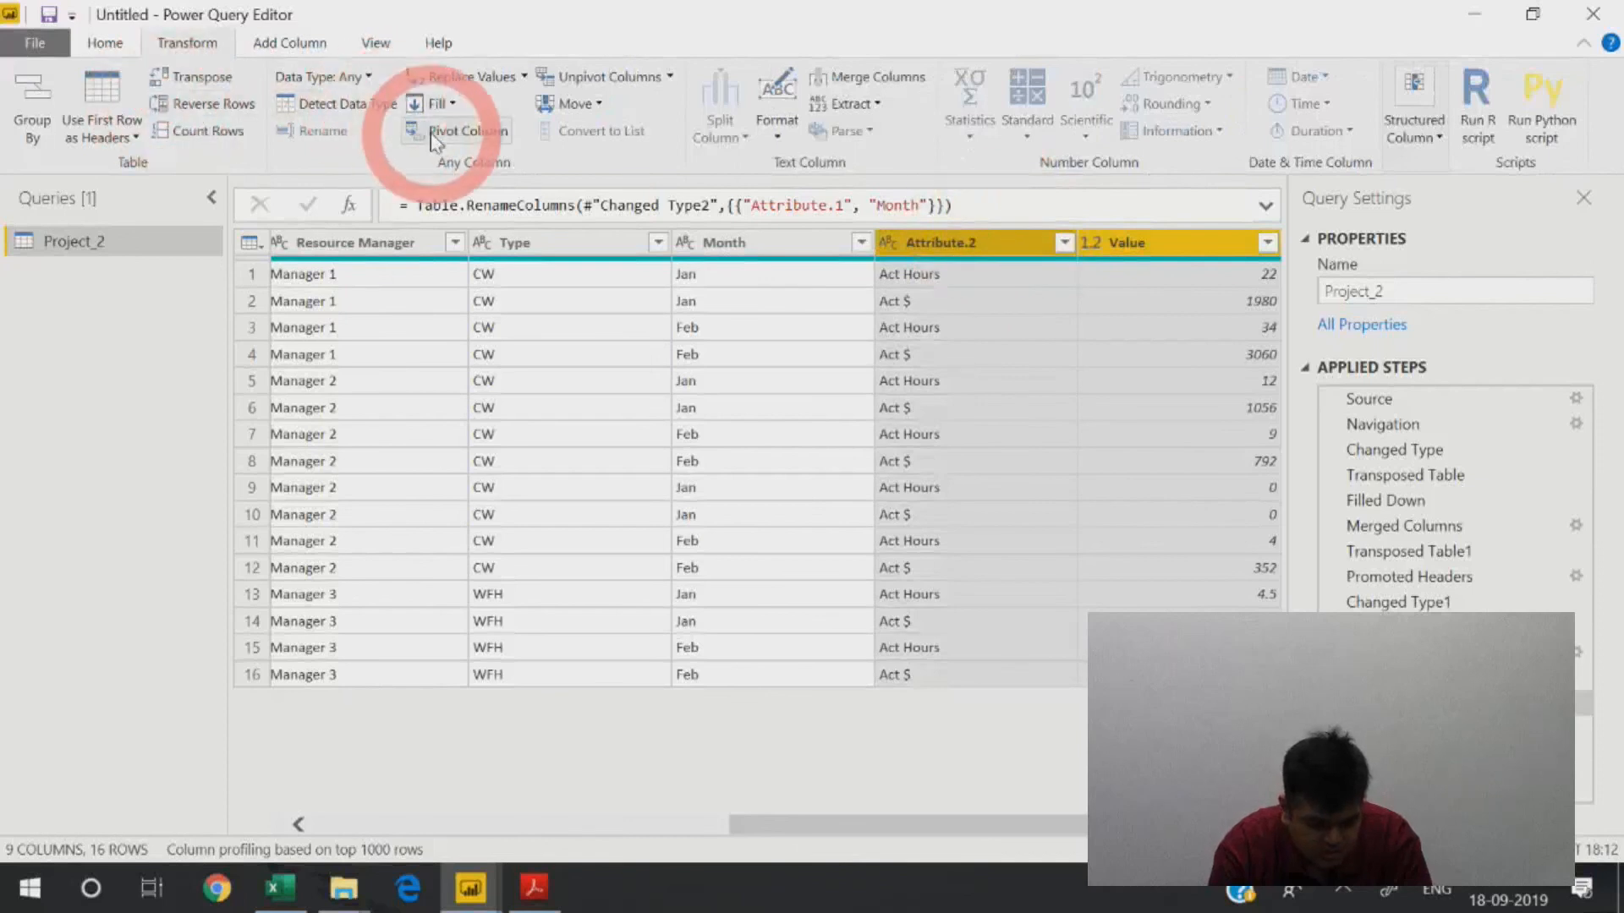
pyautogui.click(1316, 315)
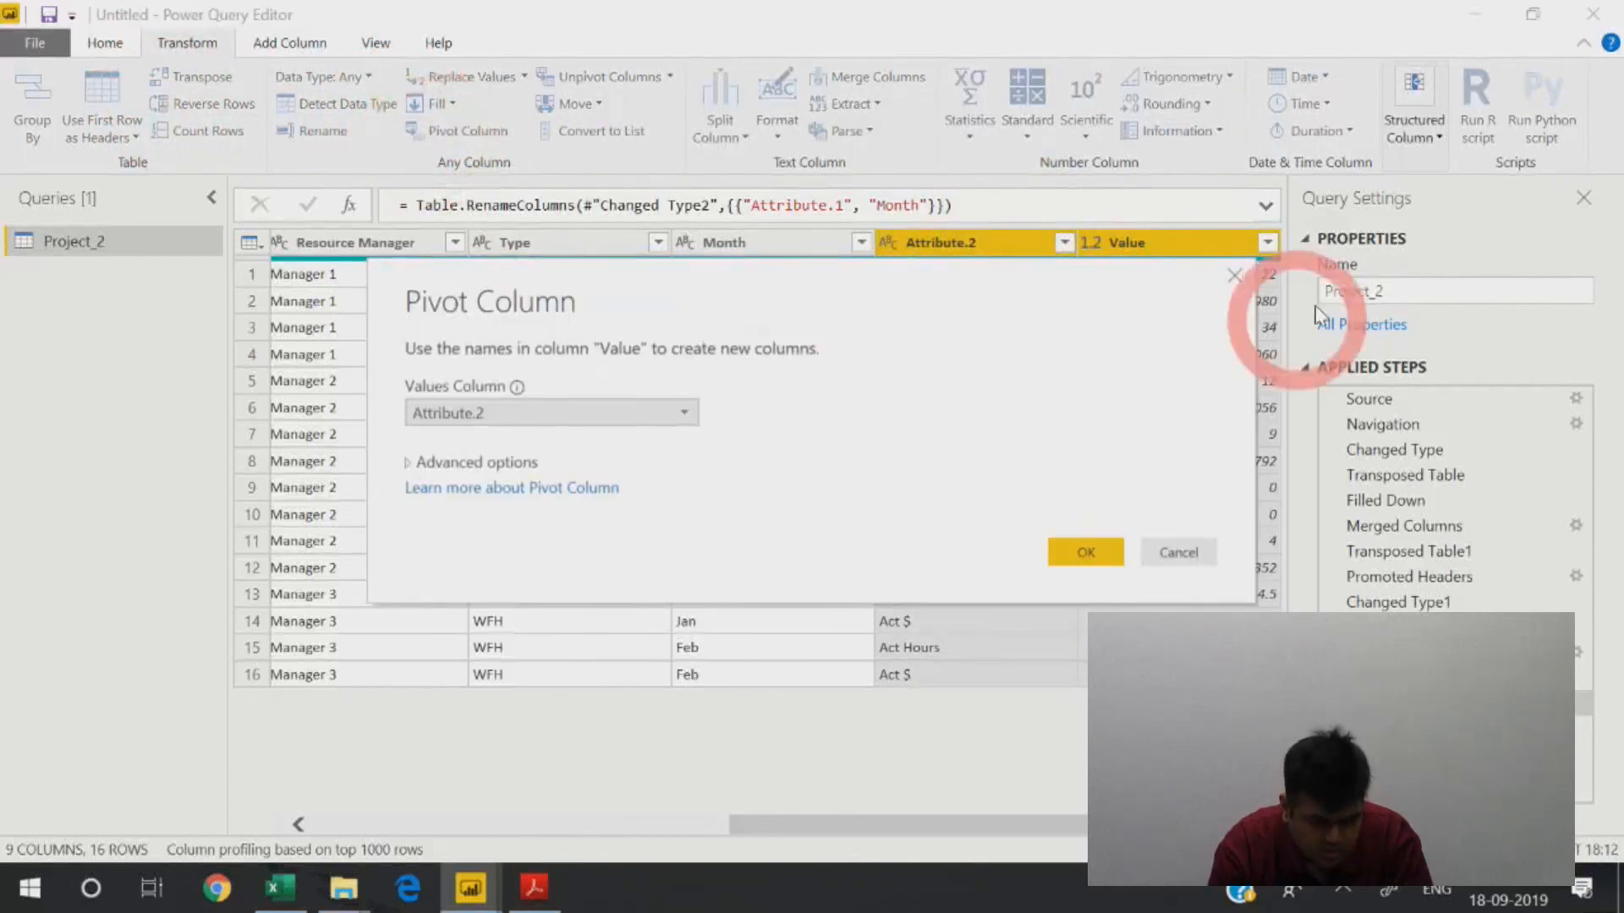
pyautogui.click(1234, 275)
pyautogui.click(1145, 236)
pyautogui.keyDown('ctrl'); pyautogui.click(1038, 243); pyautogui.keyUp('ctrl')
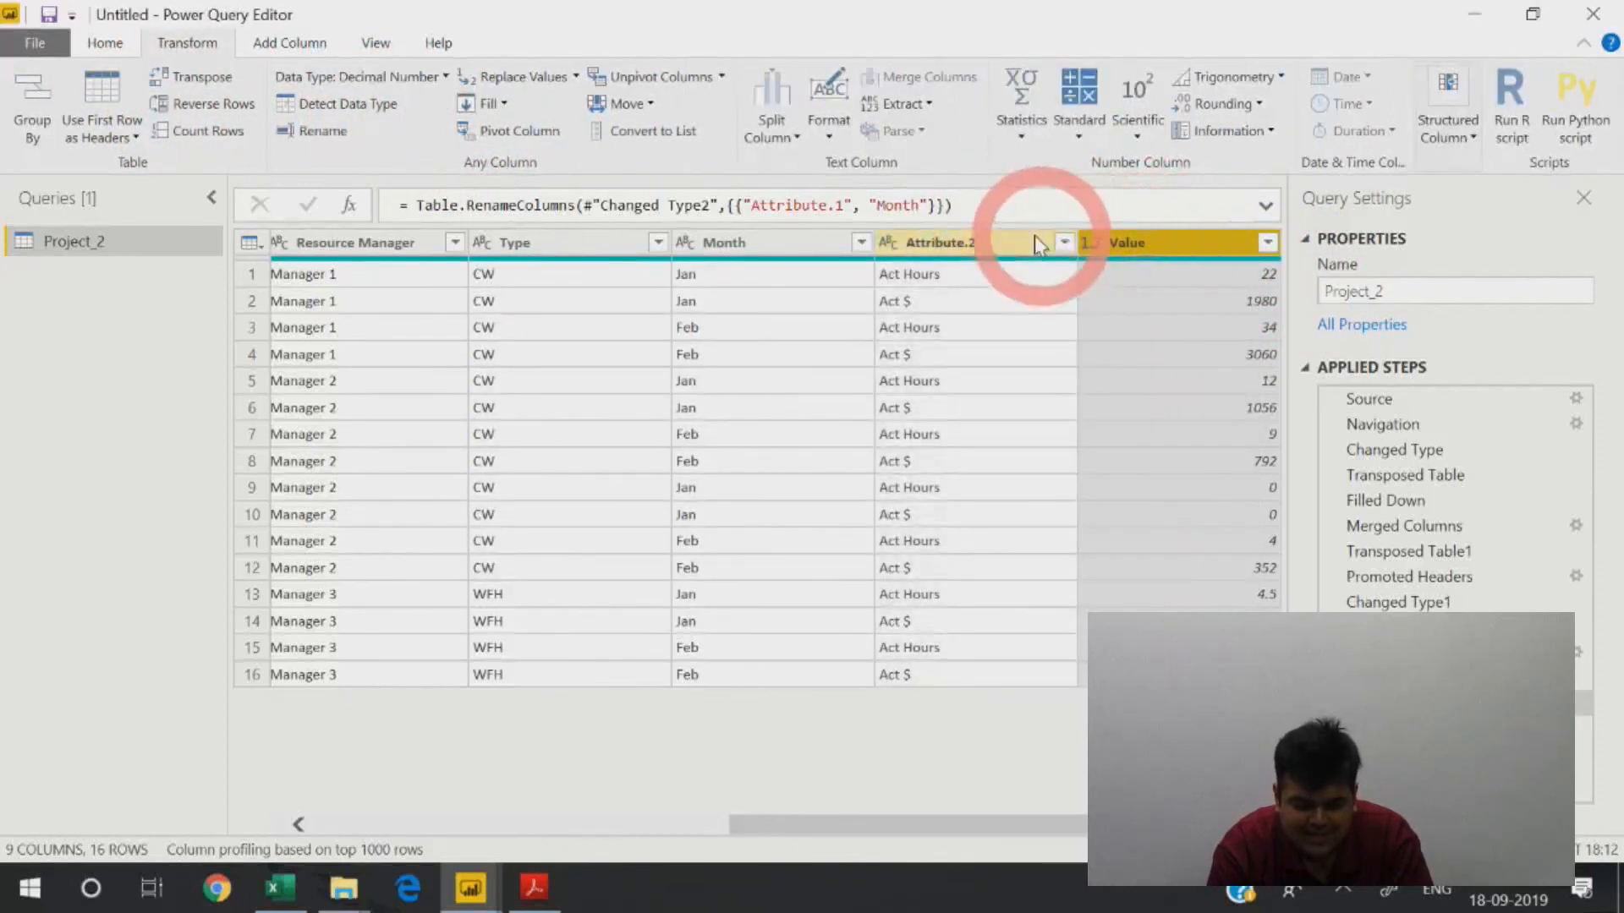
pyautogui.keyDown('ctrl'); pyautogui.click(993, 246); pyautogui.keyUp('ctrl')
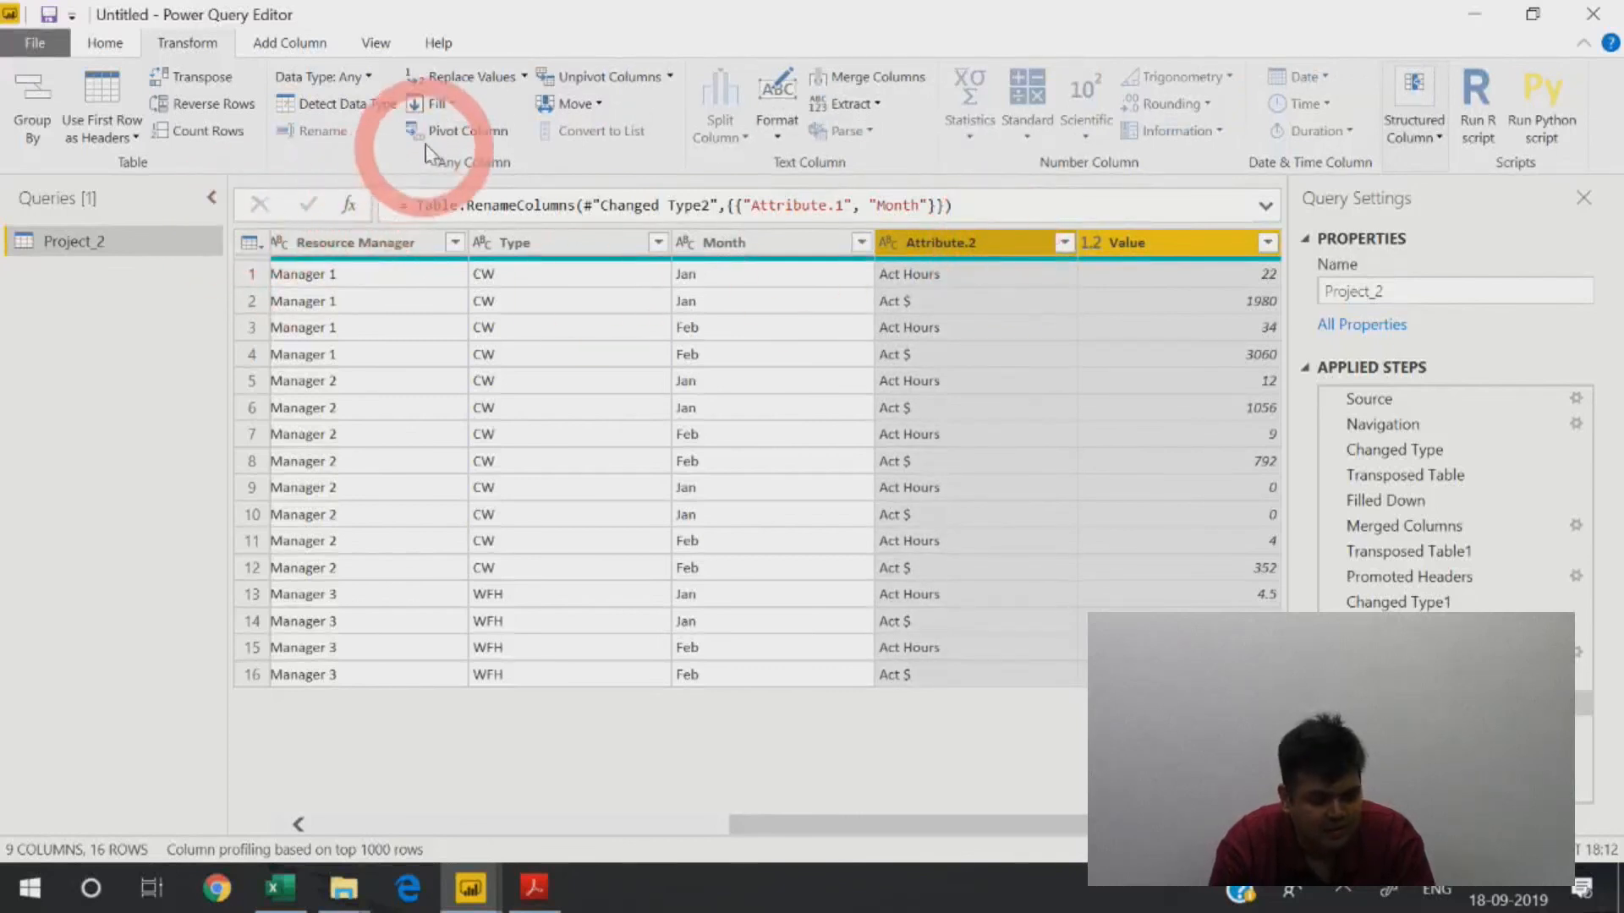
pyautogui.click(470, 132)
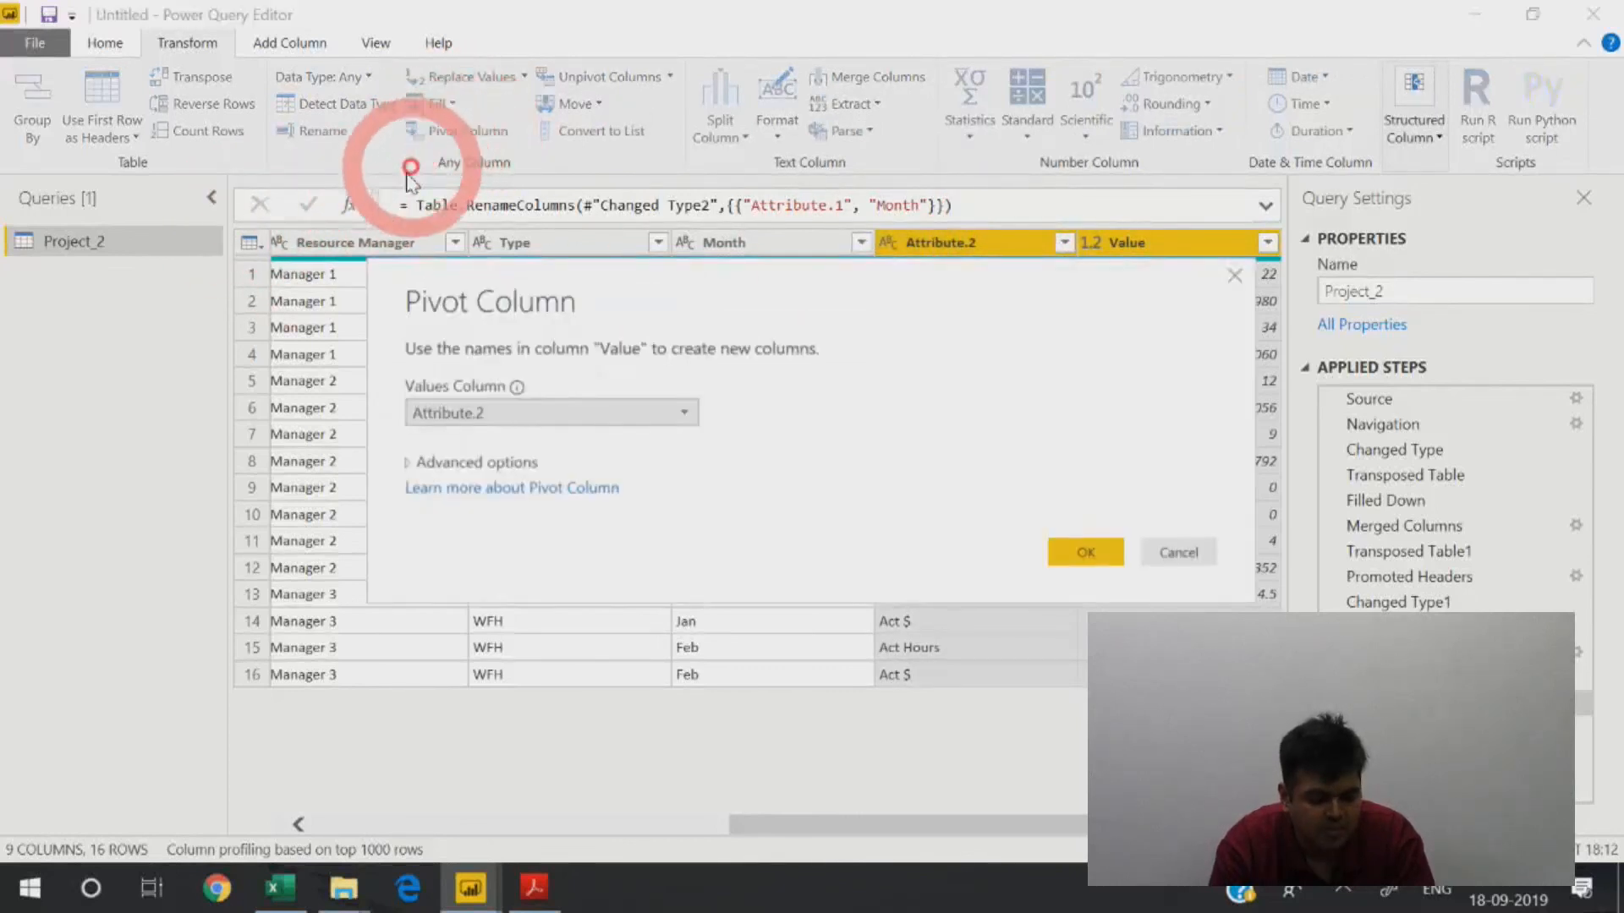
pyautogui.click(1235, 276)
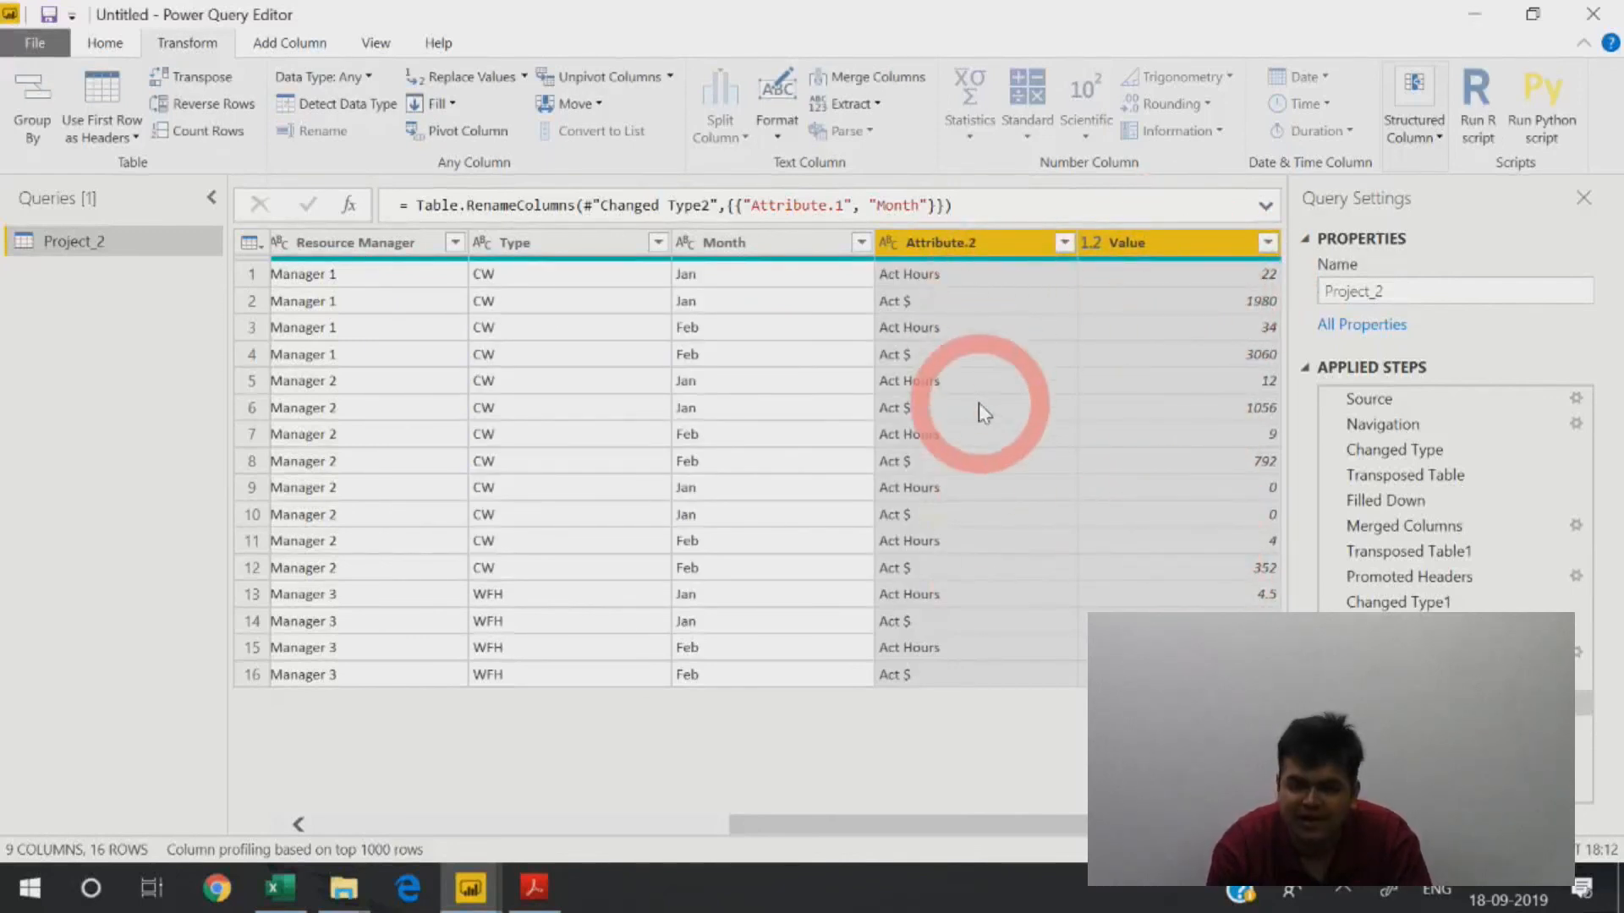
# Pivot the Attribute.2 column with Value as the values column and the Don't Aggregate function.
pyautogui.click(993, 328)
pyautogui.click(986, 243)
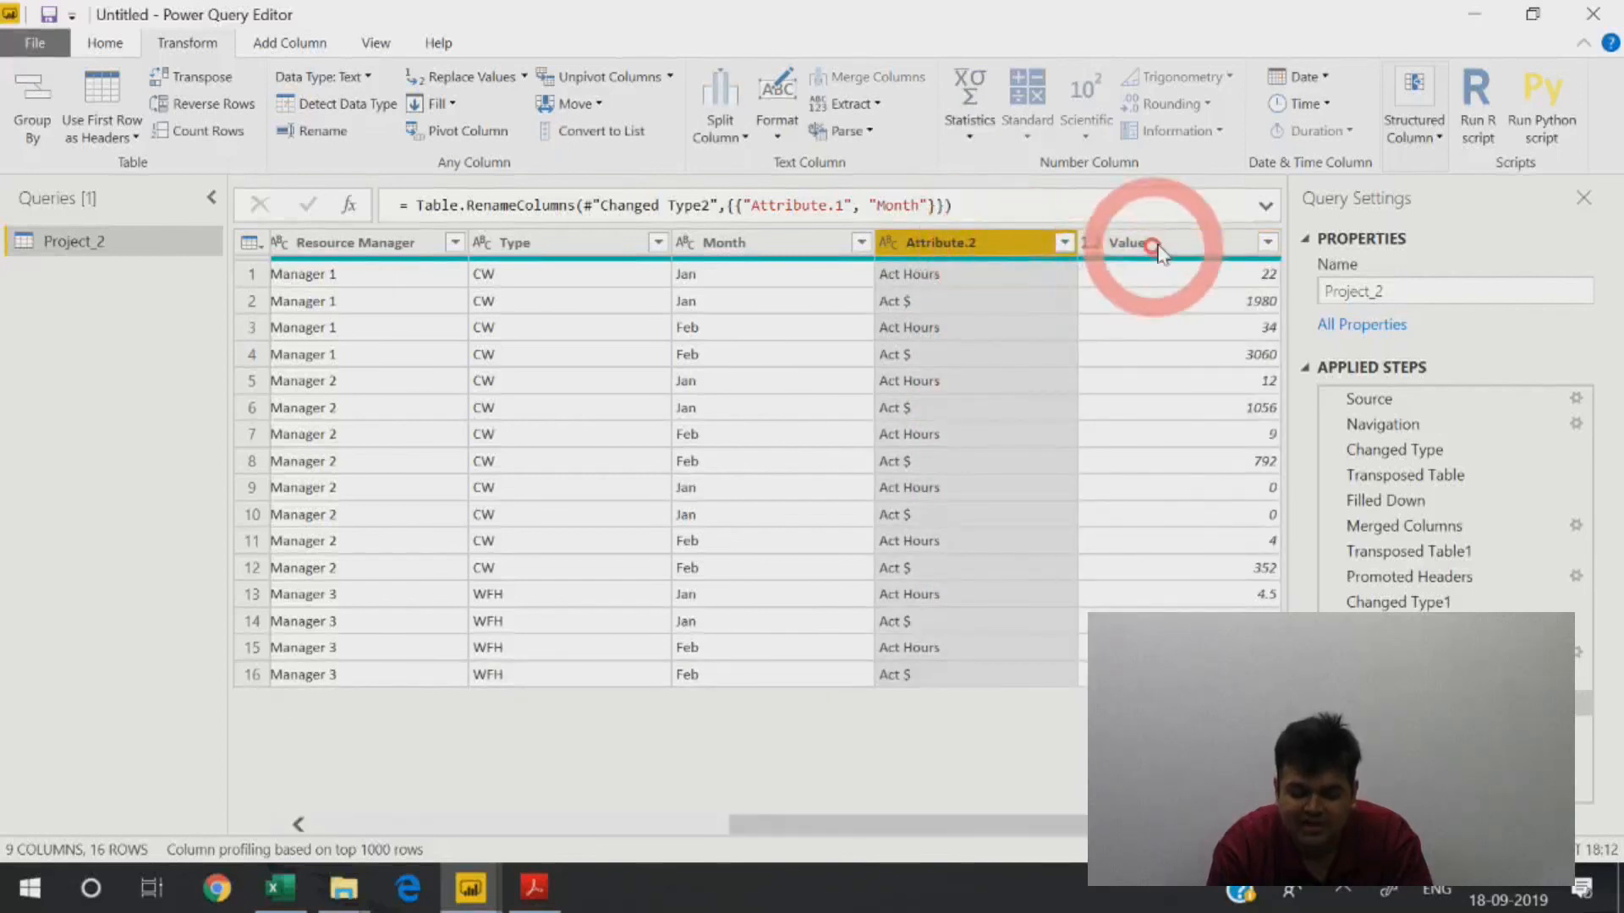
pyautogui.keyDown('ctrl'); pyautogui.click(1177, 242); pyautogui.keyUp('ctrl')
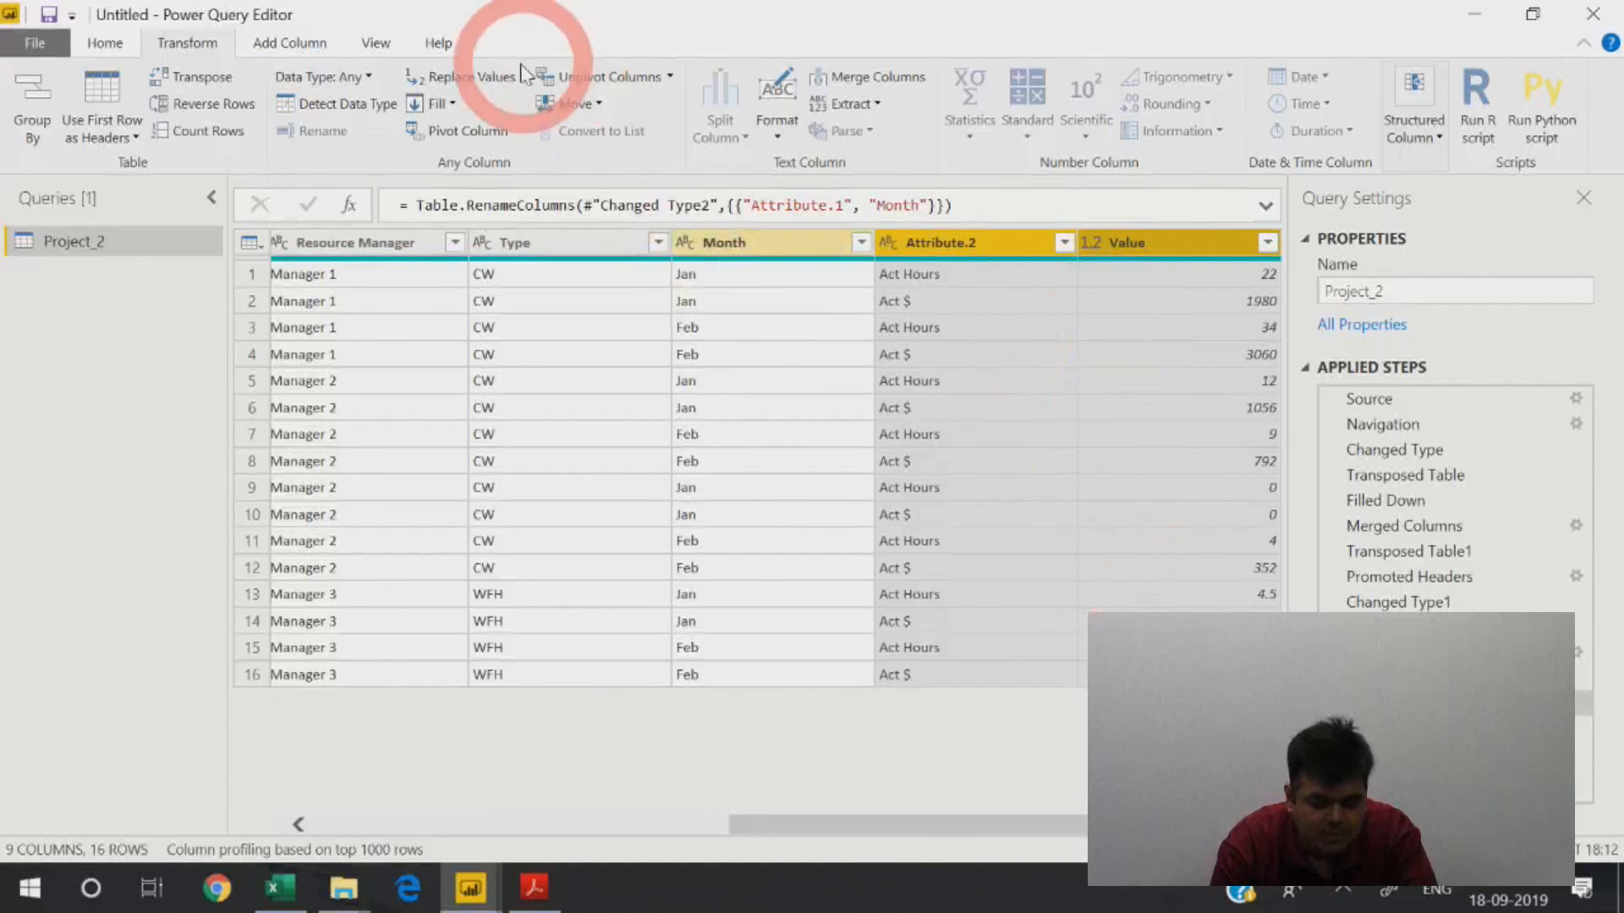
pyautogui.click(467, 130)
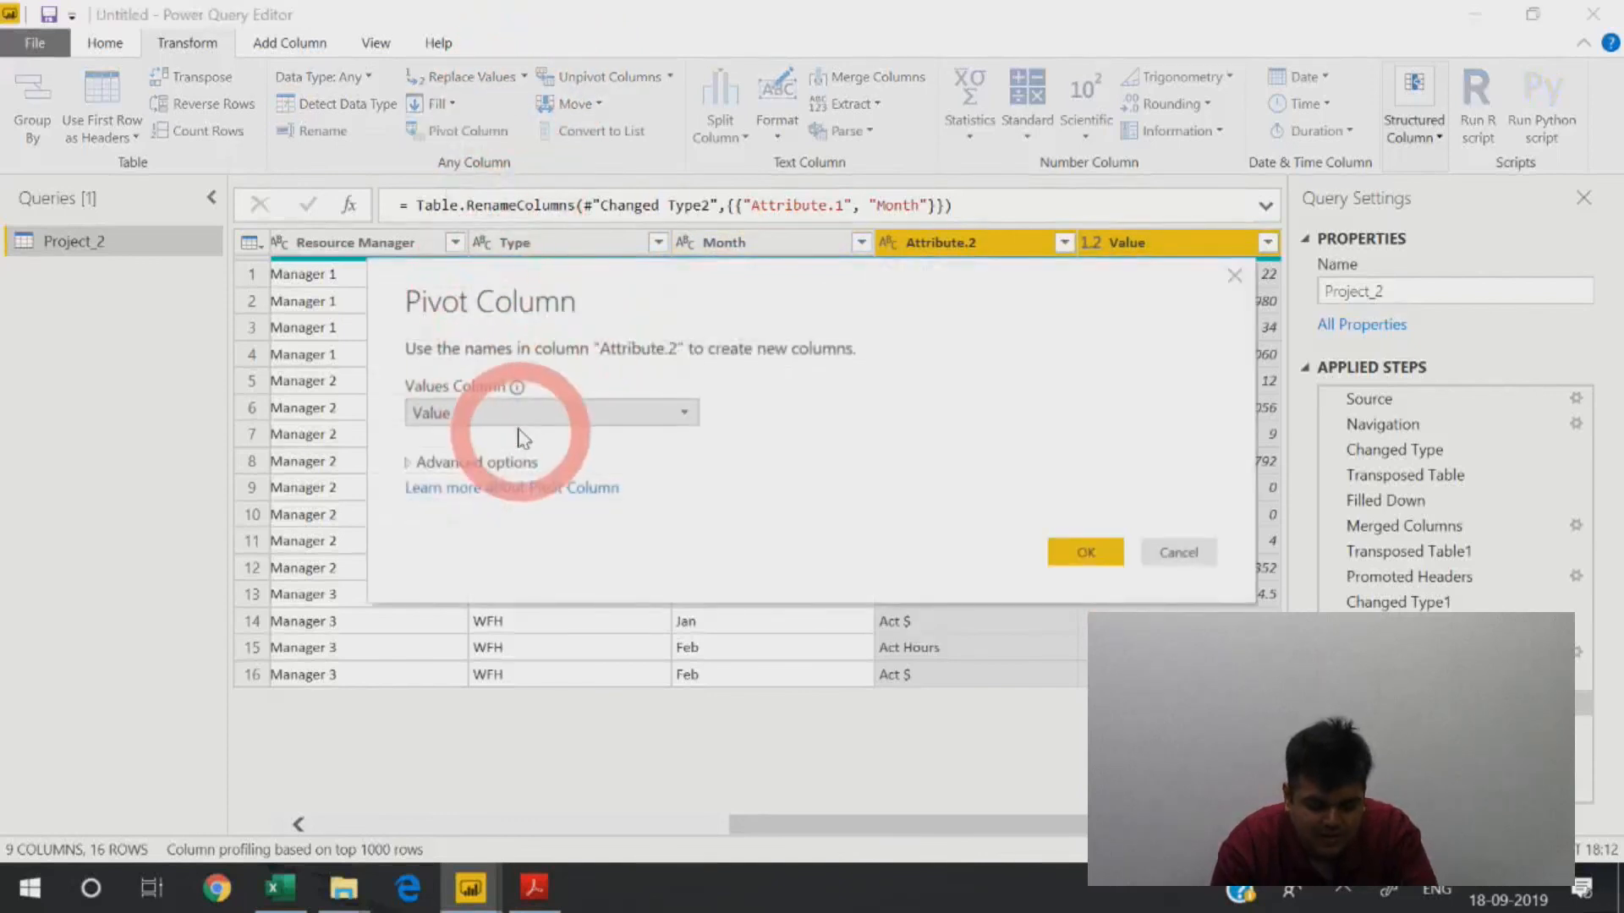
pyautogui.click(411, 464)
pyautogui.click(433, 513)
pyautogui.click(467, 720)
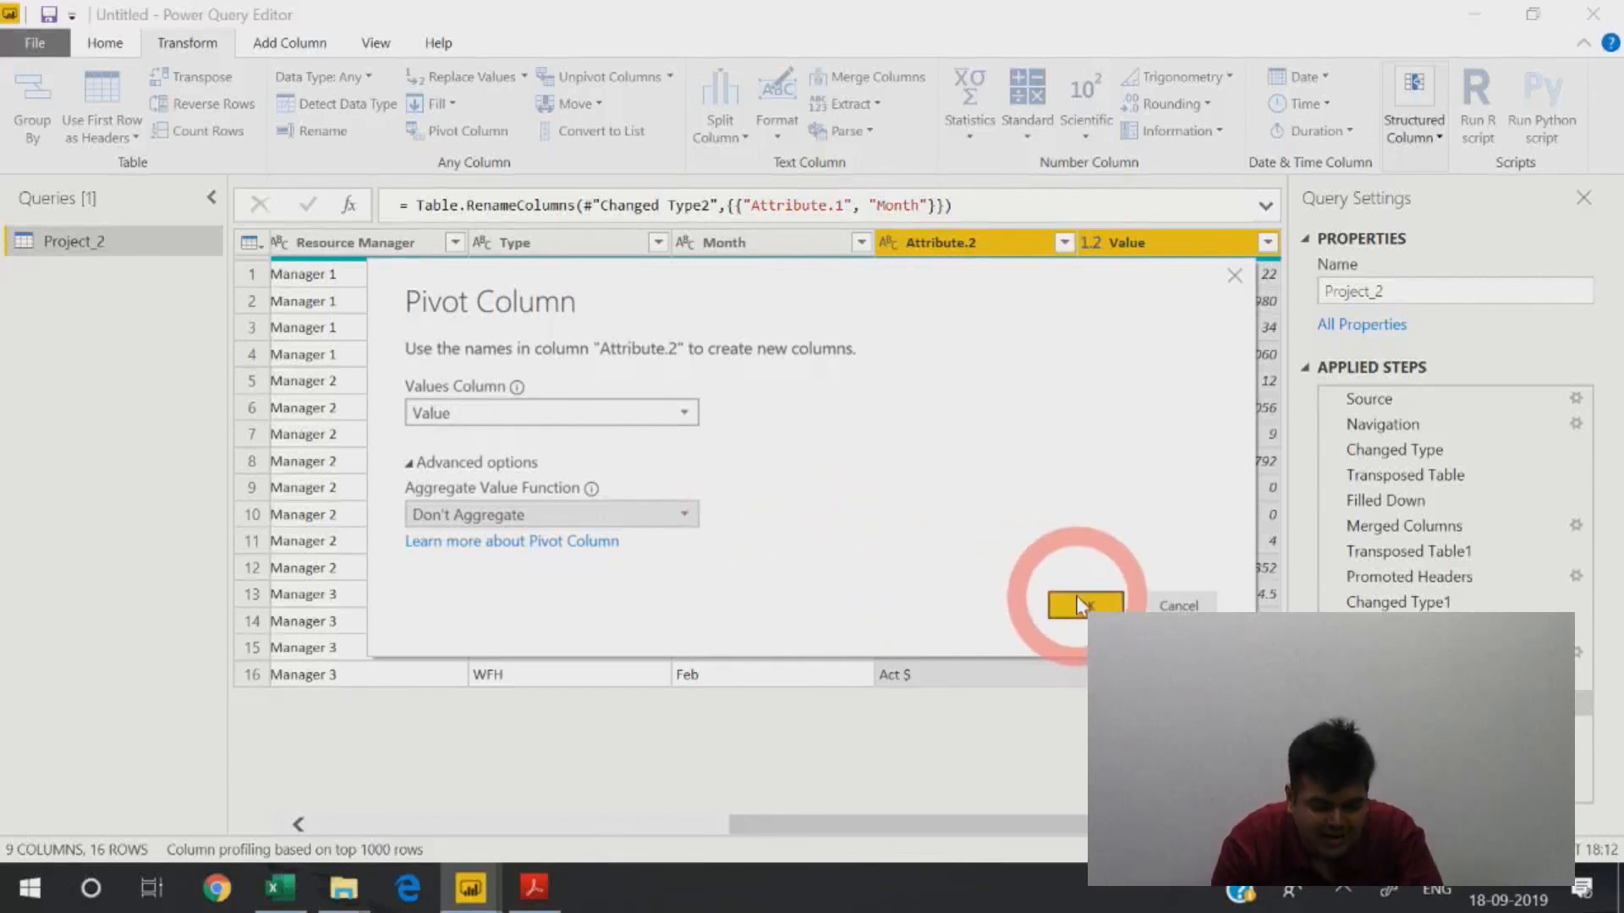
pyautogui.click(1085, 605)
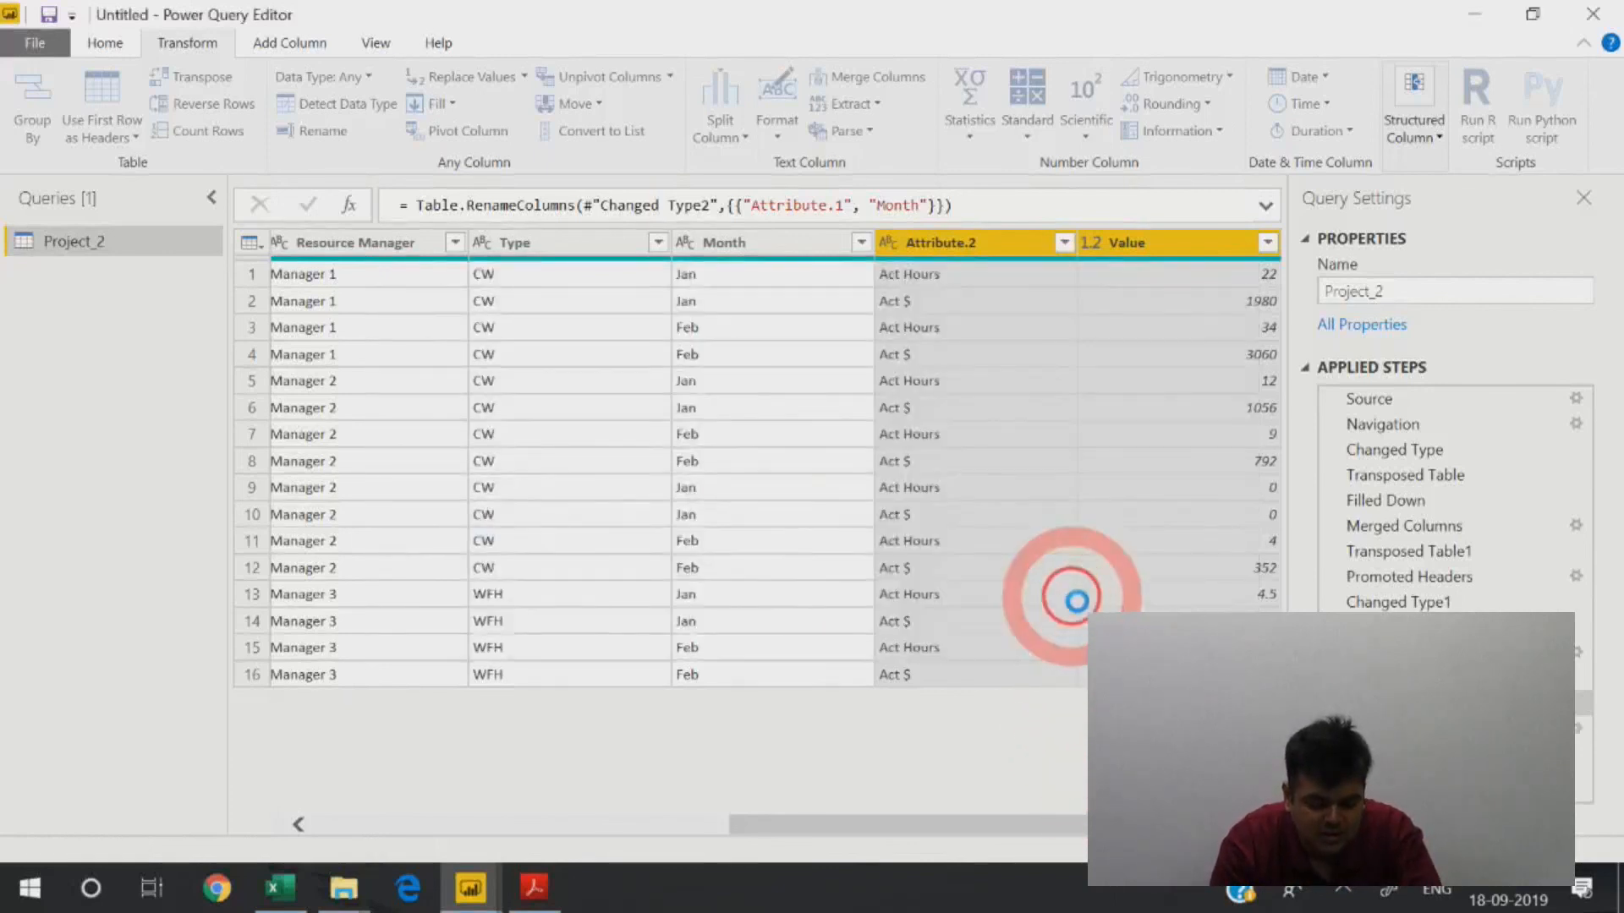
pyautogui.click(1003, 247)
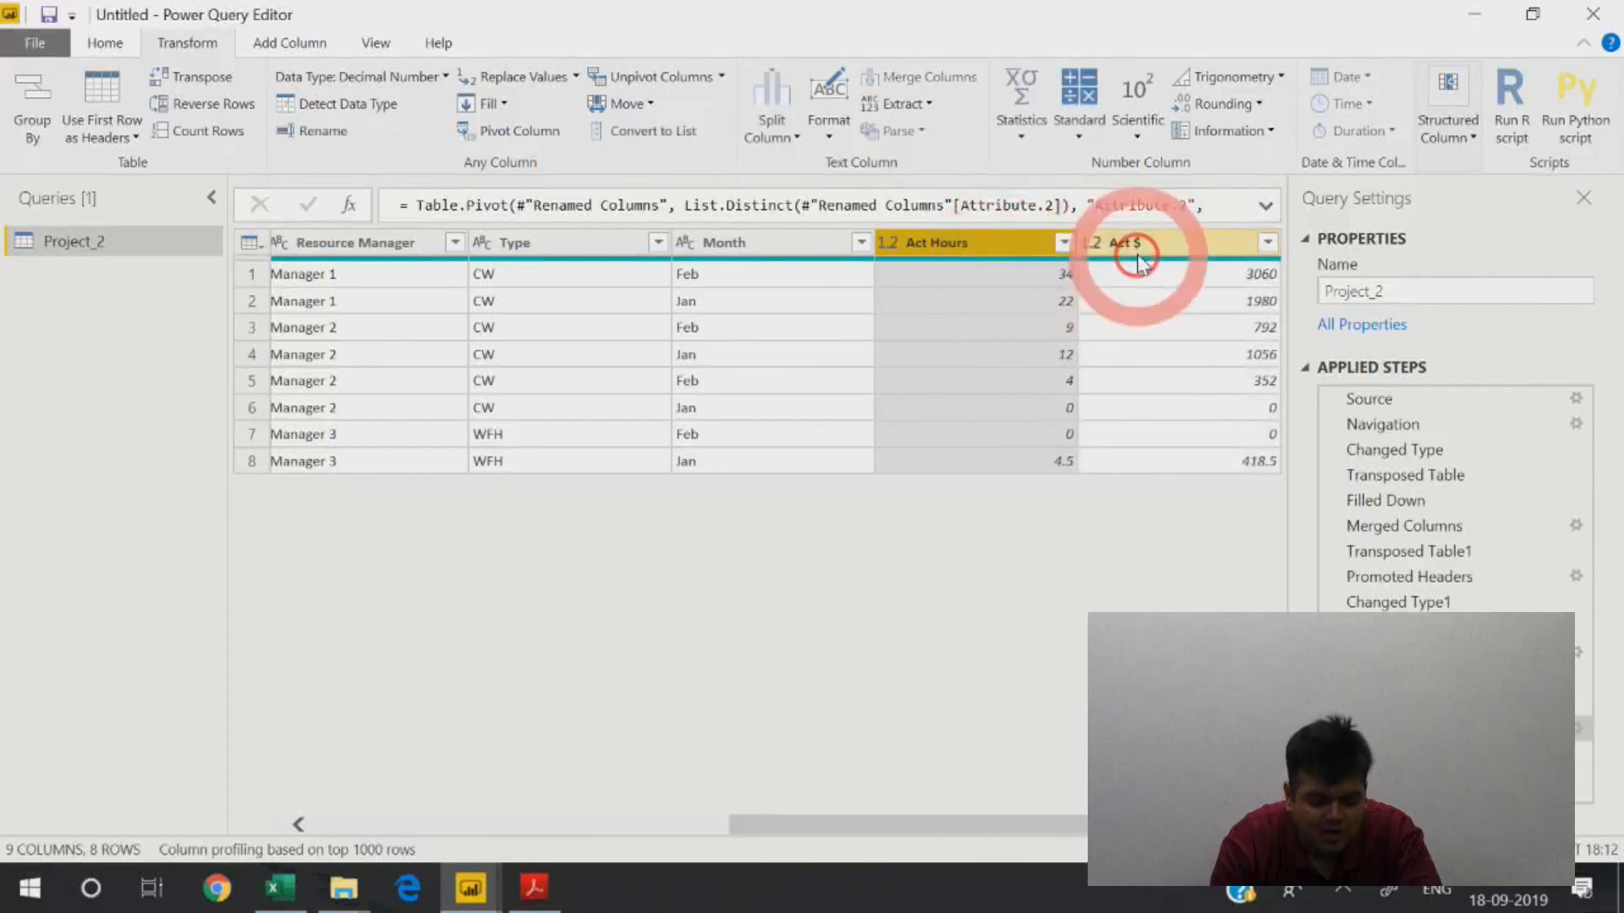
pyautogui.click(1130, 243)
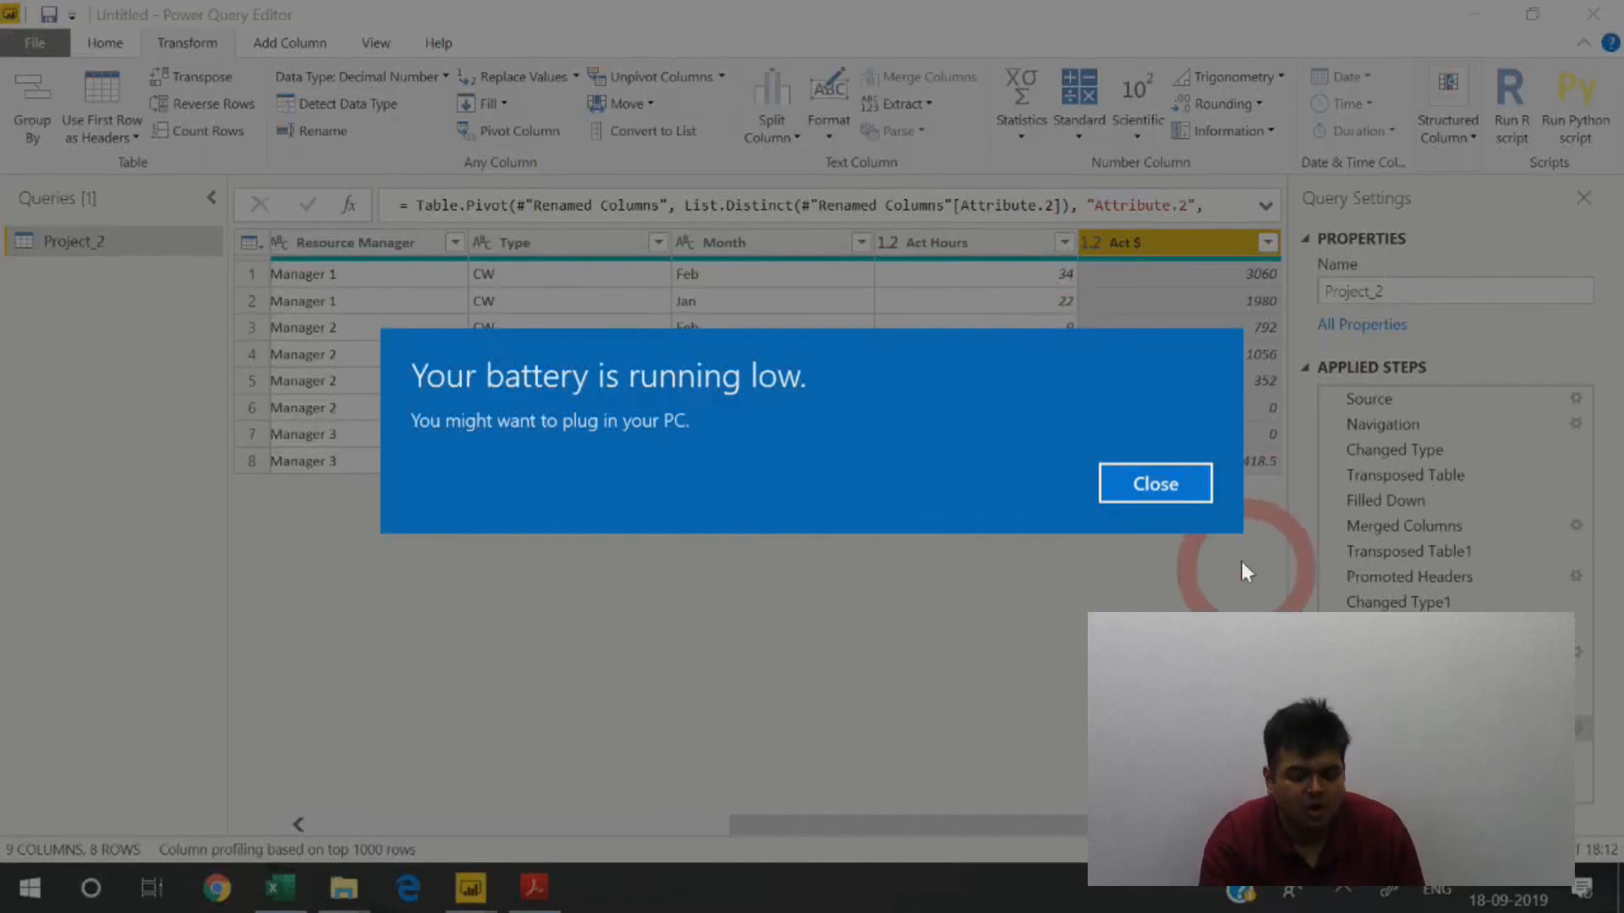
pyautogui.click(1183, 490)
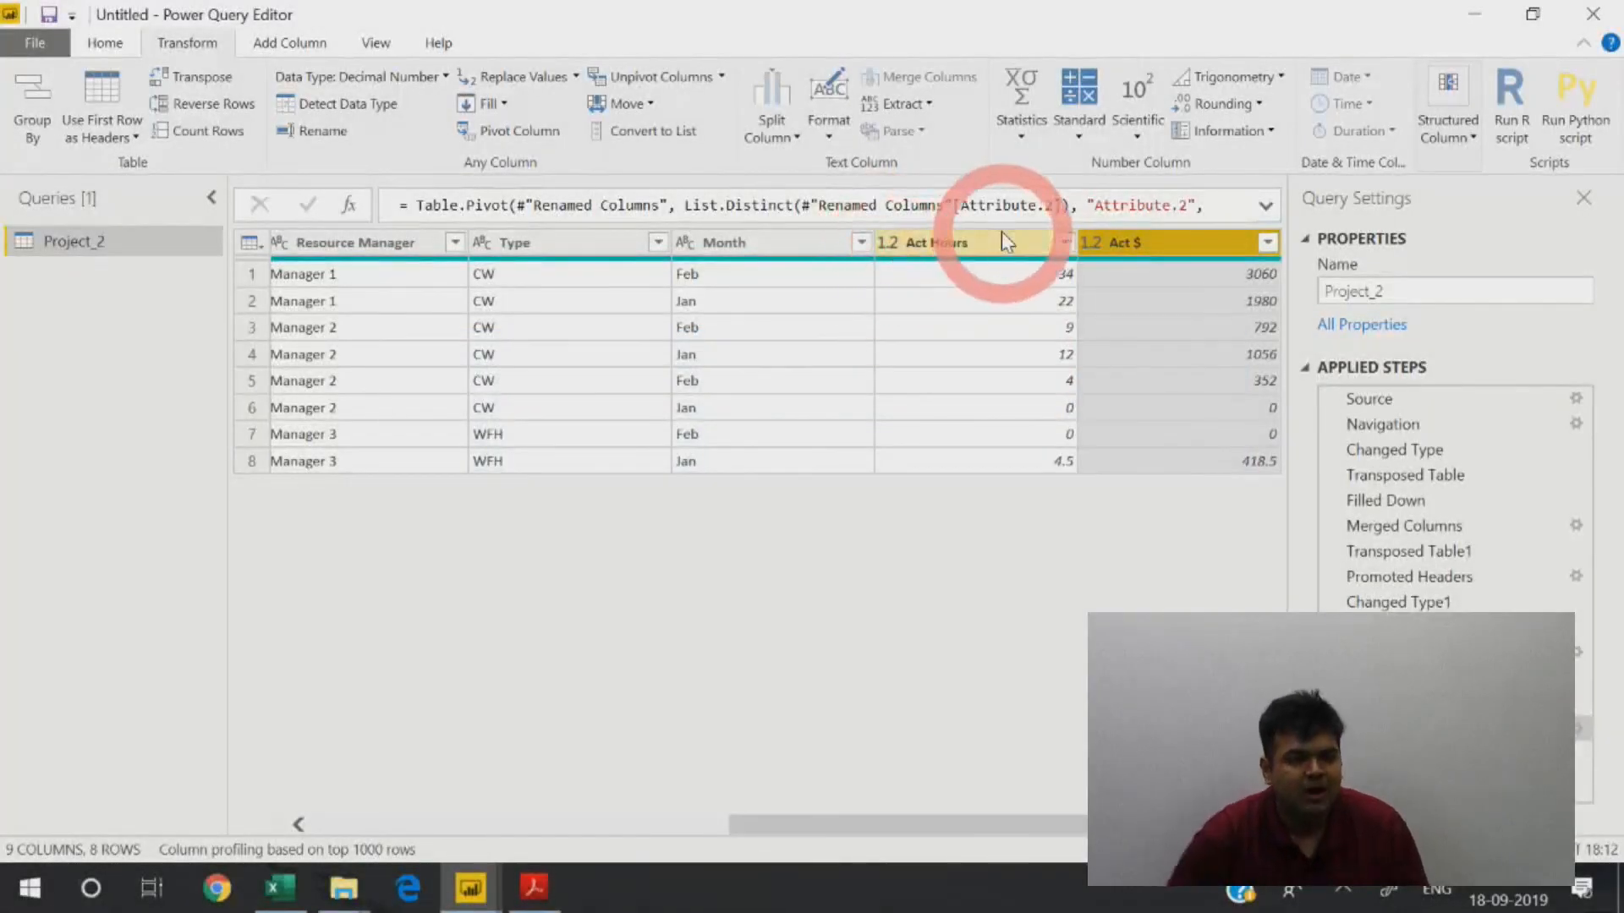